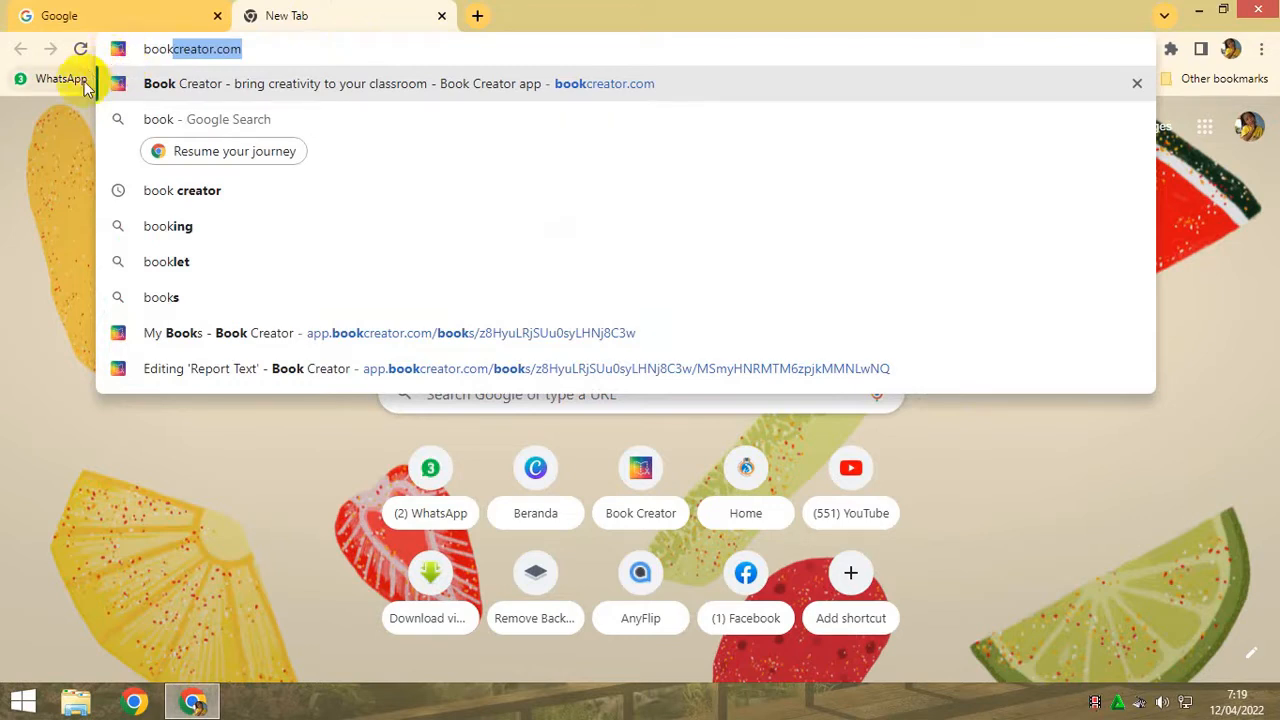
- Open the Book Creator website and follow its option for creating a free account
{"action": "left_click", "coordinate": [185, 86]}
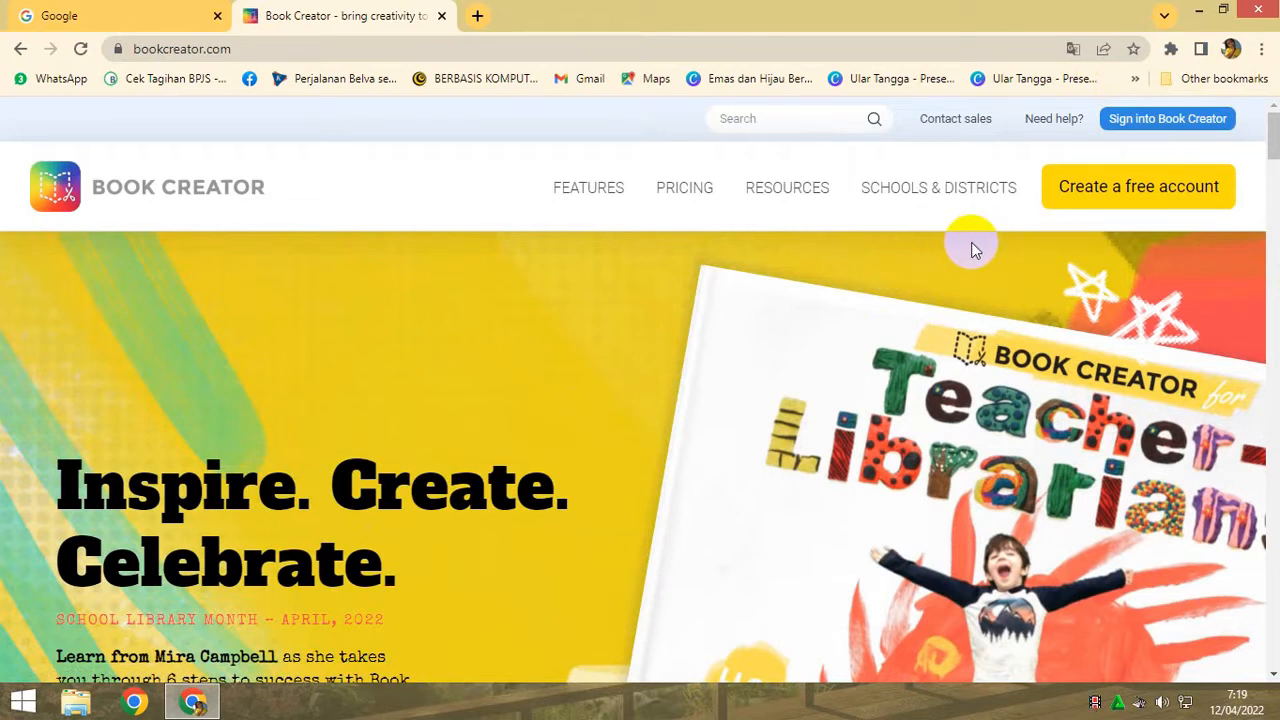
{"action": "left_click", "coordinate": [1155, 188]}
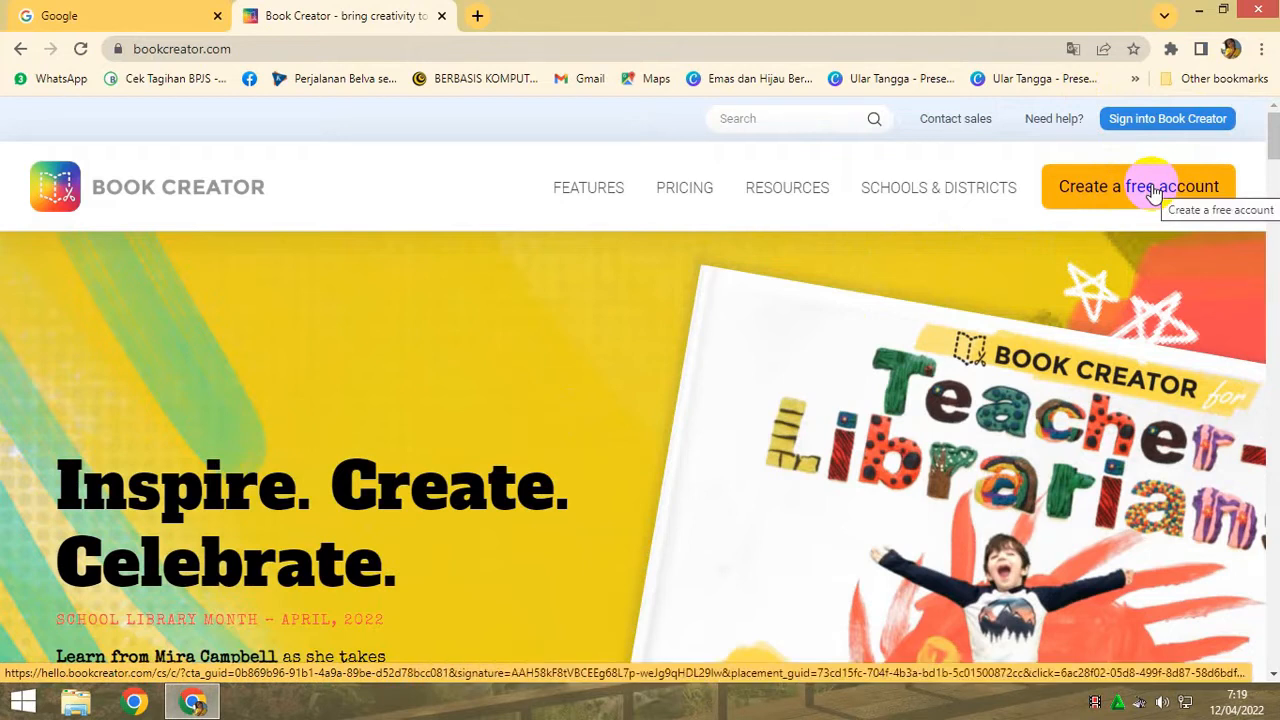
{"action": "left_click", "coordinate": [1153, 190]}
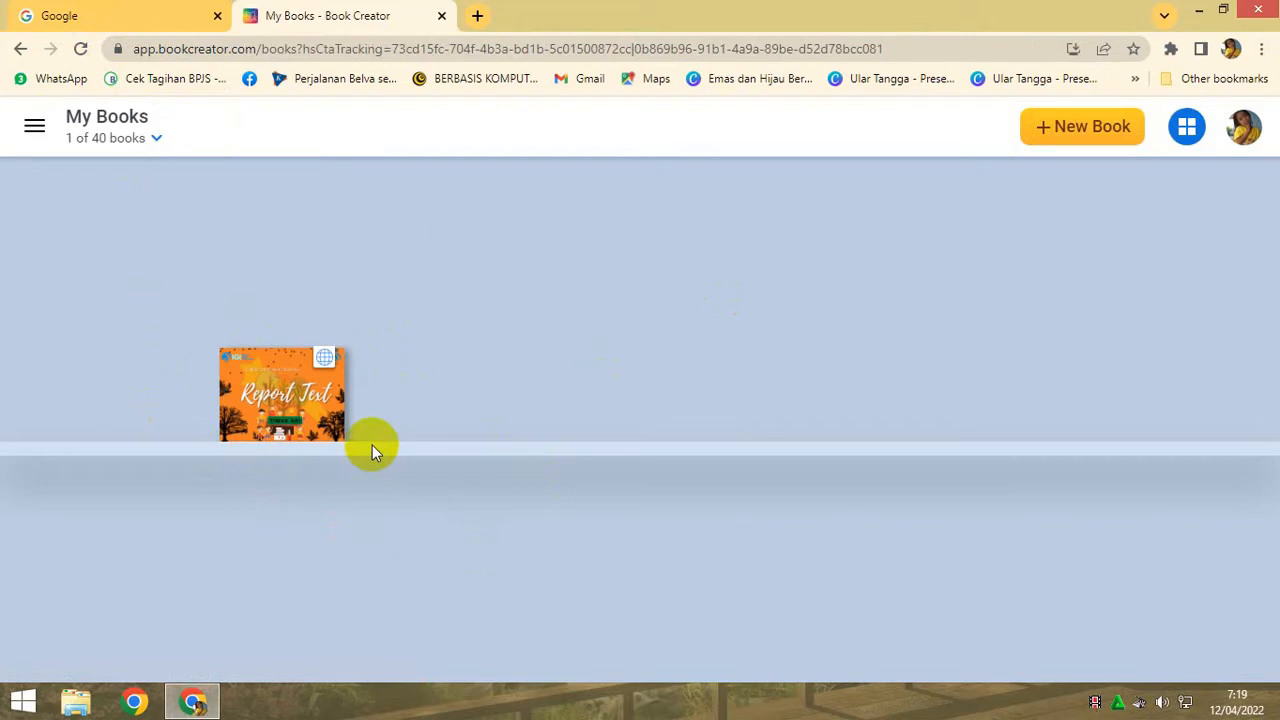
- Return to the Book Creator home page and sign into the existing account
{"action": "left_click", "coordinate": [20, 48]}
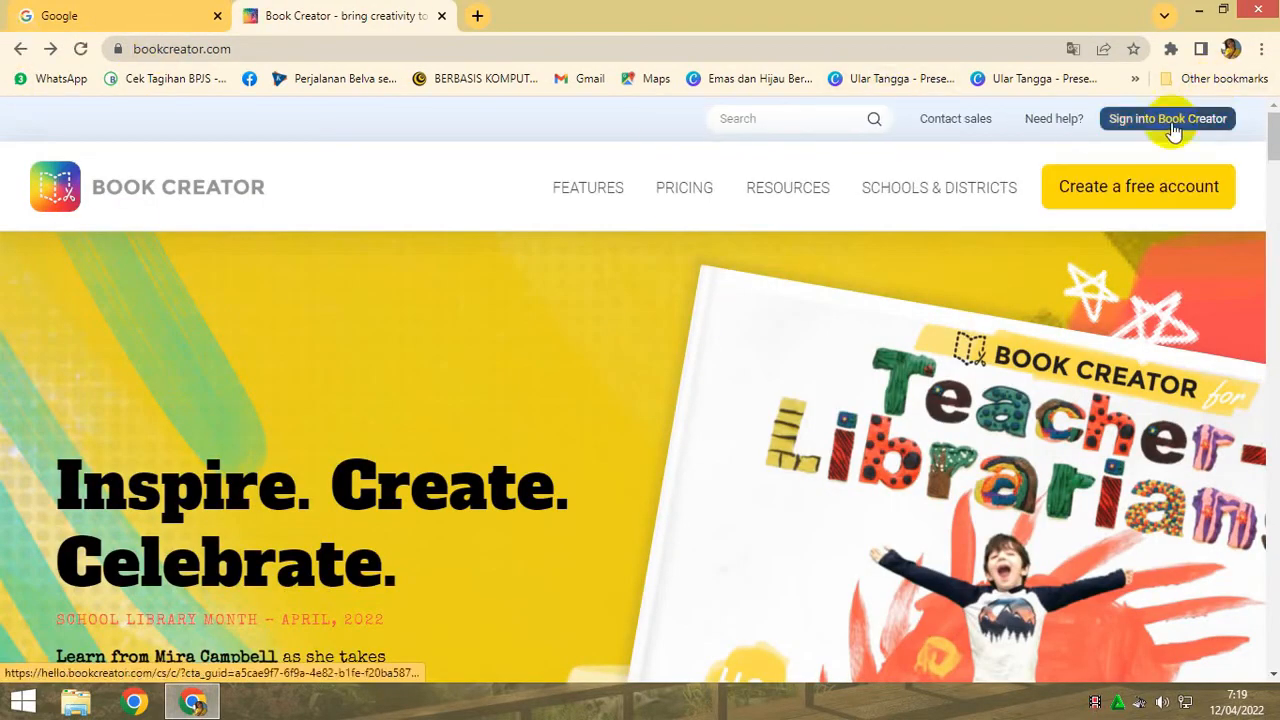
{"action": "left_click", "coordinate": [1137, 120]}
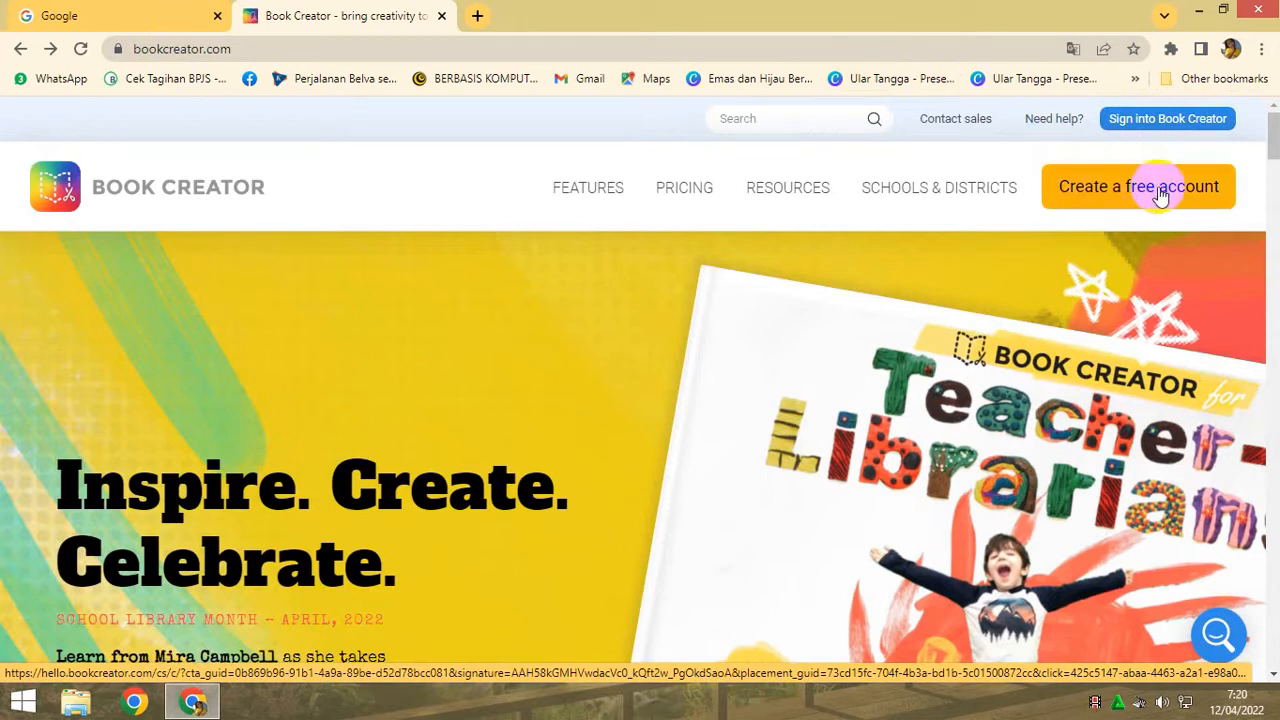
{"action": "left_click", "coordinate": [1155, 120]}
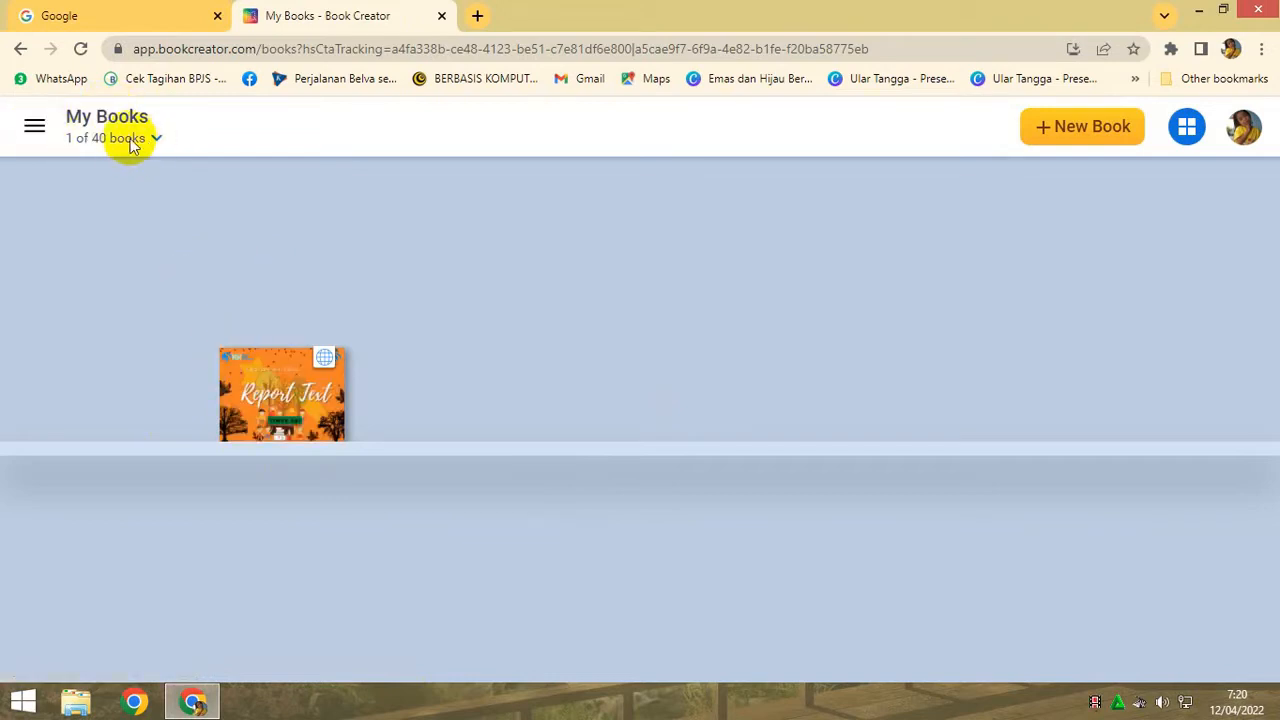
- Go to the Teacher Dashboard's libraries and open the 9 grade library
{"action": "left_click", "coordinate": [34, 130]}
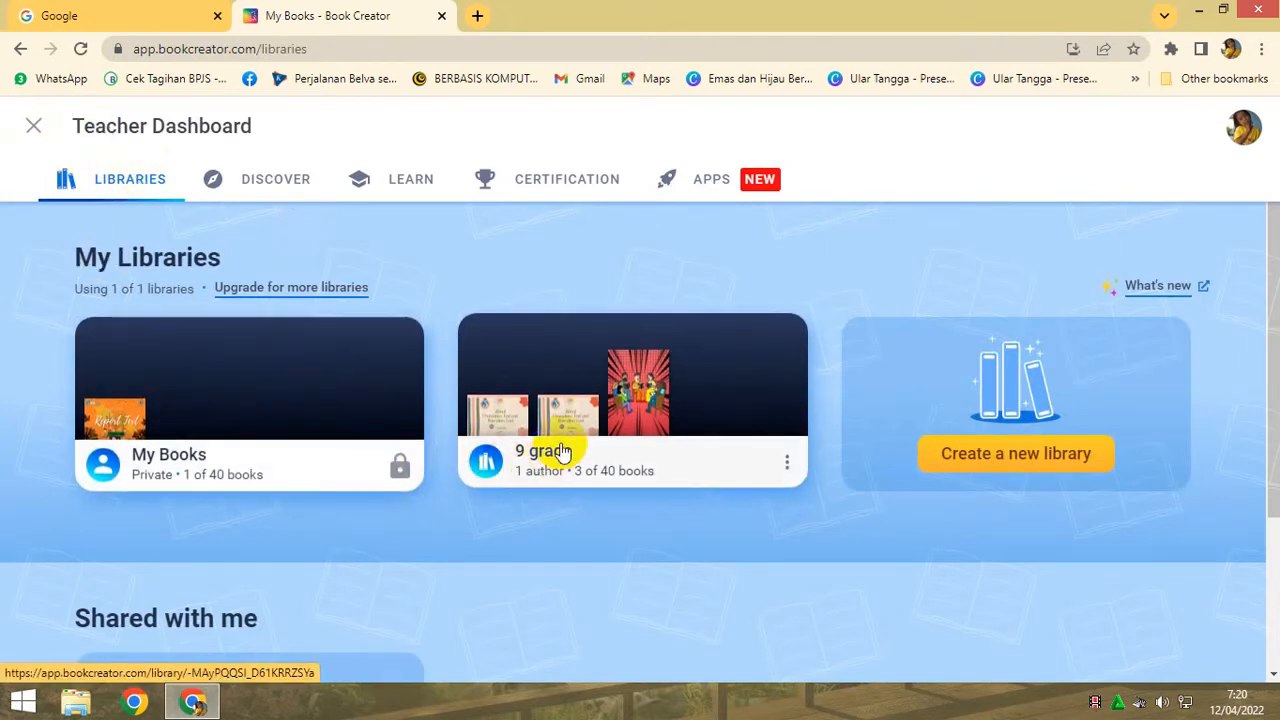
{"action": "left_click", "coordinate": [277, 457]}
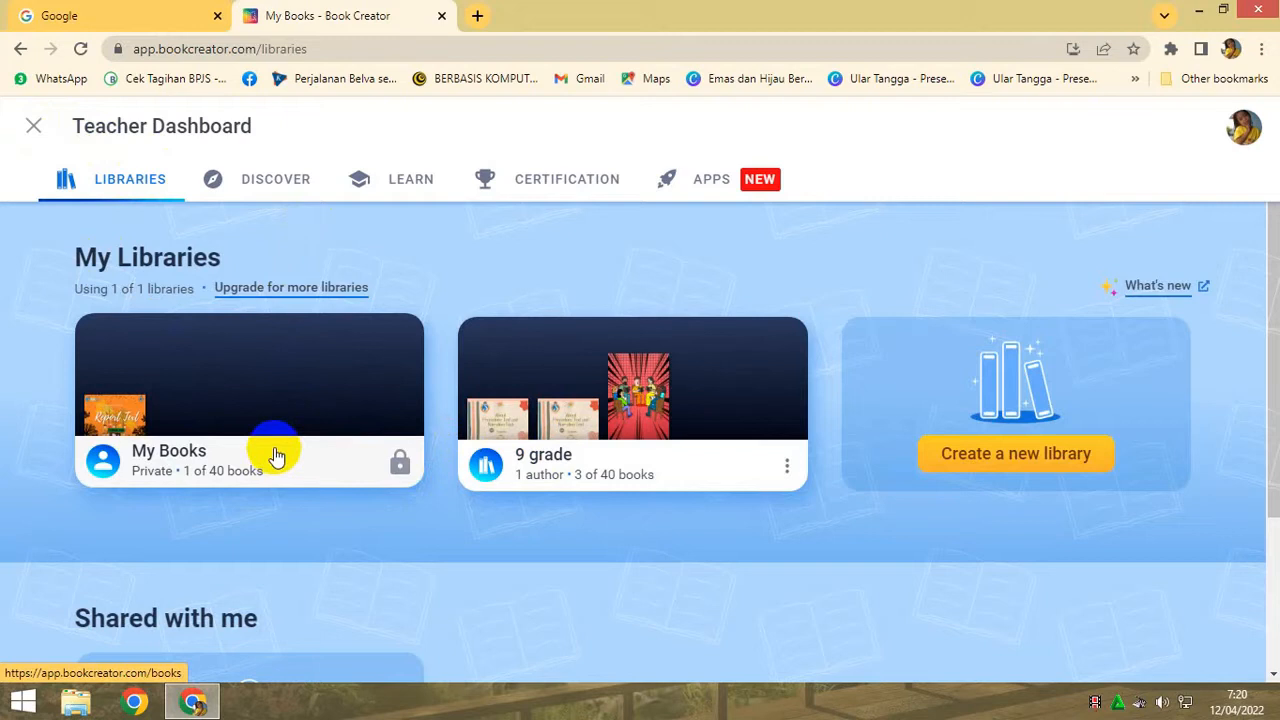
{"action": "left_click", "coordinate": [103, 418]}
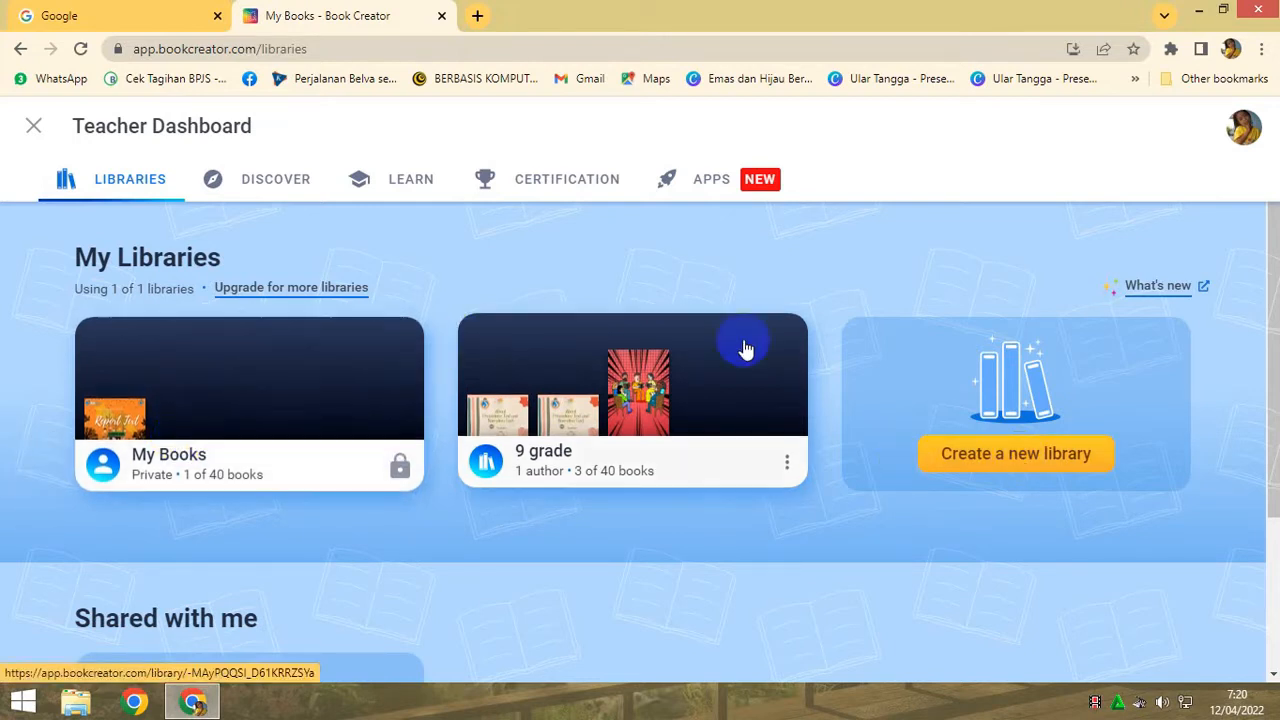
{"action": "left_click", "coordinate": [714, 426]}
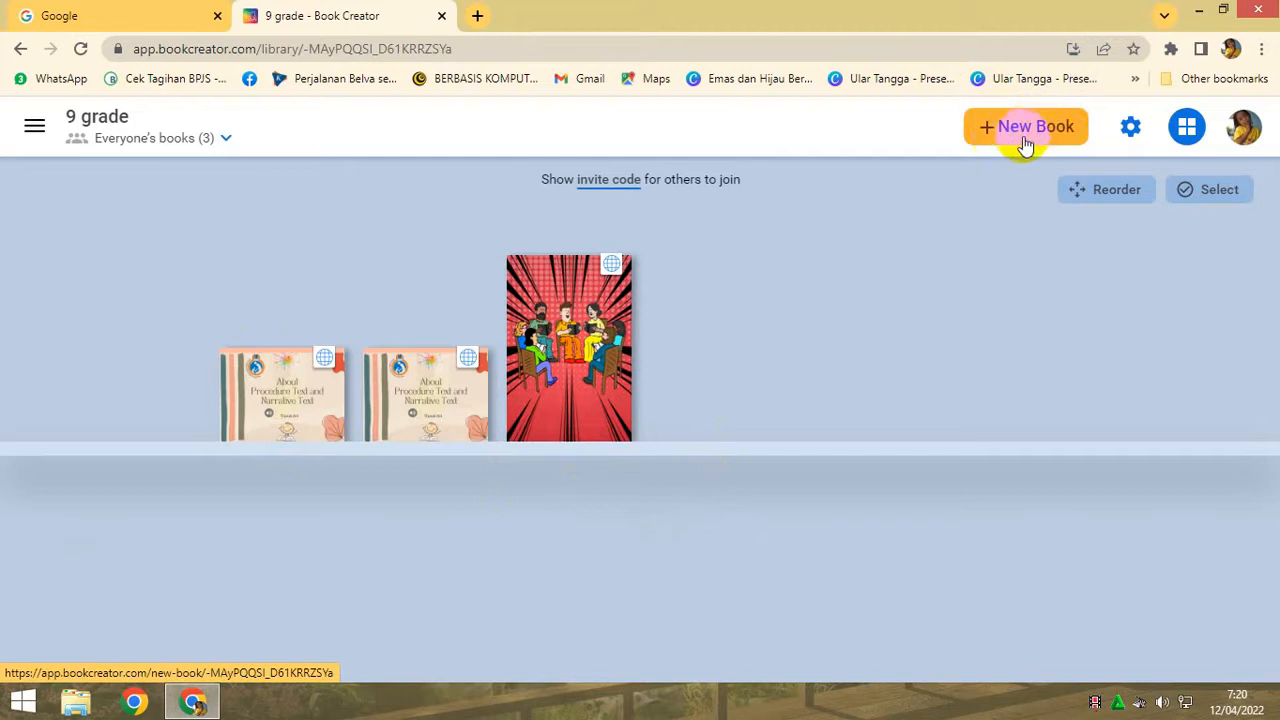
- Create a new book in the 9 grade library from the Fantasy theme template and look through its pages
{"action": "left_click", "coordinate": [990, 128]}
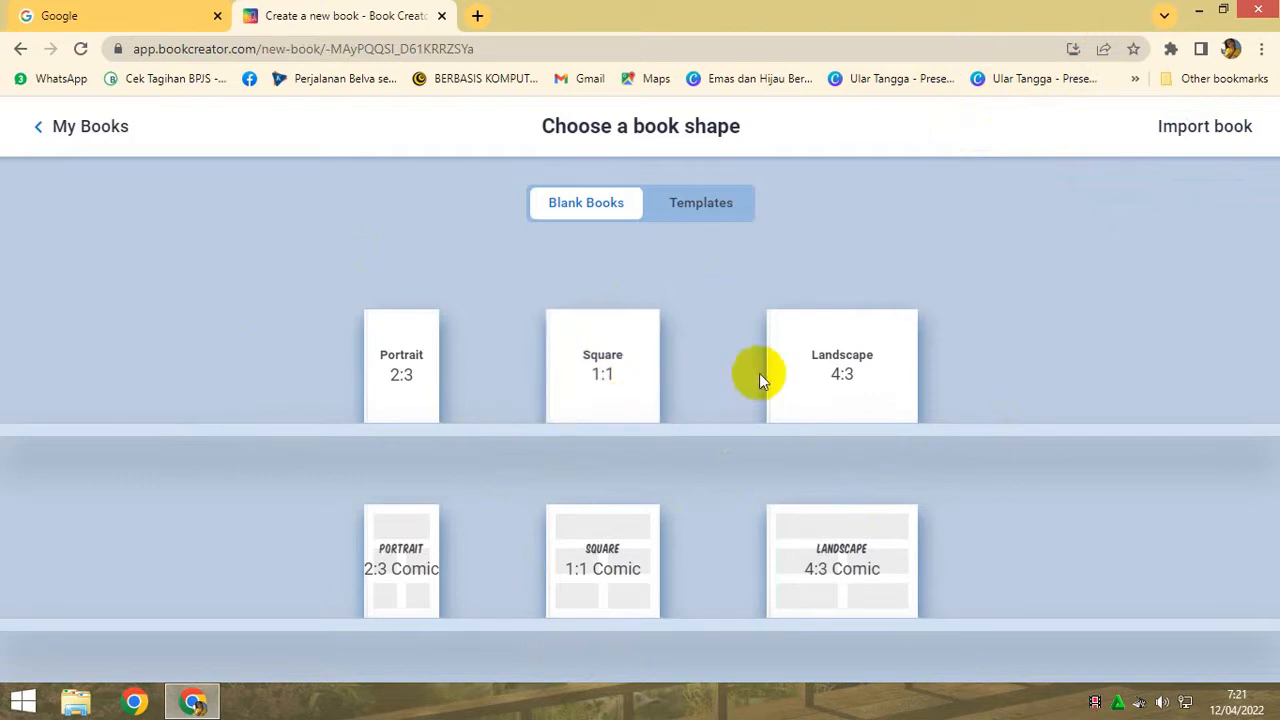
{"action": "left_click", "coordinate": [730, 203]}
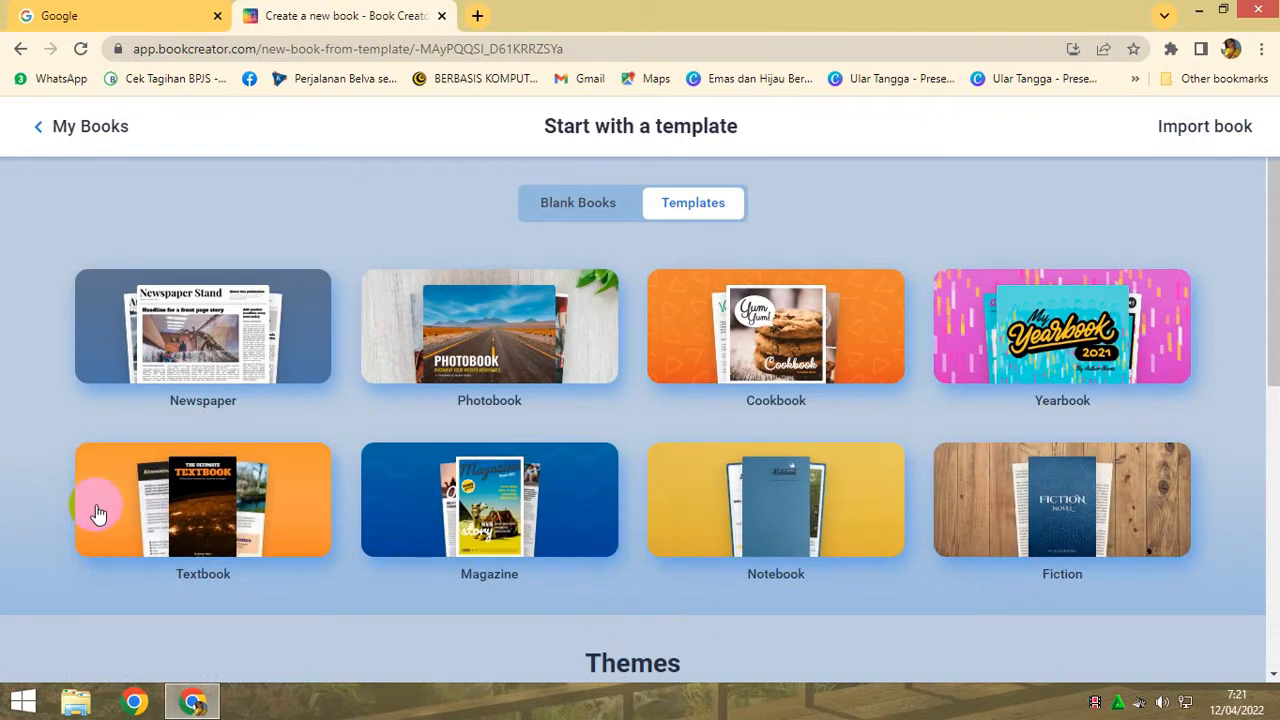
{"action": "scroll", "coordinate": [680, 601], "scroll_direction": "down", "scroll_amount": 6}
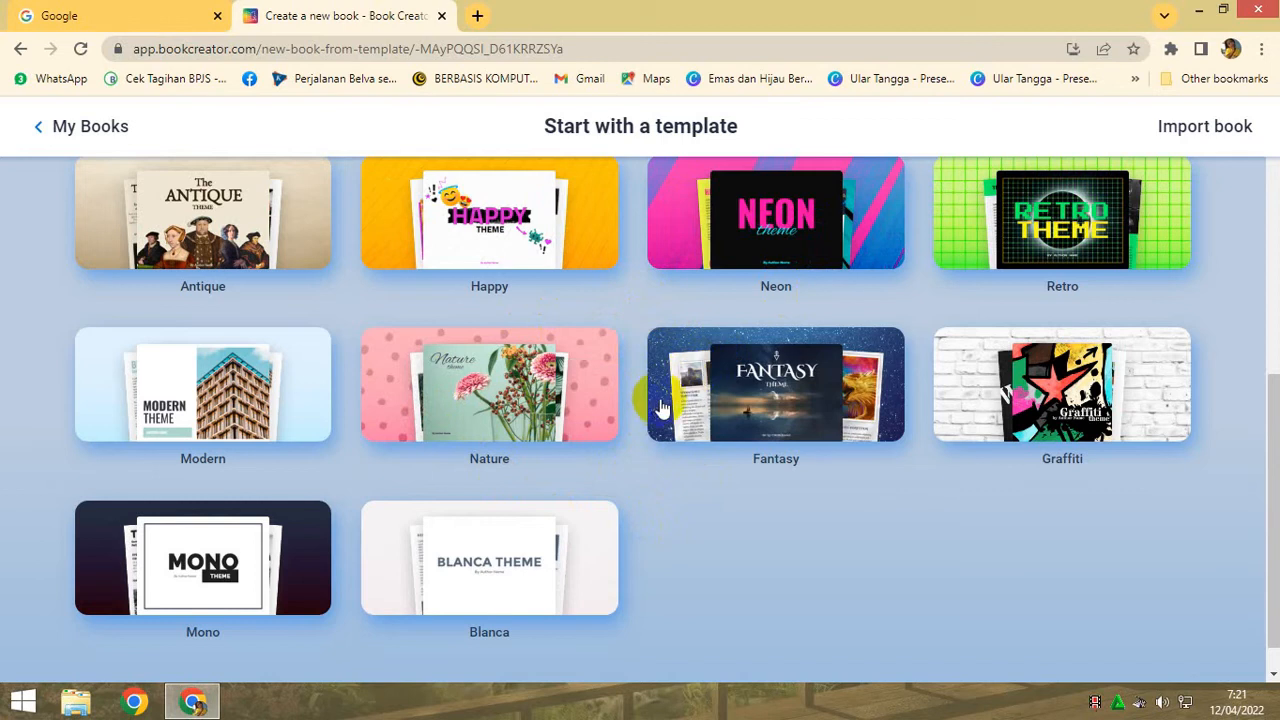
{"action": "left_click", "coordinate": [742, 398]}
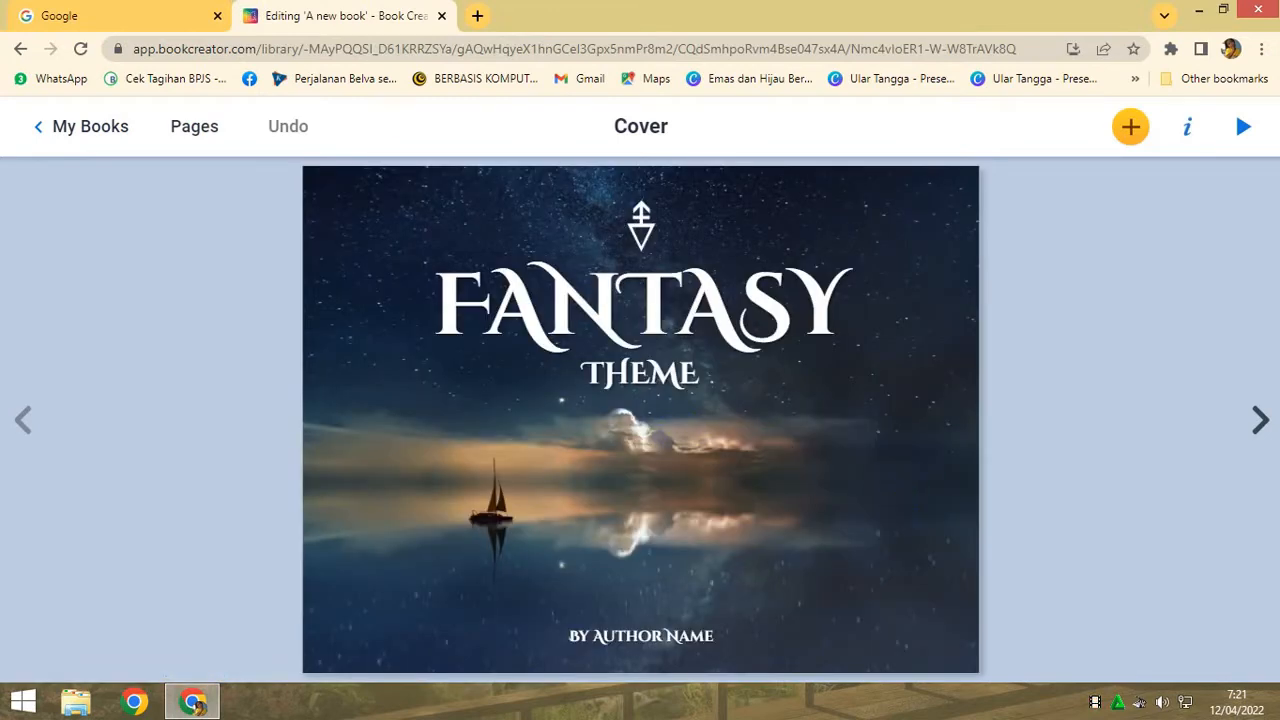
{"action": "left_click", "coordinate": [1258, 420]}
{"action": "left_click", "coordinate": [1258, 421]}
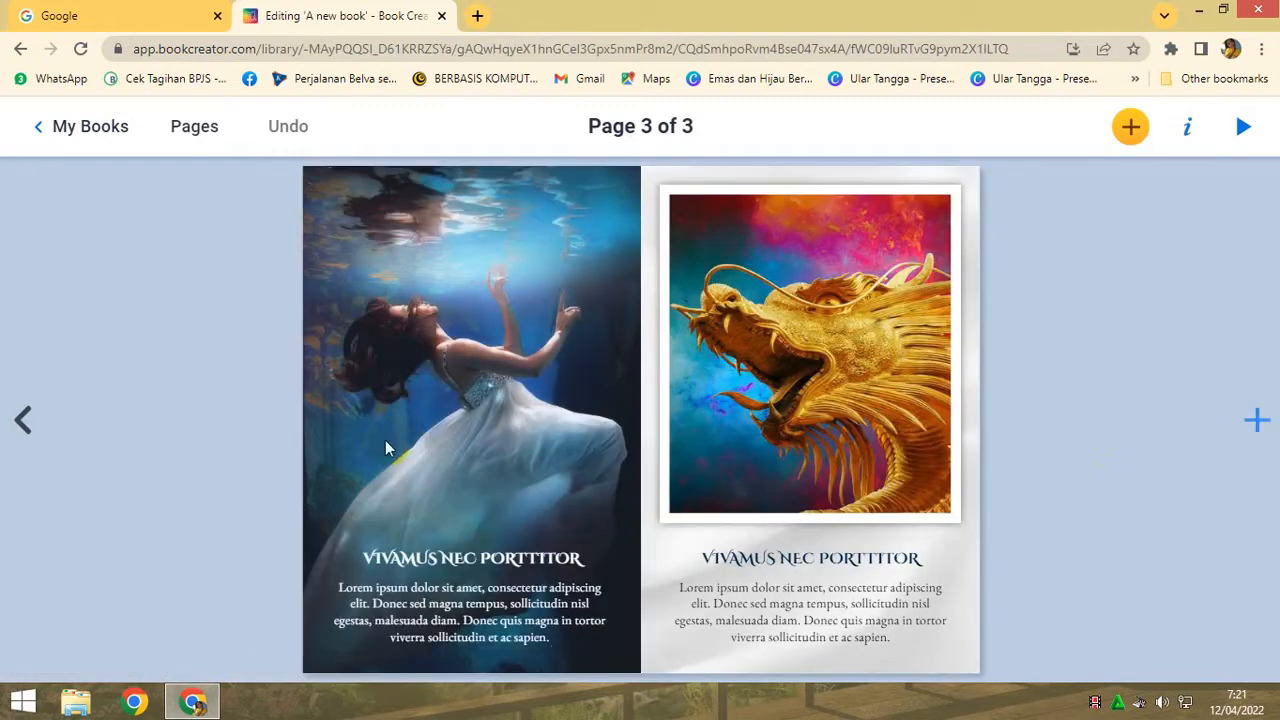
{"action": "left_click", "coordinate": [507, 392]}
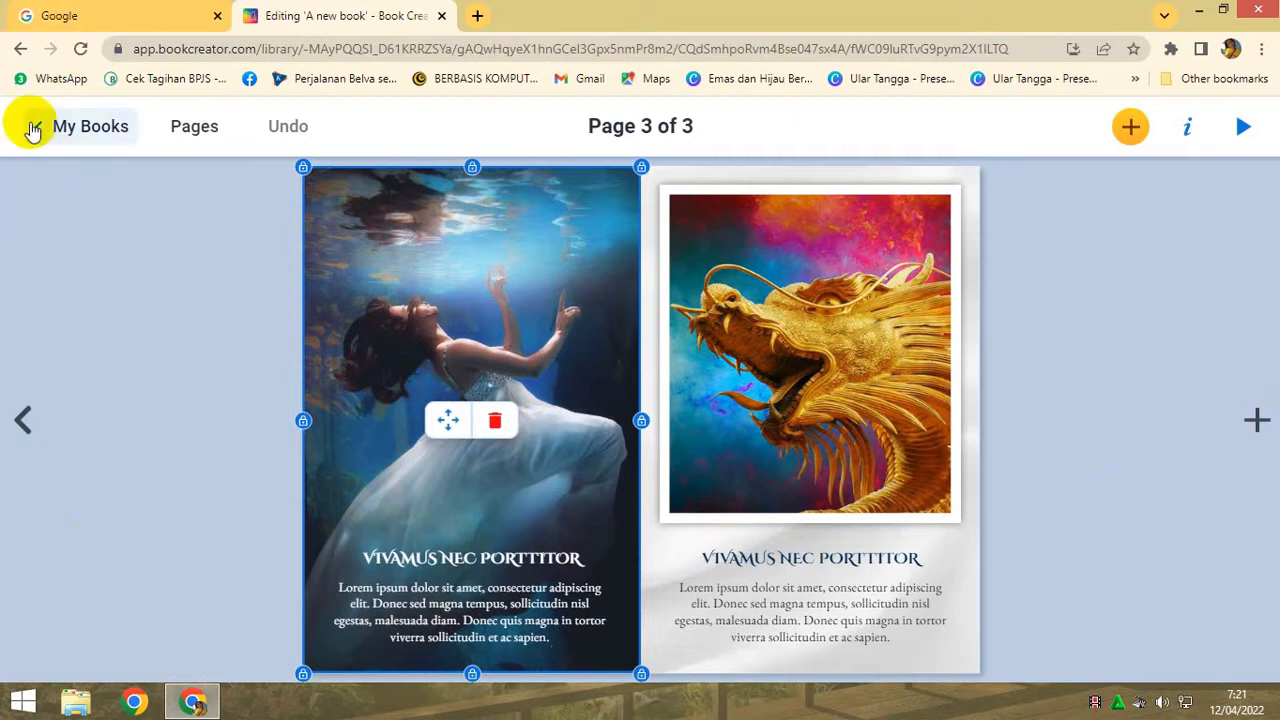
{"action": "left_click", "coordinate": [22, 422]}
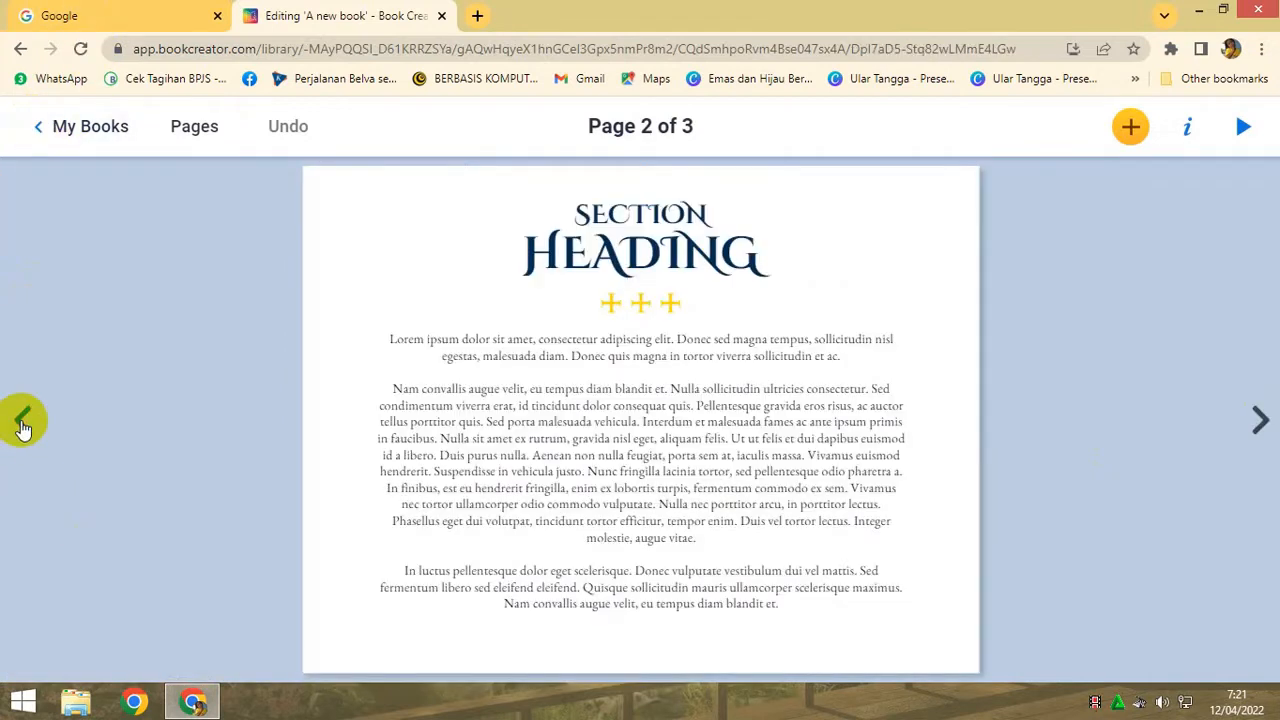
{"action": "left_click", "coordinate": [22, 422]}
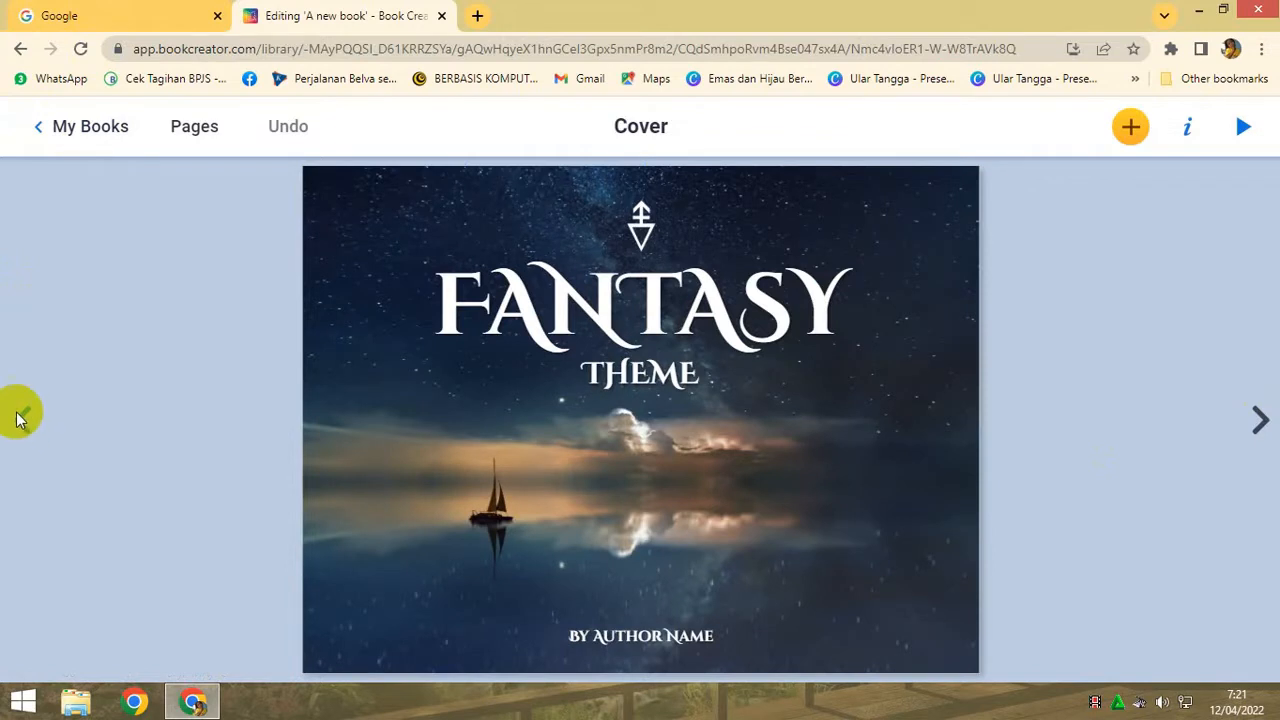
- Return to the library and create a new blank book in the Landscape 4:3 shape
{"action": "left_click", "coordinate": [62, 128]}
{"action": "left_click", "coordinate": [1013, 122]}
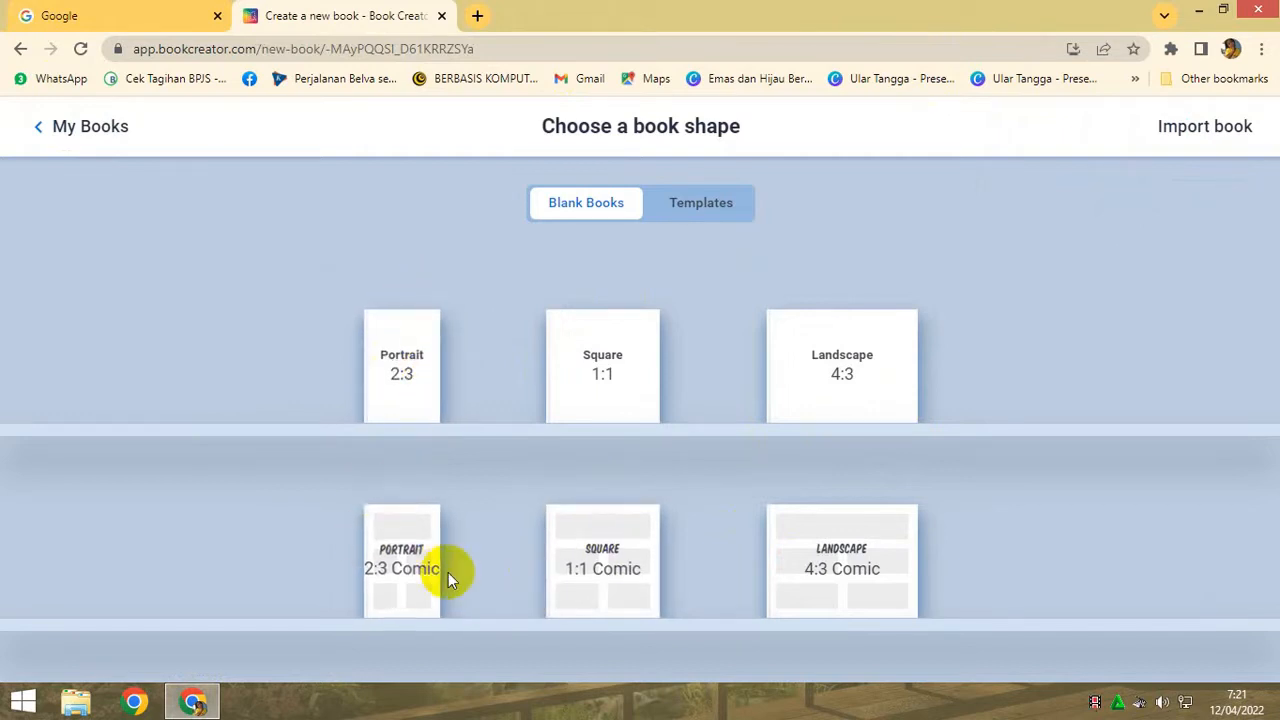
{"action": "left_click", "coordinate": [862, 374]}
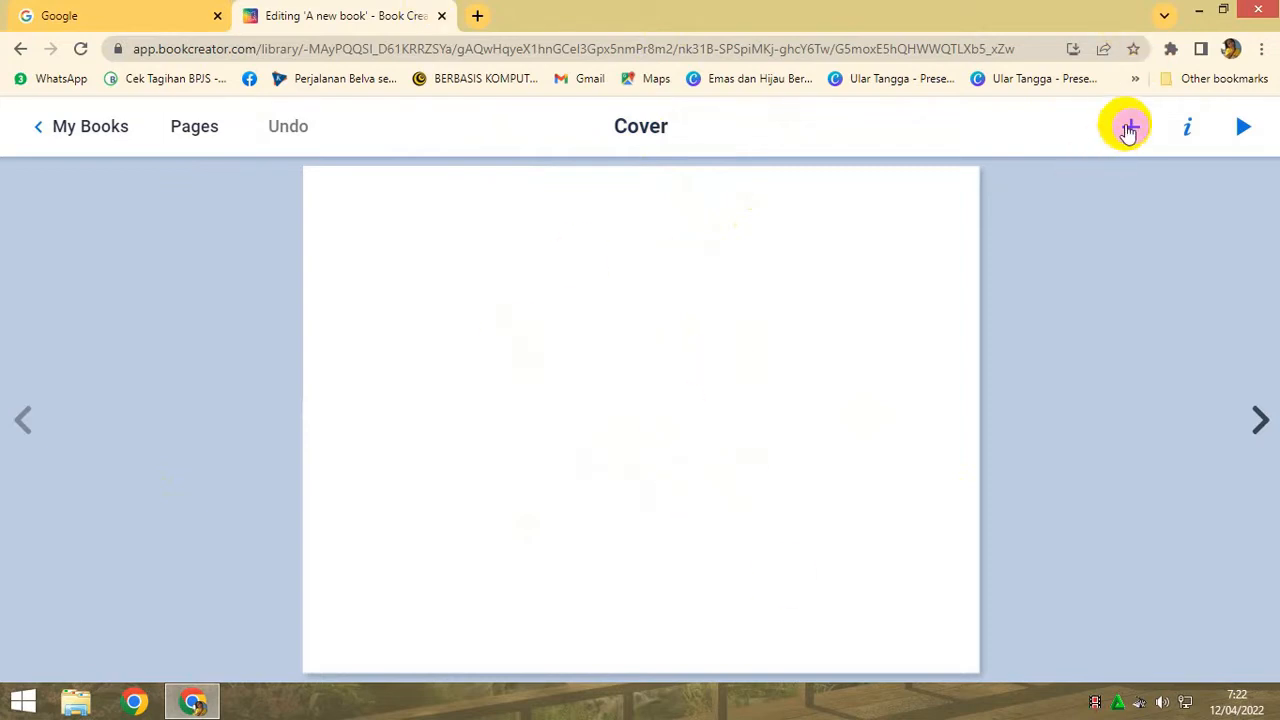
- Apply the Leaf border from the Borders category as the cover page's background
{"action": "left_click", "coordinate": [1190, 130]}
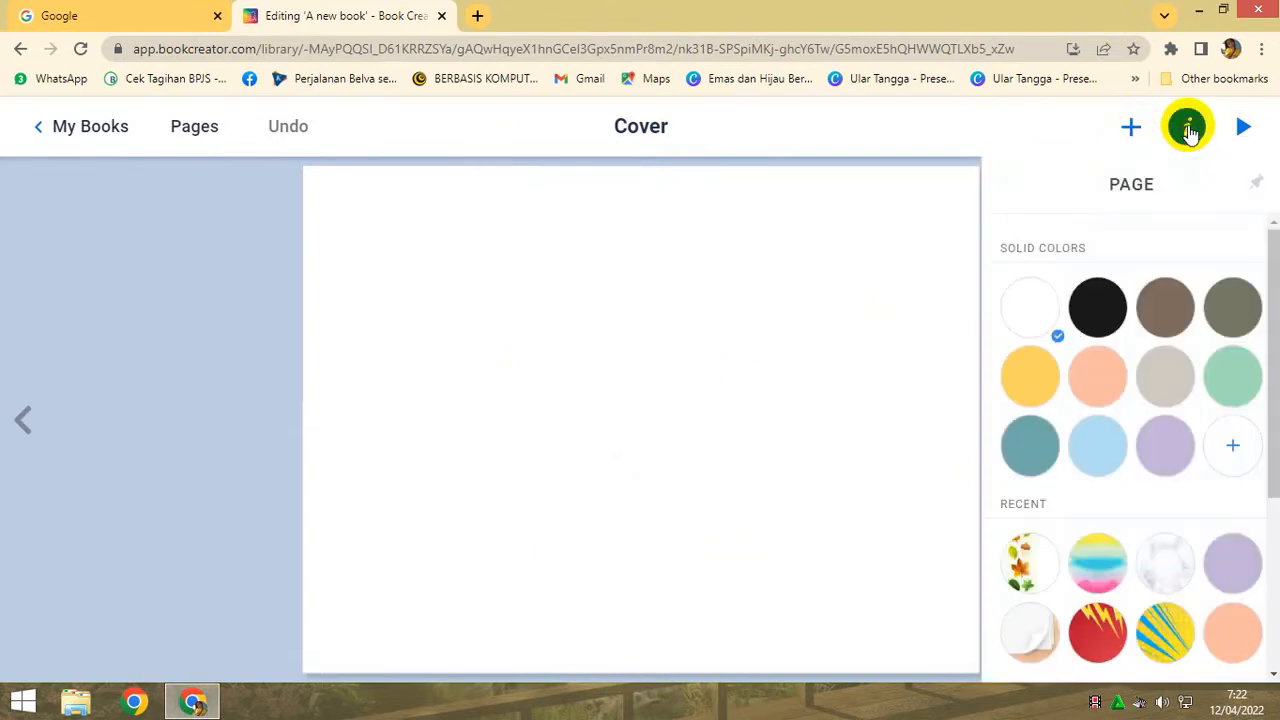
{"action": "left_click_drag", "start_coordinate": [1277, 245], "coordinate": [1277, 415]}
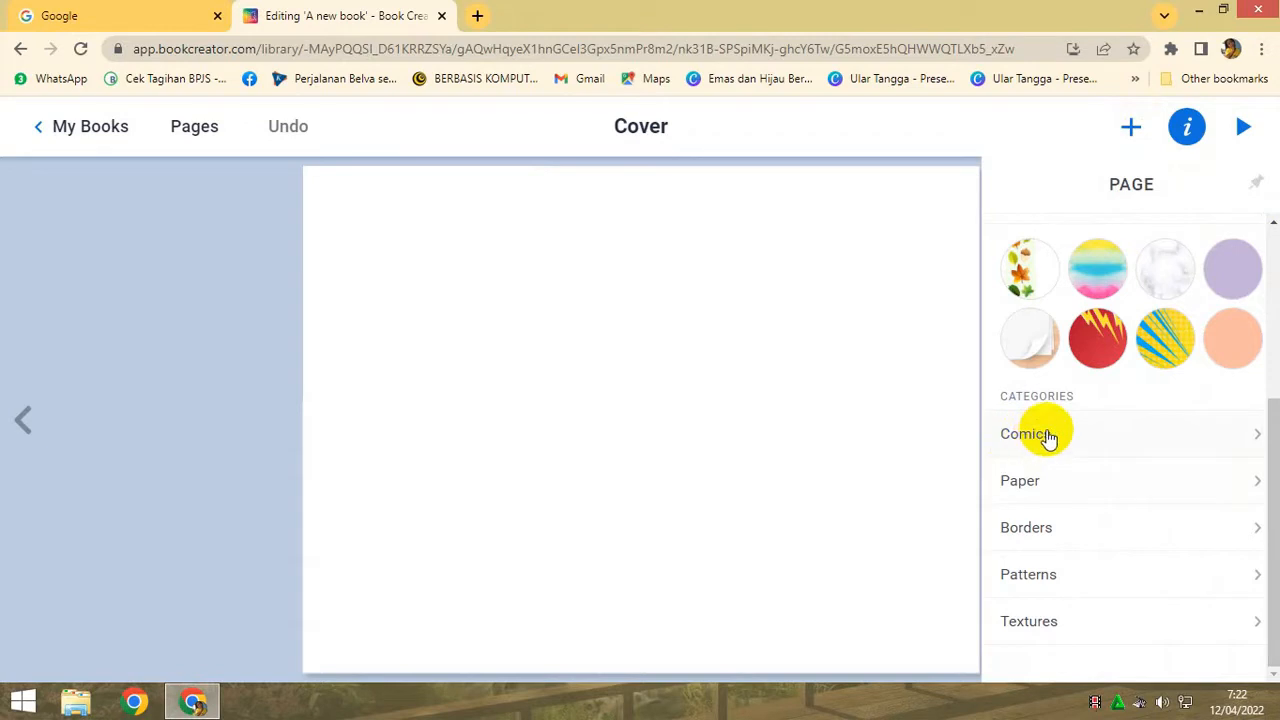
{"action": "left_click", "coordinate": [1026, 527]}
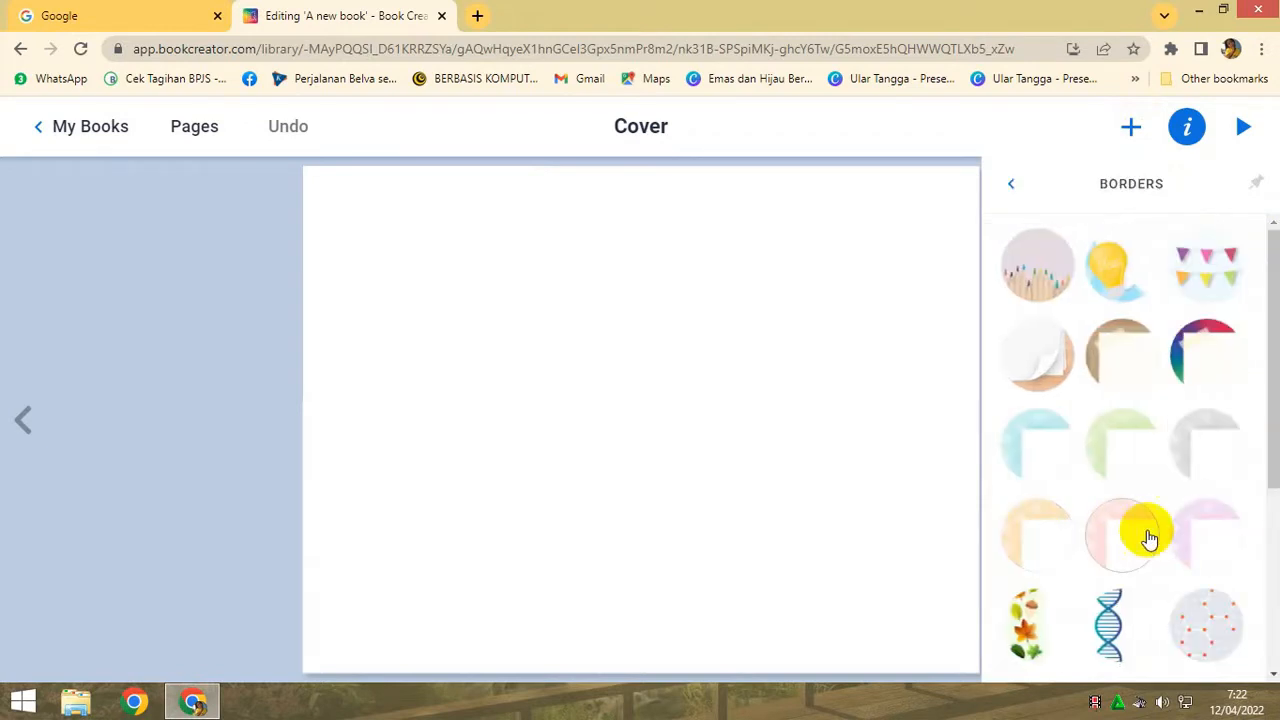
{"action": "scroll", "coordinate": [1068, 595], "scroll_direction": "down", "scroll_amount": 1}
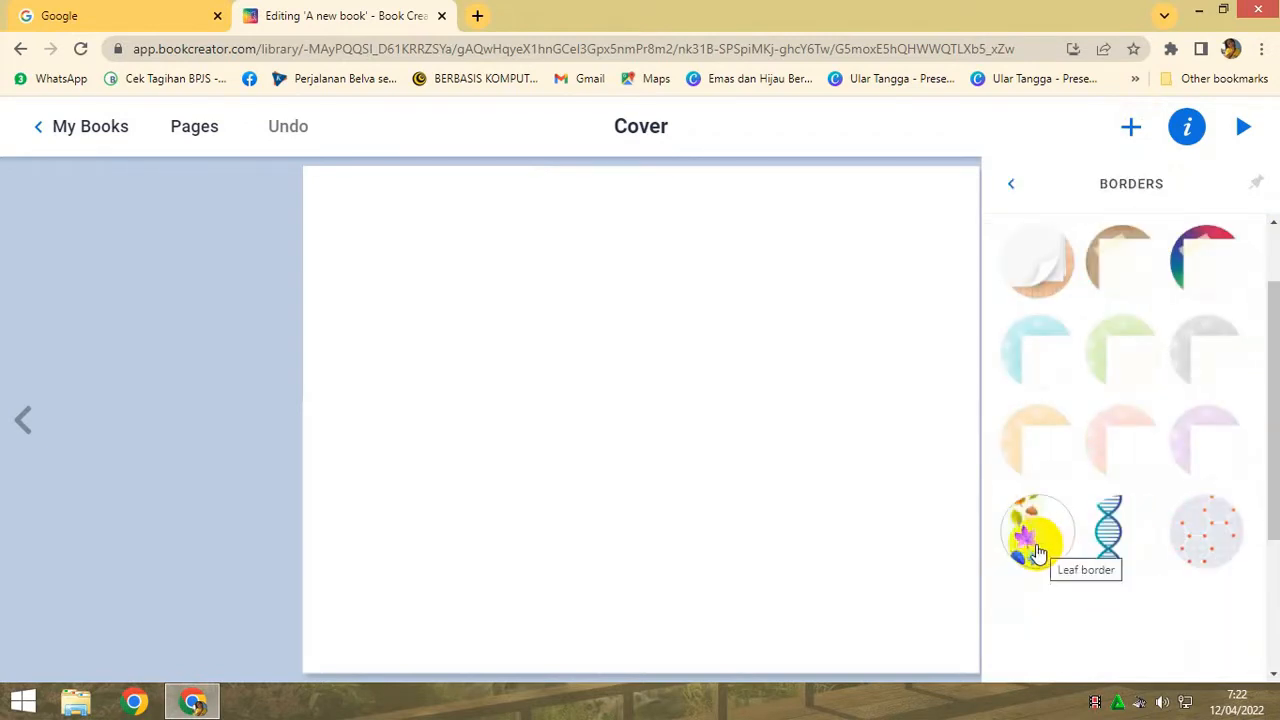
{"action": "left_click", "coordinate": [1038, 552]}
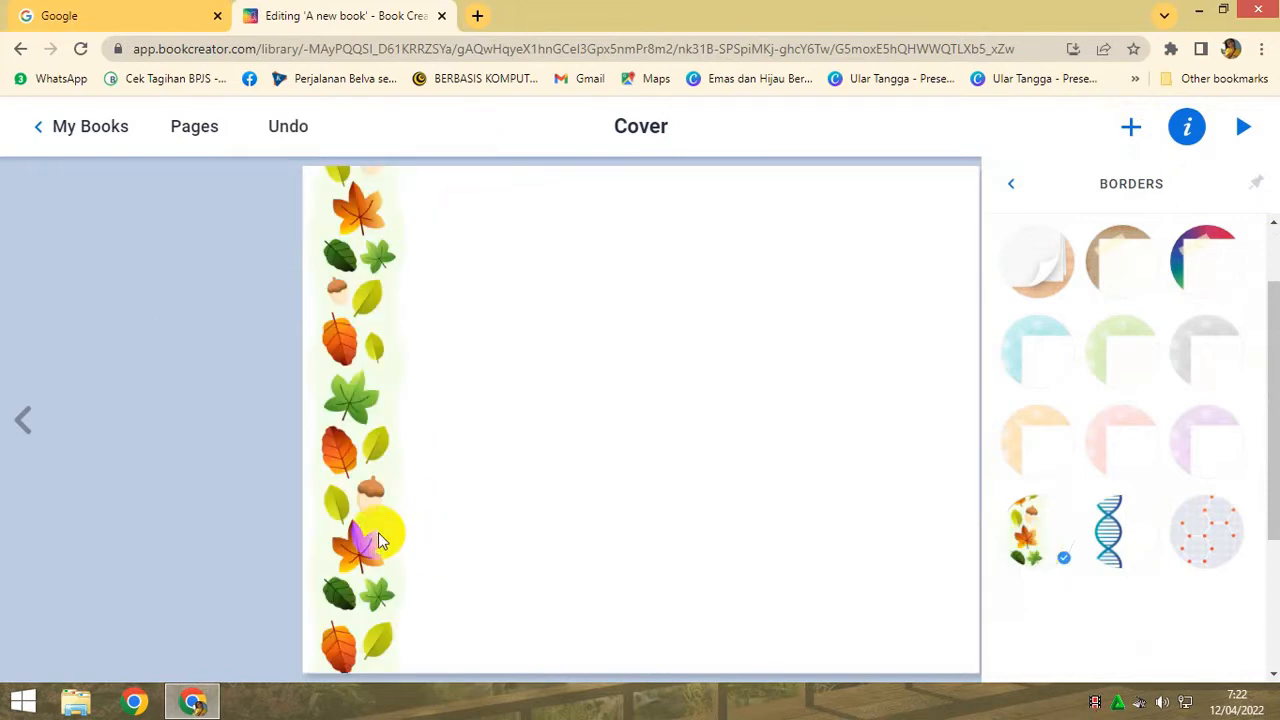
- Try the DNA, taped cardboard, stacked paper and coloured pencil borders on the cover, and reselect the Leaf border
{"action": "left_click", "coordinate": [1115, 553]}
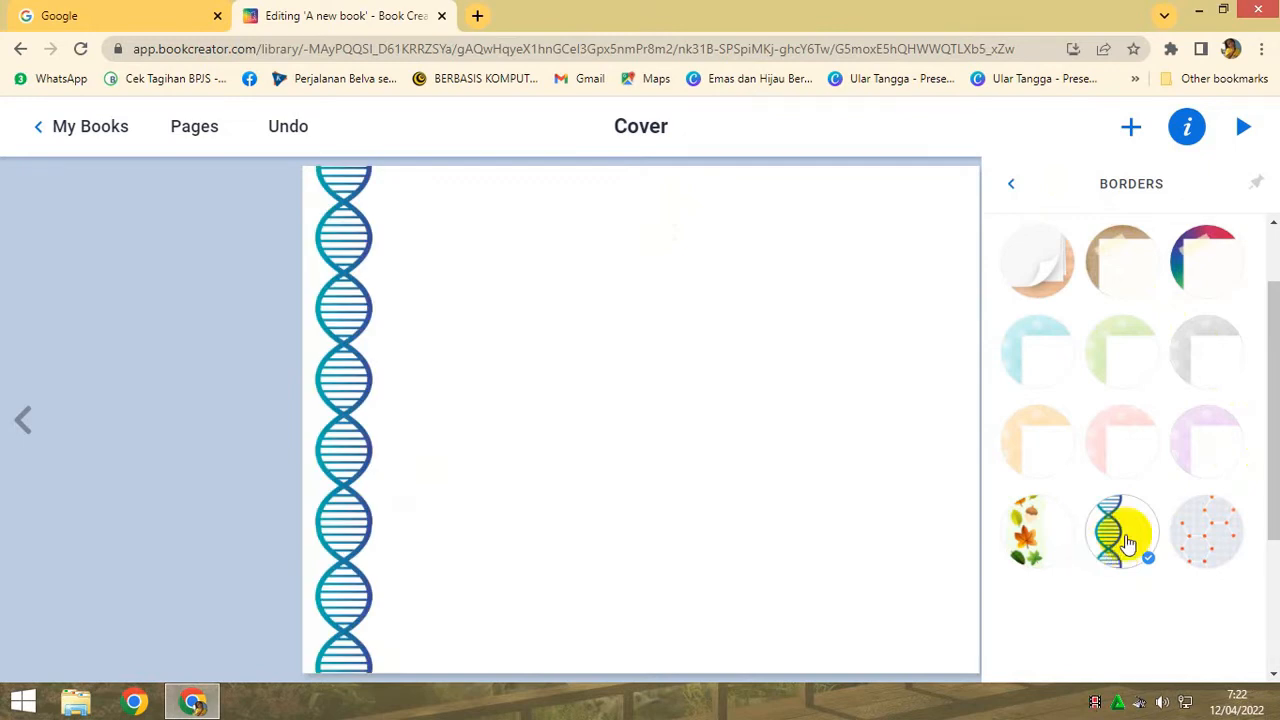
{"action": "scroll", "coordinate": [1128, 528], "scroll_direction": "down", "scroll_amount": 3}
{"action": "scroll", "coordinate": [1128, 520], "scroll_direction": "up", "scroll_amount": 3}
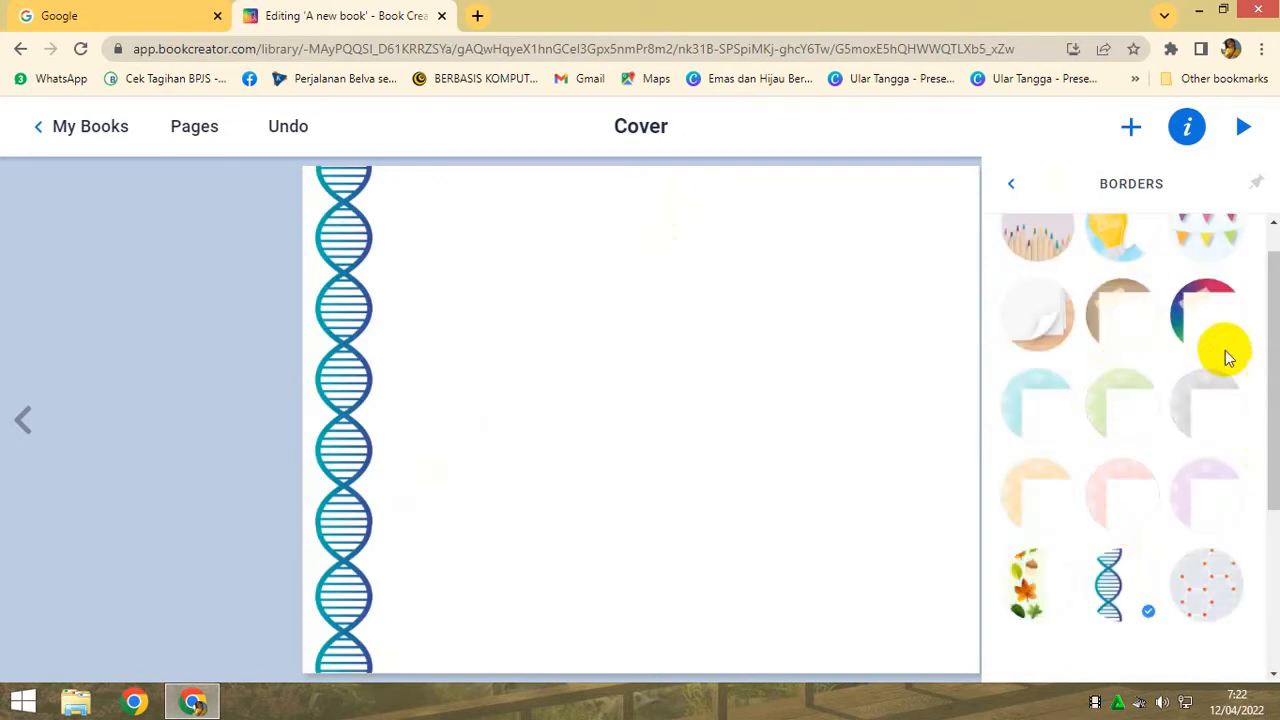
{"action": "left_click", "coordinate": [1134, 291]}
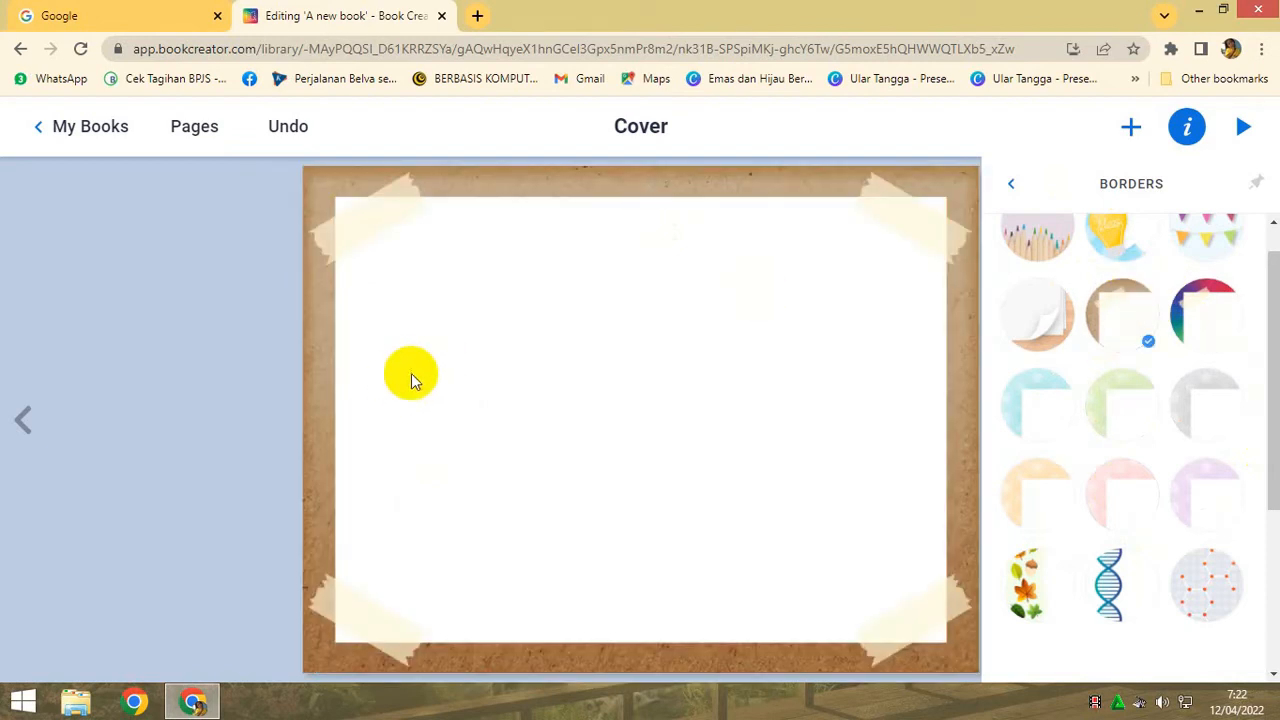
{"action": "left_click", "coordinate": [1042, 318]}
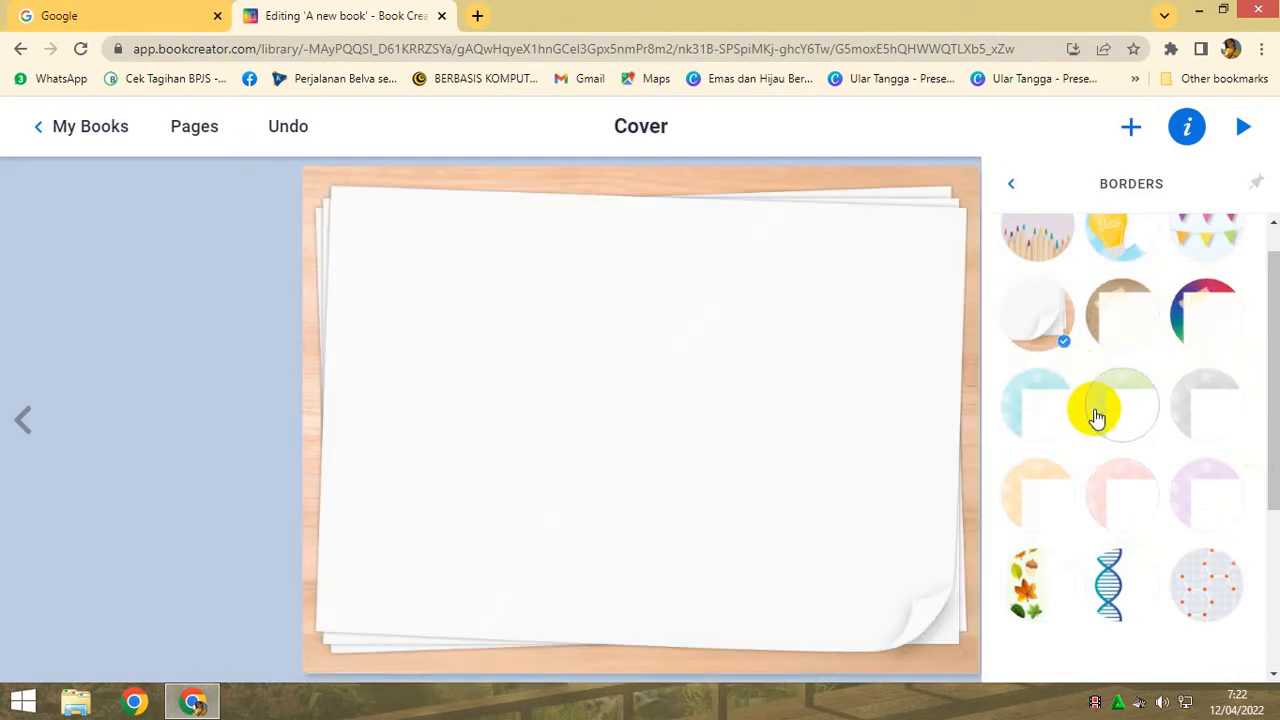
{"action": "scroll", "coordinate": [1094, 417], "scroll_direction": "up", "scroll_amount": 1}
{"action": "left_click", "coordinate": [1045, 290]}
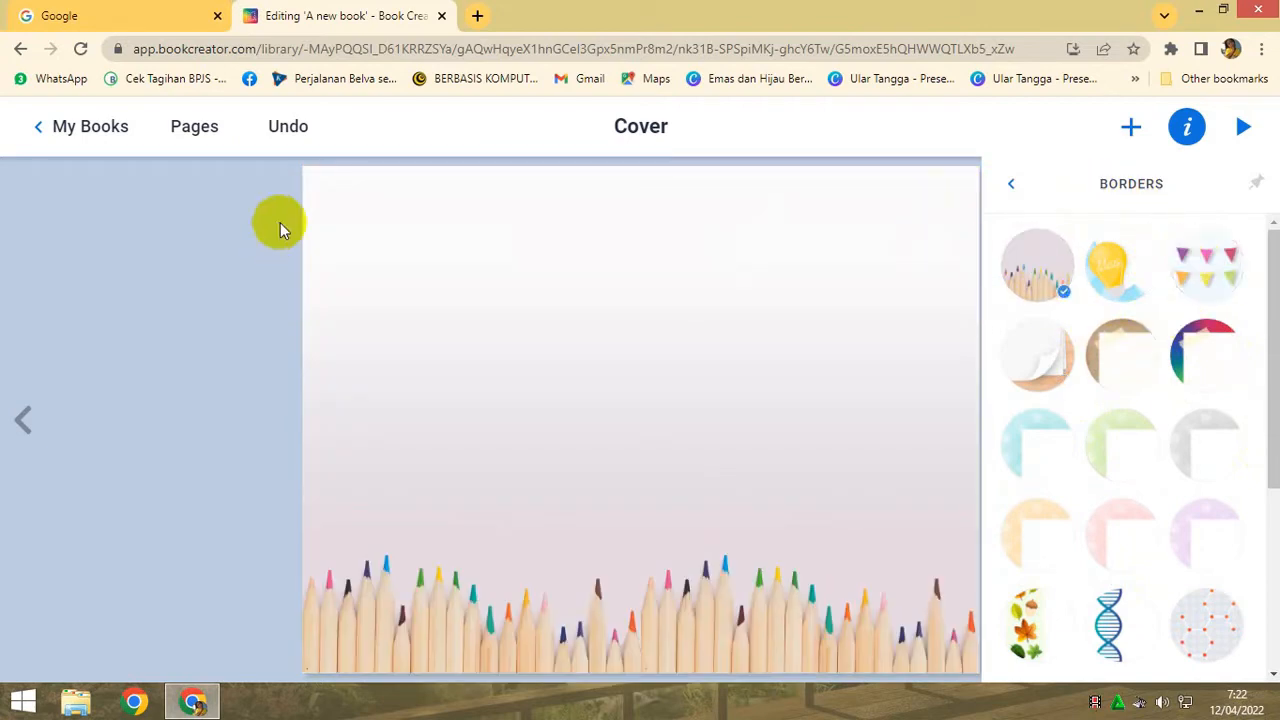
{"action": "left_click", "coordinate": [1050, 613]}
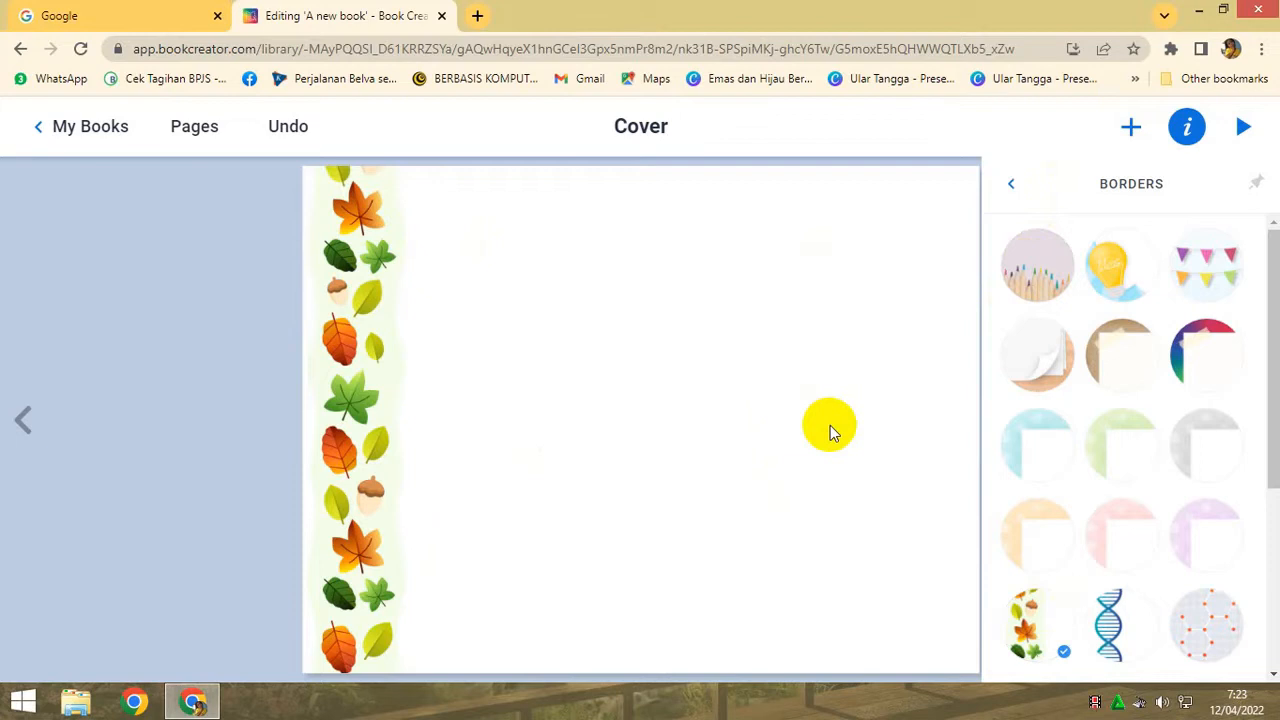
{"action": "left_click", "coordinate": [1010, 186]}
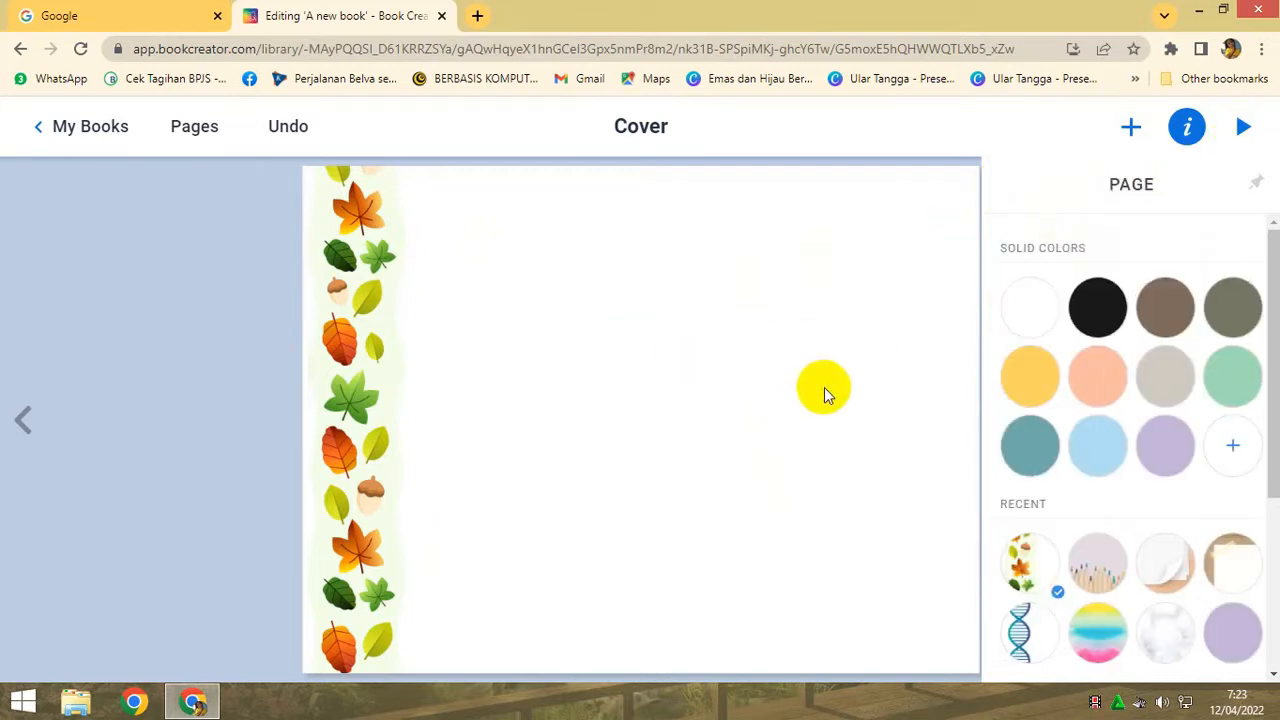
- Add the bold italic title "Buku Ajar Bahasa Inggris" and place it near the cover's upper edge in a box wide enough for one line
{"action": "left_click", "coordinate": [1131, 128]}
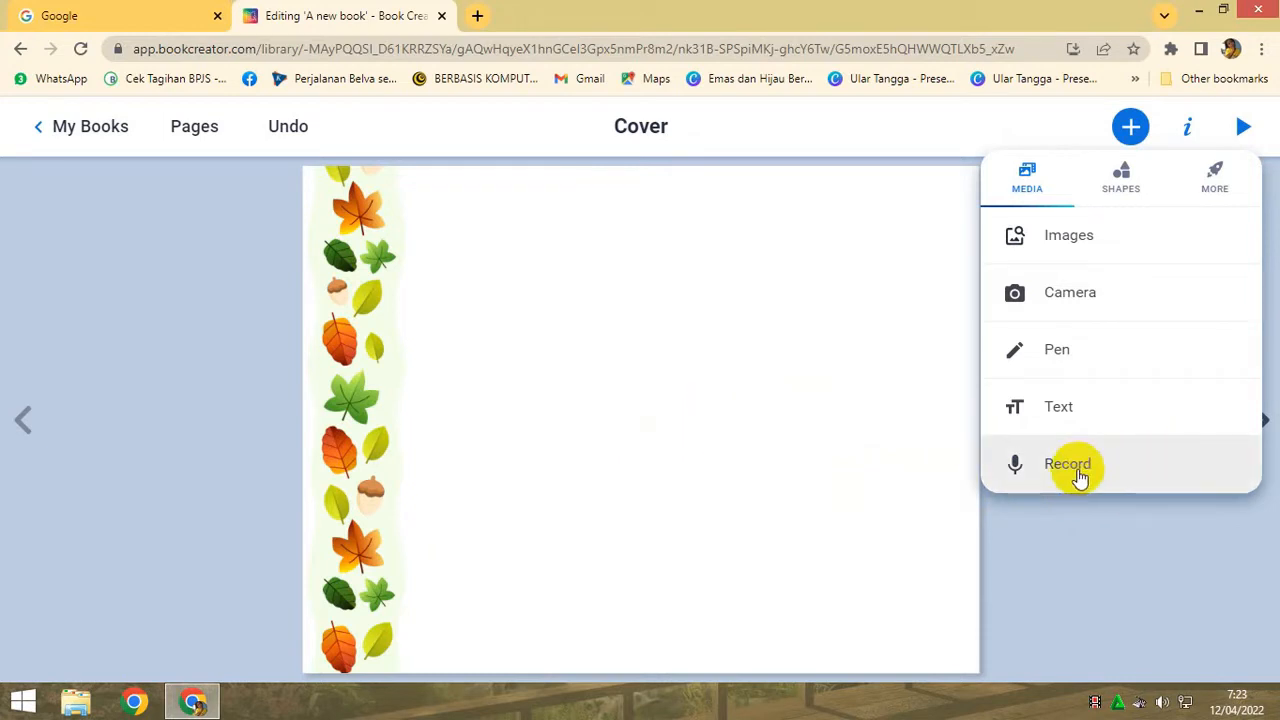
{"action": "left_click", "coordinate": [1023, 412]}
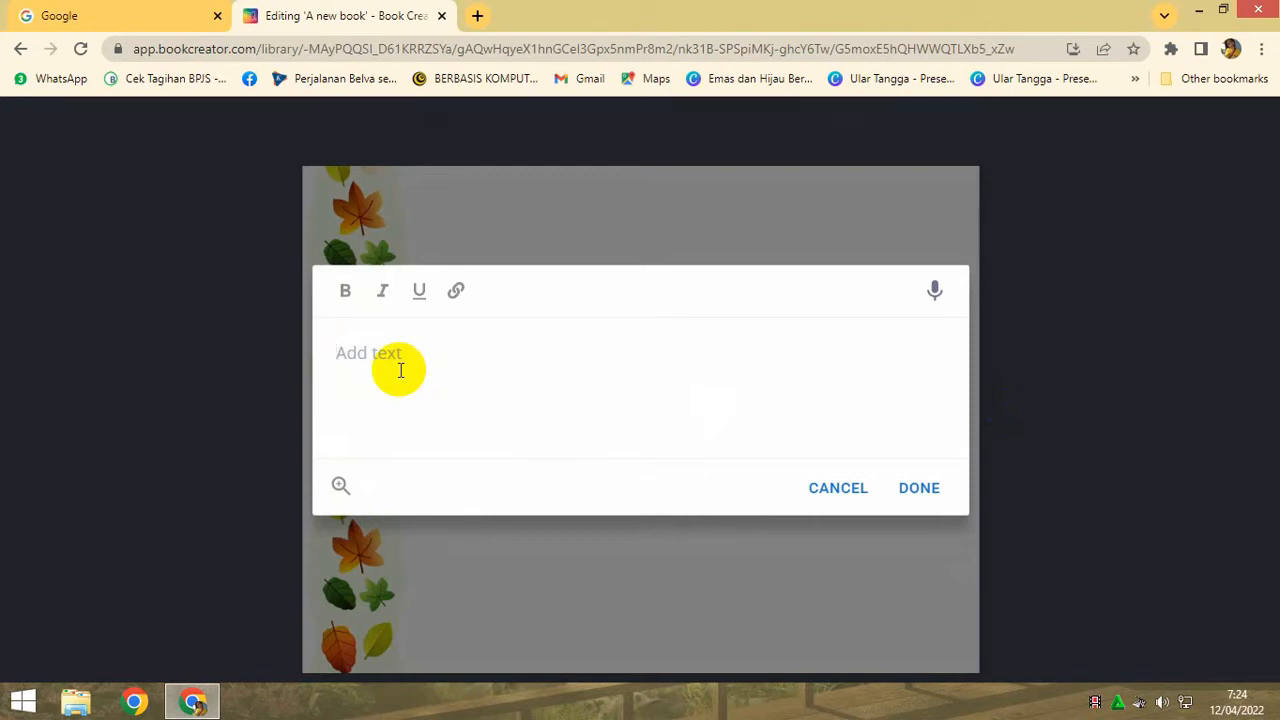
{"action": "type", "text": "Buku Ajar Bahasa Inggris"}
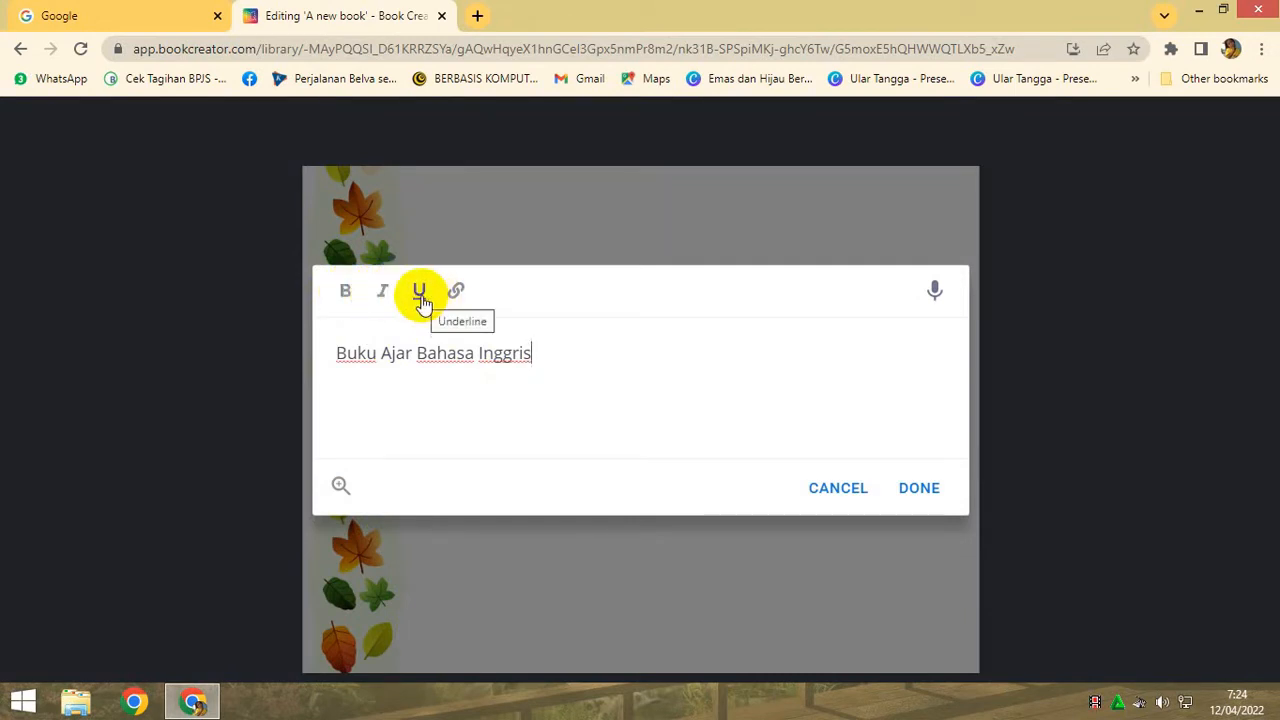
{"action": "left_click_drag", "start_coordinate": [554, 345], "coordinate": [322, 355]}
{"action": "left_click", "coordinate": [342, 291]}
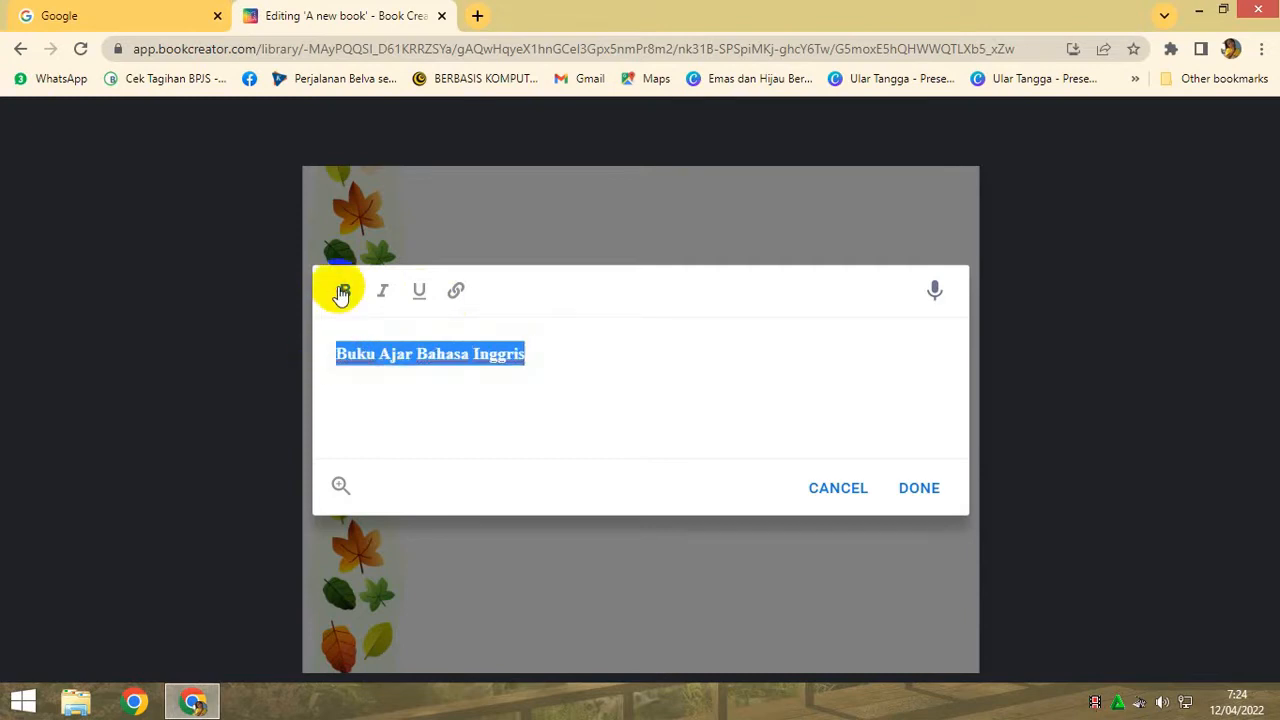
{"action": "left_click", "coordinate": [385, 292]}
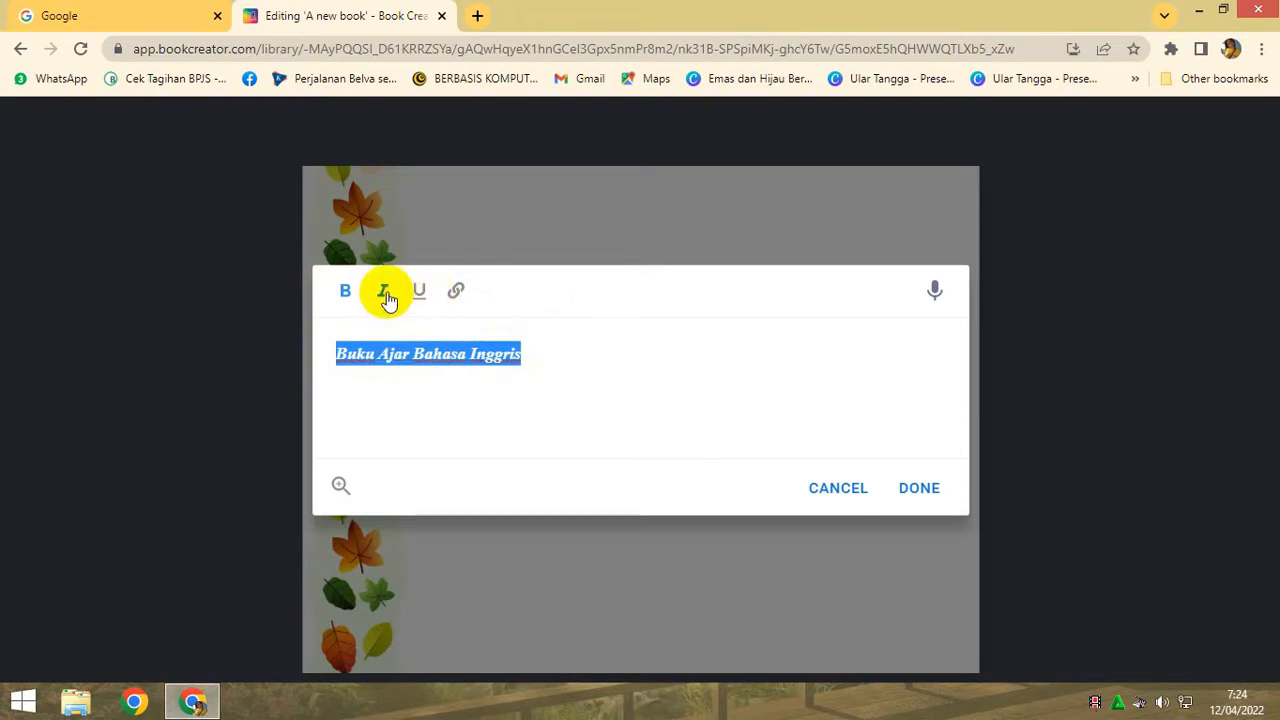
{"action": "left_click", "coordinate": [910, 490]}
{"action": "left_click_drag", "start_coordinate": [489, 274], "coordinate": [633, 252]}
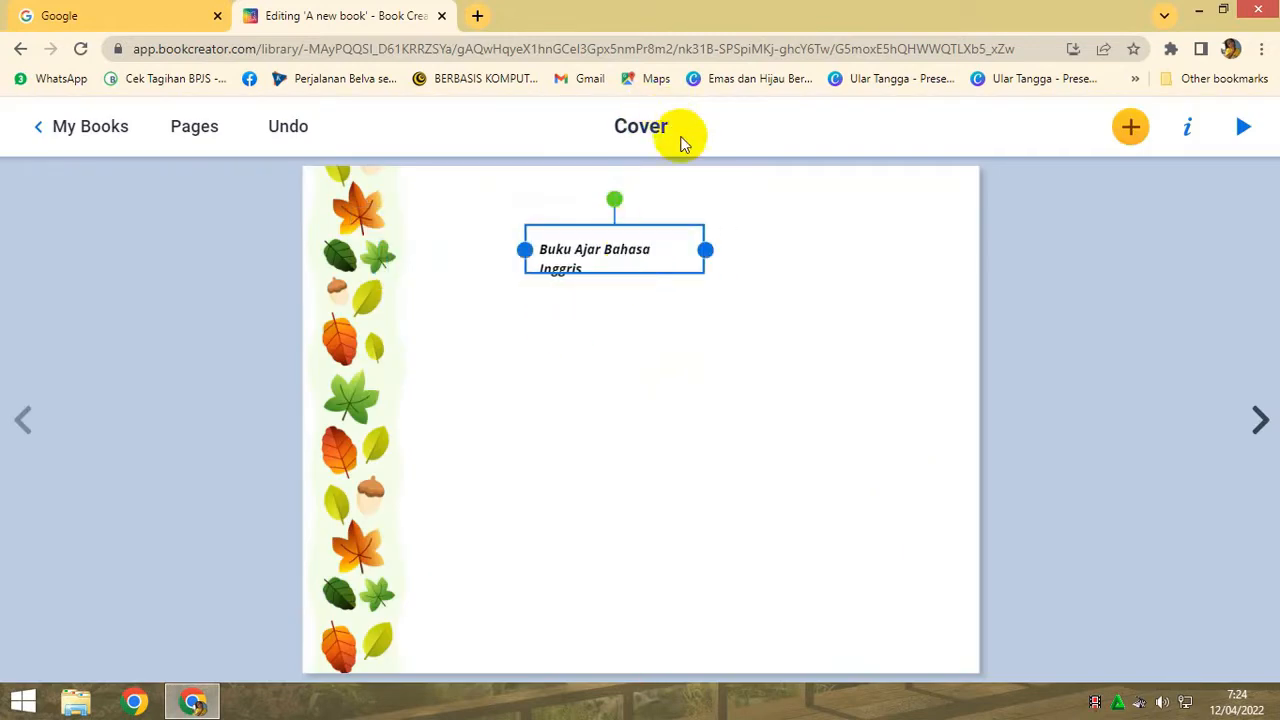
{"action": "left_click_drag", "start_coordinate": [705, 250], "coordinate": [764, 250]}
{"action": "double_click", "coordinate": [704, 252]}
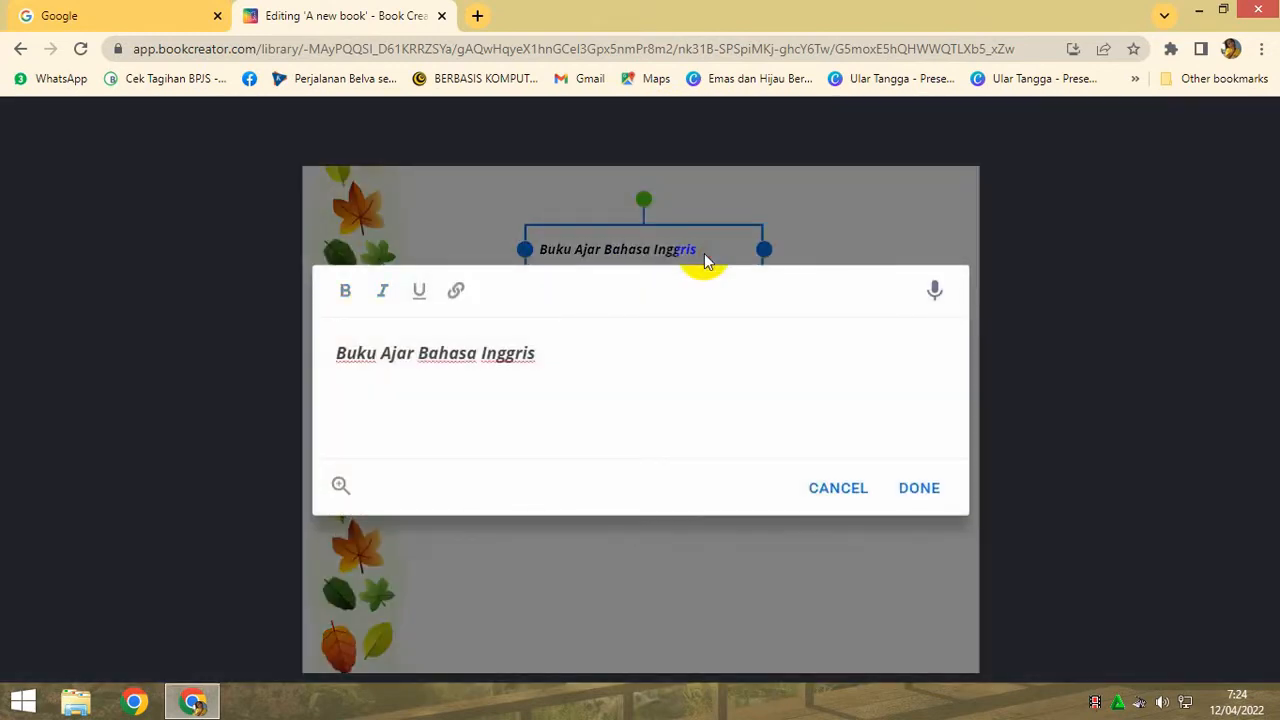
{"action": "left_click", "coordinate": [838, 490]}
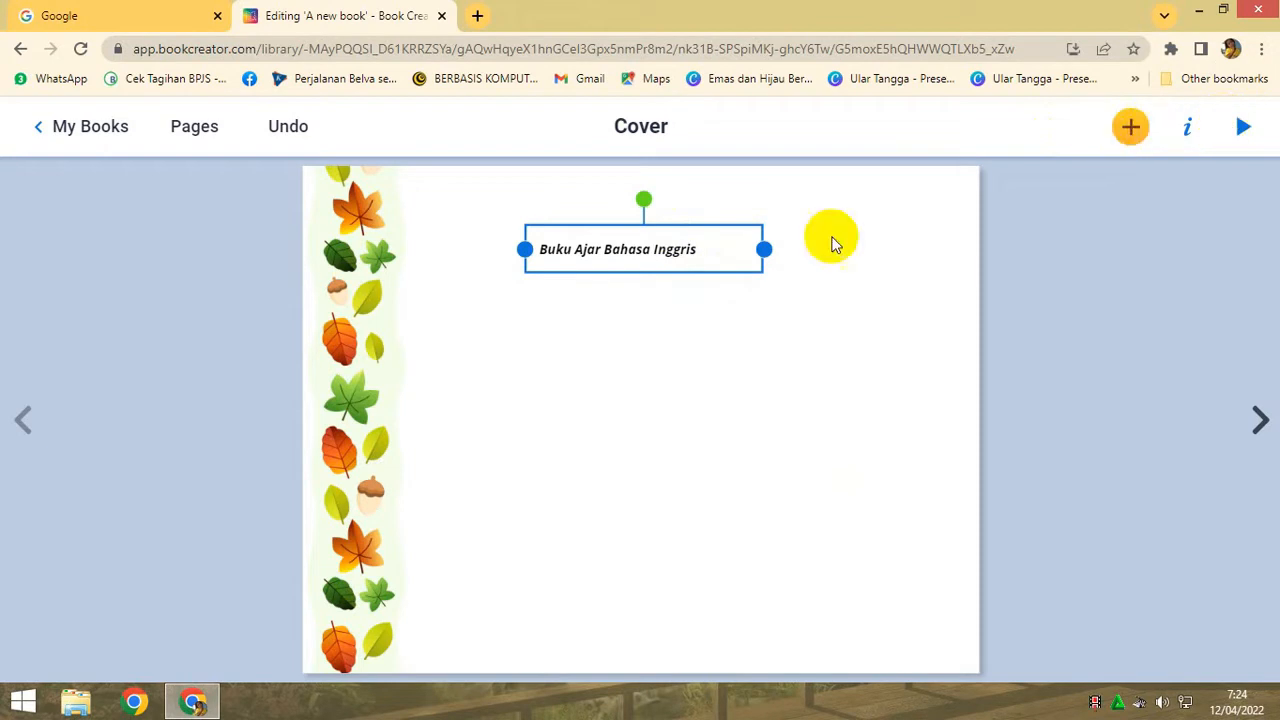
{"action": "right_click", "coordinate": [740, 256]}
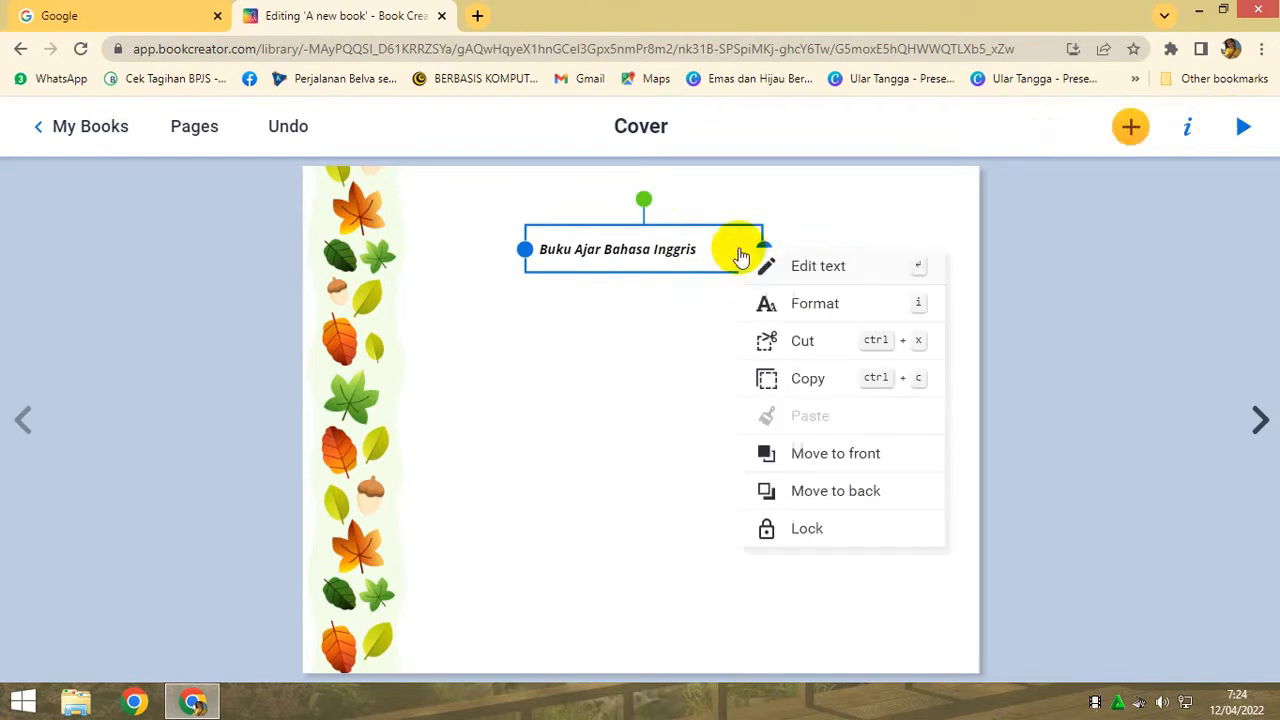
{"action": "double_click", "coordinate": [679, 250]}
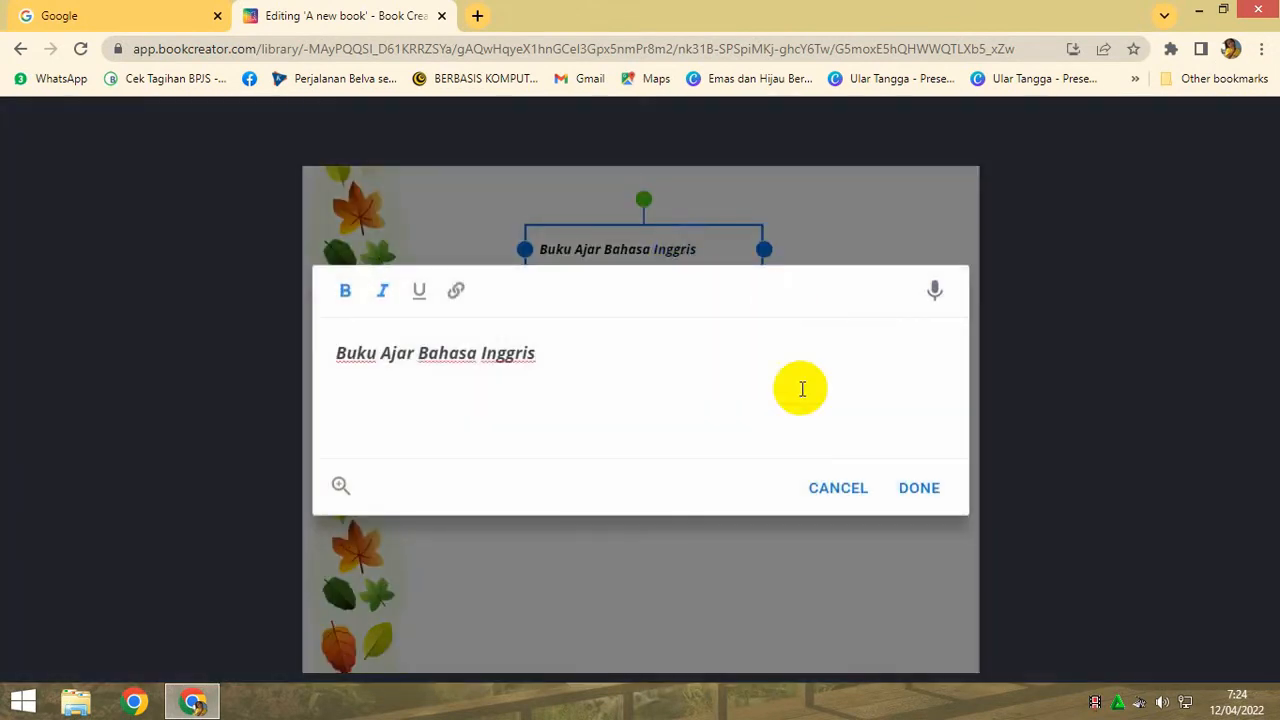
{"action": "left_click", "coordinate": [840, 492]}
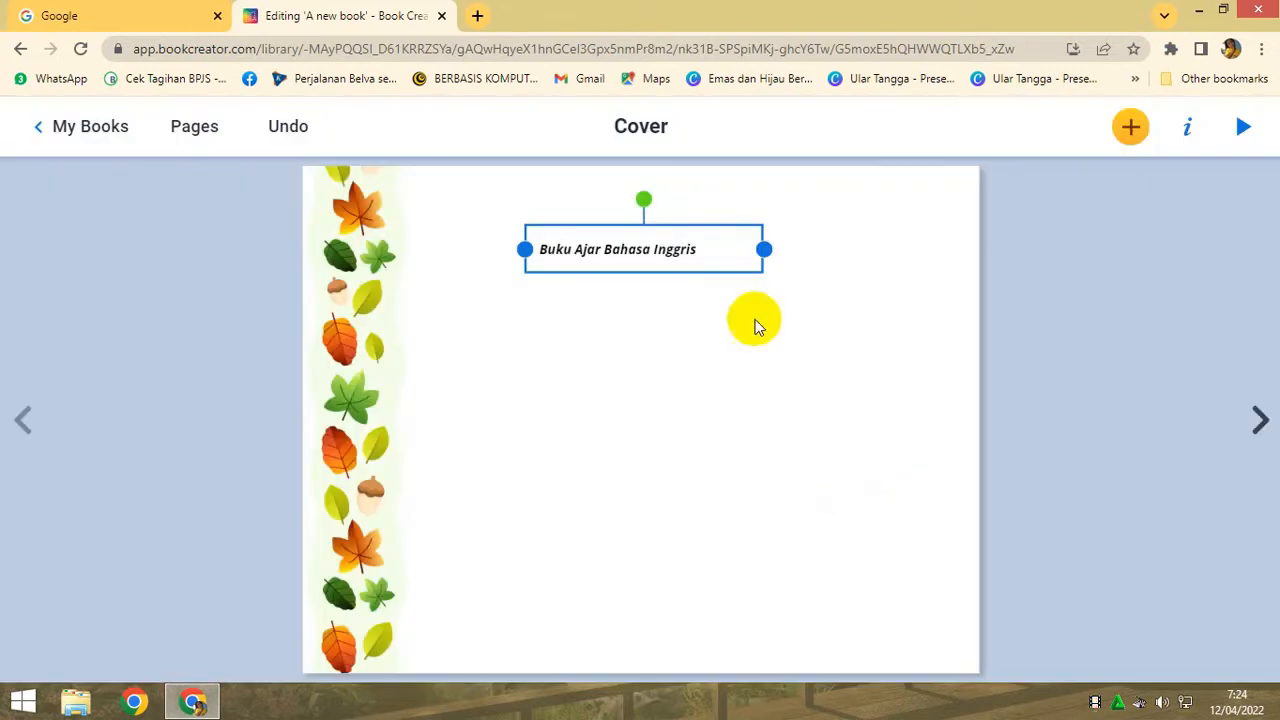
- Change the font of the cover title "Buku Ajar Bahasa Inggris" to Playfair Display
{"action": "right_click", "coordinate": [720, 258]}
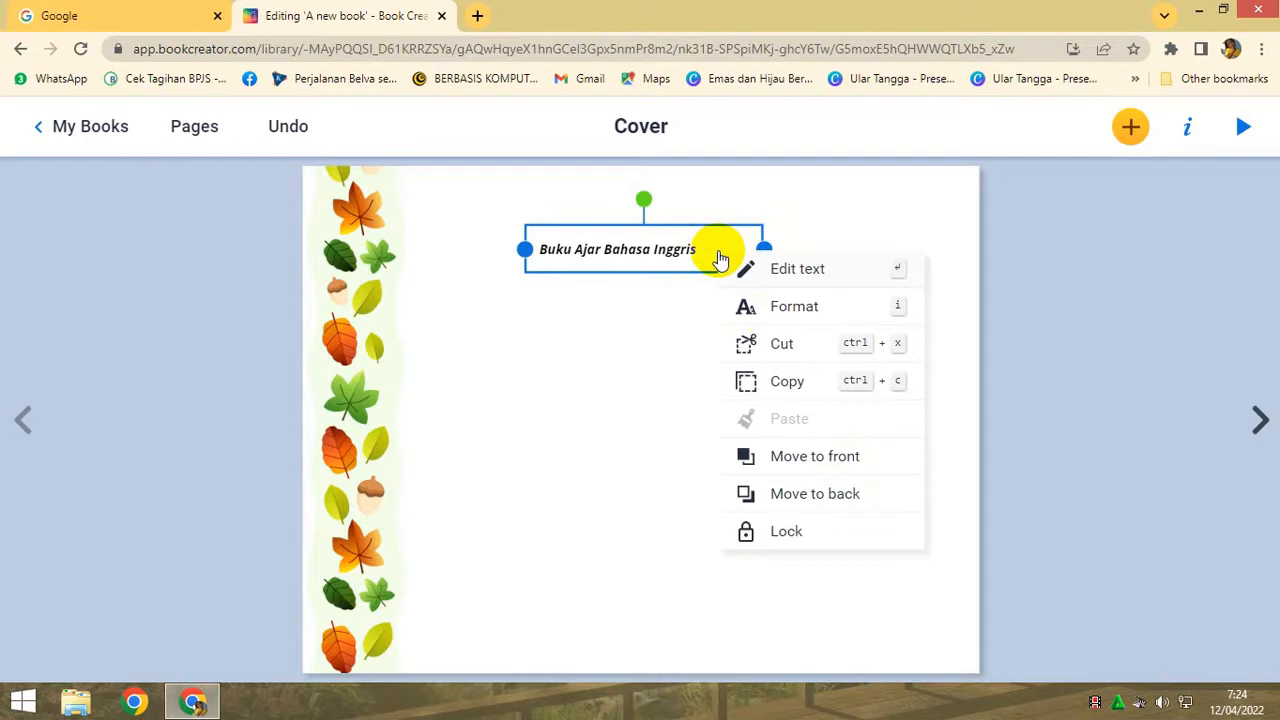
{"action": "left_click", "coordinate": [797, 307]}
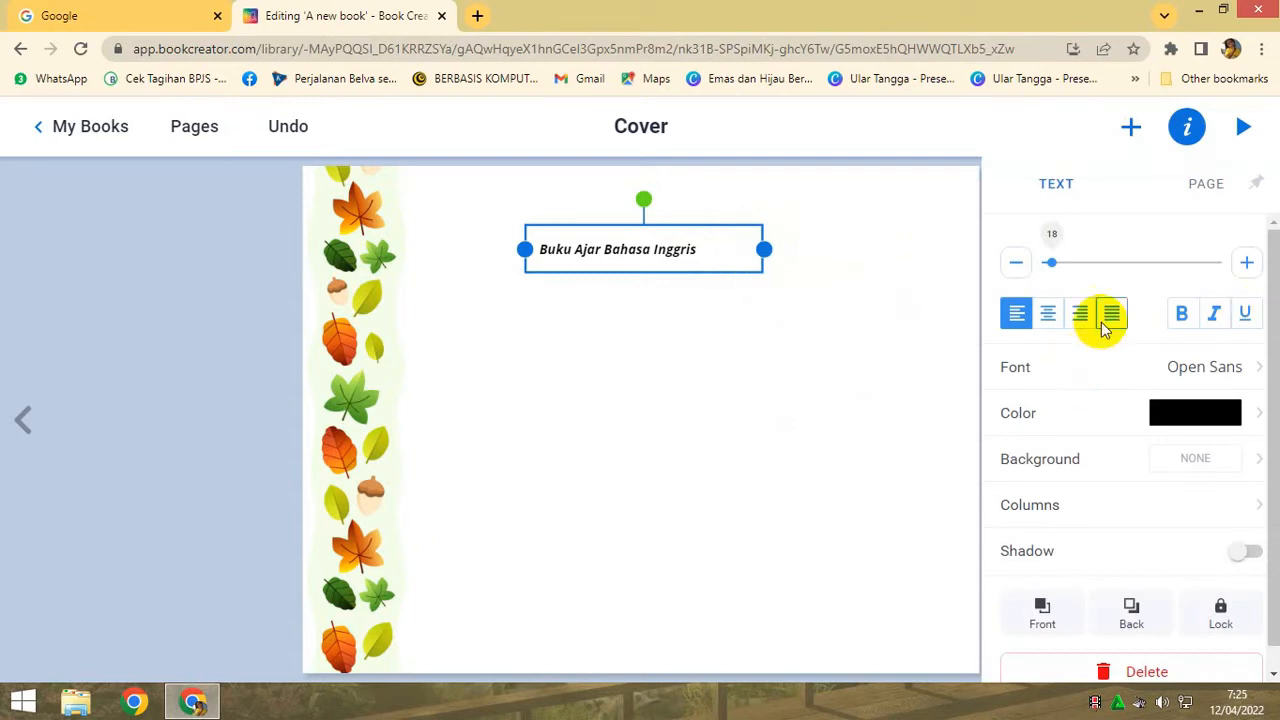
{"action": "left_click", "coordinate": [1230, 370]}
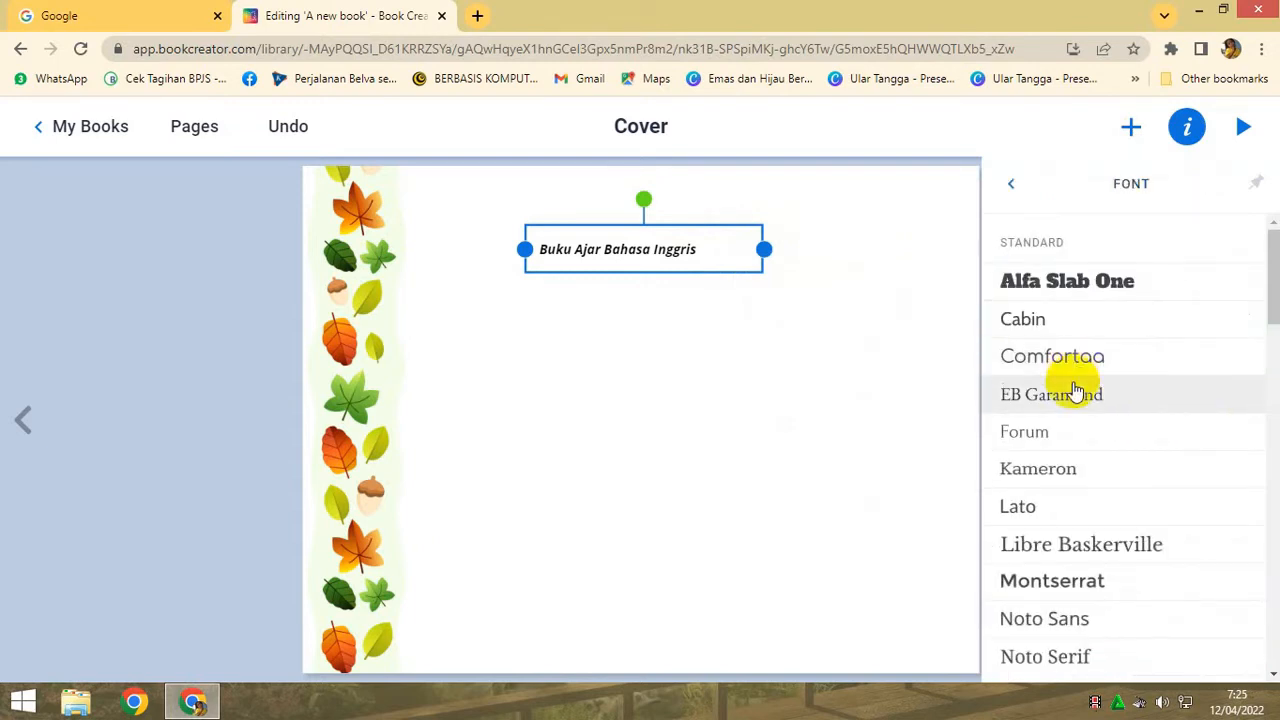
{"action": "scroll", "coordinate": [1075, 390], "scroll_direction": "down", "scroll_amount": 3}
{"action": "left_click", "coordinate": [1075, 540]}
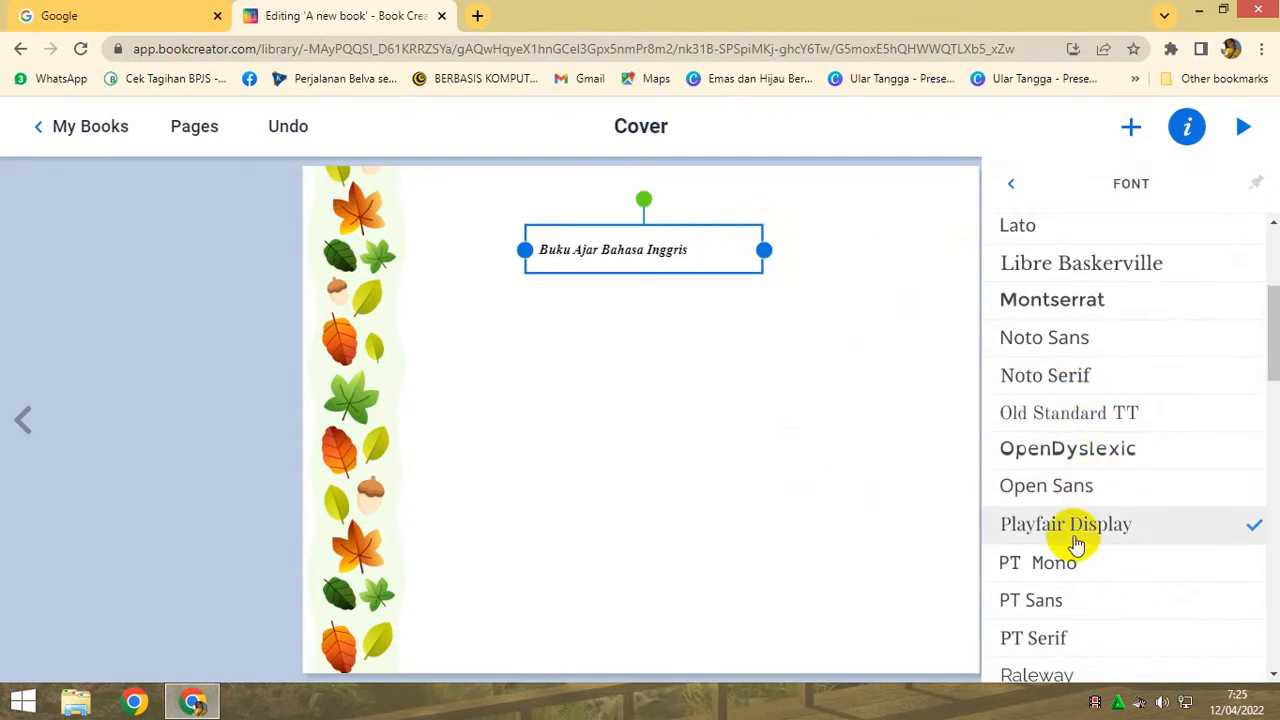
{"action": "left_click", "coordinate": [1016, 186]}
- Enlarge the cover title to size 51 and widen and reposition its text box so the title fits on one line beside the leaf border
{"action": "left_click_drag", "start_coordinate": [1052, 262], "coordinate": [1072, 262]}
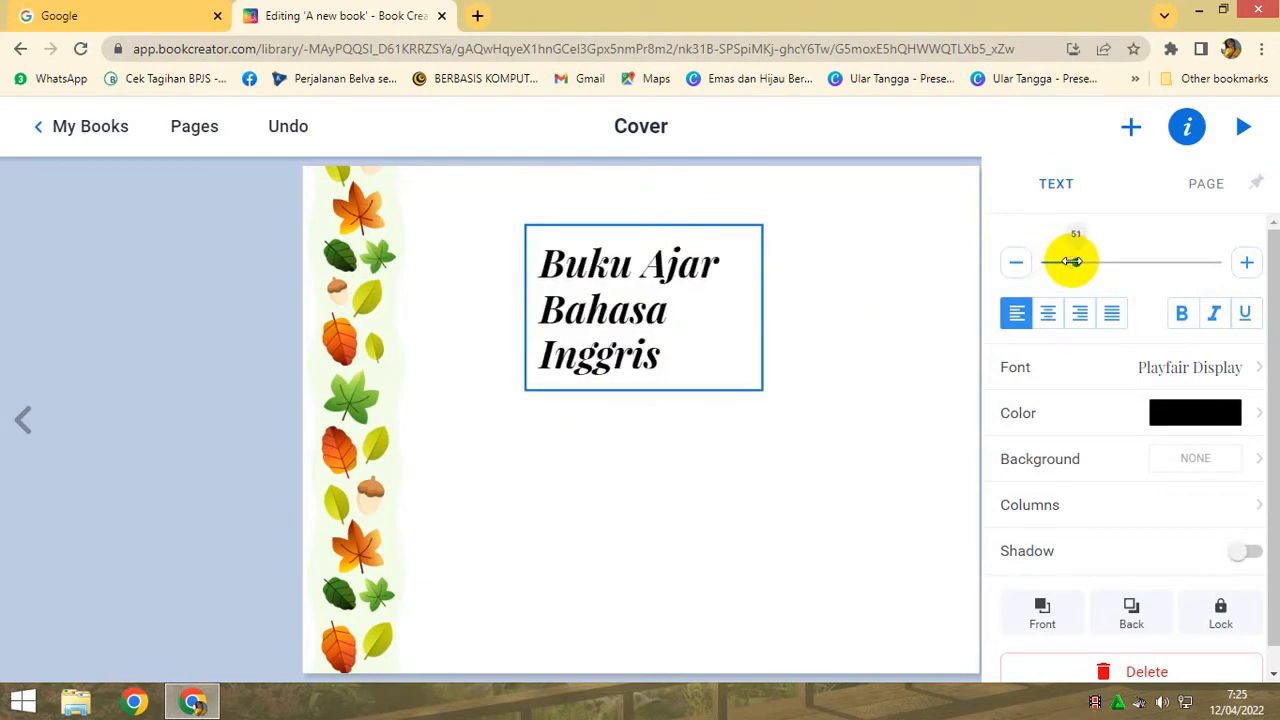
{"action": "left_click_drag", "start_coordinate": [770, 305], "coordinate": [899, 290]}
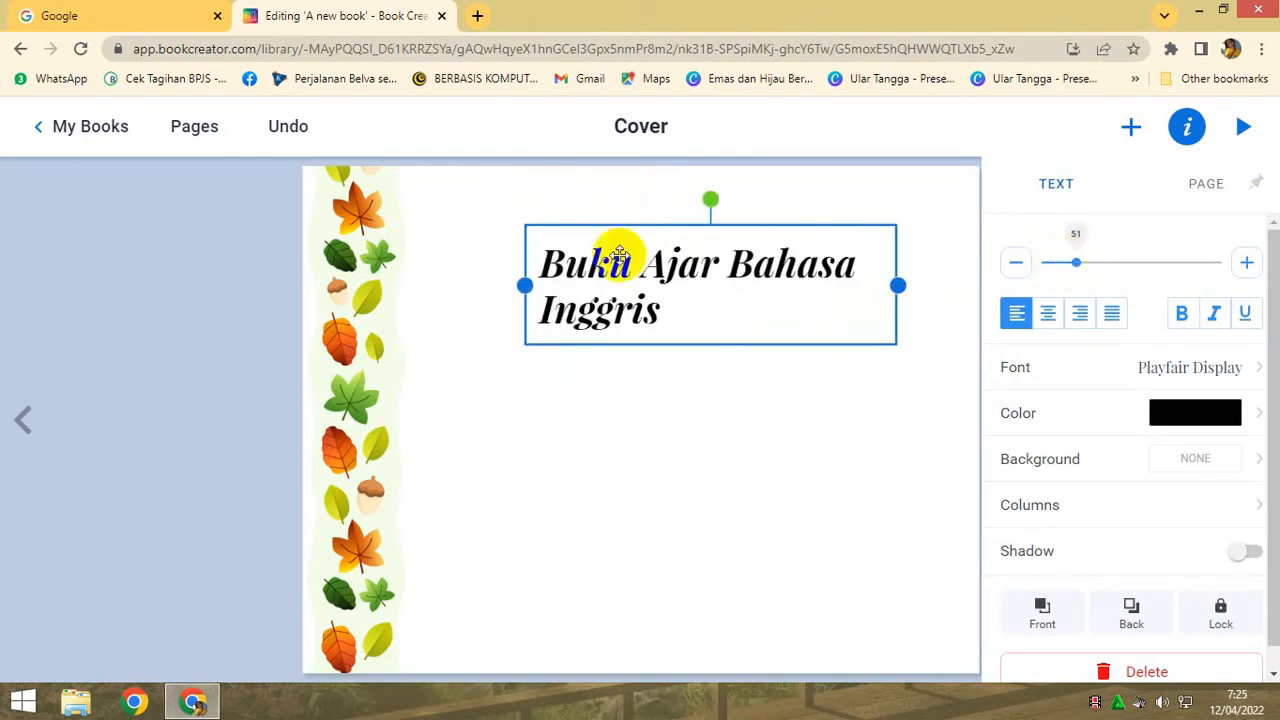
{"action": "left_click_drag", "start_coordinate": [524, 285], "coordinate": [473, 283]}
{"action": "left_click_drag", "start_coordinate": [897, 286], "coordinate": [957, 290]}
{"action": "left_click_drag", "start_coordinate": [871, 289], "coordinate": [831, 297]}
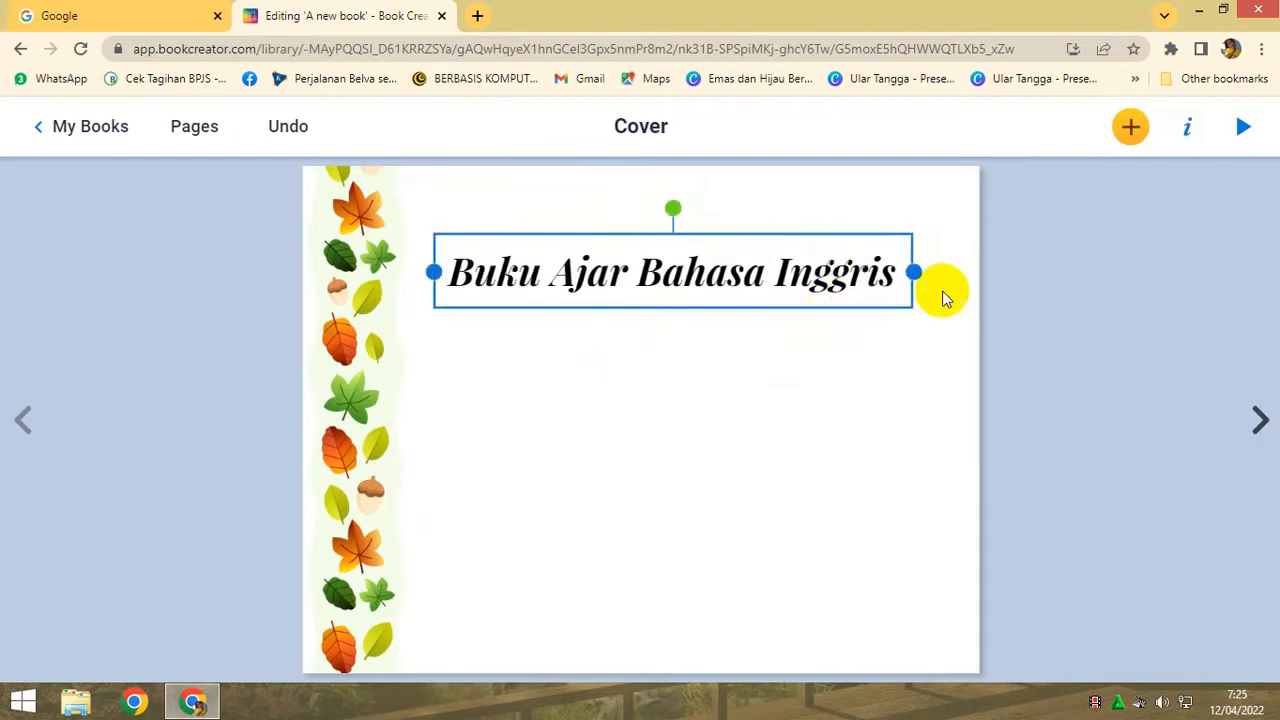
{"action": "left_click", "coordinate": [822, 421]}
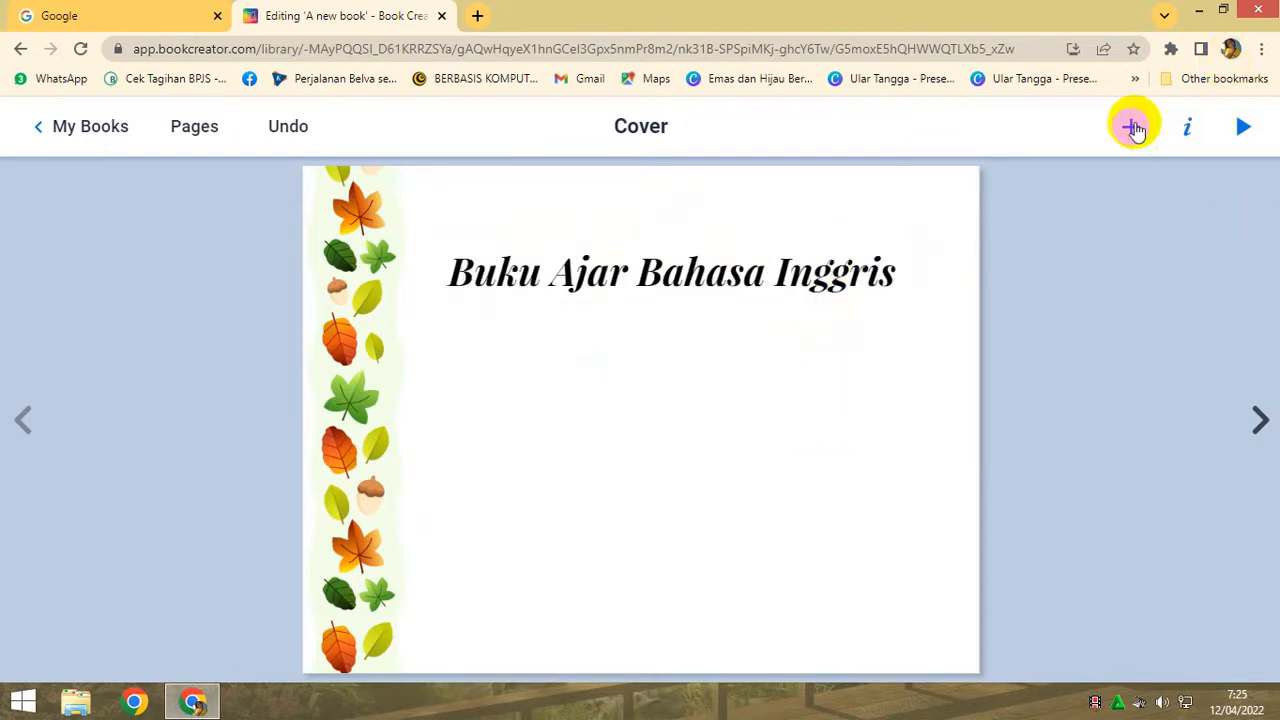
- Add the text "Parting and Leaving" to the cover and place it just below the title
{"action": "left_click", "coordinate": [1133, 127]}
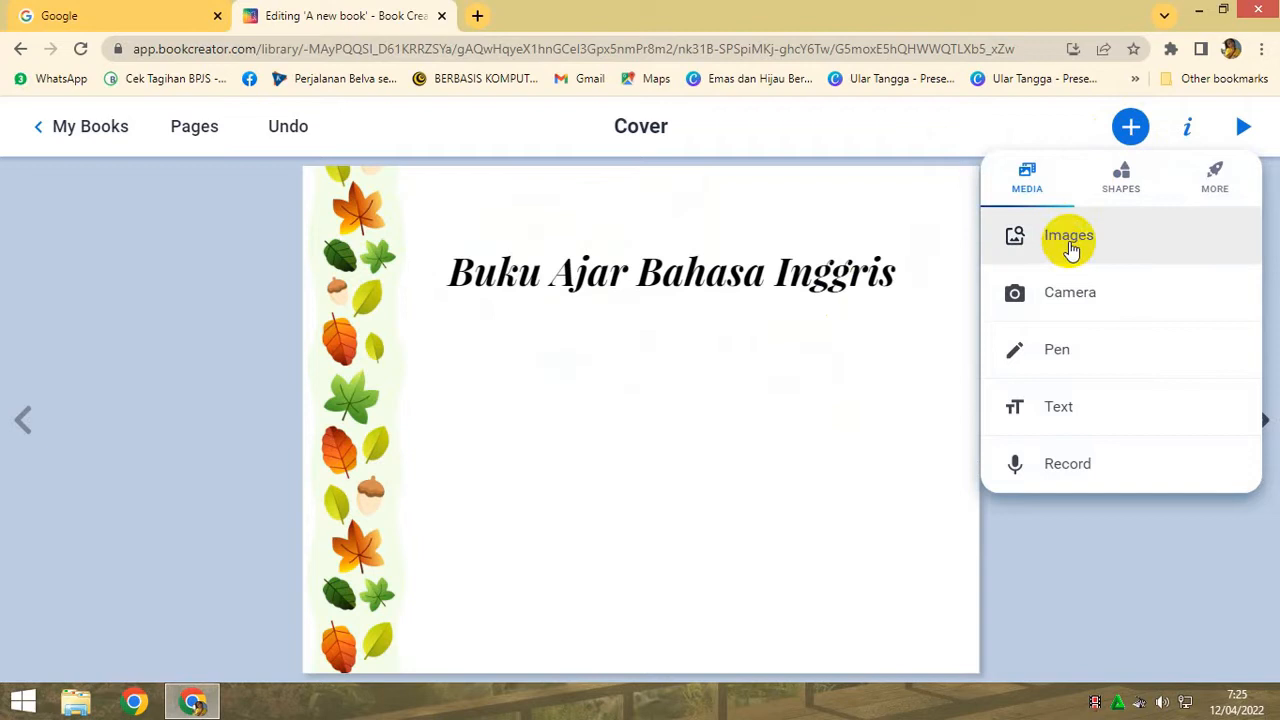
{"action": "left_click", "coordinate": [899, 288]}
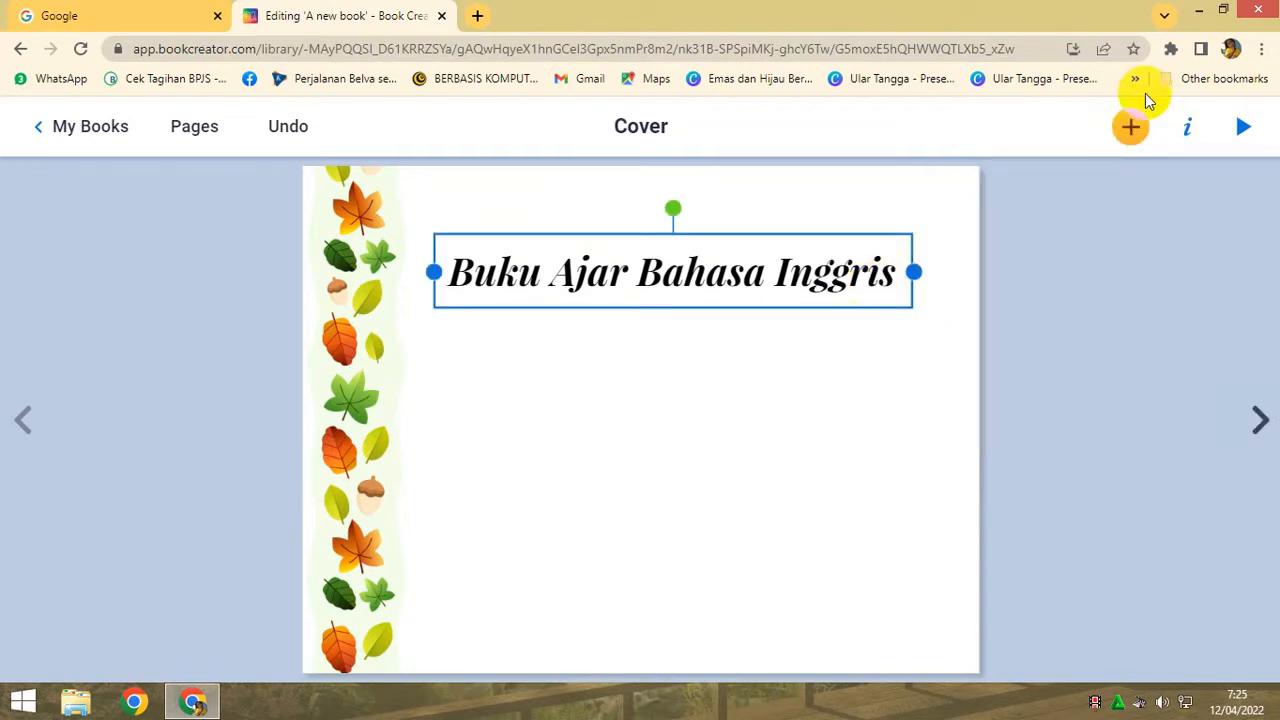
{"action": "left_click", "coordinate": [1130, 130]}
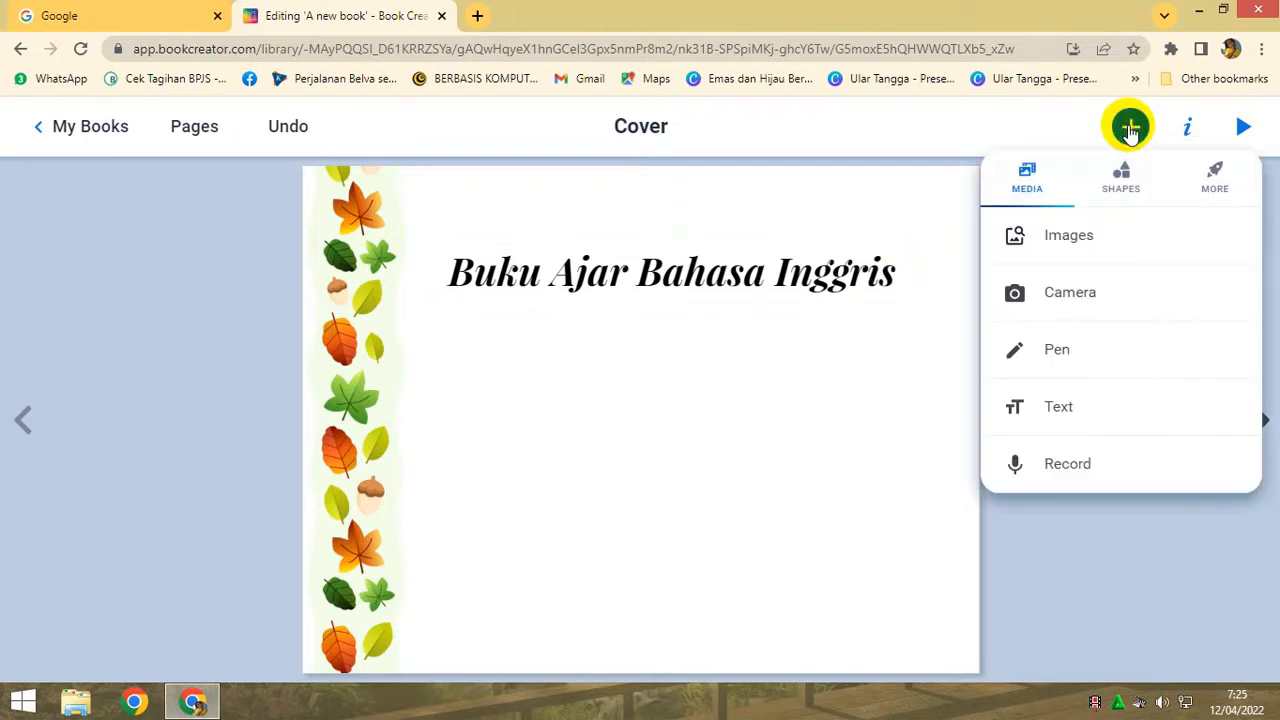
{"action": "left_click", "coordinate": [1049, 414]}
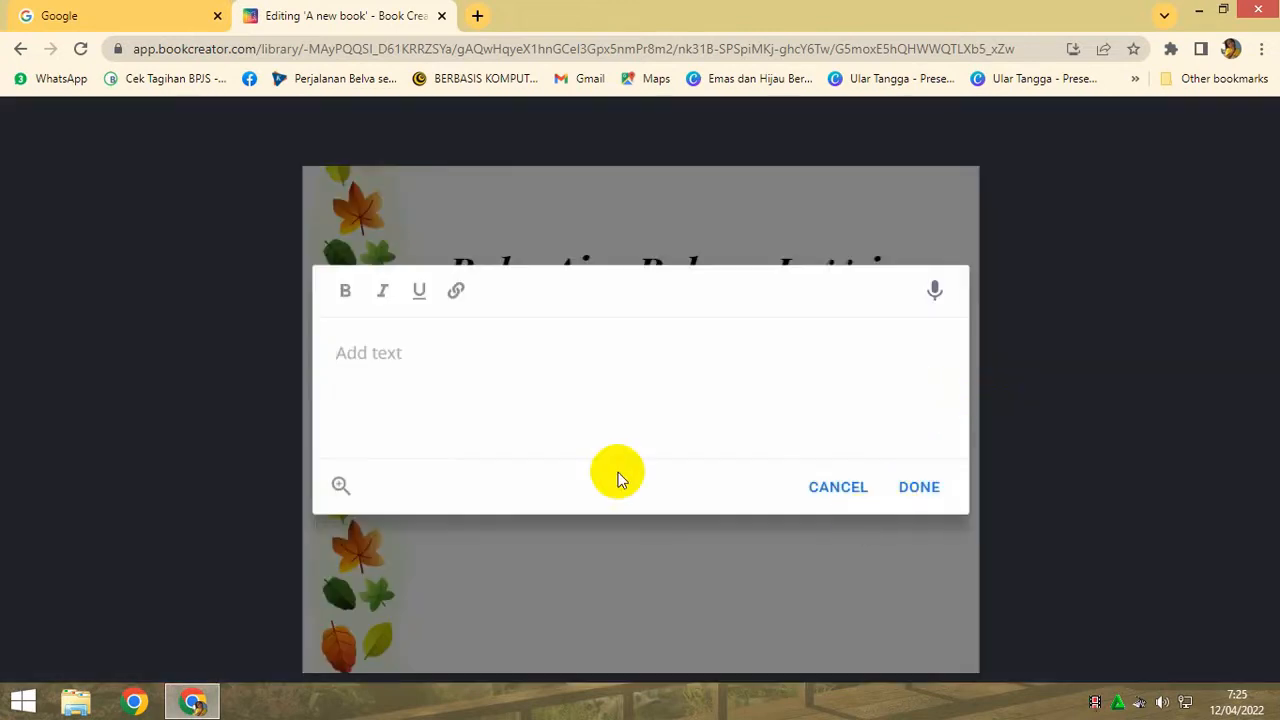
{"action": "type", "text": "Pa"}
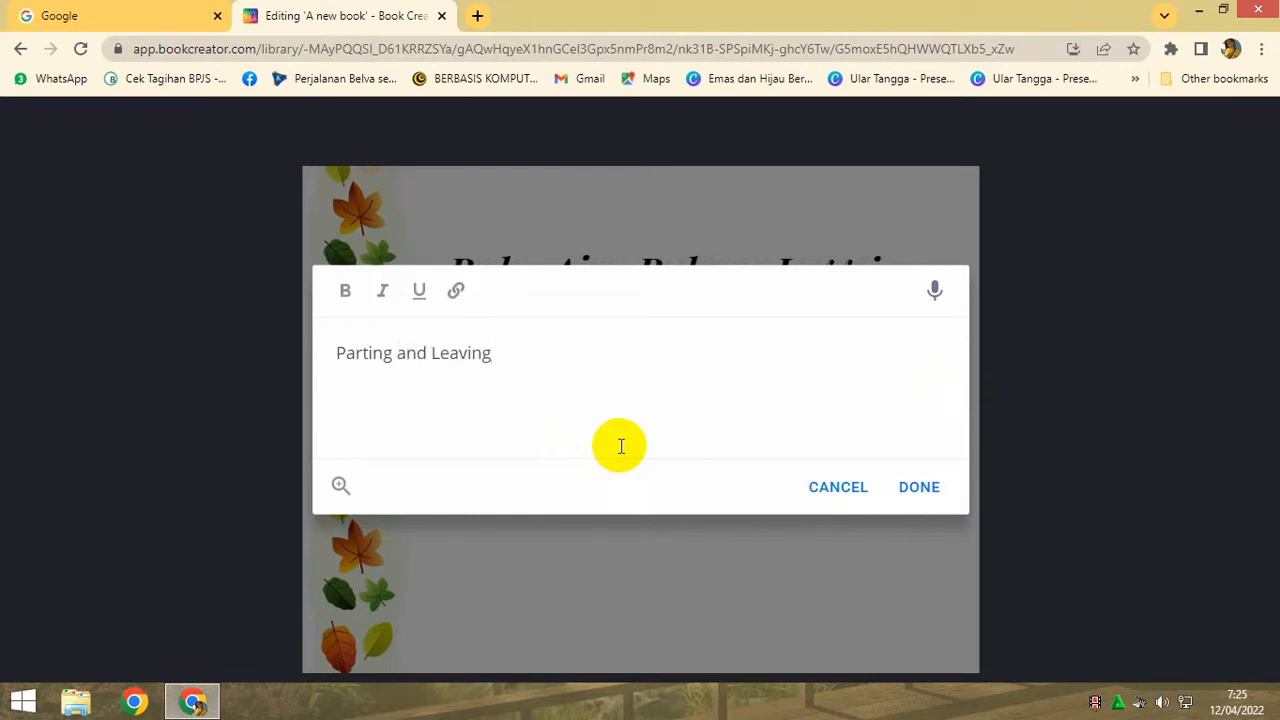
{"action": "type", "text": "rting and Leaving"}
{"action": "left_click", "coordinate": [921, 489]}
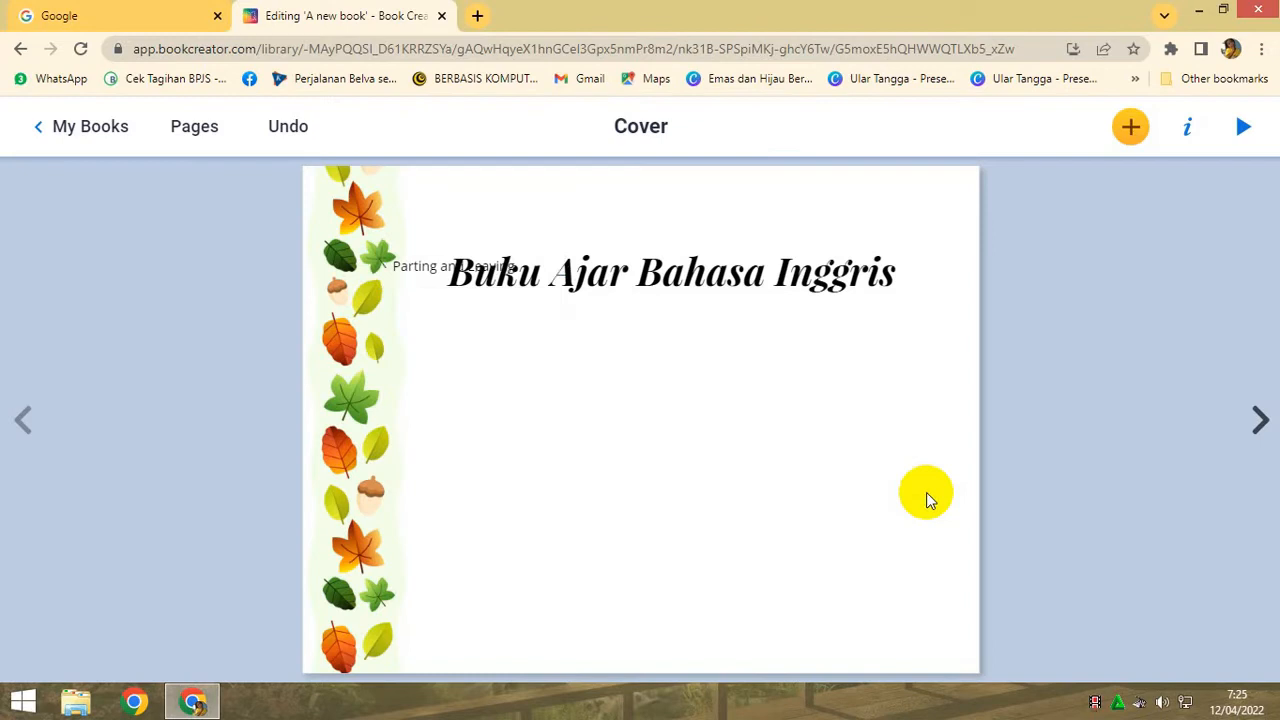
{"action": "left_click_drag", "start_coordinate": [414, 271], "coordinate": [603, 337]}
{"action": "right_click", "coordinate": [611, 343]}
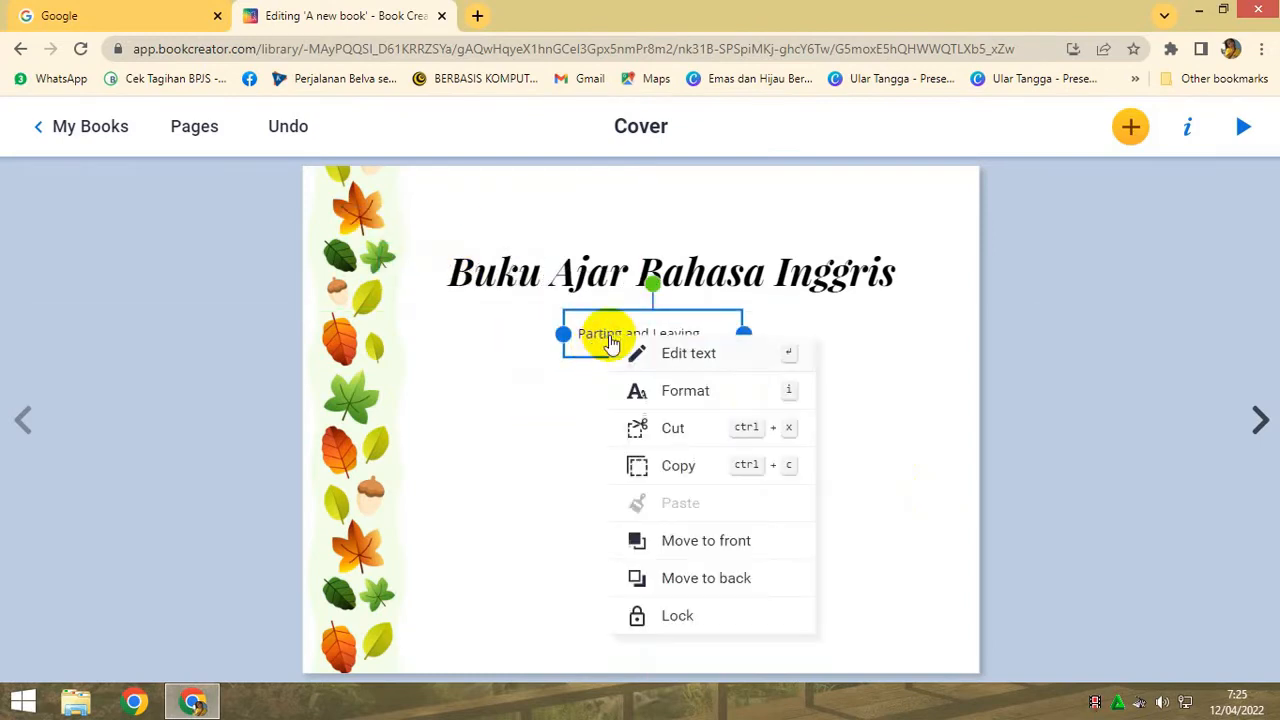
{"action": "left_click", "coordinate": [654, 350]}
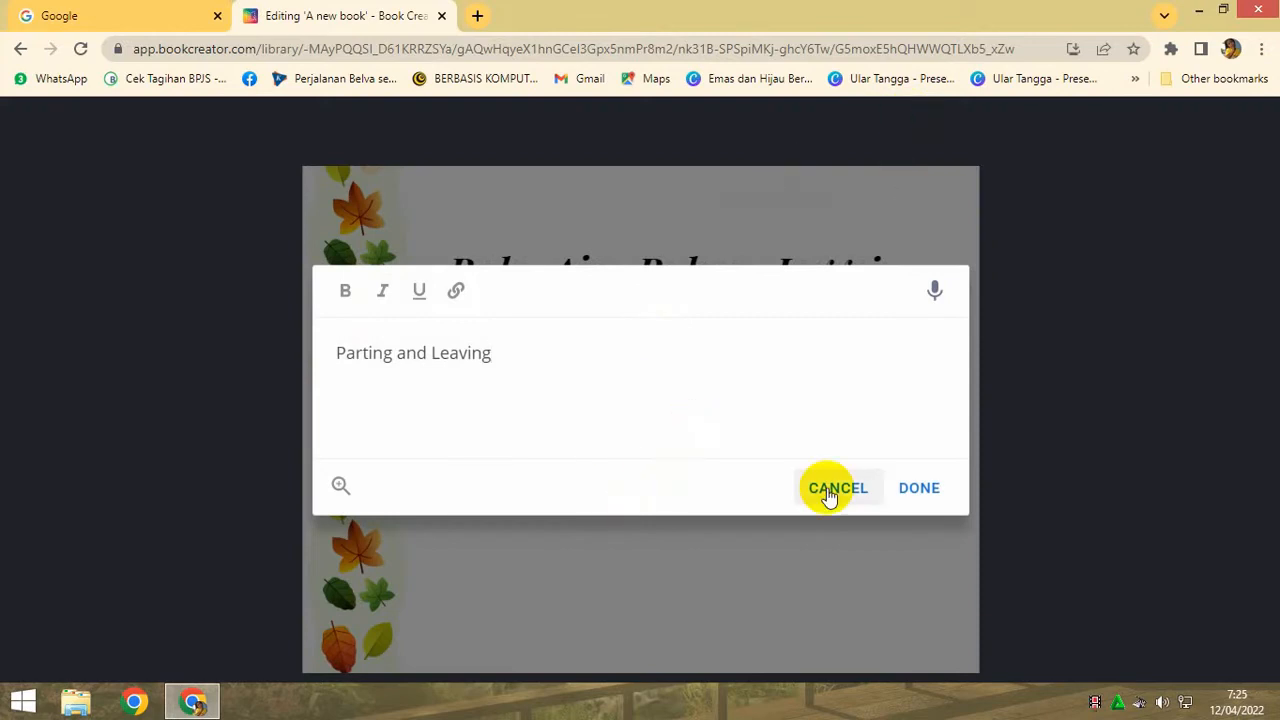
{"action": "left_click", "coordinate": [832, 492]}
{"action": "right_click", "coordinate": [709, 345]}
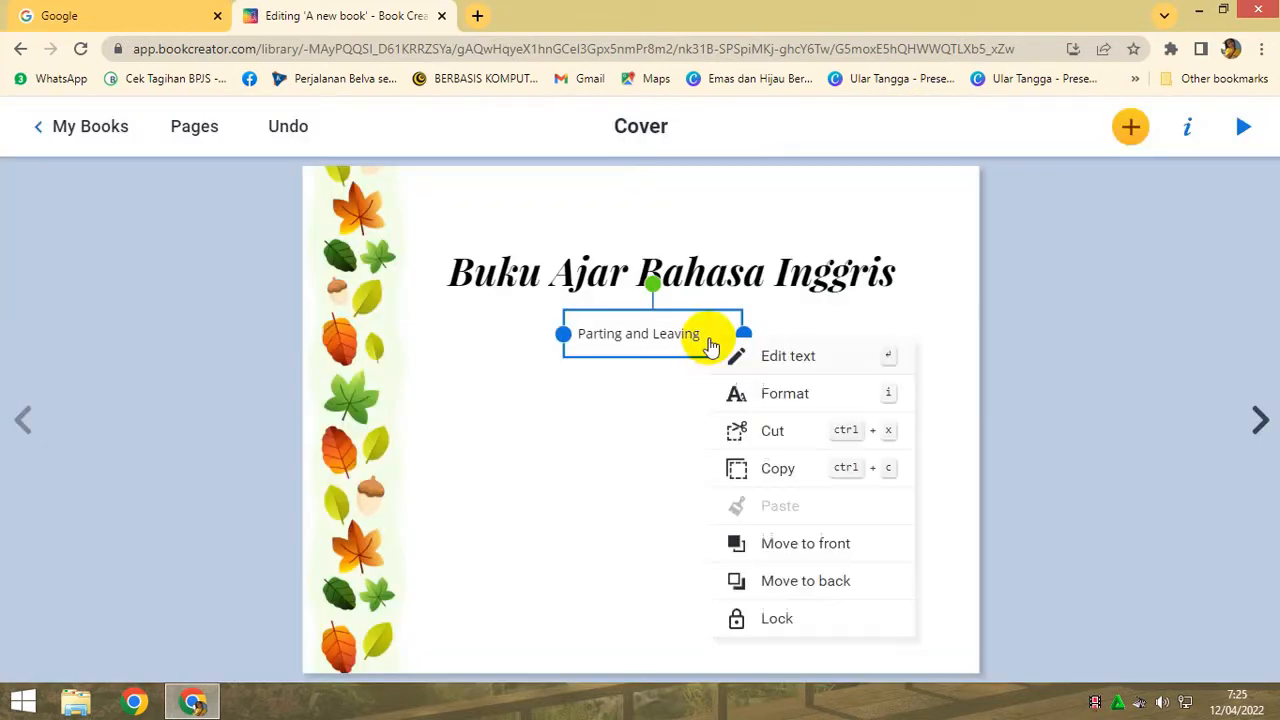
{"action": "left_click", "coordinate": [780, 357]}
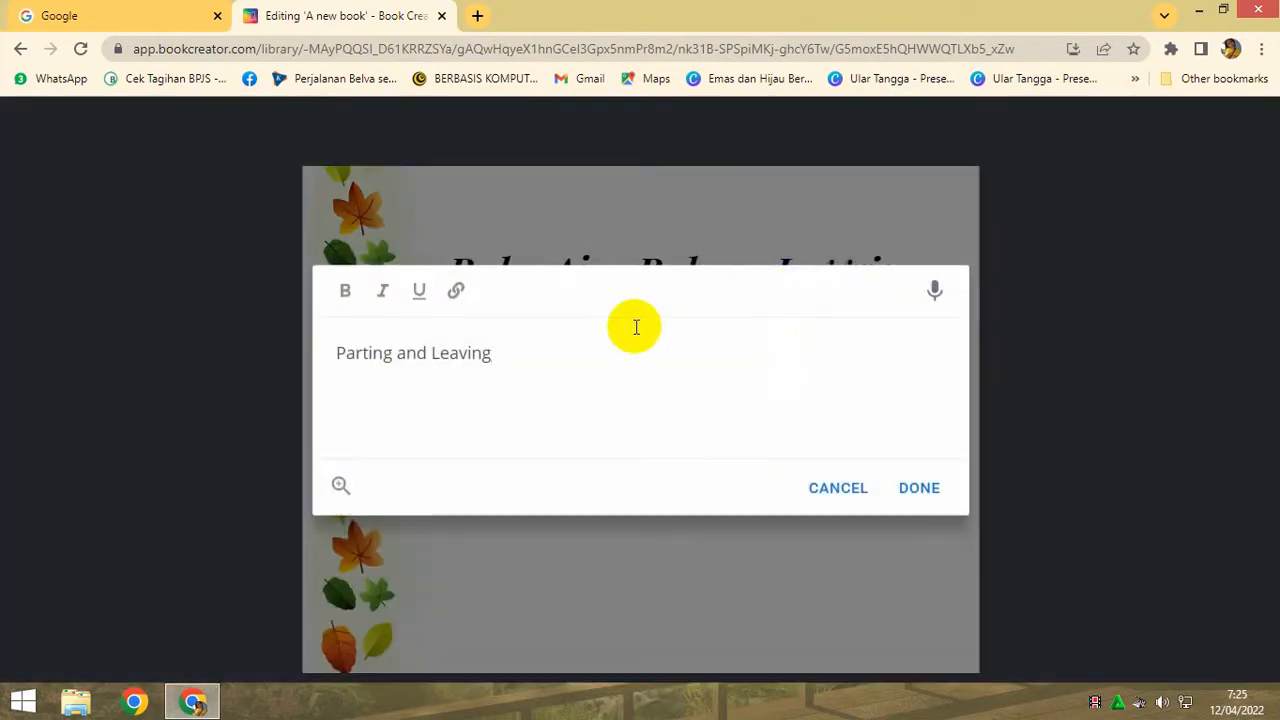
{"action": "left_click", "coordinate": [836, 488]}
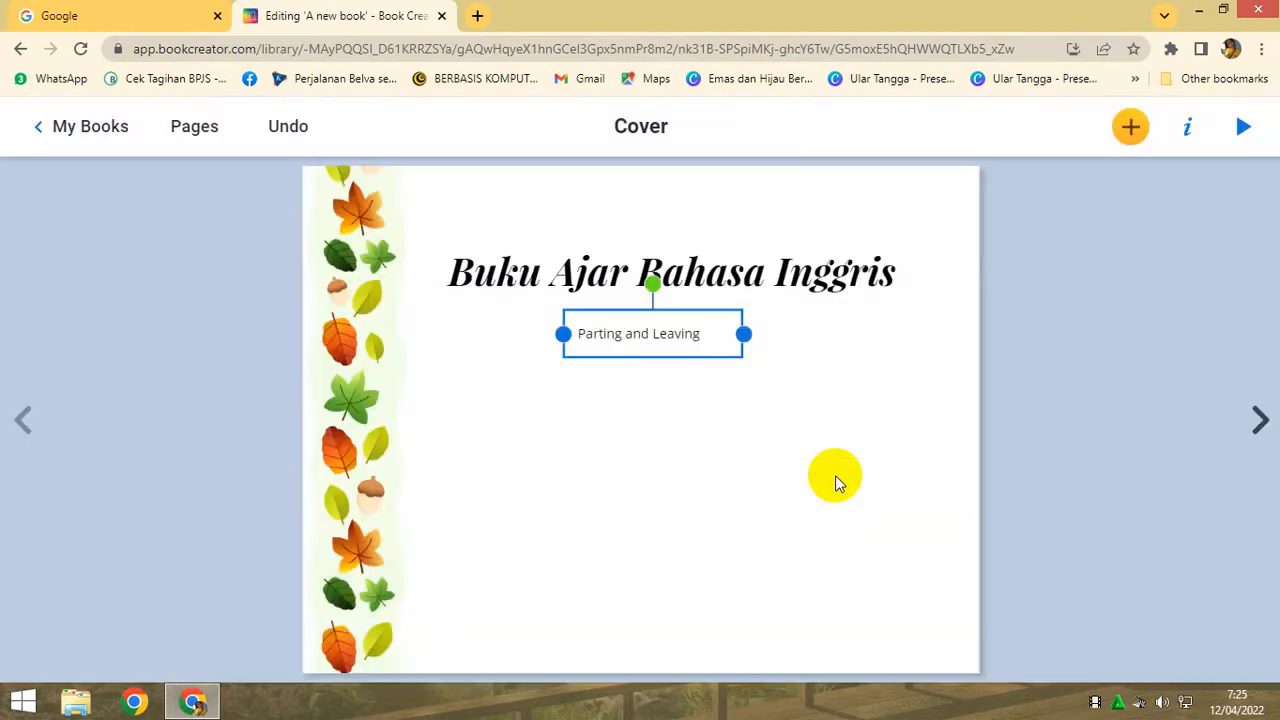
- Set the font of the "Parting and Leaving" subtitle to Cabin after trying EB Garamond
{"action": "right_click", "coordinate": [722, 350]}
{"action": "left_click", "coordinate": [780, 398]}
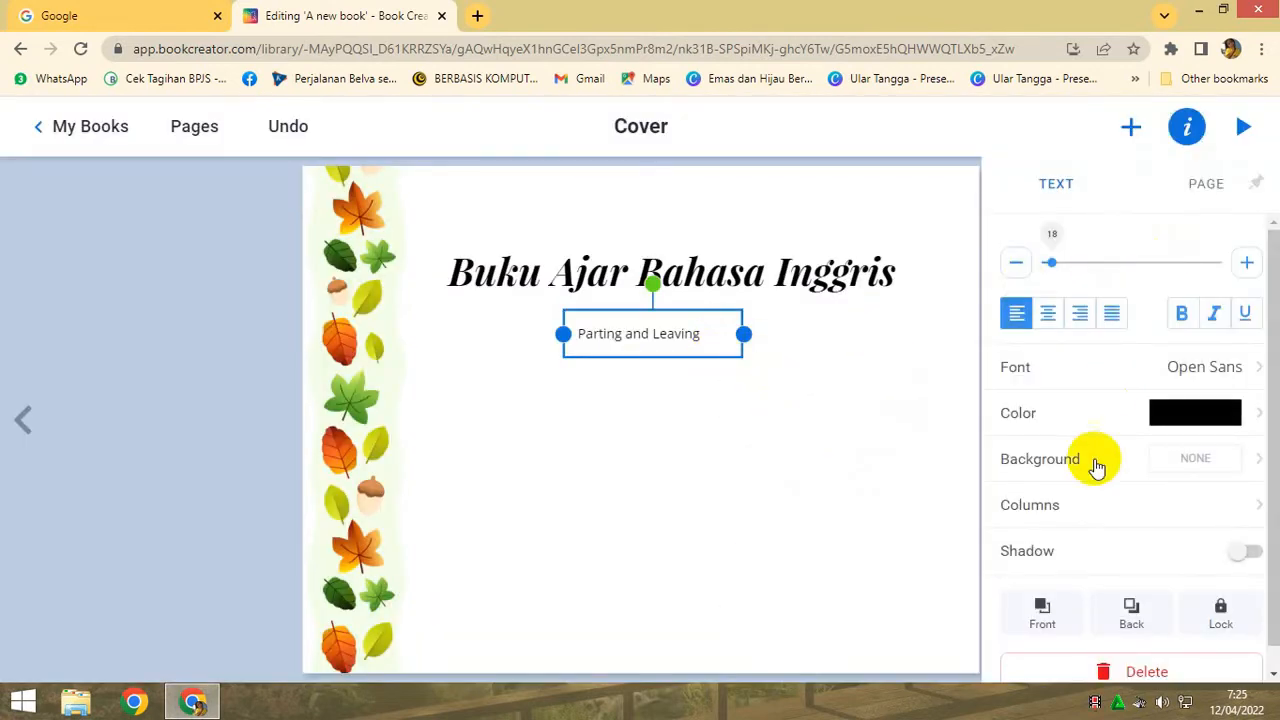
{"action": "left_click", "coordinate": [1249, 369]}
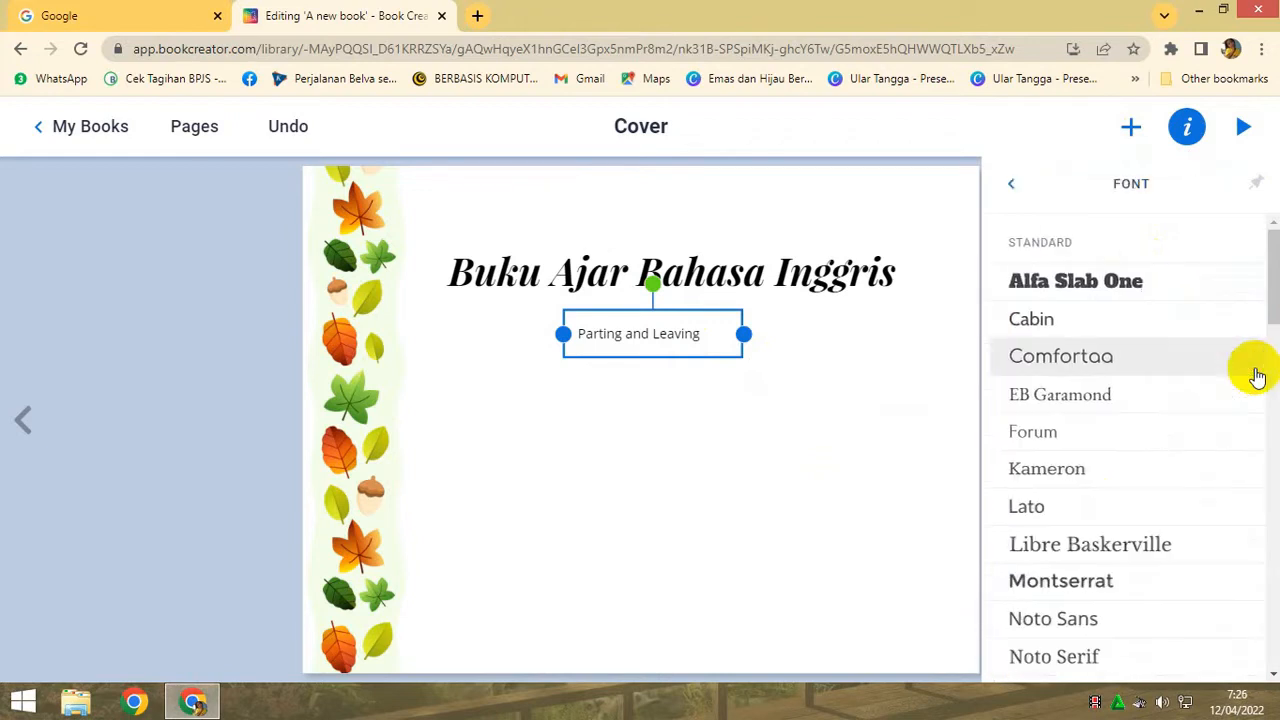
{"action": "left_click", "coordinate": [1068, 400]}
{"action": "left_click", "coordinate": [1020, 320]}
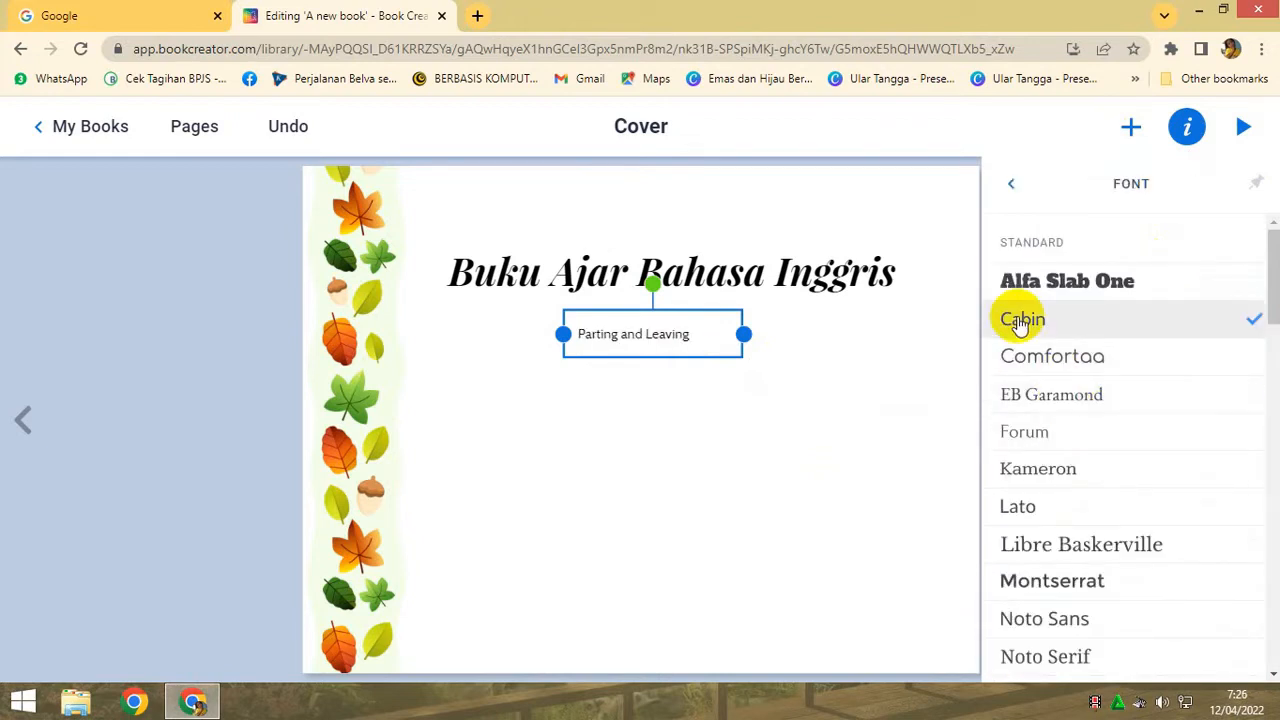
{"action": "left_click", "coordinate": [1005, 187]}
- Enlarge the "Parting and Leaving" subtitle to size 61 and widen its box on both sides to fit the text on one line
{"action": "left_click_drag", "start_coordinate": [1052, 262], "coordinate": [1082, 263]}
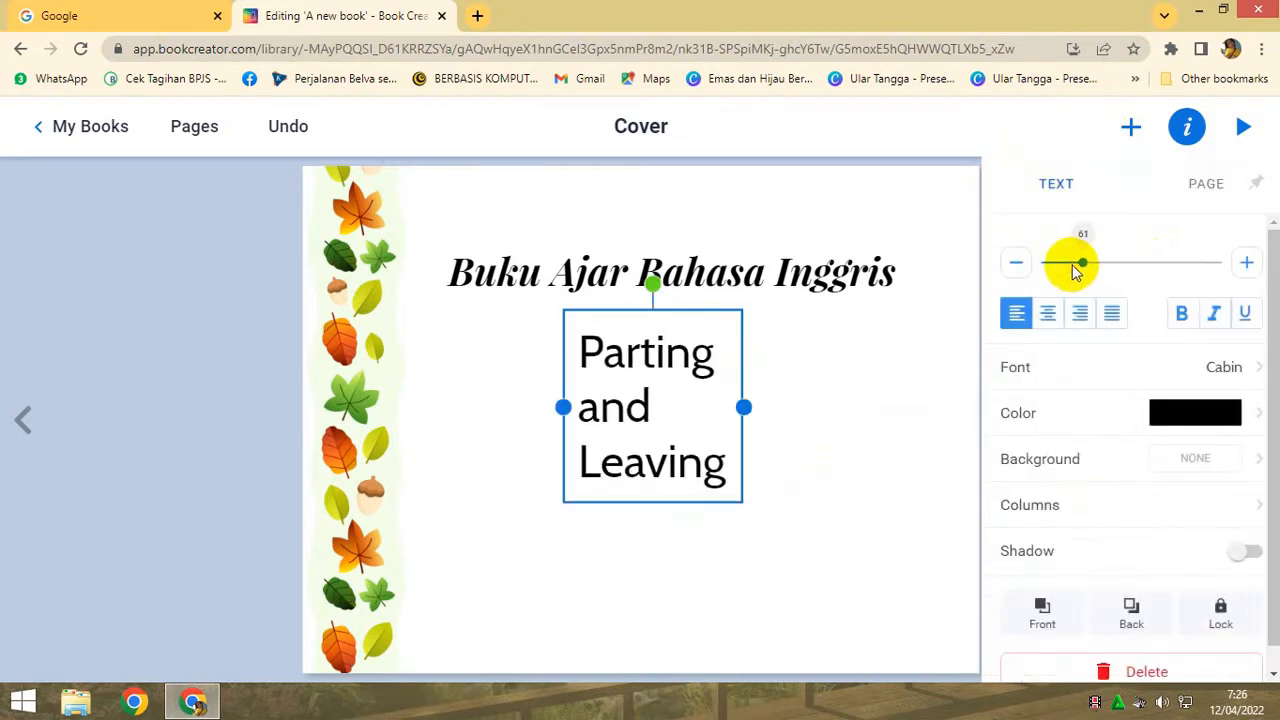
{"action": "left_click_drag", "start_coordinate": [746, 409], "coordinate": [930, 391]}
{"action": "left_click_drag", "start_coordinate": [563, 379], "coordinate": [433, 352]}
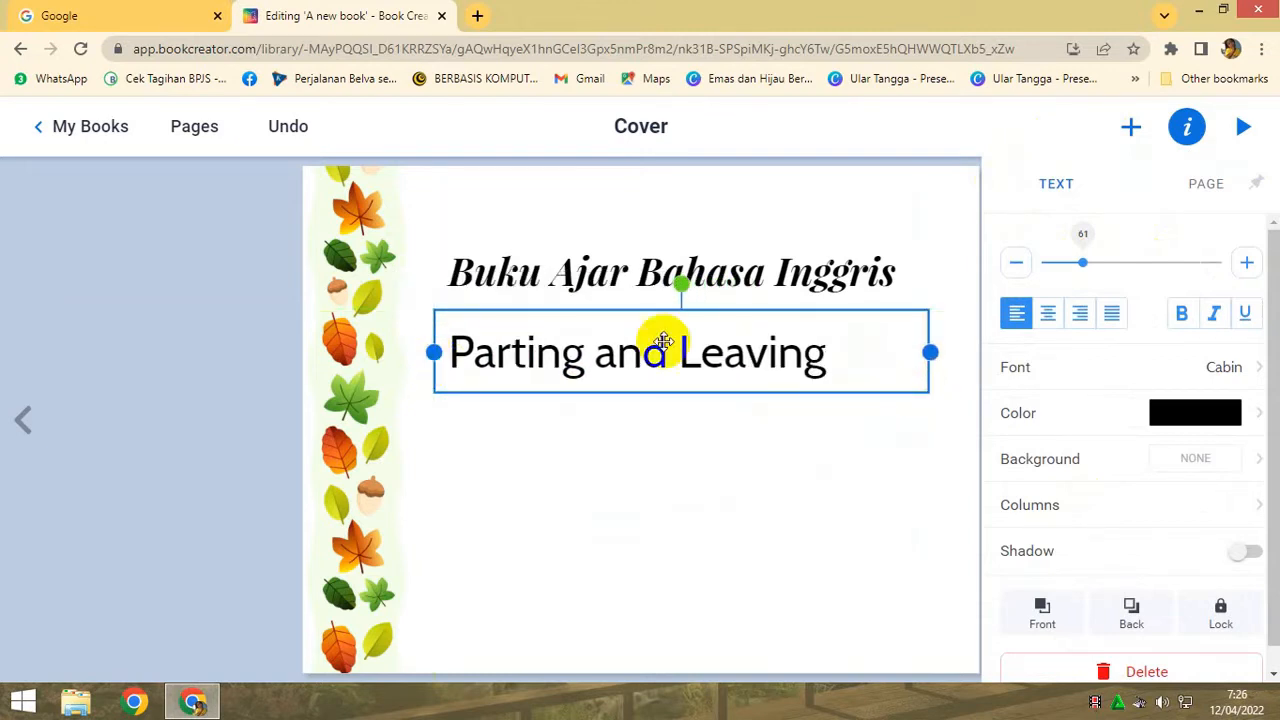
- Centre-align the "Parting and Leaving" subtitle and the "Buku Ajar Bahasa Inggris" title within their text boxes on the cover
{"action": "left_click", "coordinate": [1046, 313]}
{"action": "left_click", "coordinate": [650, 455]}
{"action": "left_click", "coordinate": [663, 271]}
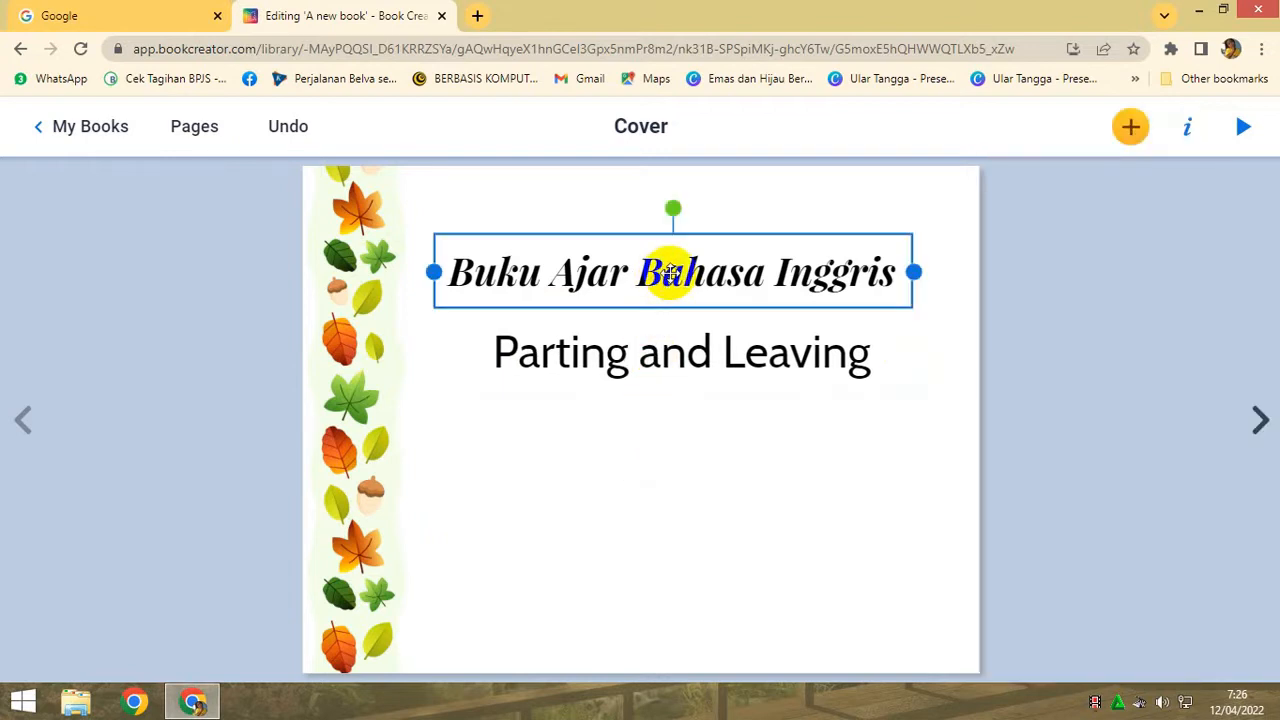
{"action": "right_click", "coordinate": [676, 278]}
{"action": "left_click", "coordinate": [745, 326]}
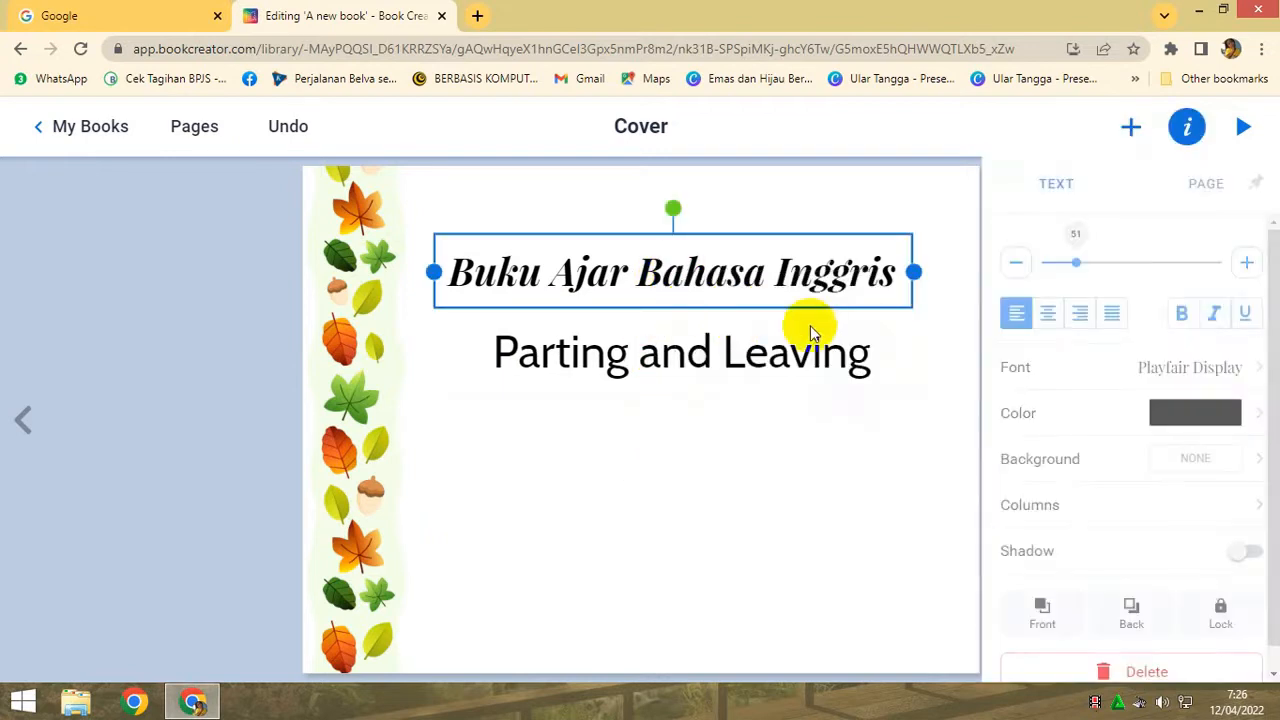
{"action": "left_click", "coordinate": [1046, 313]}
{"action": "left_click", "coordinate": [746, 443]}
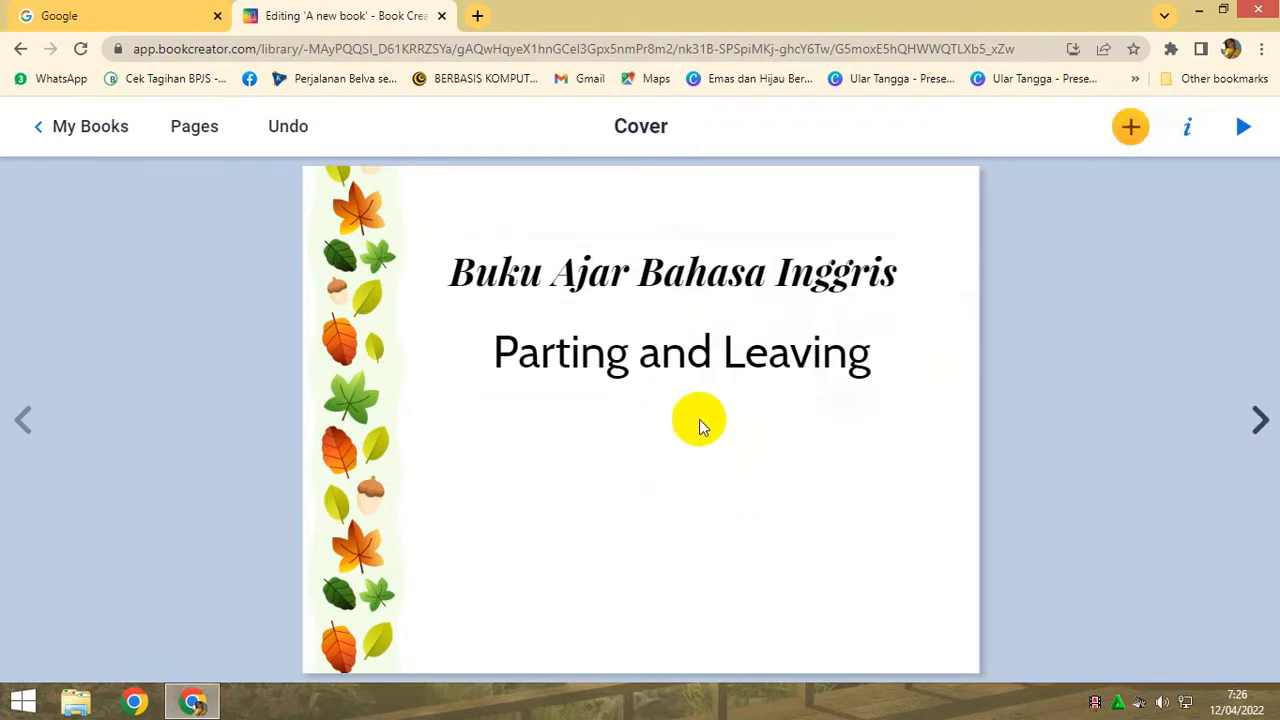
- Shift the "Parting and Leaving" subtitle slightly left so it sits more evenly beneath the cover title
{"action": "left_click", "coordinate": [680, 362]}
{"action": "left_click_drag", "start_coordinate": [677, 358], "coordinate": [658, 358]}
{"action": "left_click", "coordinate": [714, 480]}
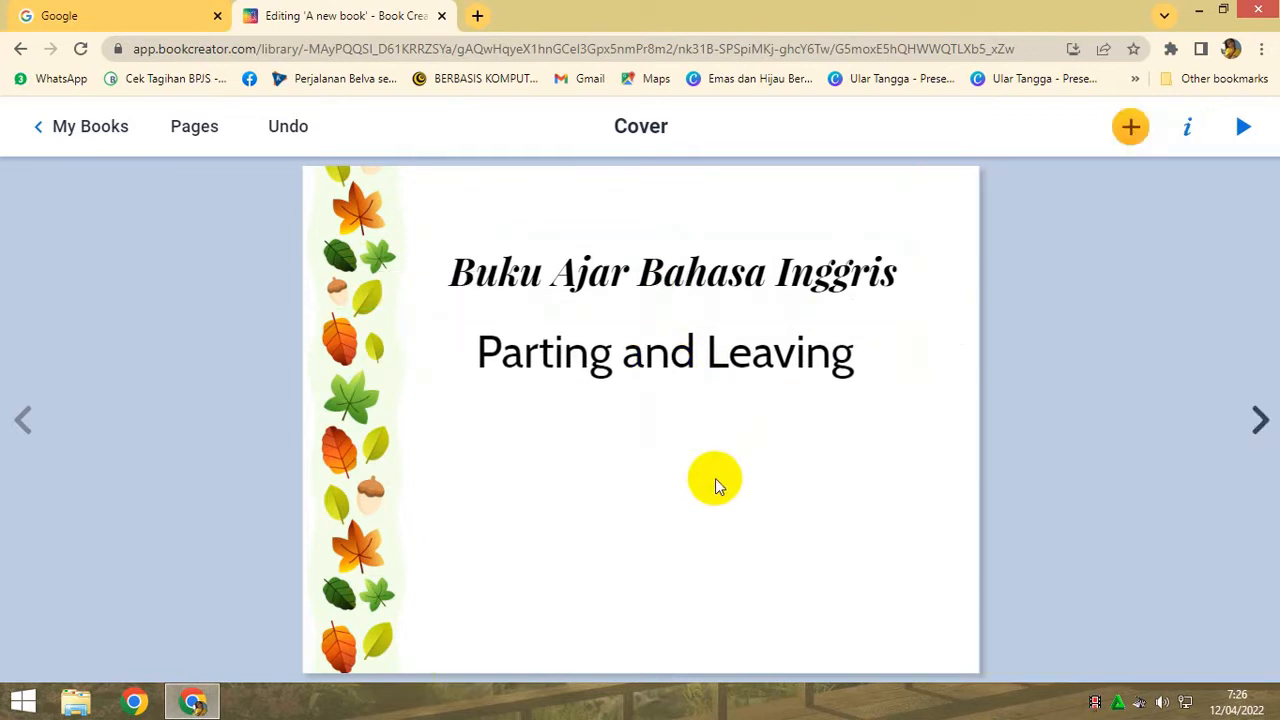
- Duplicate the "Parting and Leaving" subtitle and place the copy directly below the original, aligned with its edges
{"action": "left_click", "coordinate": [872, 366]}
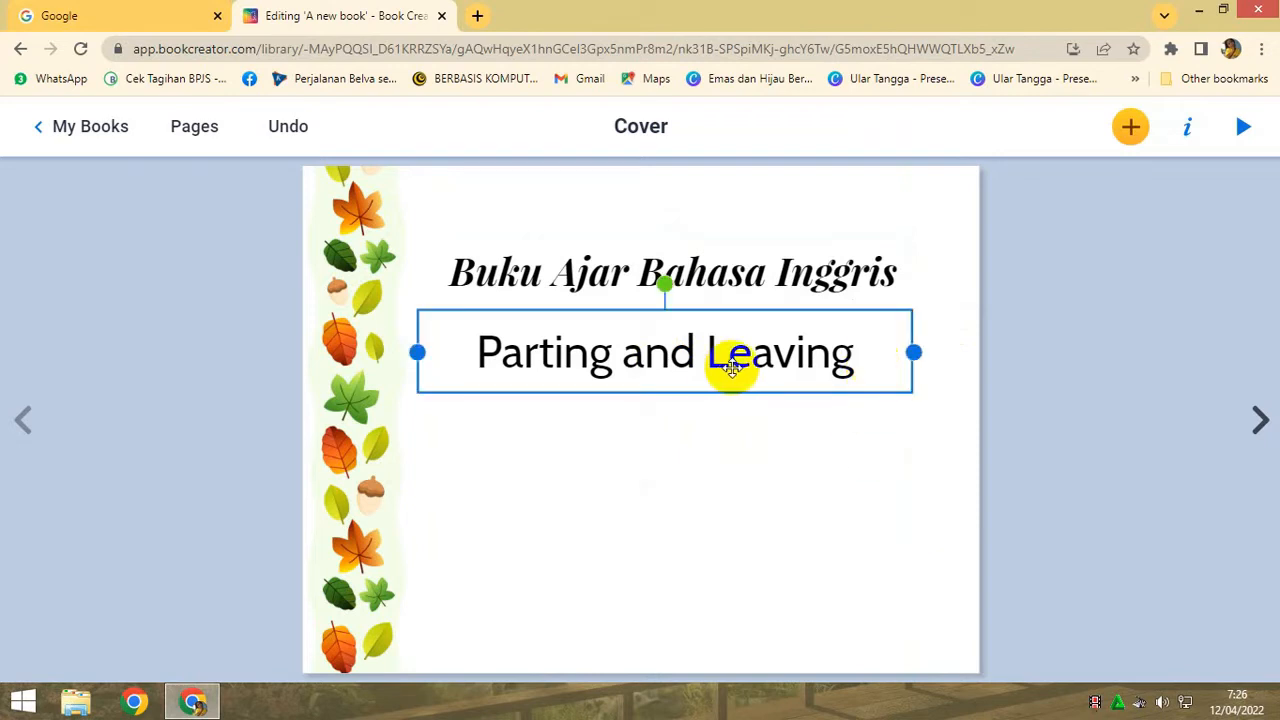
{"action": "key", "text": "ctrl+v"}
{"action": "left_click_drag", "start_coordinate": [728, 362], "coordinate": [713, 503]}
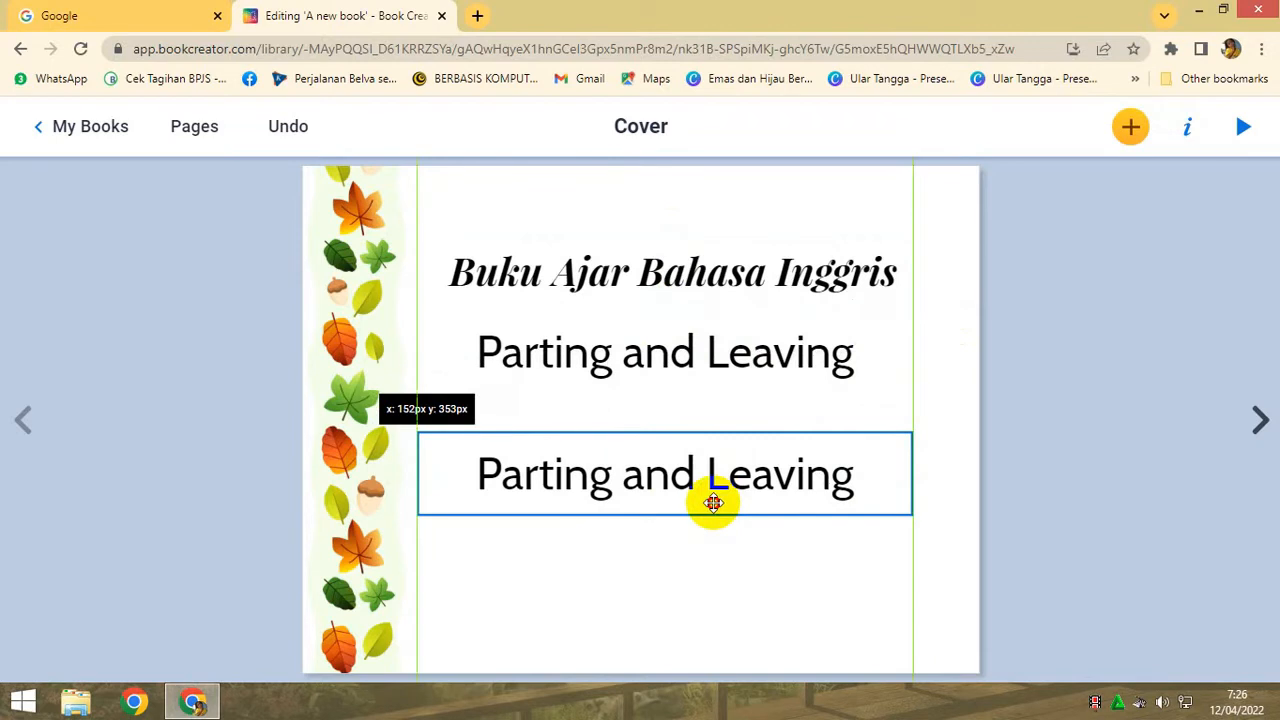
- Replace the duplicated text with "By:" and the author's name on a second line
{"action": "double_click", "coordinate": [477, 477]}
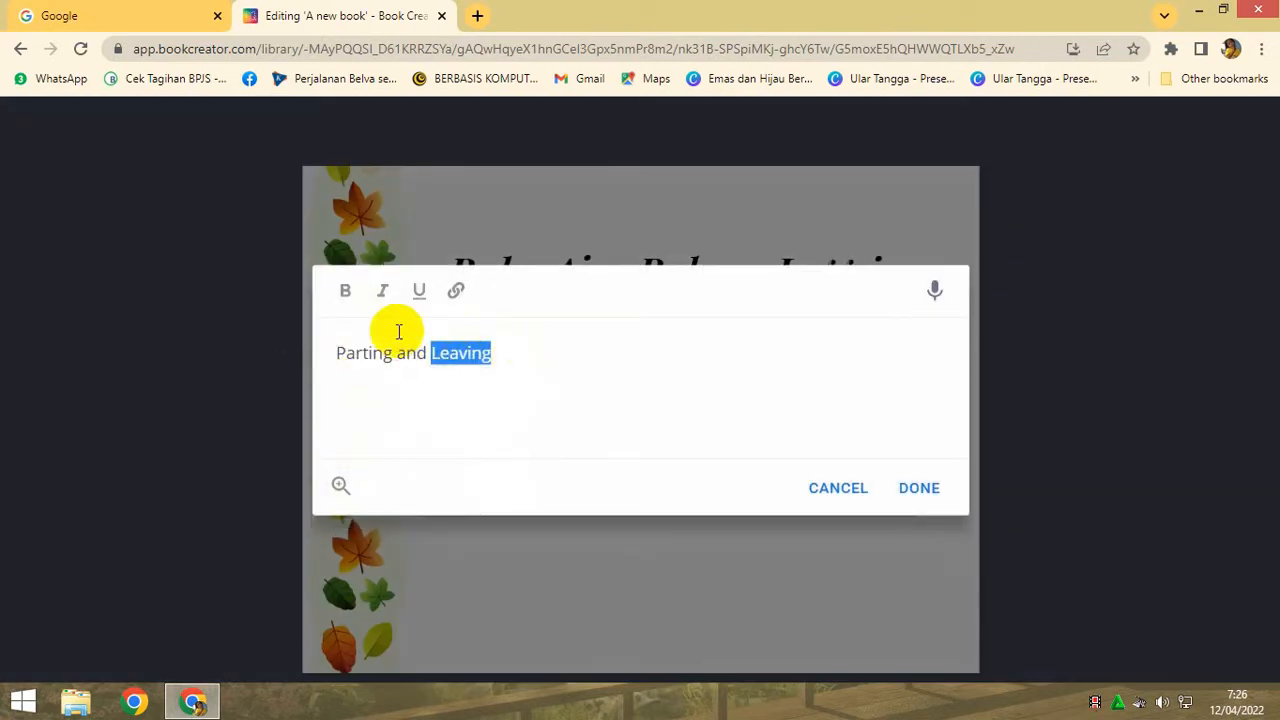
{"action": "left_click_drag", "start_coordinate": [337, 353], "coordinate": [530, 361]}
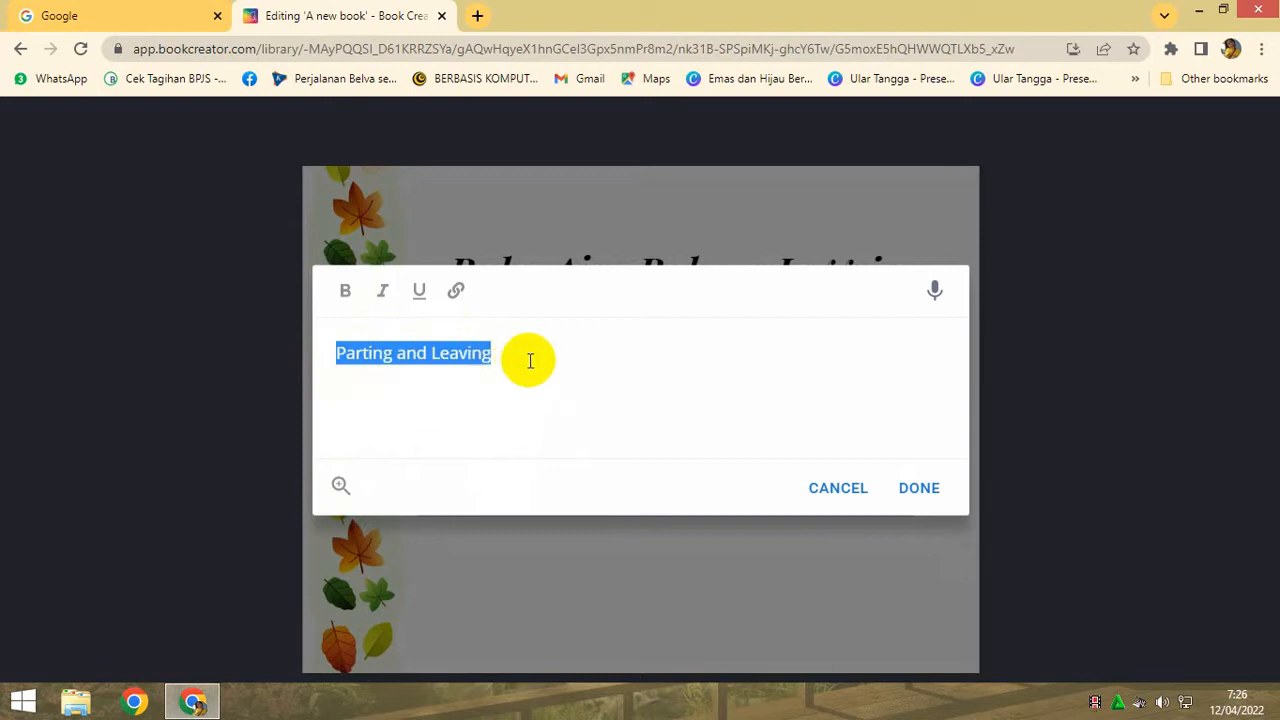
{"action": "type", "text": "By;"}
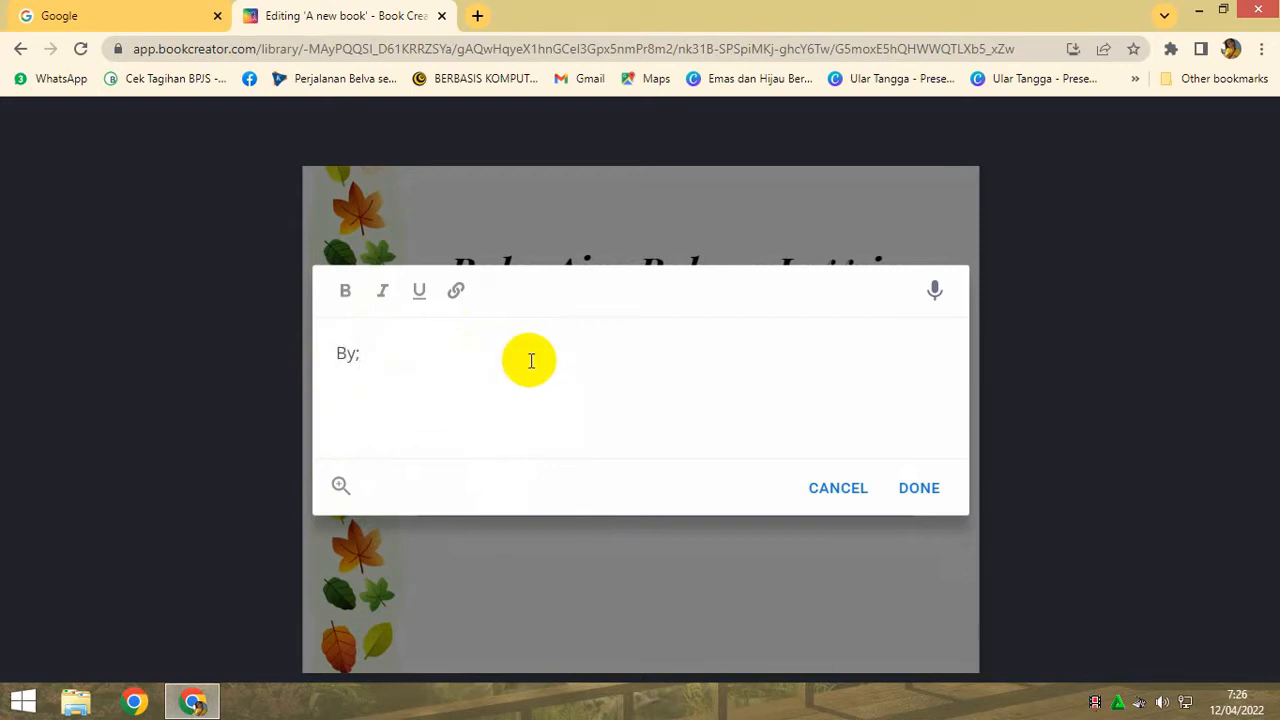
{"action": "type", "text": " Tiwuk"}
{"action": "left_click", "coordinate": [918, 488]}
{"action": "double_click", "coordinate": [707, 497]}
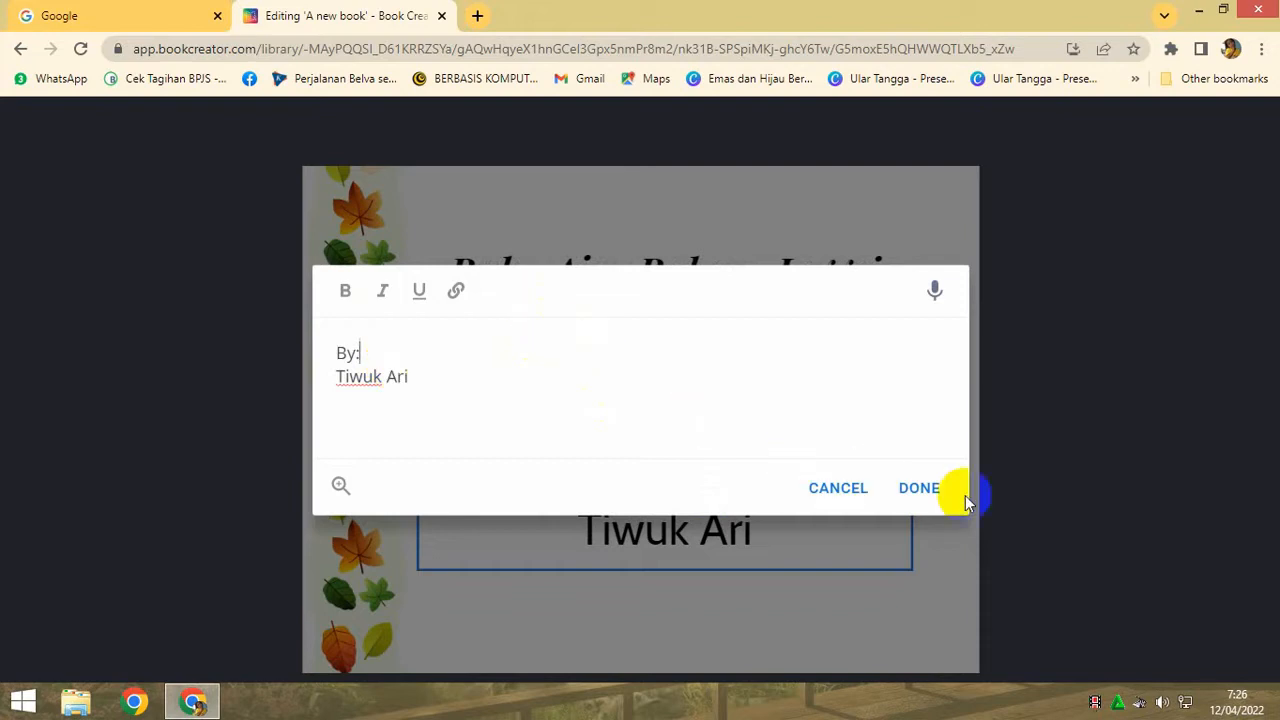
{"action": "left_click", "coordinate": [917, 488]}
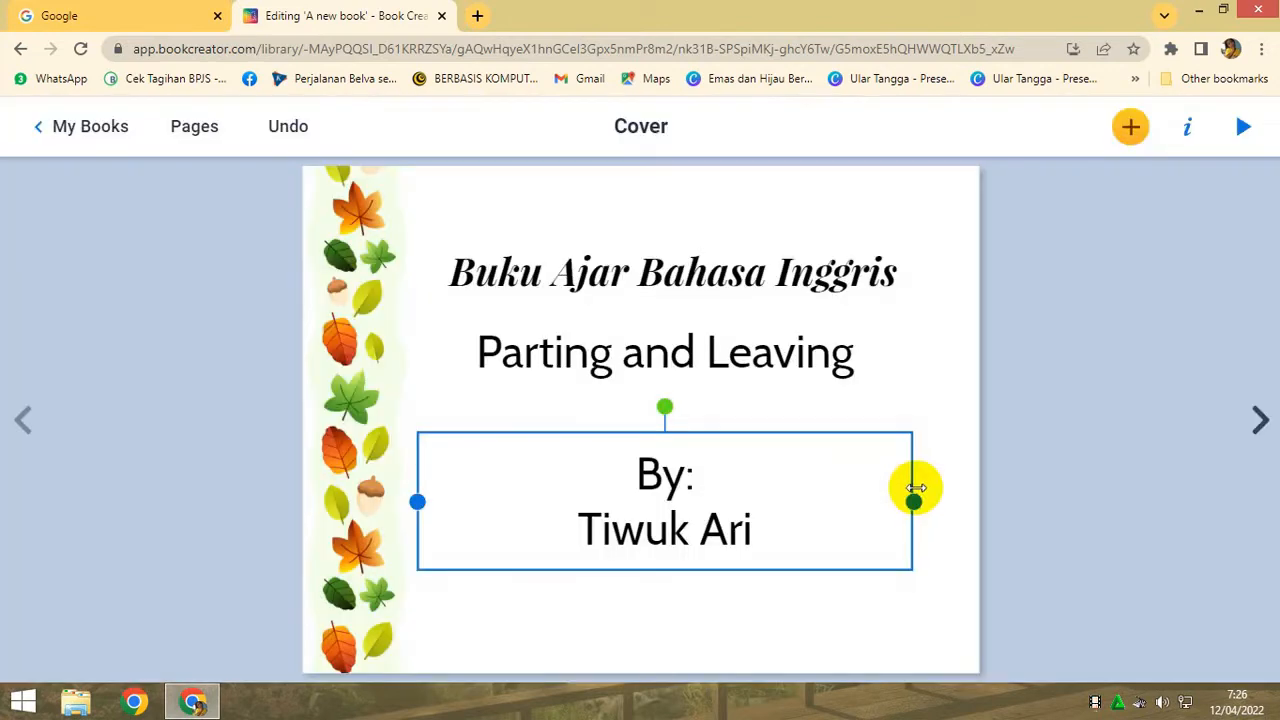
- Space out the cover text by moving the author credit lower and the title and subtitle higher, leaving a gap for a picture
{"action": "left_click", "coordinate": [862, 380]}
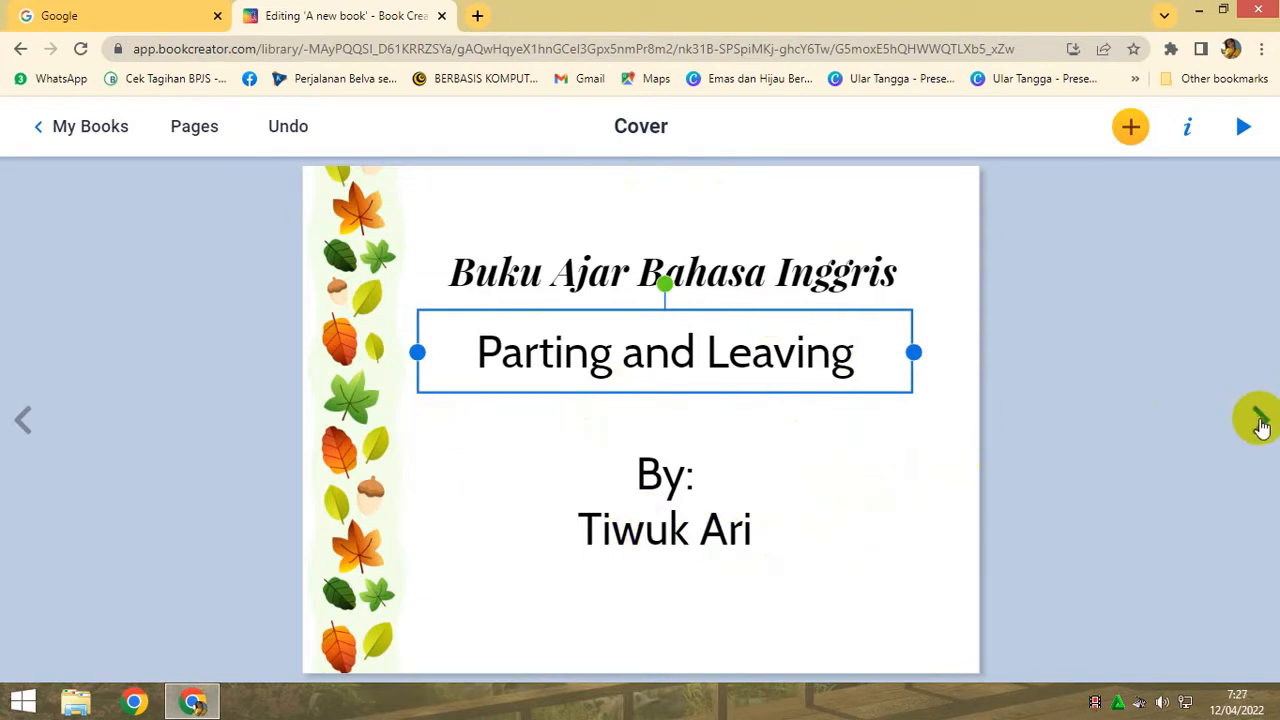
{"action": "left_click_drag", "start_coordinate": [669, 512], "coordinate": [662, 551]}
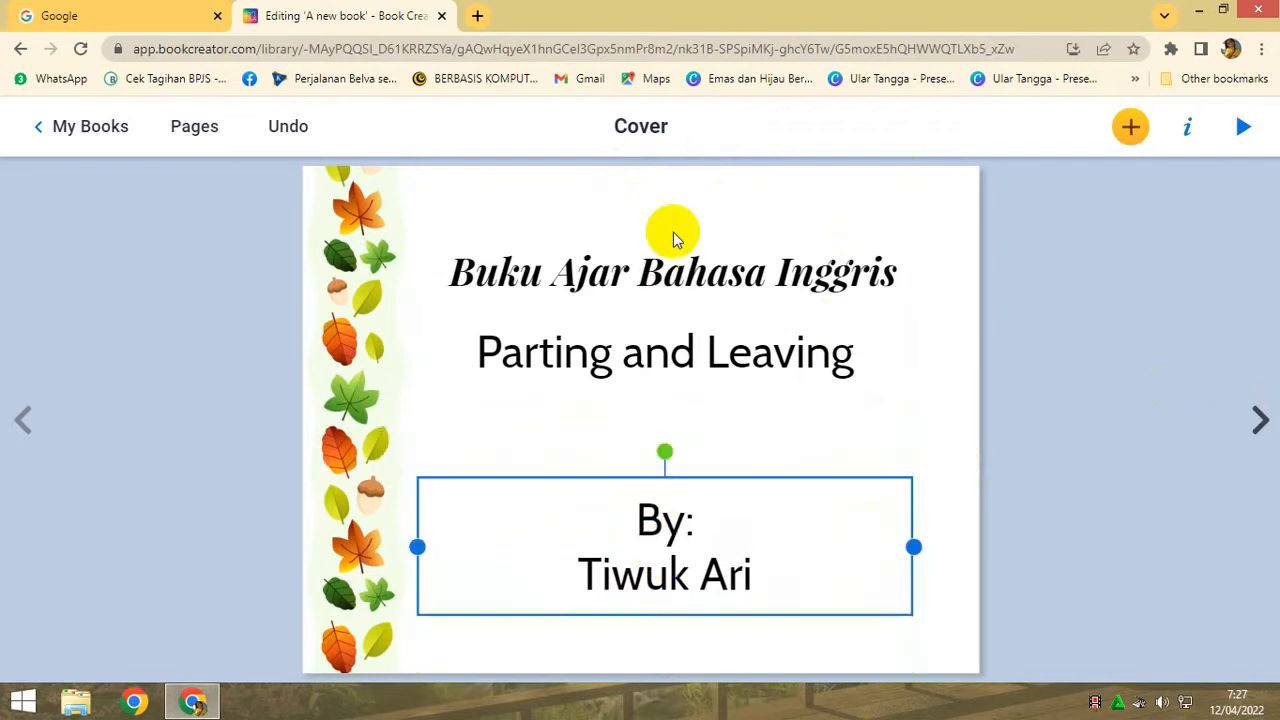
{"action": "left_click_drag", "start_coordinate": [668, 276], "coordinate": [671, 262]}
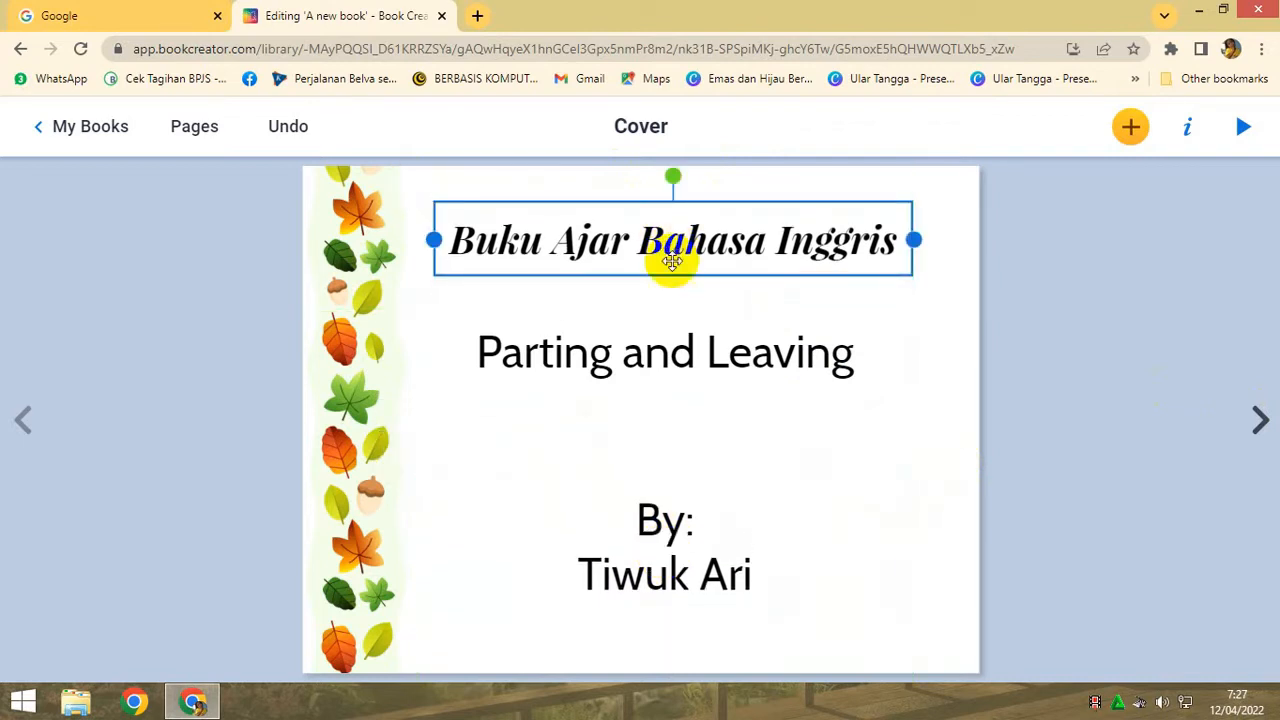
{"action": "left_click_drag", "start_coordinate": [660, 354], "coordinate": [657, 320]}
- Upload the image "anak" from the computer's Pictures folder onto the cover
{"action": "left_click", "coordinate": [1131, 127]}
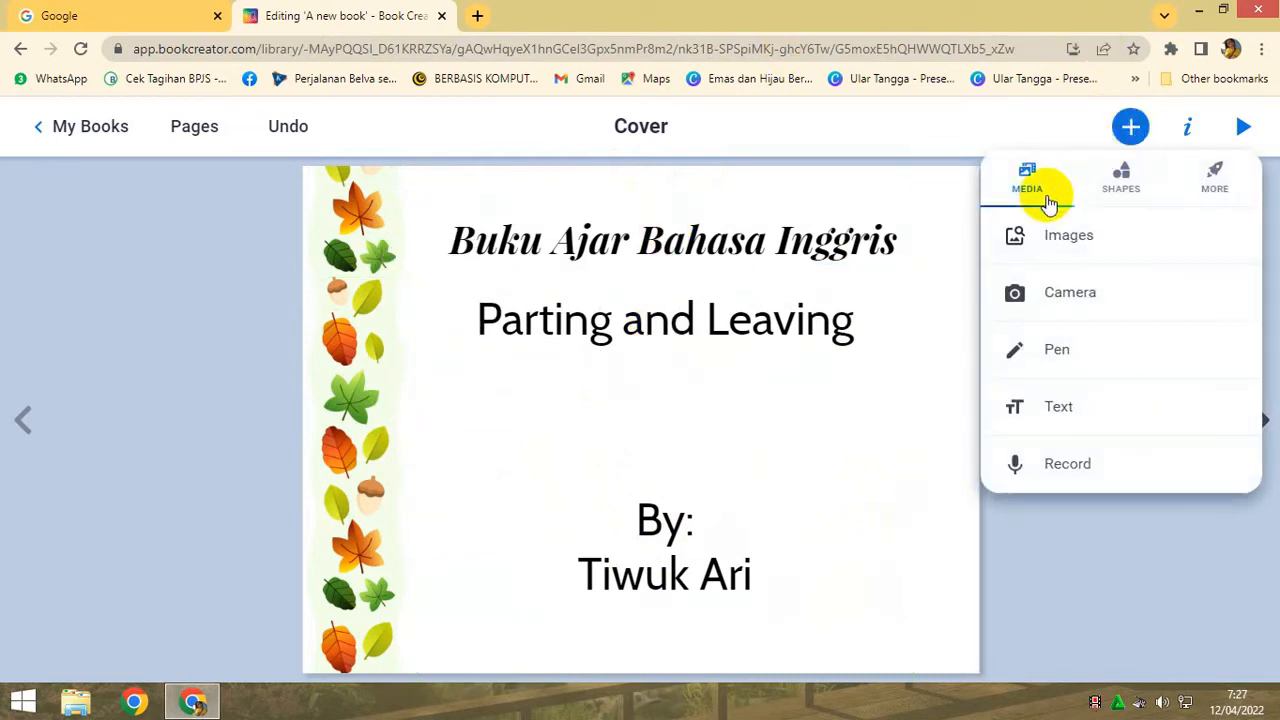
{"action": "left_click", "coordinate": [1048, 234]}
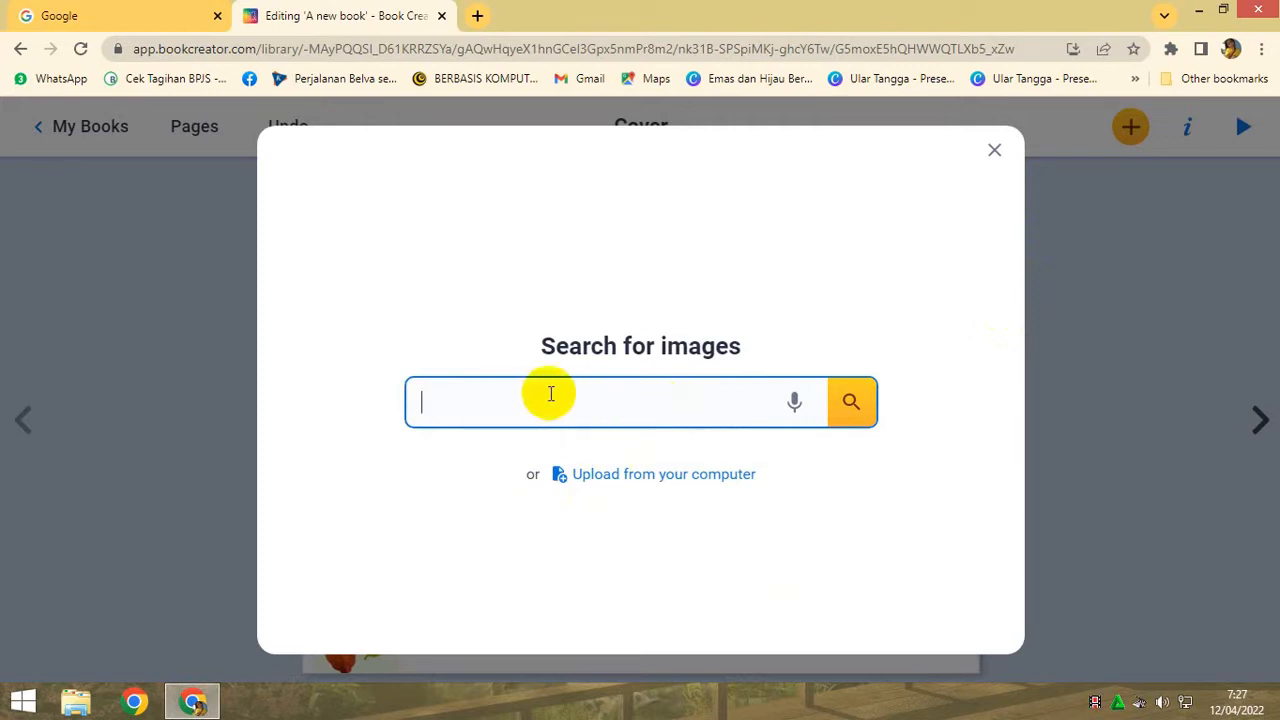
{"action": "left_click", "coordinate": [655, 474]}
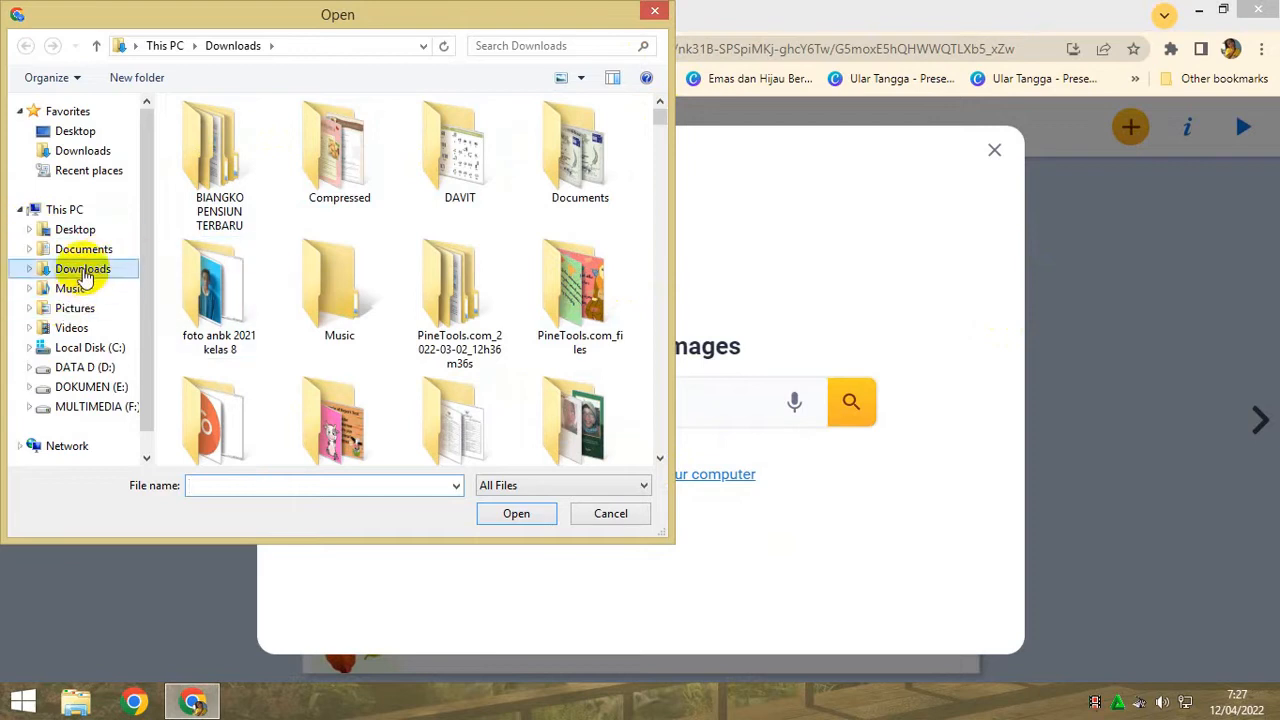
{"action": "left_click", "coordinate": [74, 308]}
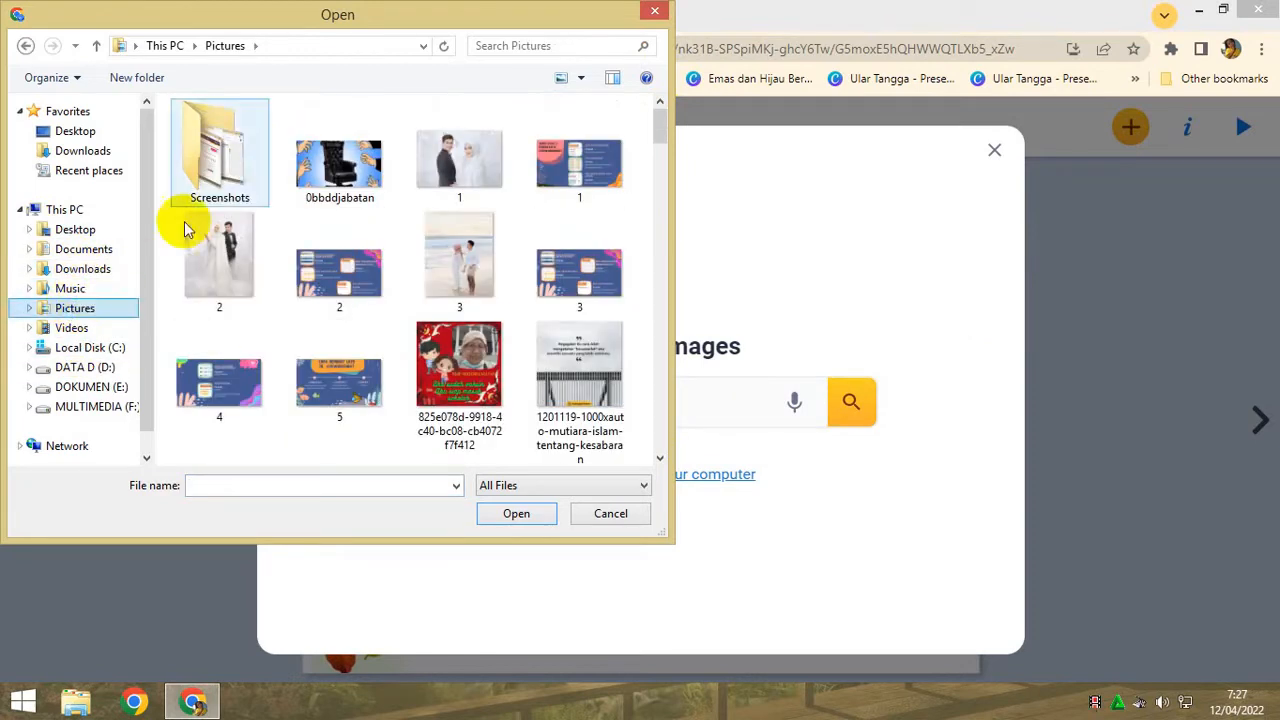
{"action": "left_click_drag", "start_coordinate": [657, 123], "coordinate": [662, 155]}
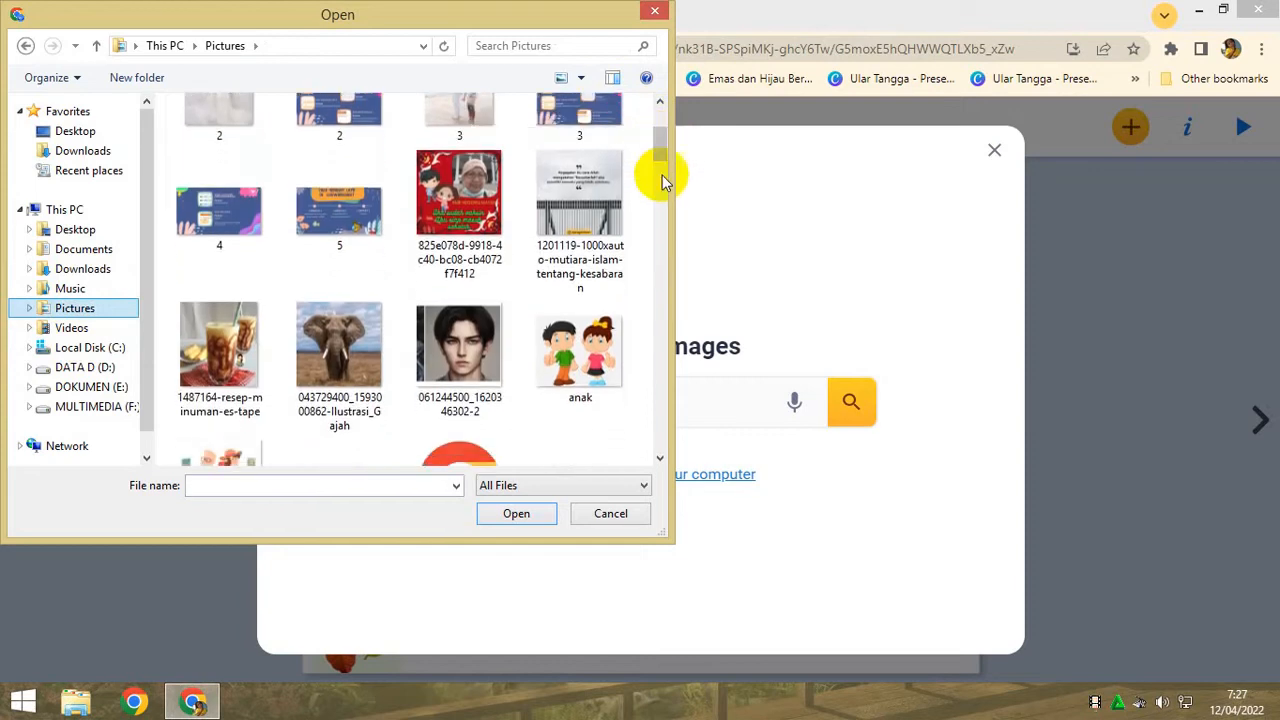
{"action": "left_click", "coordinate": [575, 355]}
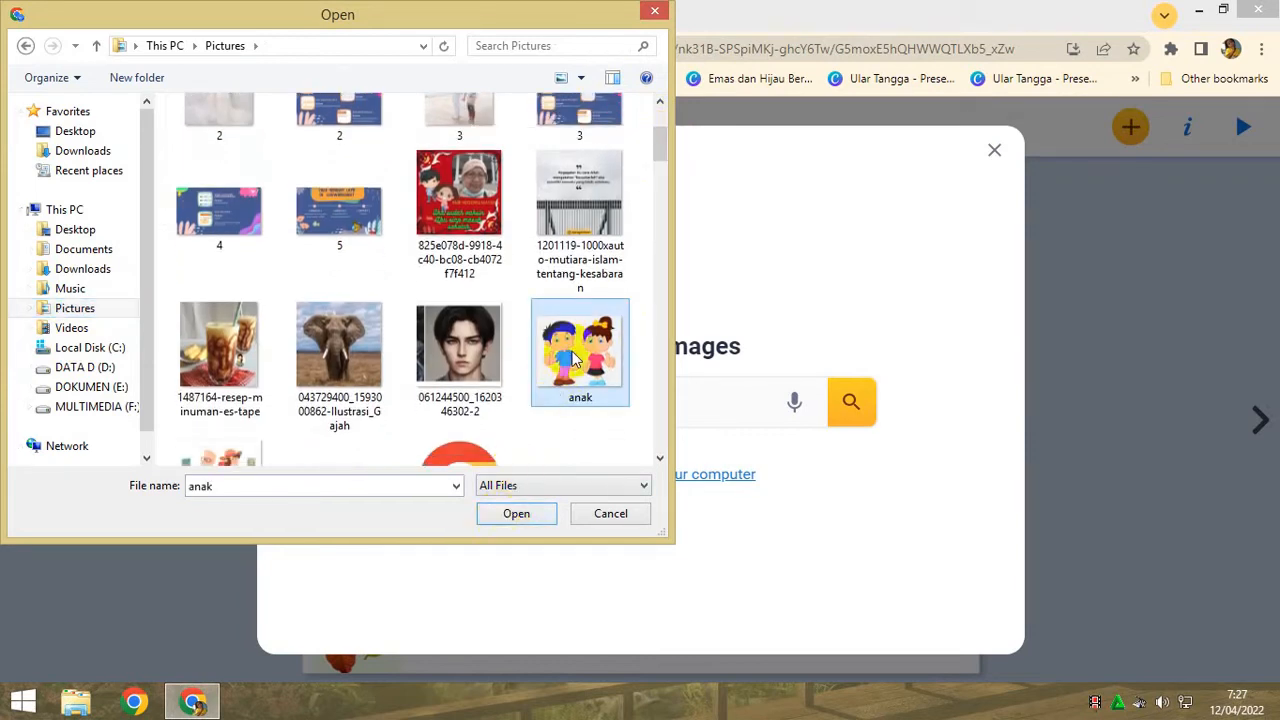
{"action": "left_click", "coordinate": [534, 512]}
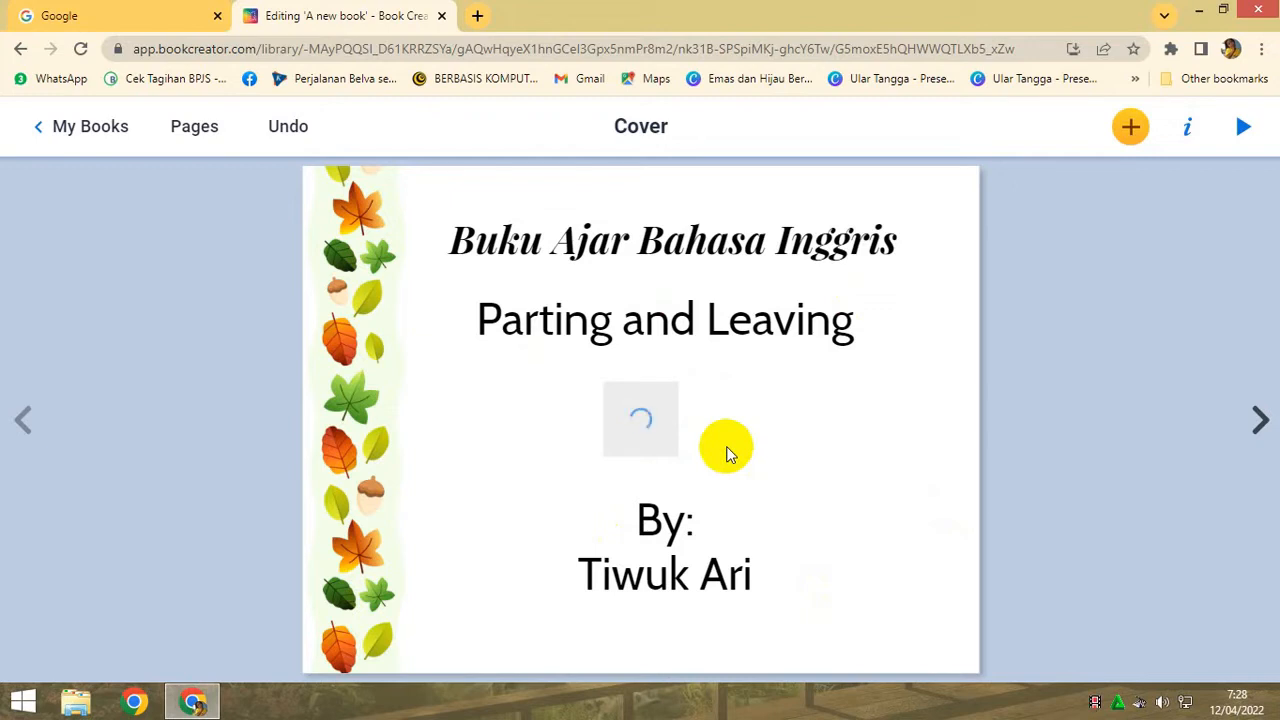
- Move the author credit slightly lower and to the left, farther from the inserted image
{"action": "left_click", "coordinate": [660, 543]}
{"action": "left_click_drag", "start_coordinate": [660, 543], "coordinate": [647, 556]}
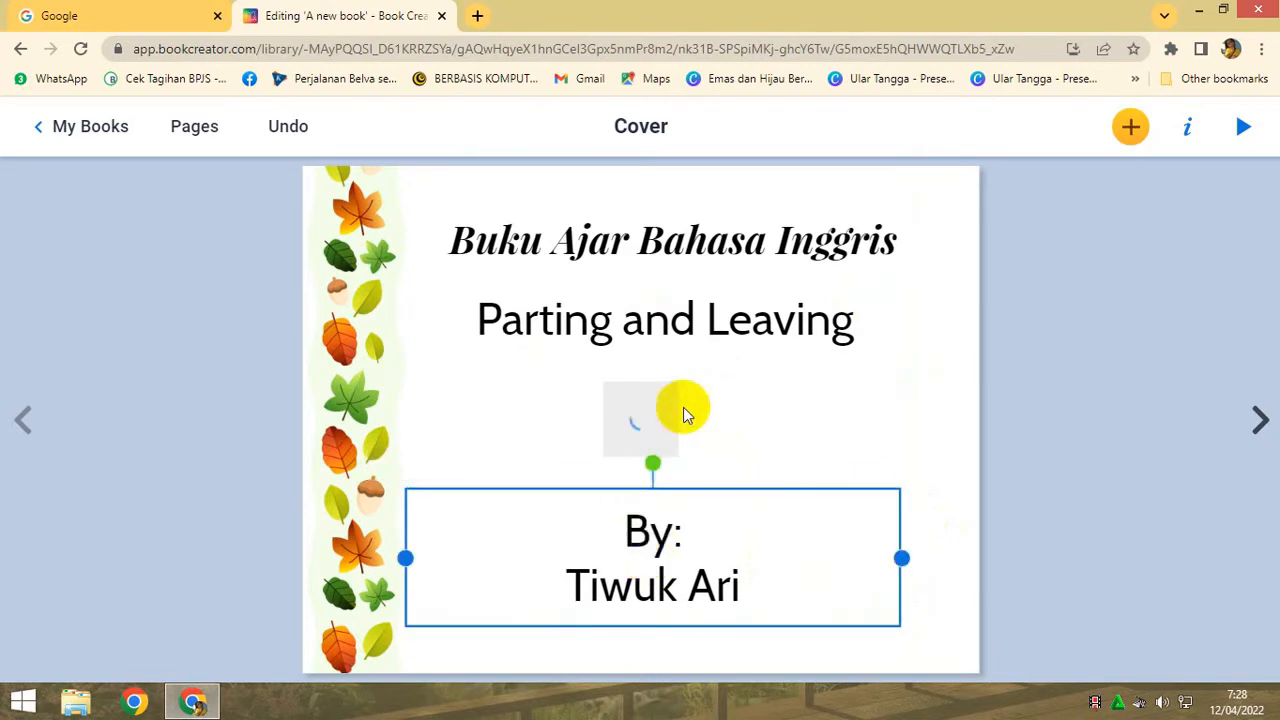
{"action": "left_click", "coordinate": [790, 419]}
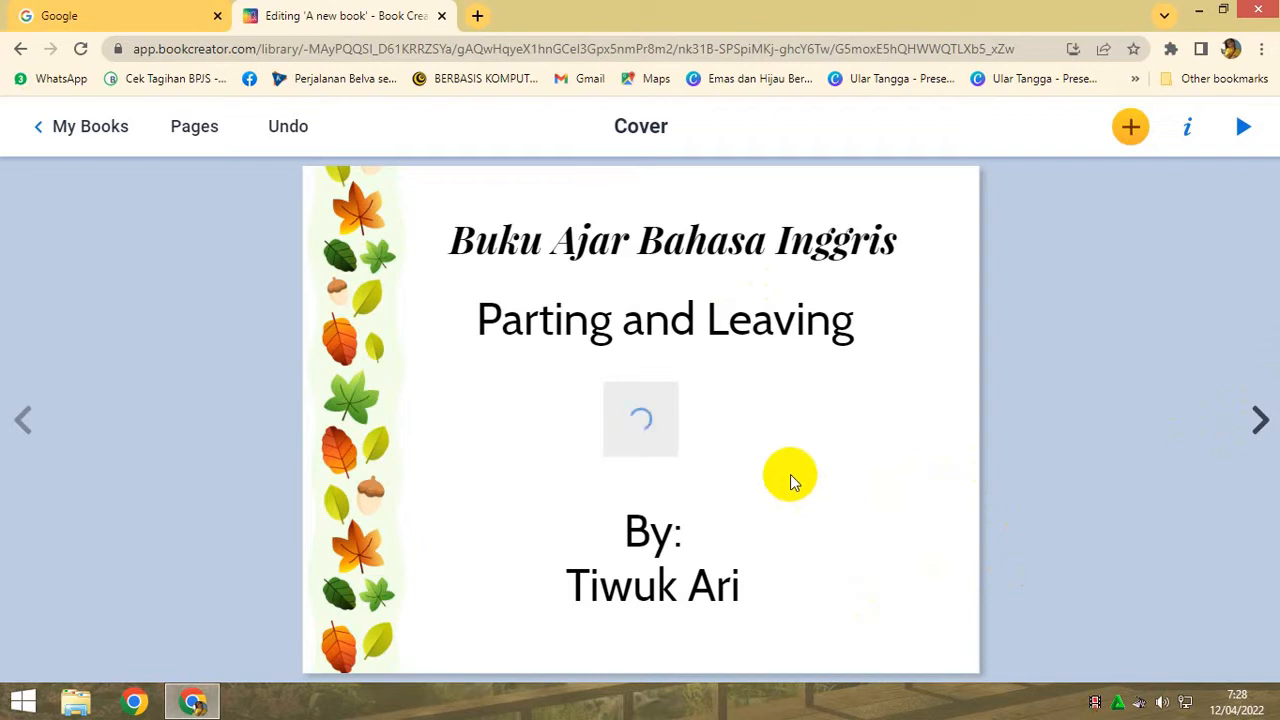
- Set the page 2 background to the coloured pencils image after trying the yellow, blue and pink watercolour one
{"action": "left_click", "coordinate": [1259, 421]}
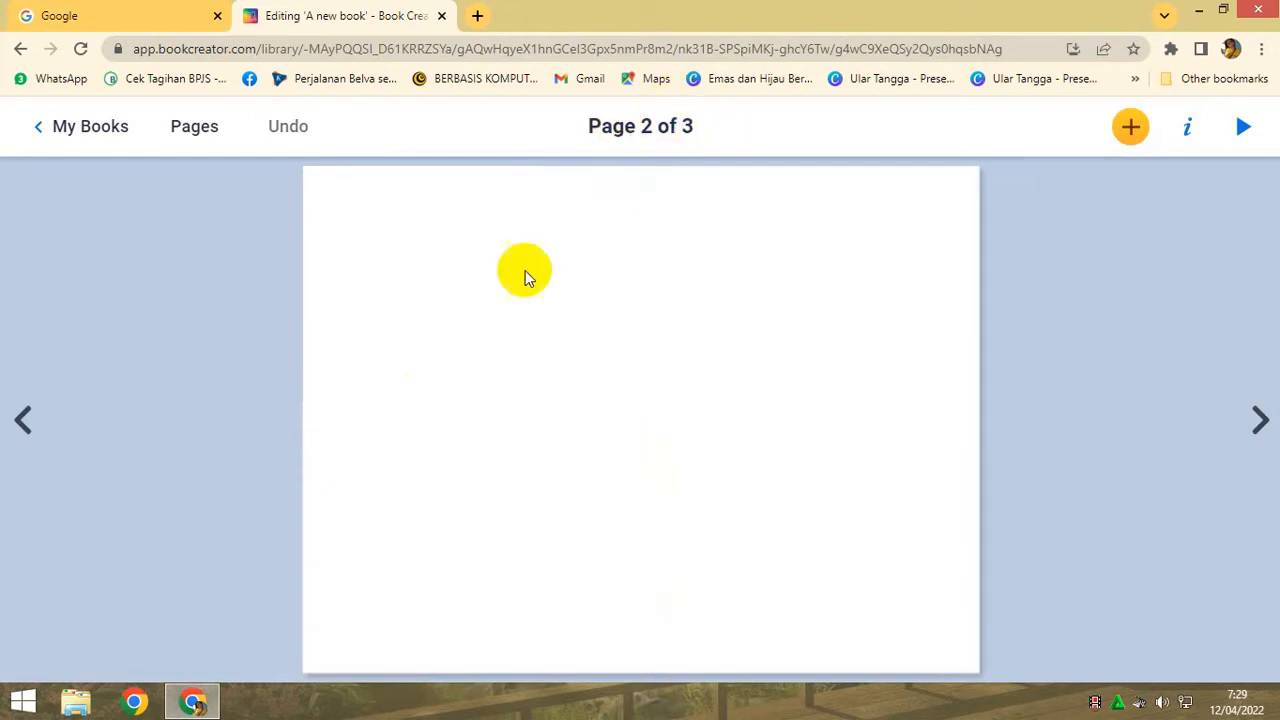
{"action": "left_click", "coordinate": [22, 422]}
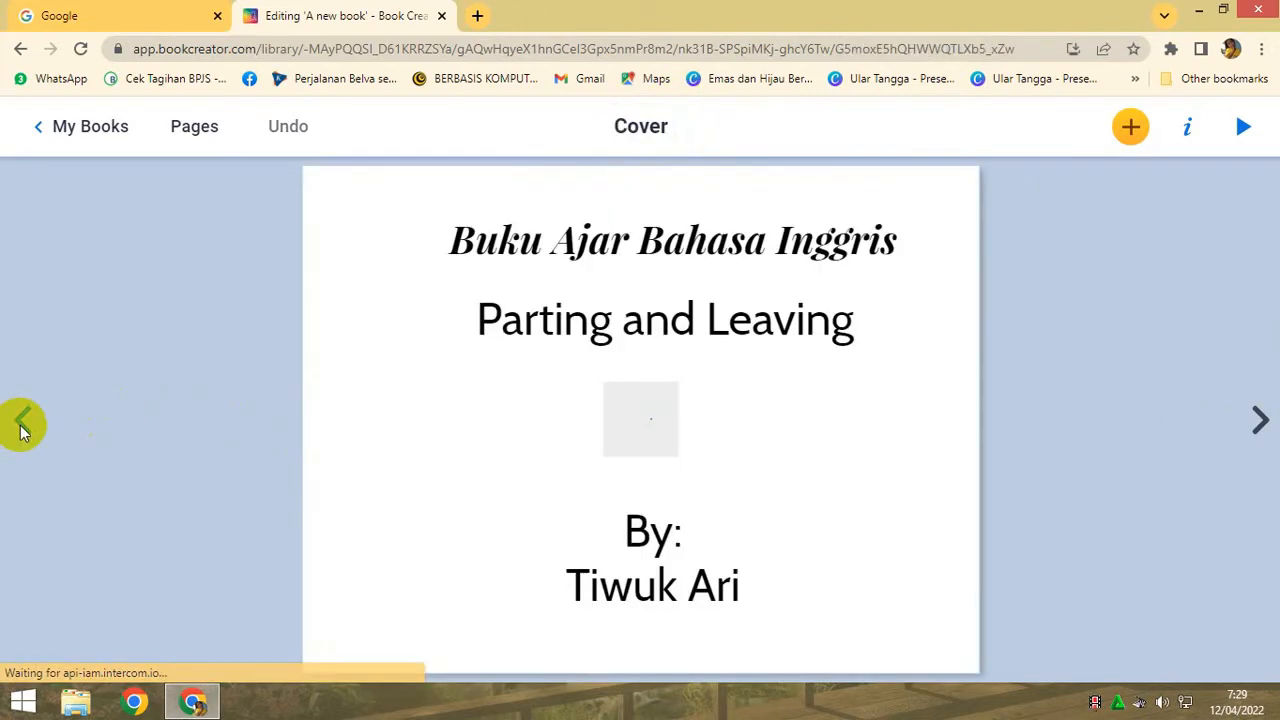
{"action": "left_click", "coordinate": [1260, 418]}
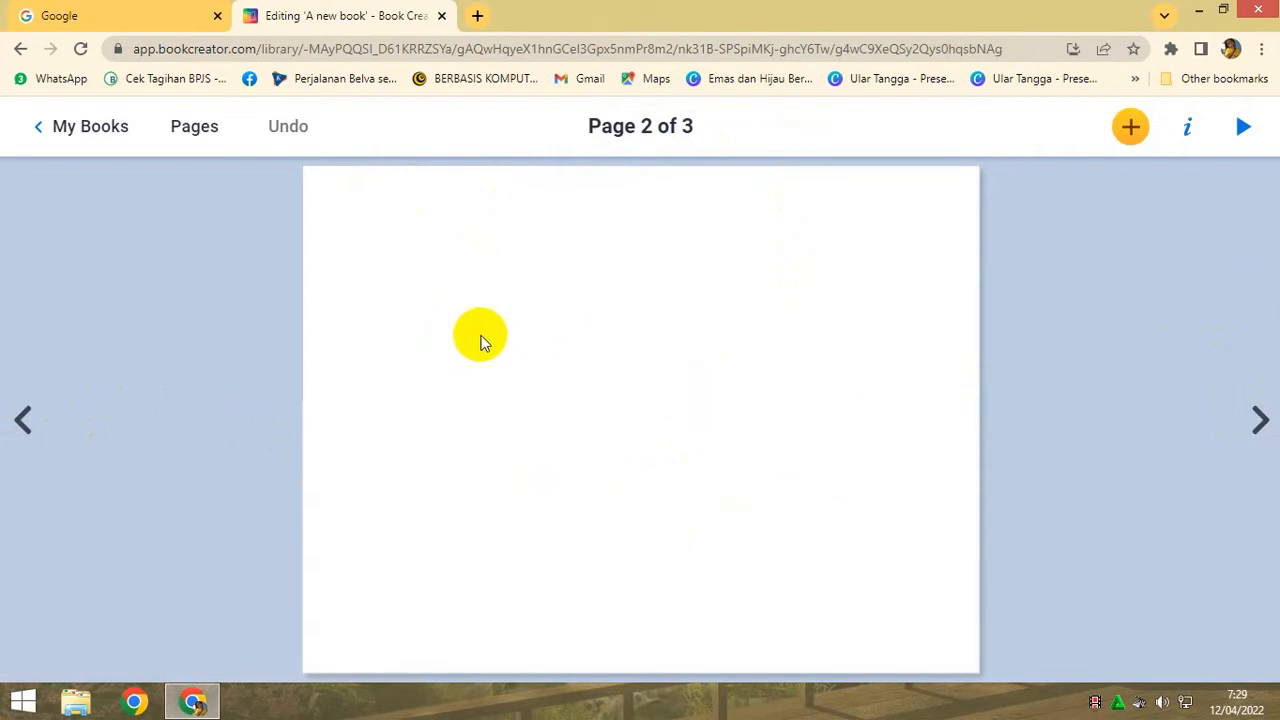
{"action": "left_click", "coordinate": [1188, 130]}
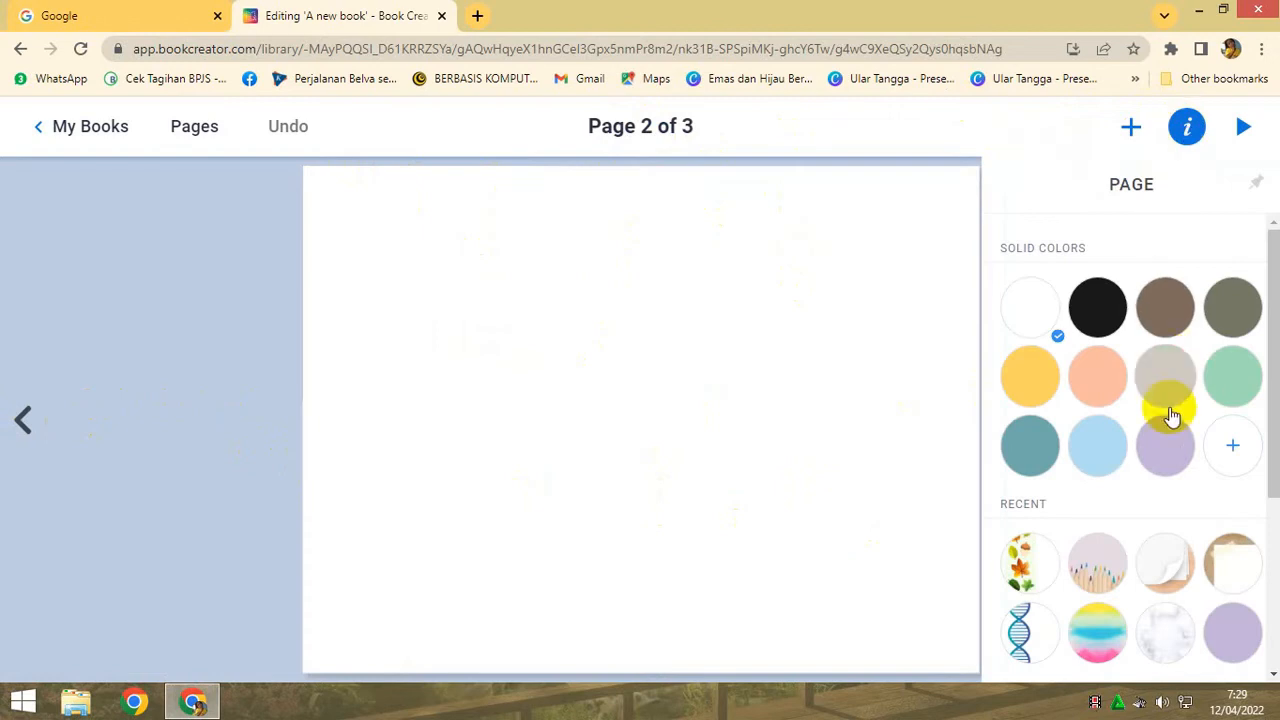
{"action": "scroll", "coordinate": [1158, 525], "scroll_direction": "down", "scroll_amount": 1}
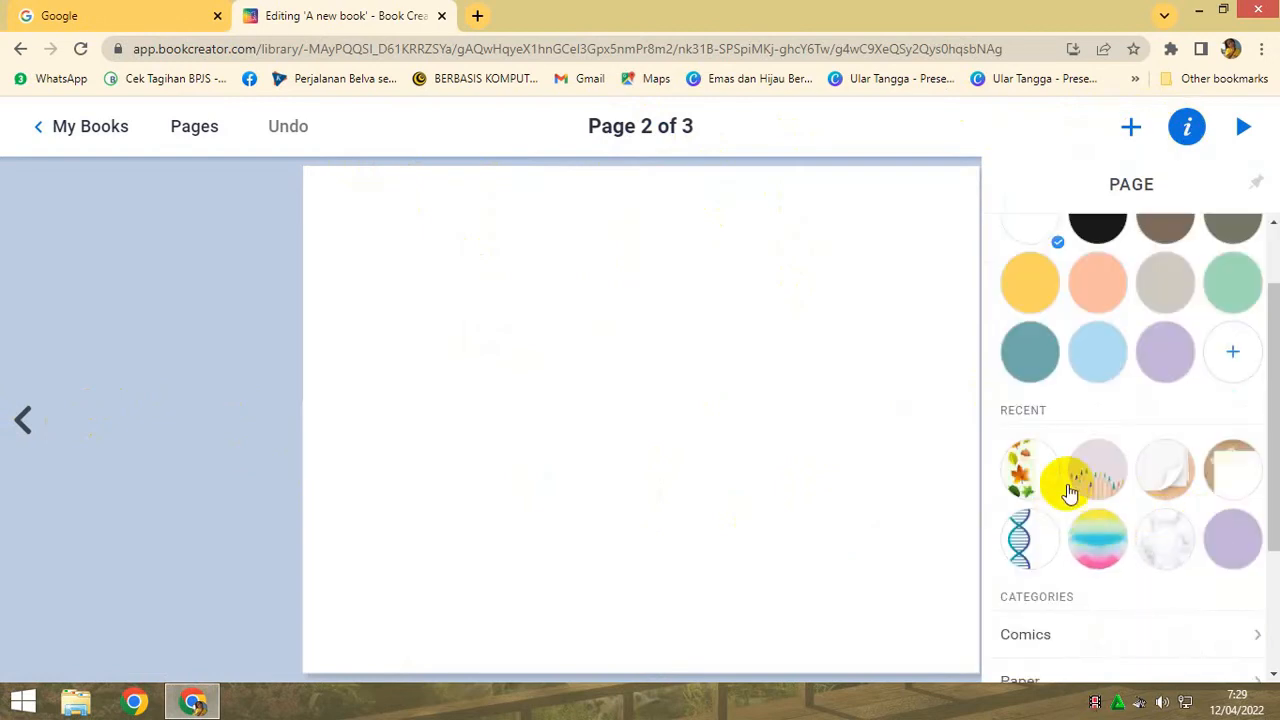
{"action": "left_click", "coordinate": [1118, 548]}
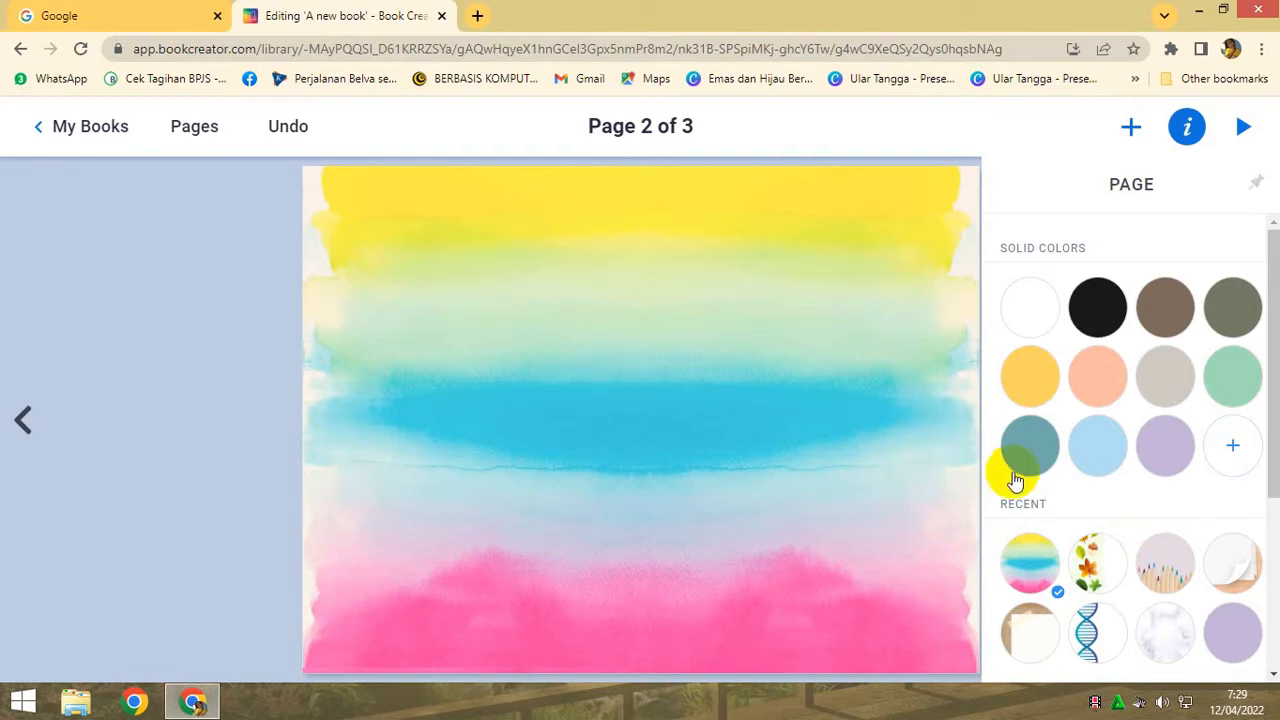
{"action": "left_click", "coordinate": [1168, 575]}
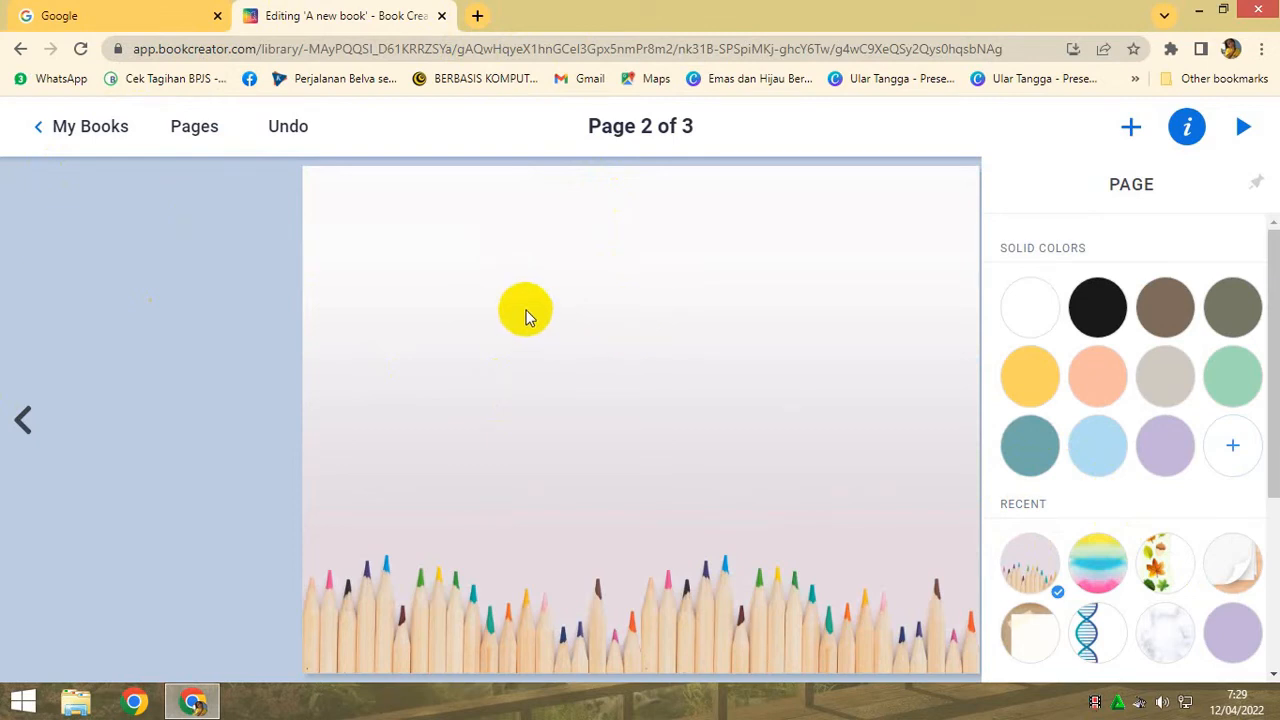
- Start a new text box on page 2, and search Google in a new browser tab for "parting and leaving"
{"action": "left_click", "coordinate": [1131, 127]}
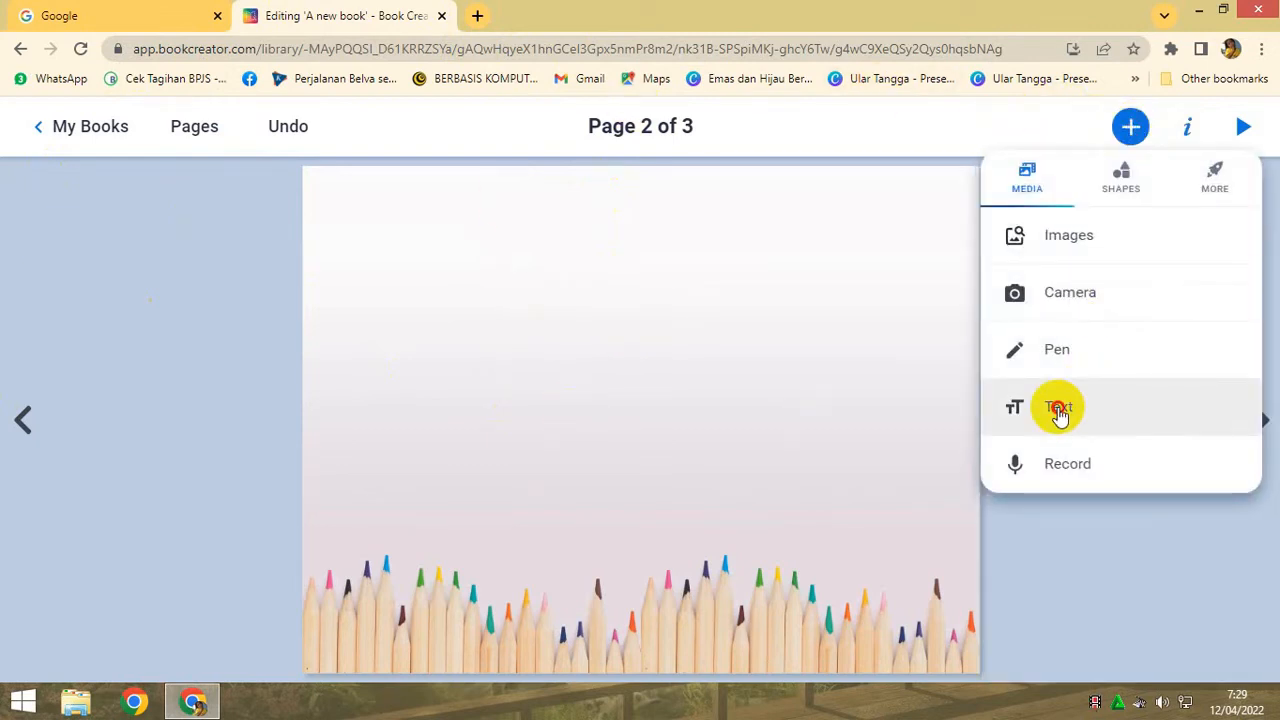
{"action": "left_click", "coordinate": [1059, 410]}
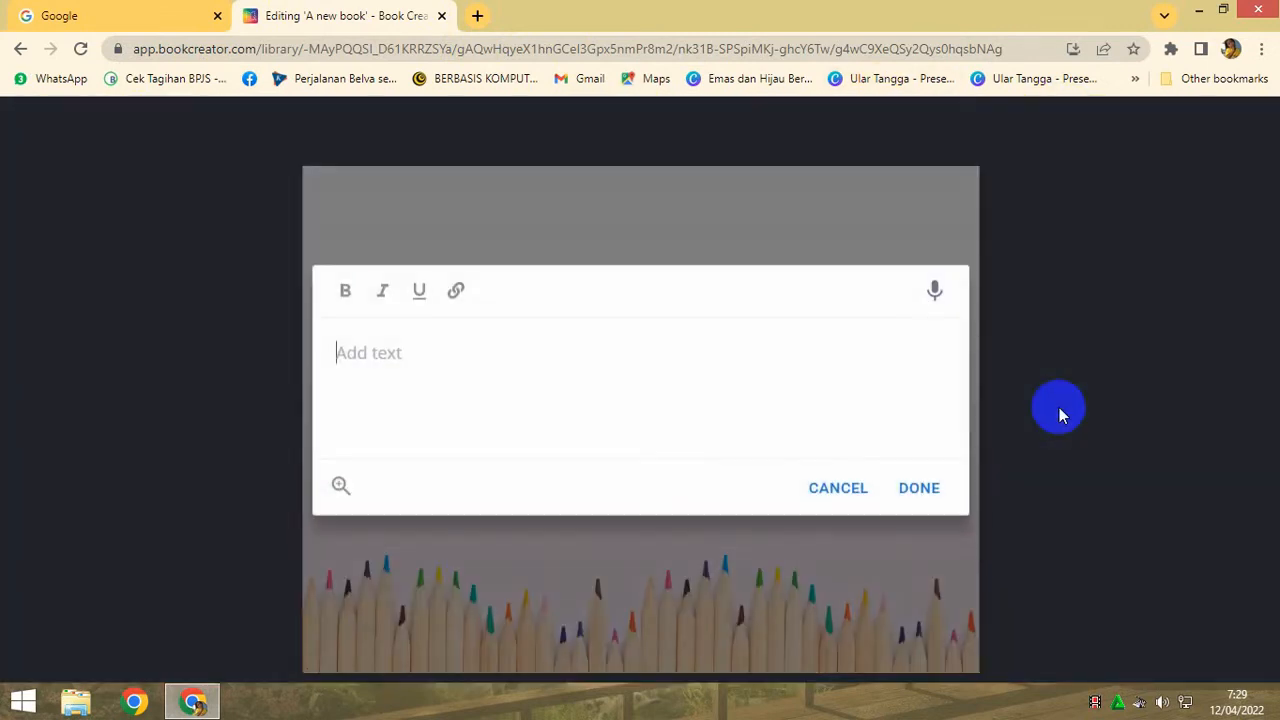
{"action": "left_click", "coordinate": [478, 16]}
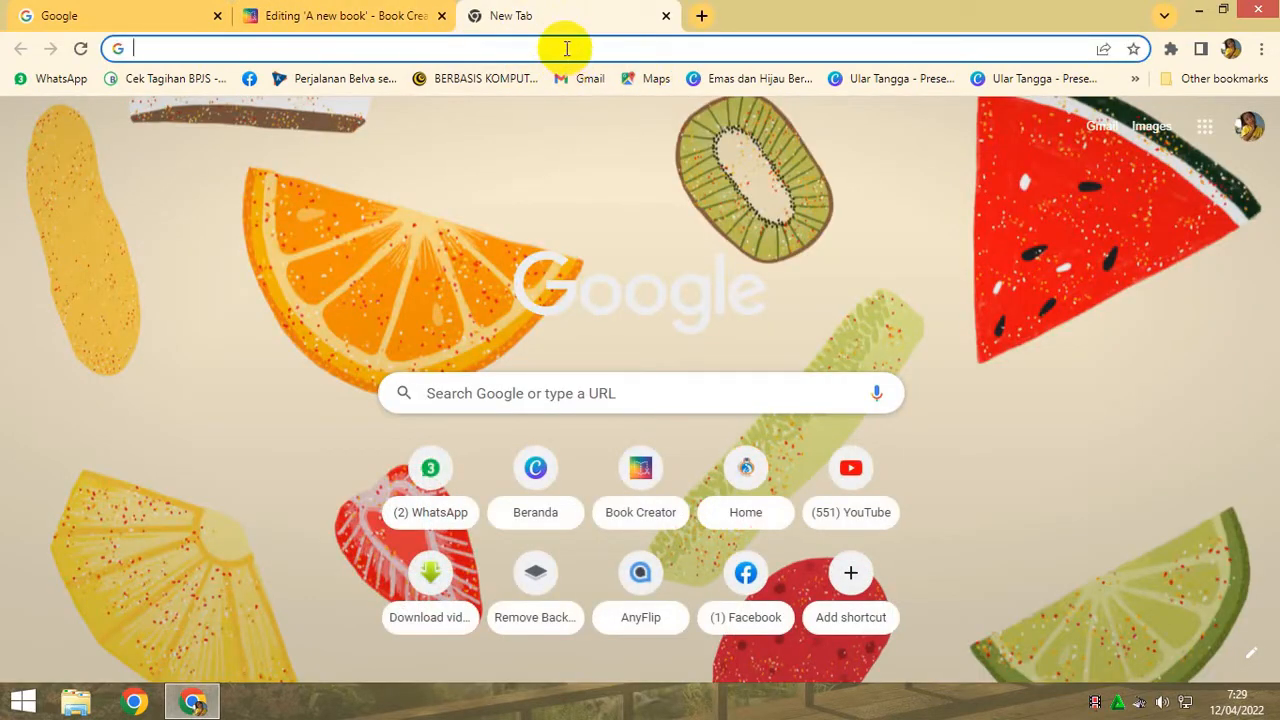
{"action": "type", "text": "p"}
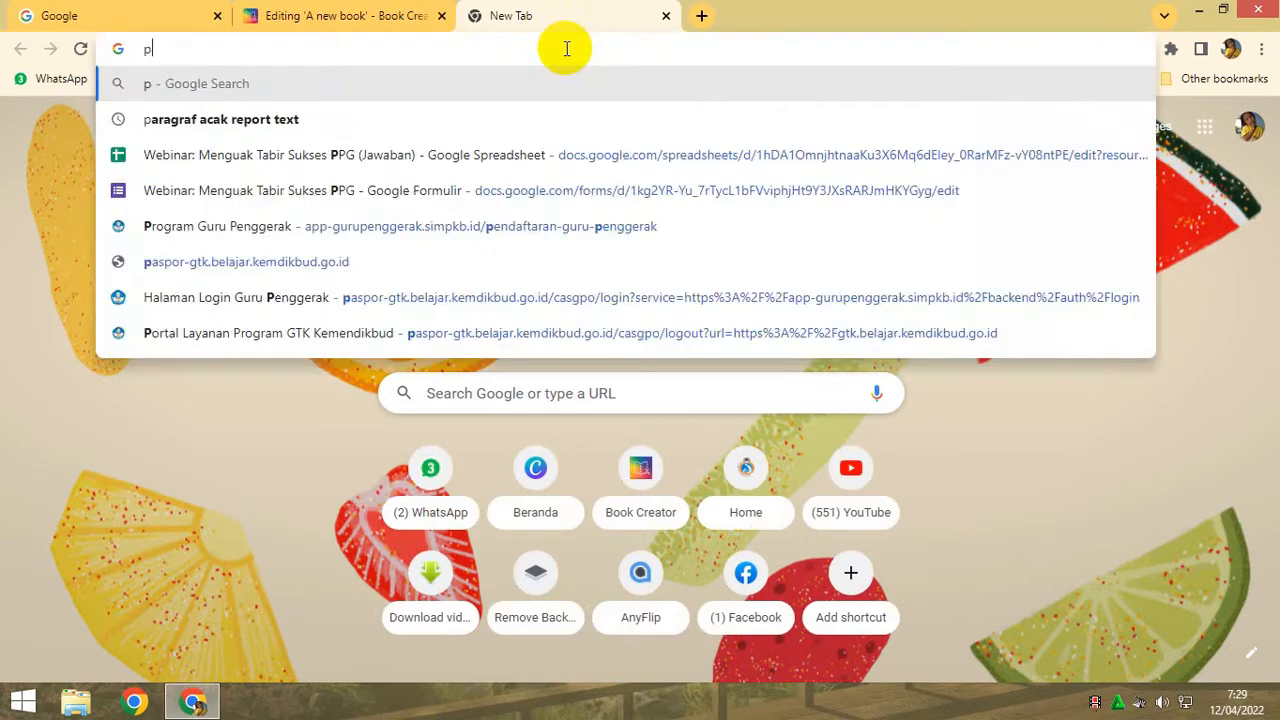
{"action": "type", "text": "arting and leaving"}
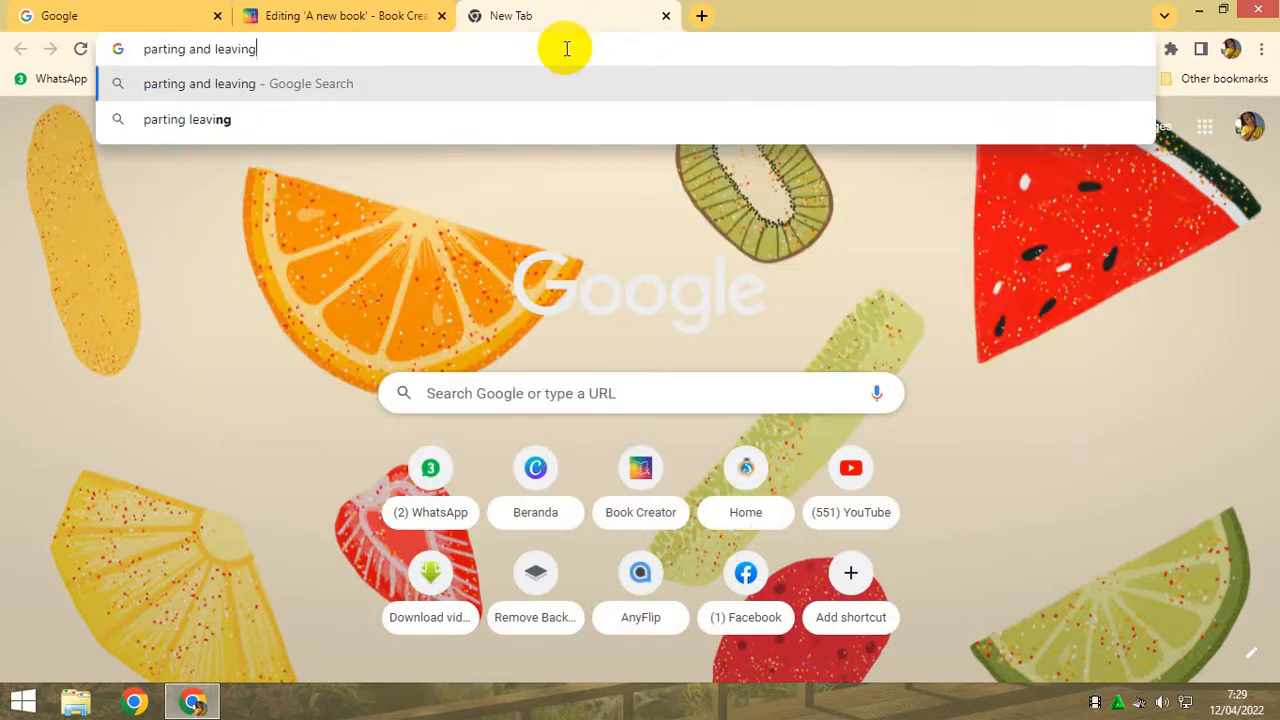
{"action": "key", "text": "Return"}
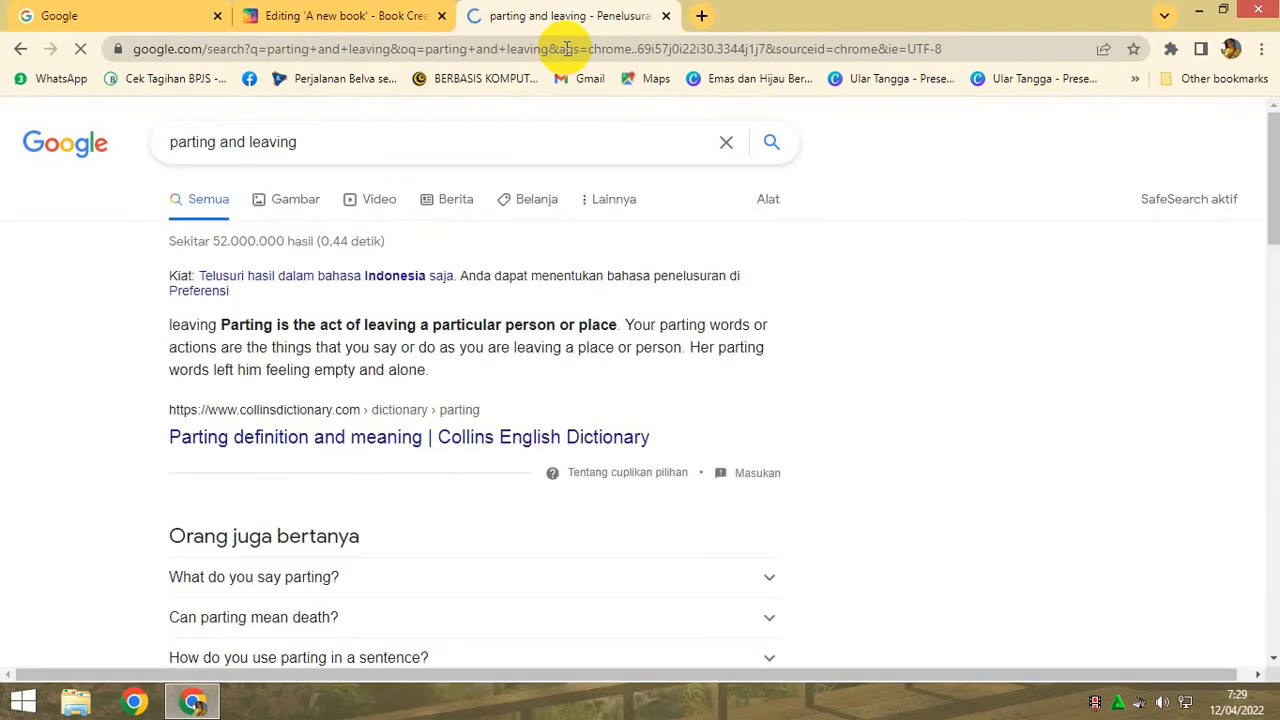
- Check the Collins and Free Dictionary results for parting and look through the other search results for usable lesson content
{"action": "left_click", "coordinate": [355, 447]}
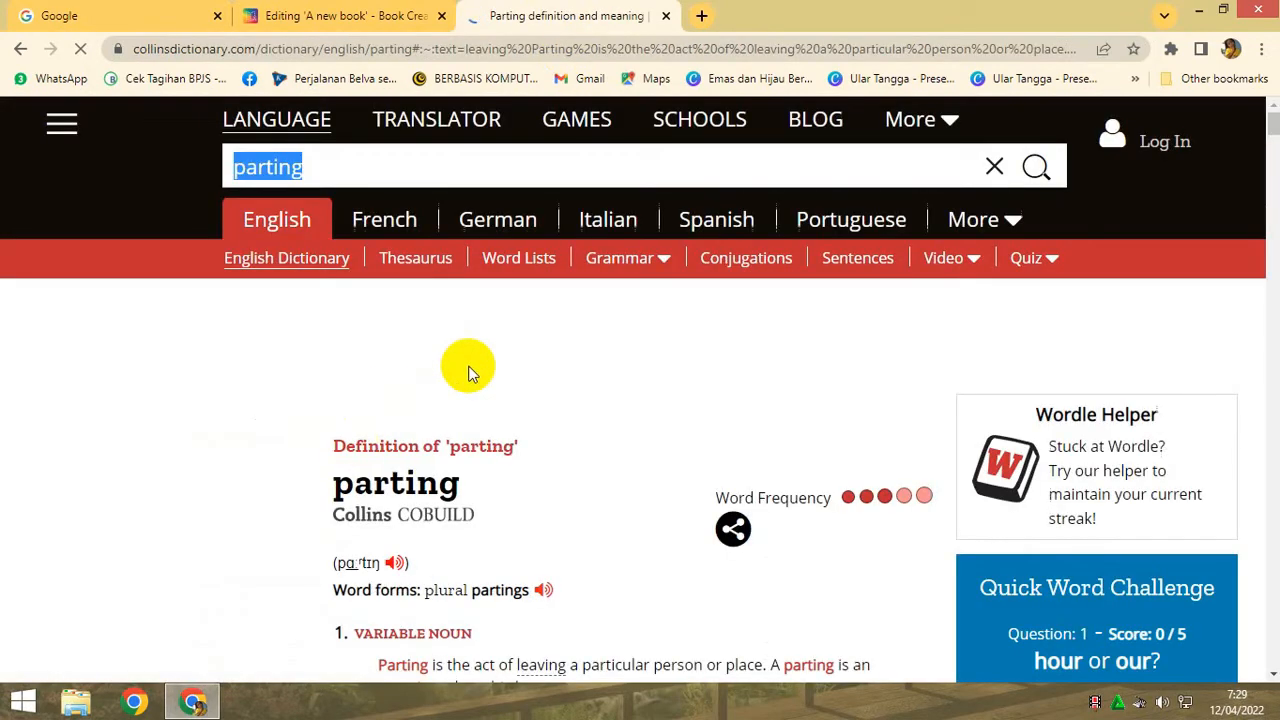
{"action": "left_click", "coordinate": [20, 48]}
{"action": "scroll", "coordinate": [522, 388], "scroll_direction": "down", "scroll_amount": 4}
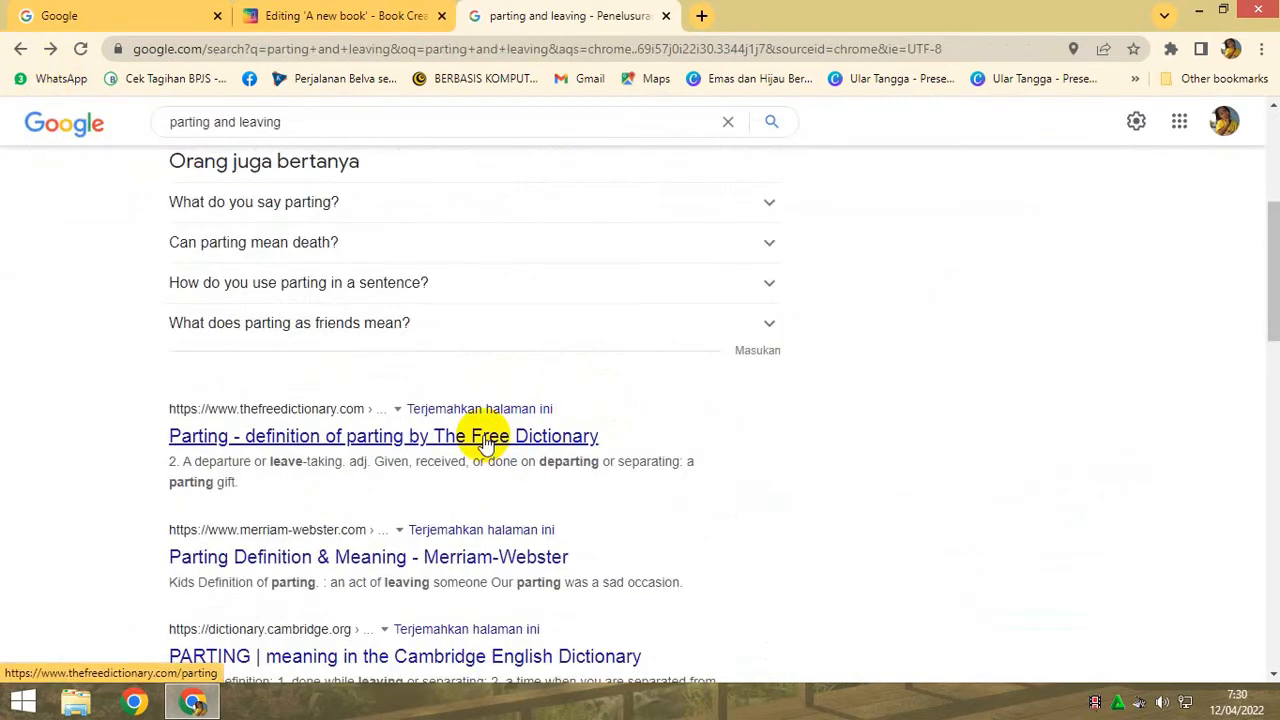
{"action": "scroll", "coordinate": [486, 443], "scroll_direction": "down", "scroll_amount": 1}
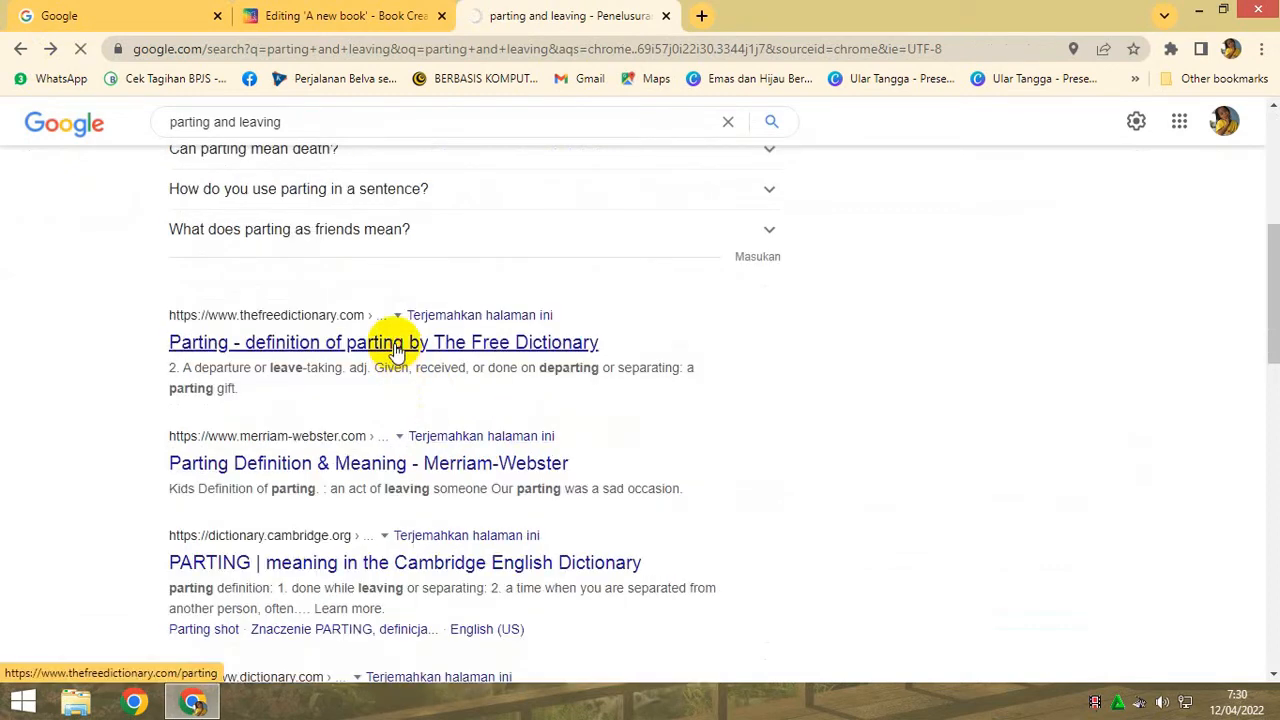
{"action": "left_click", "coordinate": [14, 46]}
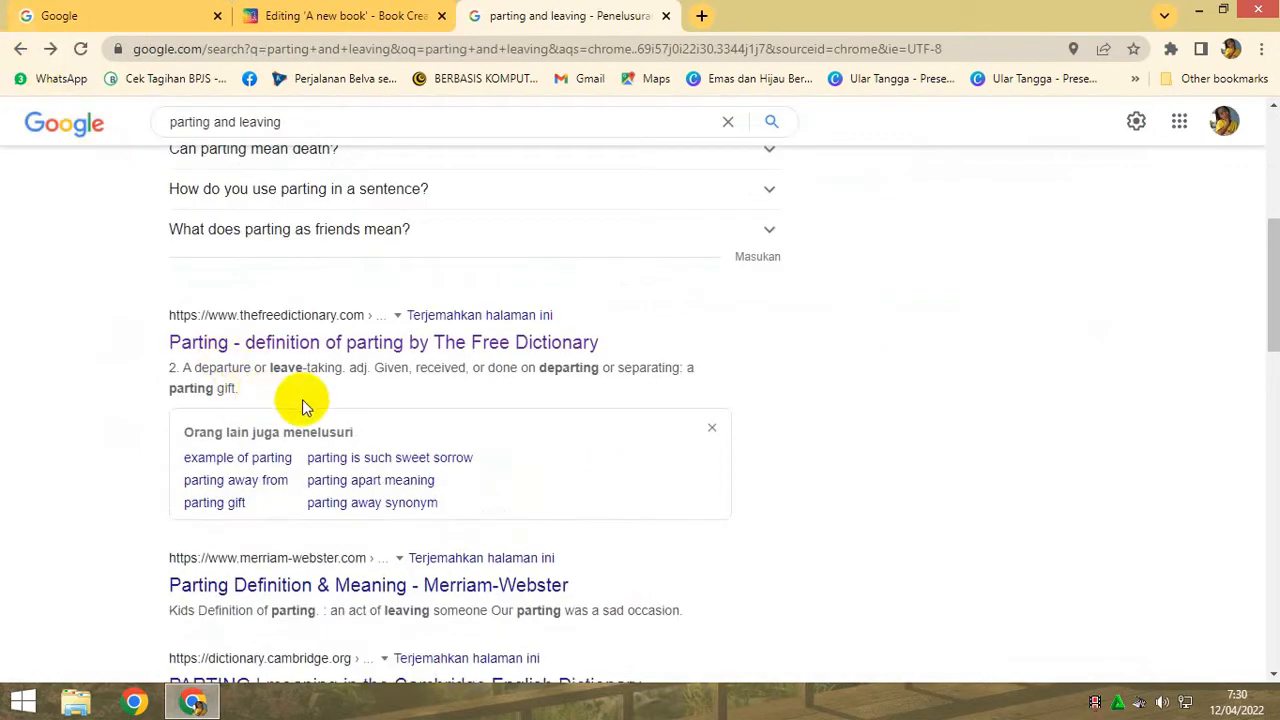
{"action": "scroll", "coordinate": [305, 405], "scroll_direction": "down", "scroll_amount": 4}
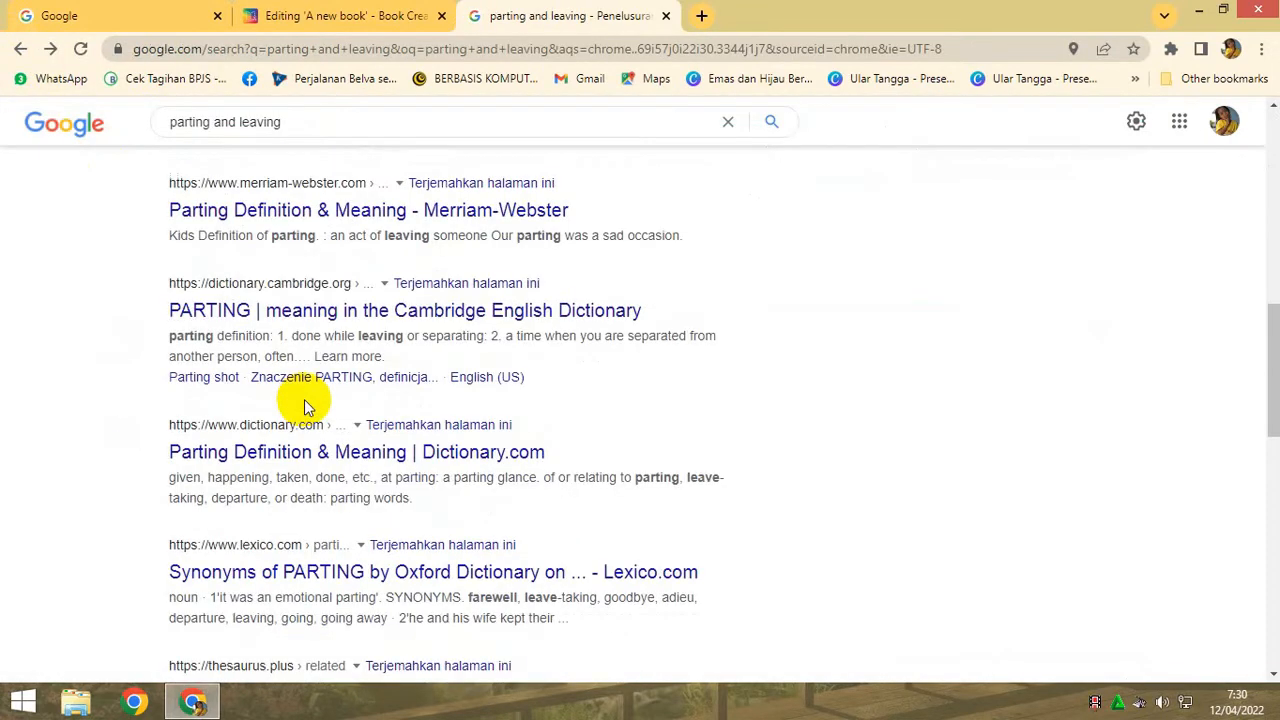
- Refine the search to "materi parting and leaving" and open the duobahasa.com article on greeting and leave taking
{"action": "scroll", "coordinate": [304, 399], "scroll_direction": "up", "scroll_amount": 9}
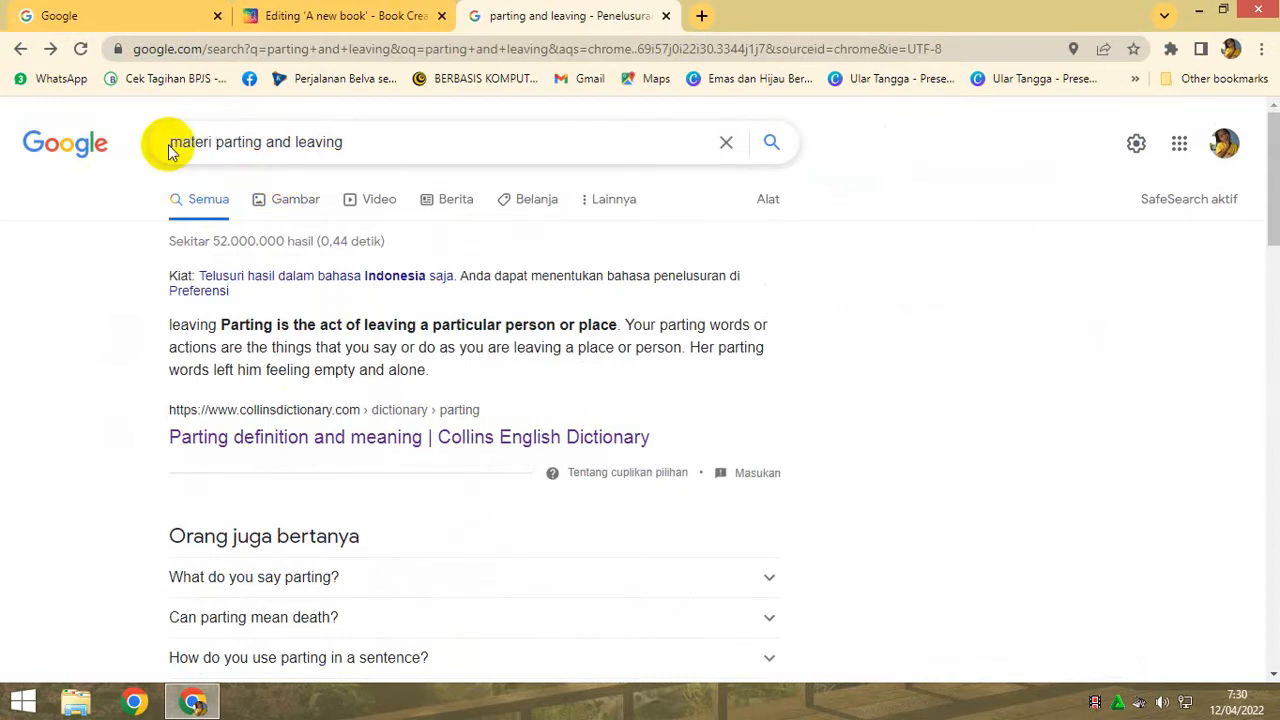
{"action": "key", "text": "Return"}
{"action": "scroll", "coordinate": [388, 320], "scroll_direction": "down", "scroll_amount": 3}
{"action": "scroll", "coordinate": [386, 309], "scroll_direction": "up", "scroll_amount": 3}
{"action": "scroll", "coordinate": [300, 240], "scroll_direction": "down", "scroll_amount": 3}
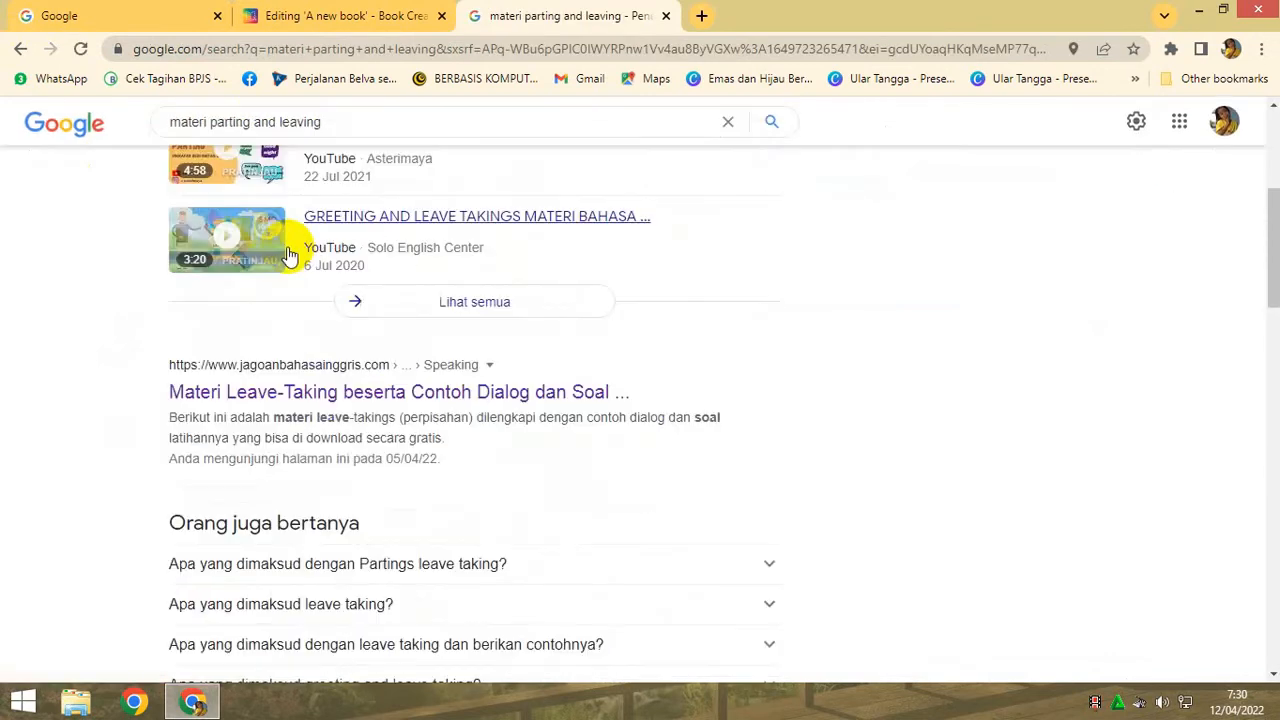
{"action": "scroll", "coordinate": [288, 255], "scroll_direction": "down", "scroll_amount": 3}
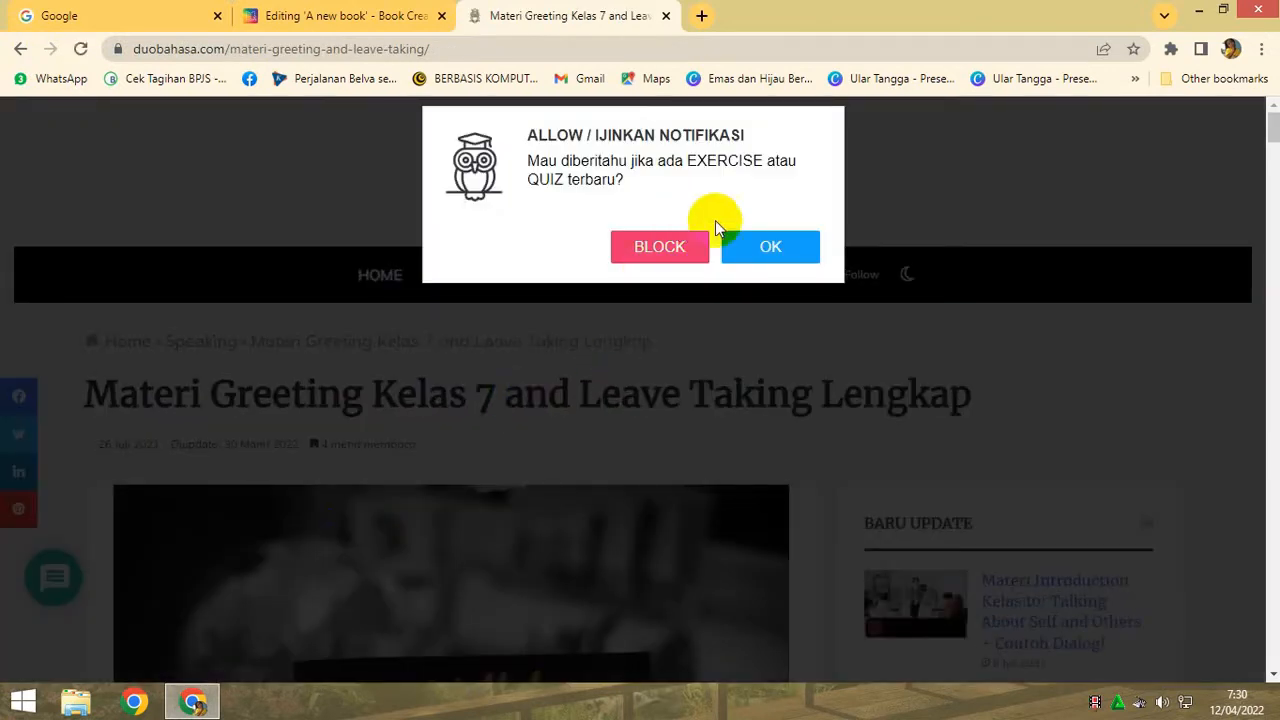
- Answer OK to the site's notification prompt and copy the "Pengertian Greeting" heading with its two paragraphs from the article
{"action": "left_click", "coordinate": [787, 250]}
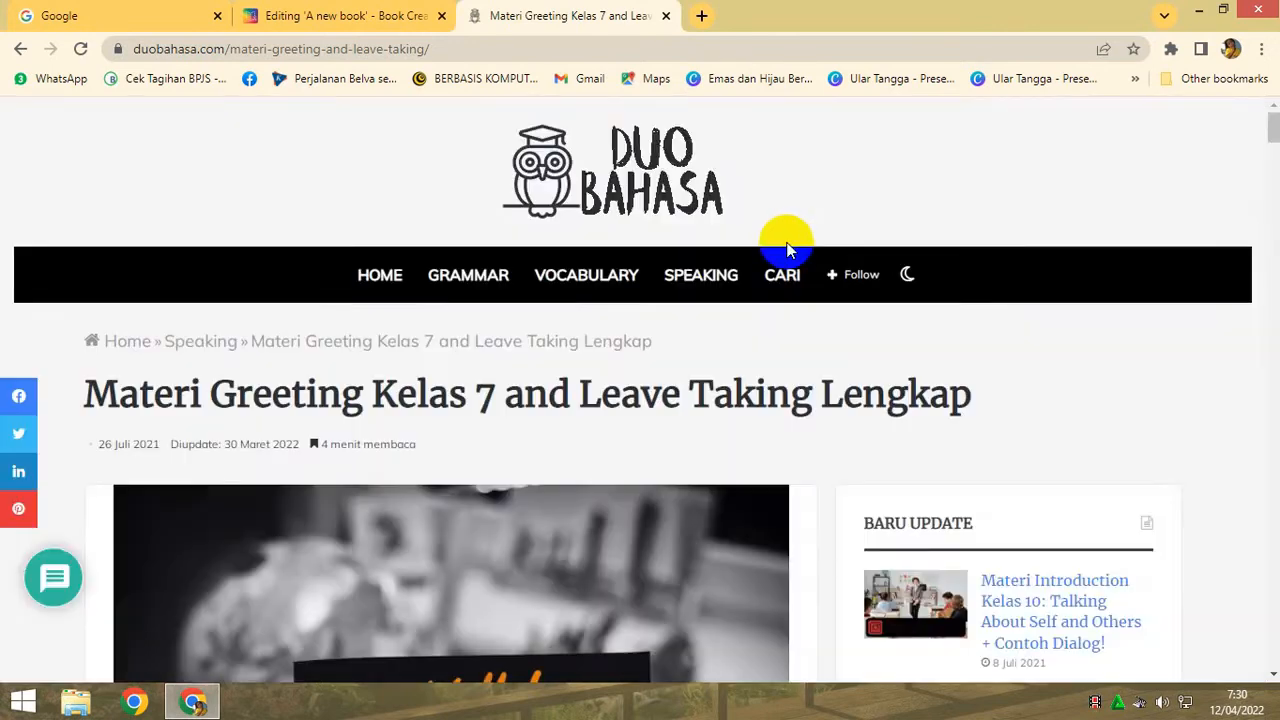
{"action": "scroll", "coordinate": [591, 365], "scroll_direction": "down", "scroll_amount": 8}
{"action": "scroll", "coordinate": [591, 367], "scroll_direction": "down", "scroll_amount": 7}
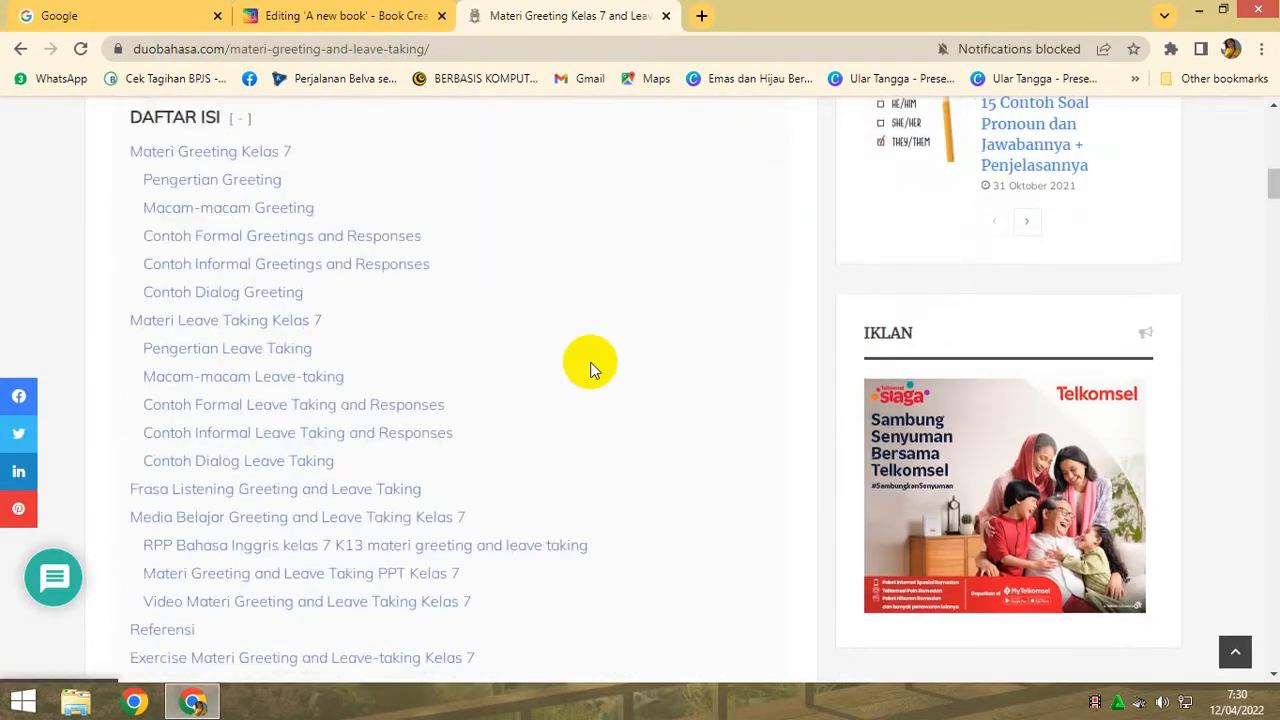
{"action": "scroll", "coordinate": [591, 367], "scroll_direction": "down", "scroll_amount": 4}
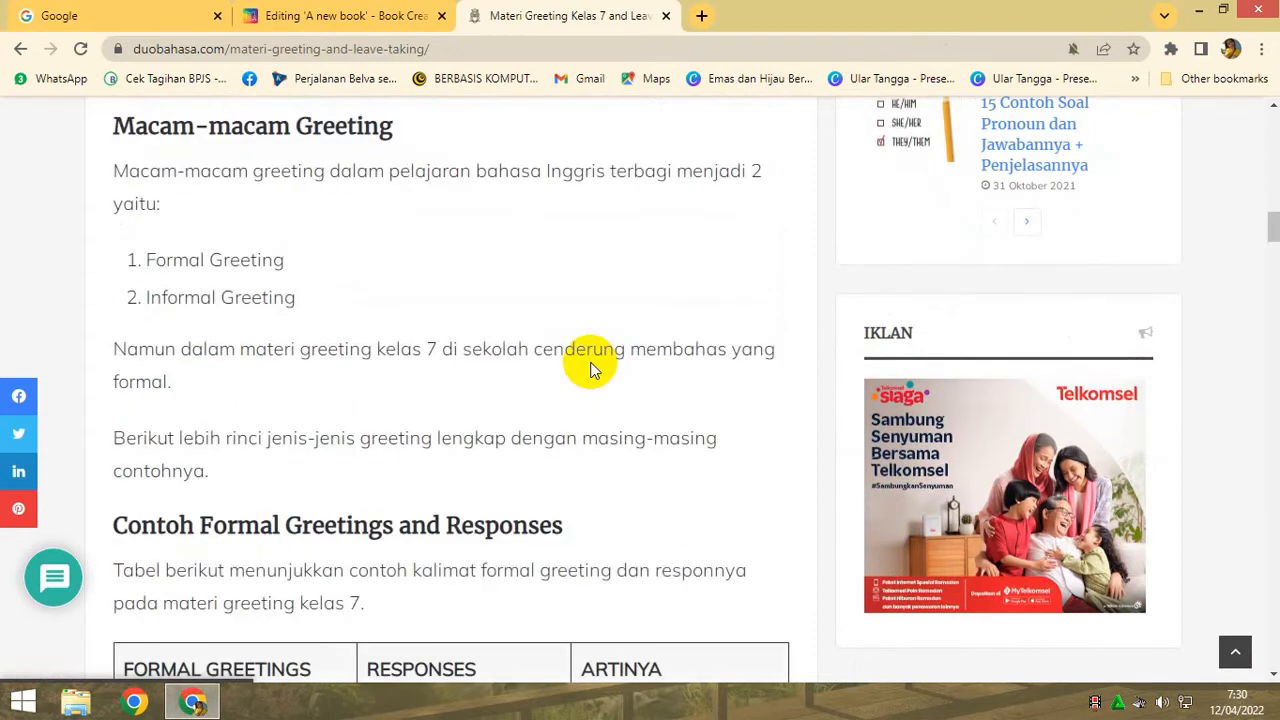
{"action": "scroll", "coordinate": [590, 368], "scroll_direction": "up", "scroll_amount": 4}
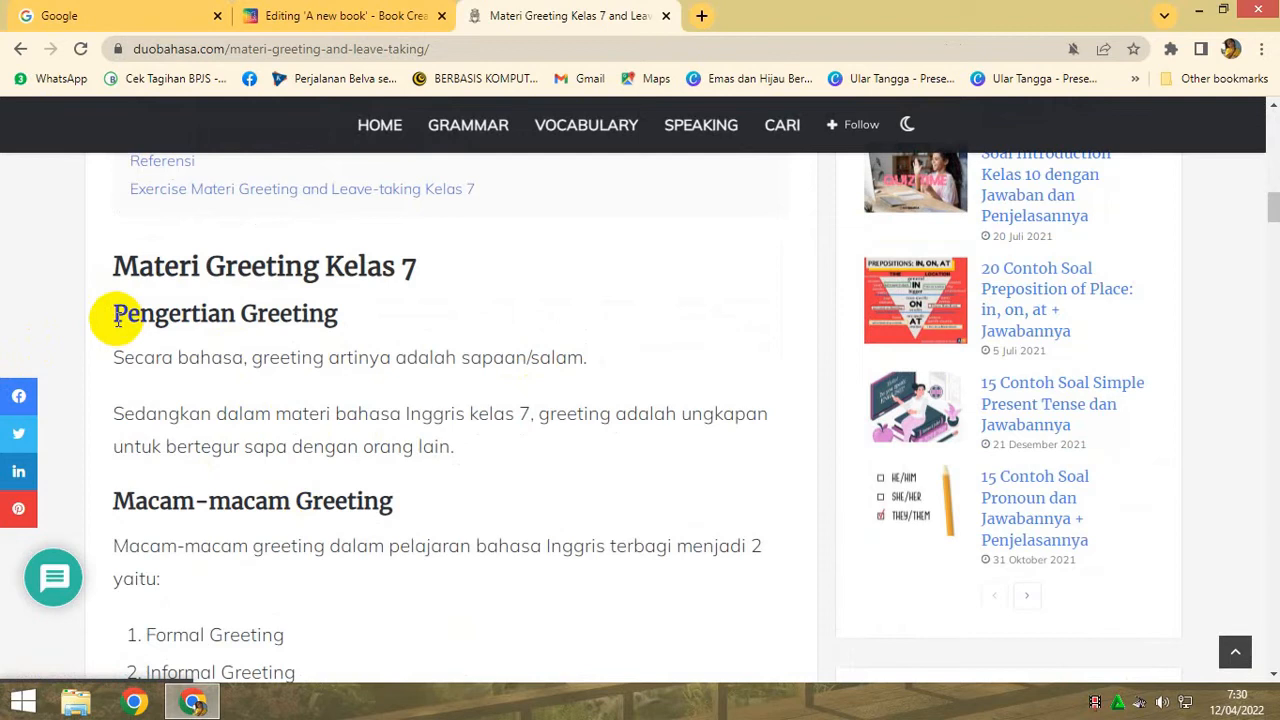
{"action": "left_click_drag", "start_coordinate": [113, 313], "coordinate": [550, 448]}
{"action": "key", "text": "ctrl+c"}
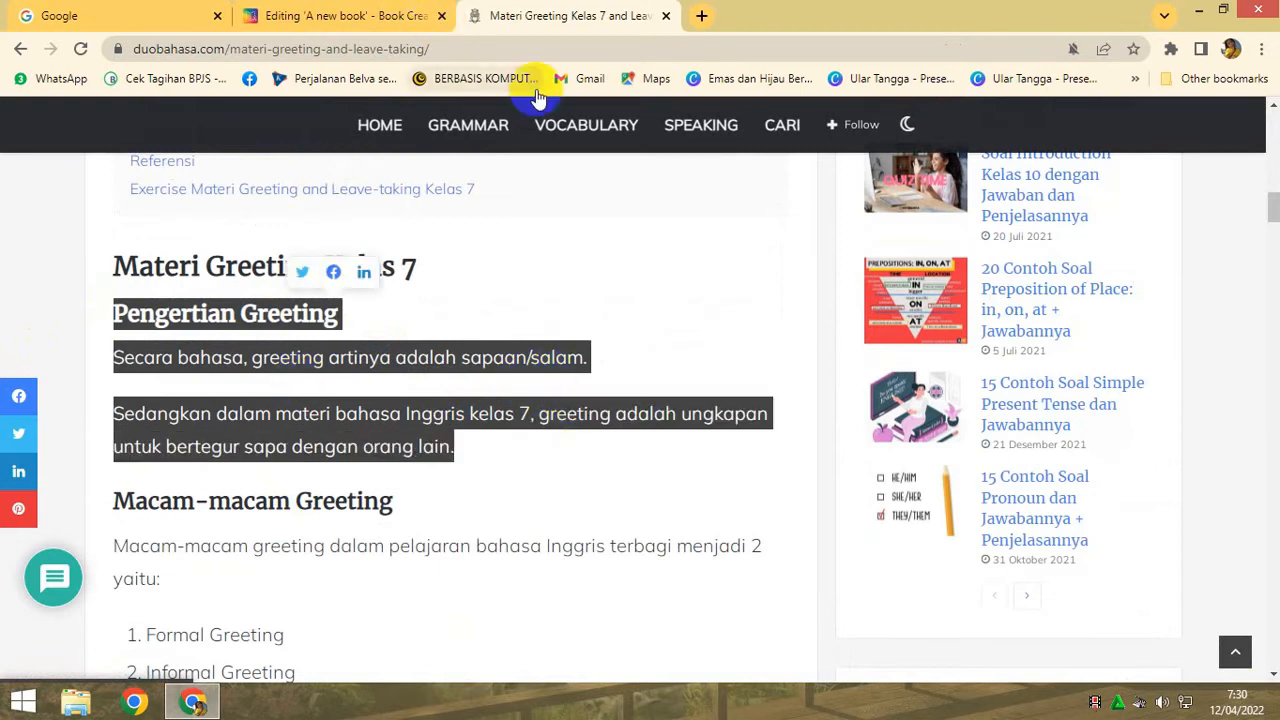
- Paste the copied greeting definition into the page 2 text box in Book Creator, adding a blank line below the heading
{"action": "left_click", "coordinate": [318, 15]}
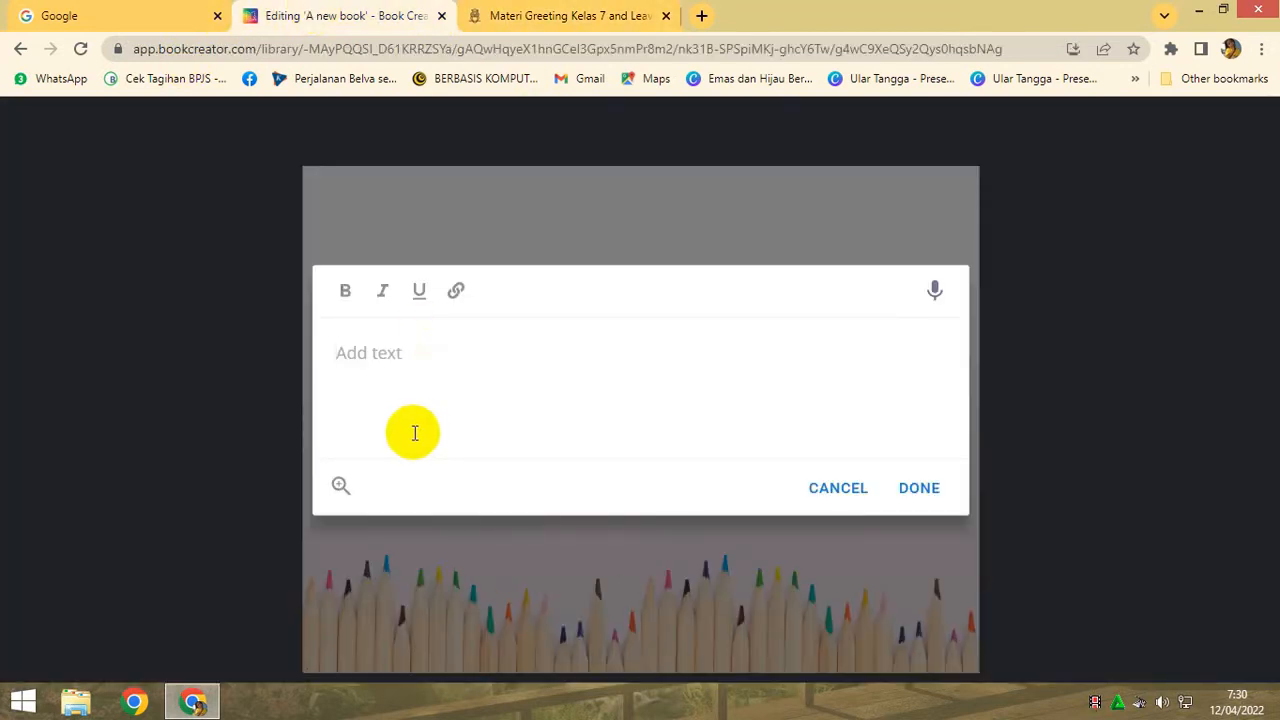
{"action": "key", "text": "ctrl+v"}
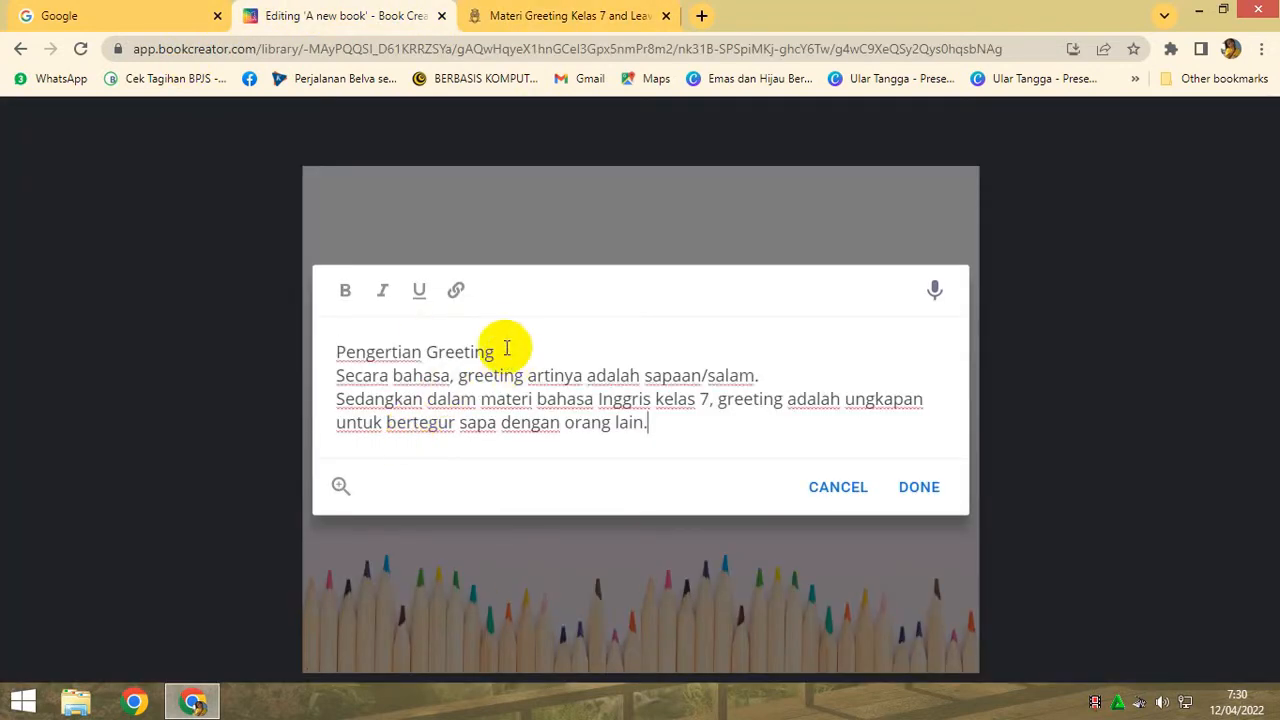
{"action": "left_click", "coordinate": [506, 347]}
{"action": "key", "text": "Return"}
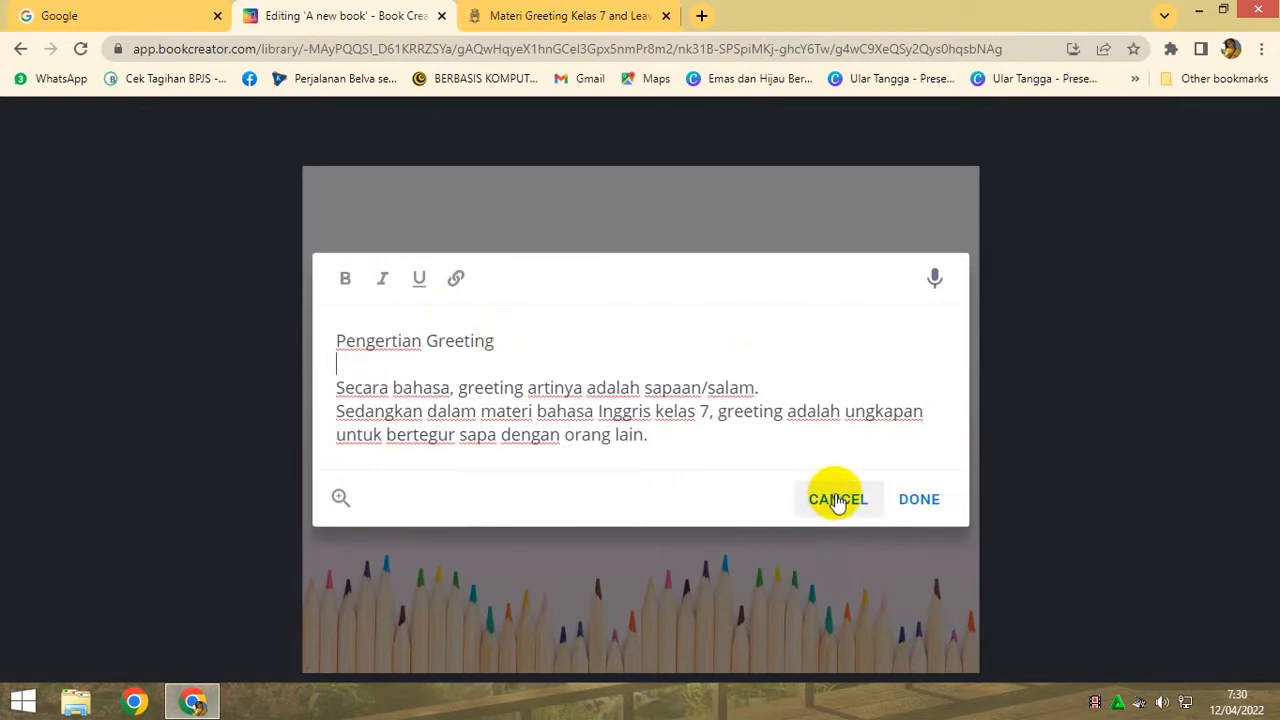
{"action": "left_click", "coordinate": [928, 500]}
- Narrow the greeting definition text box on page 2 to about 679 px wide, leaving its wording as pasted
{"action": "left_click", "coordinate": [640, 334]}
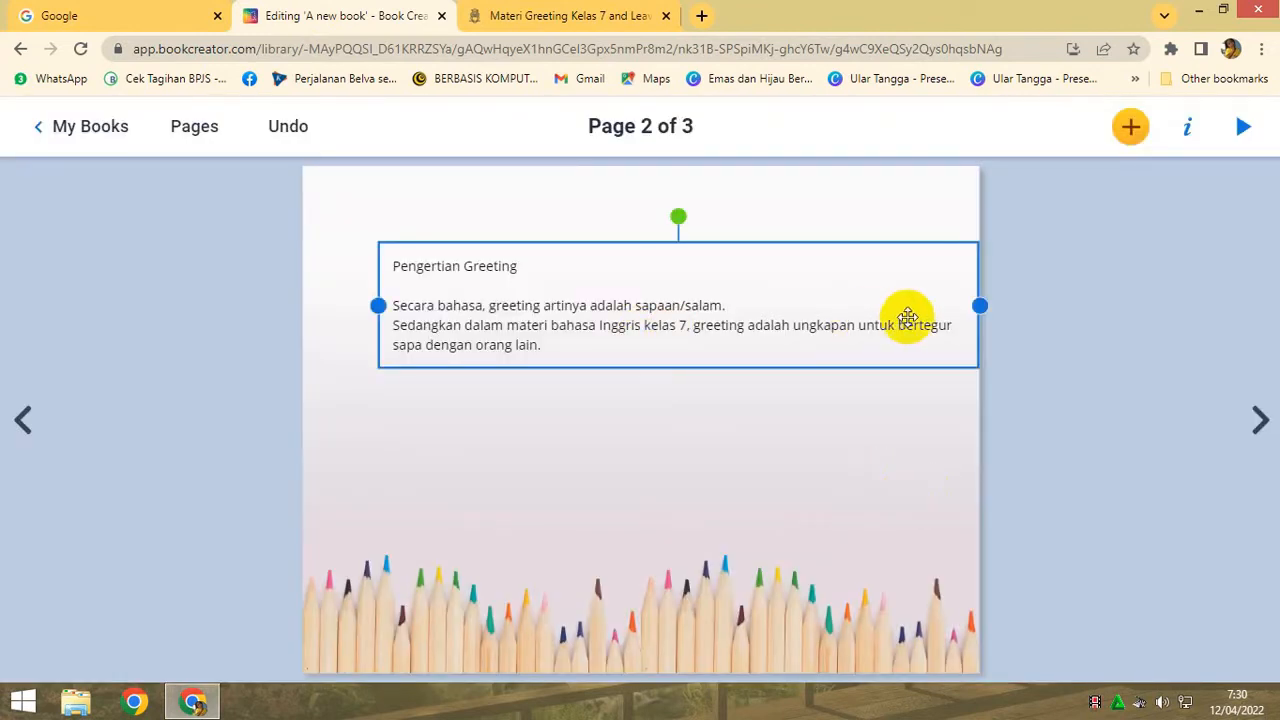
{"action": "left_click_drag", "start_coordinate": [979, 305], "coordinate": [891, 303]}
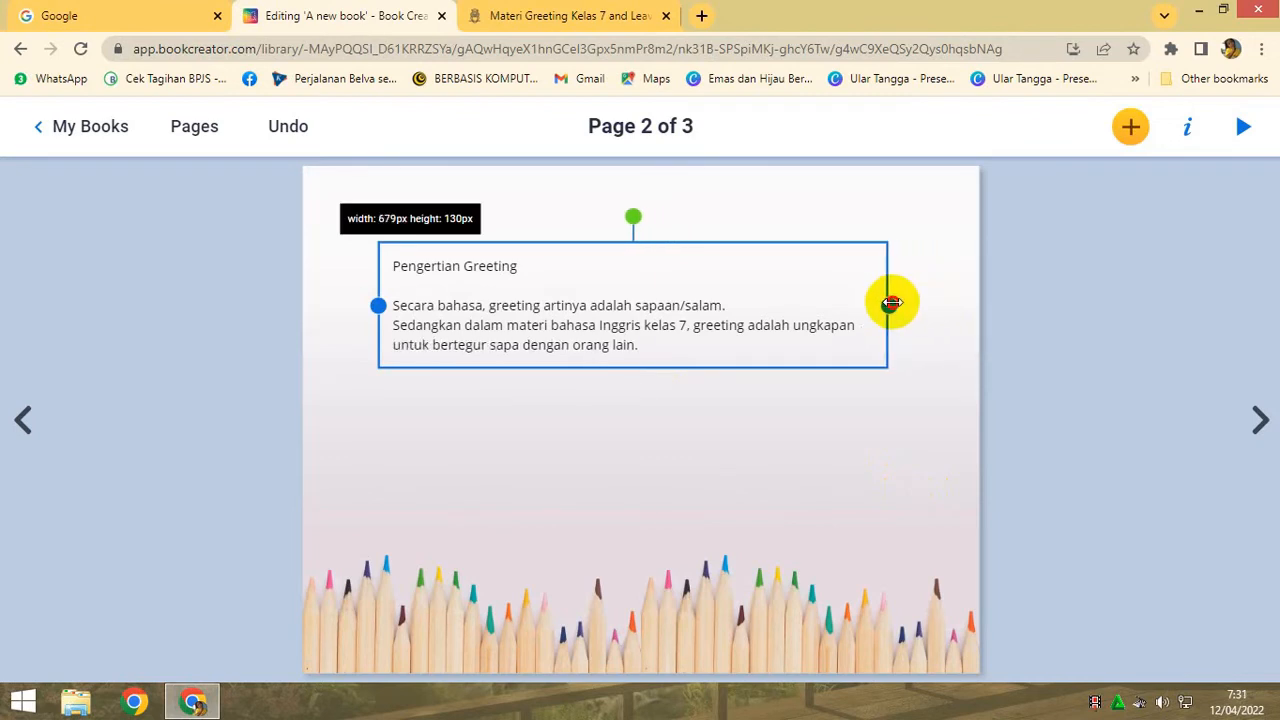
{"action": "double_click", "coordinate": [487, 297]}
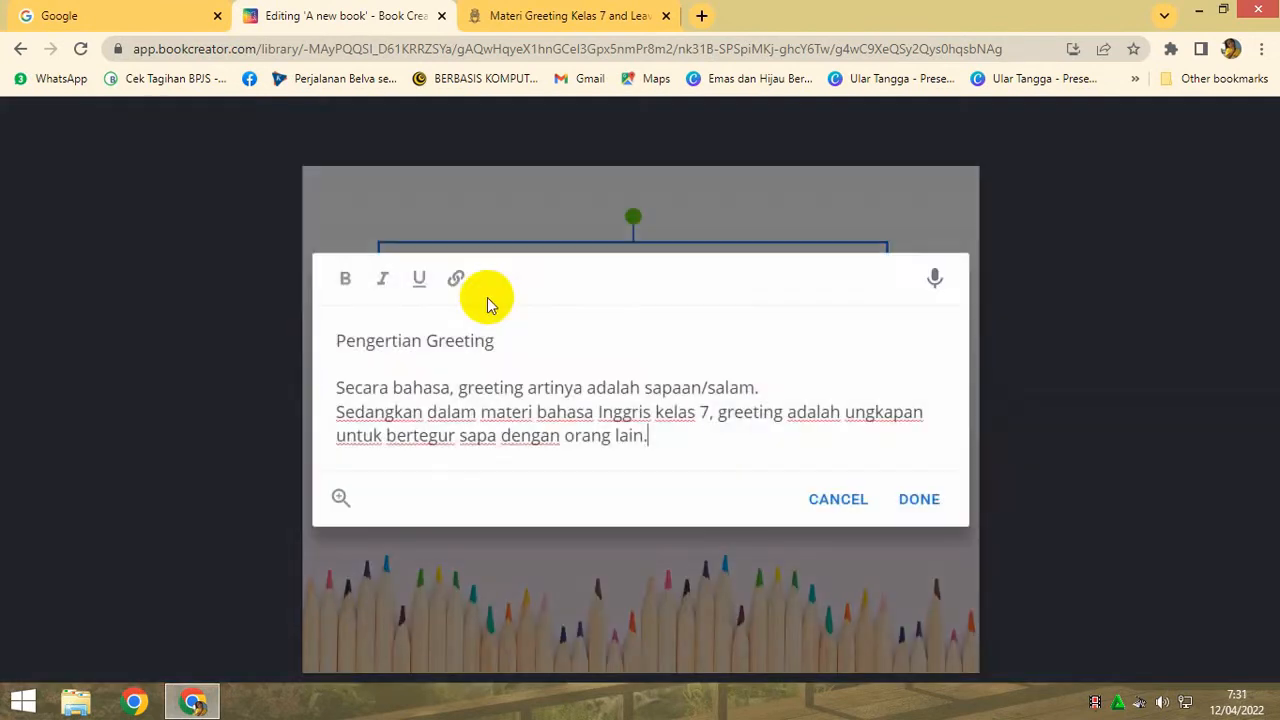
{"action": "left_click", "coordinate": [921, 503]}
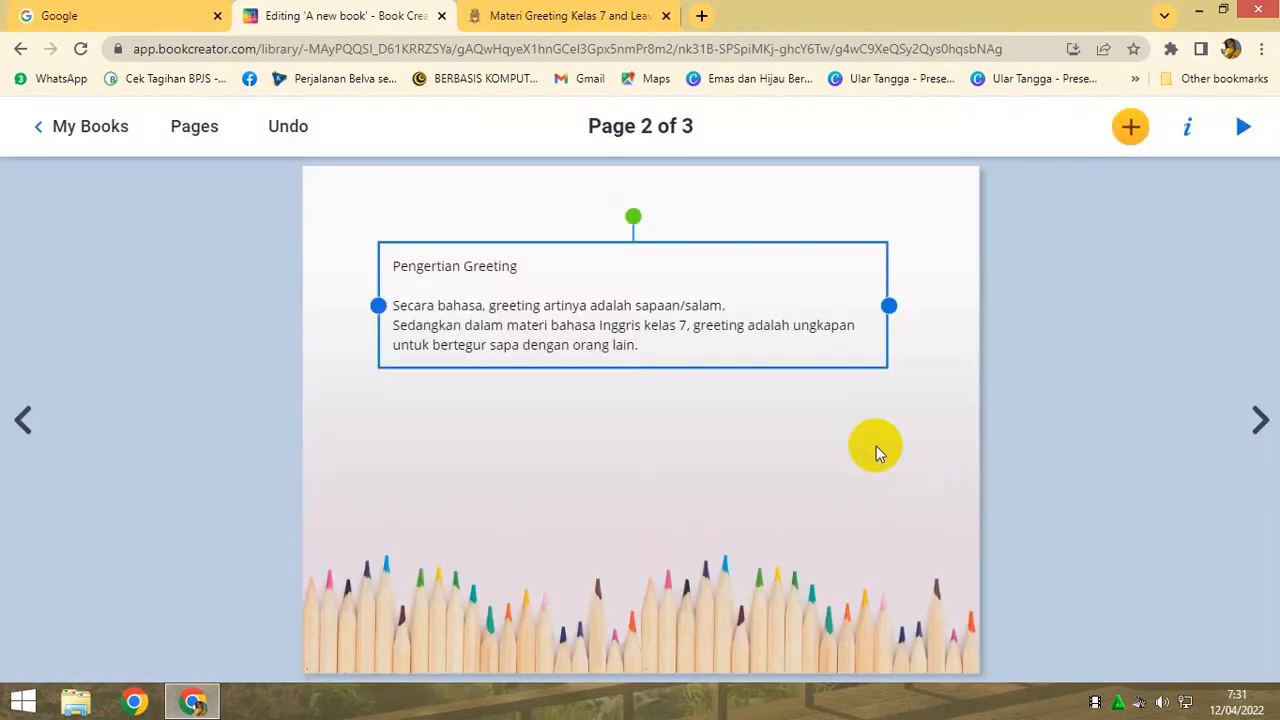
- Set the font of the greeting definition text to Playfair Display after trying Kameron
{"action": "right_click", "coordinate": [733, 306]}
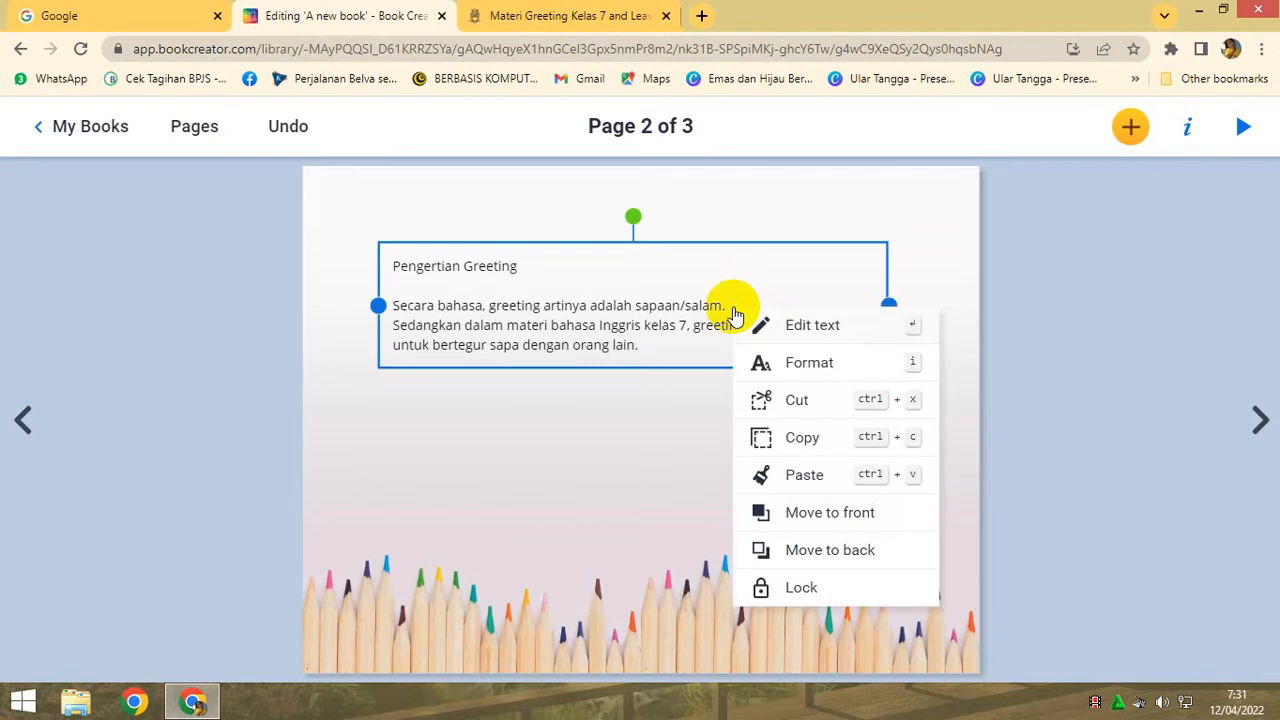
{"action": "left_click", "coordinate": [795, 372]}
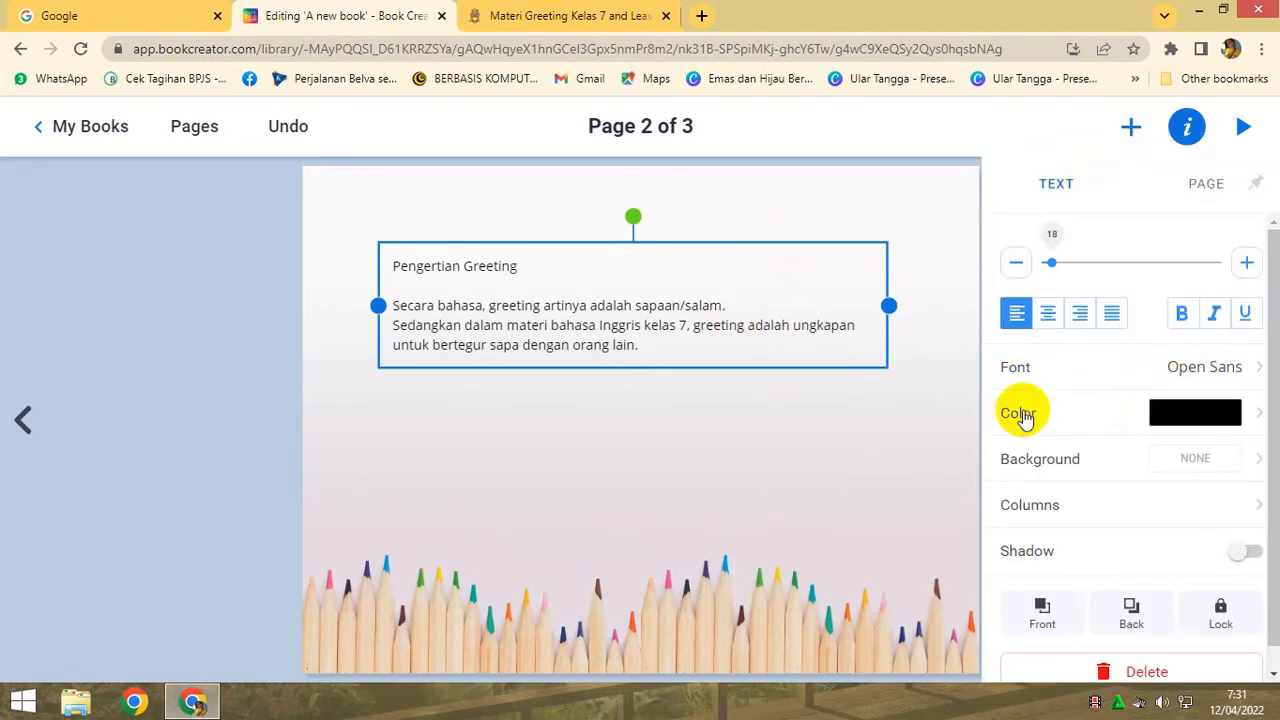
{"action": "left_click", "coordinate": [1252, 370]}
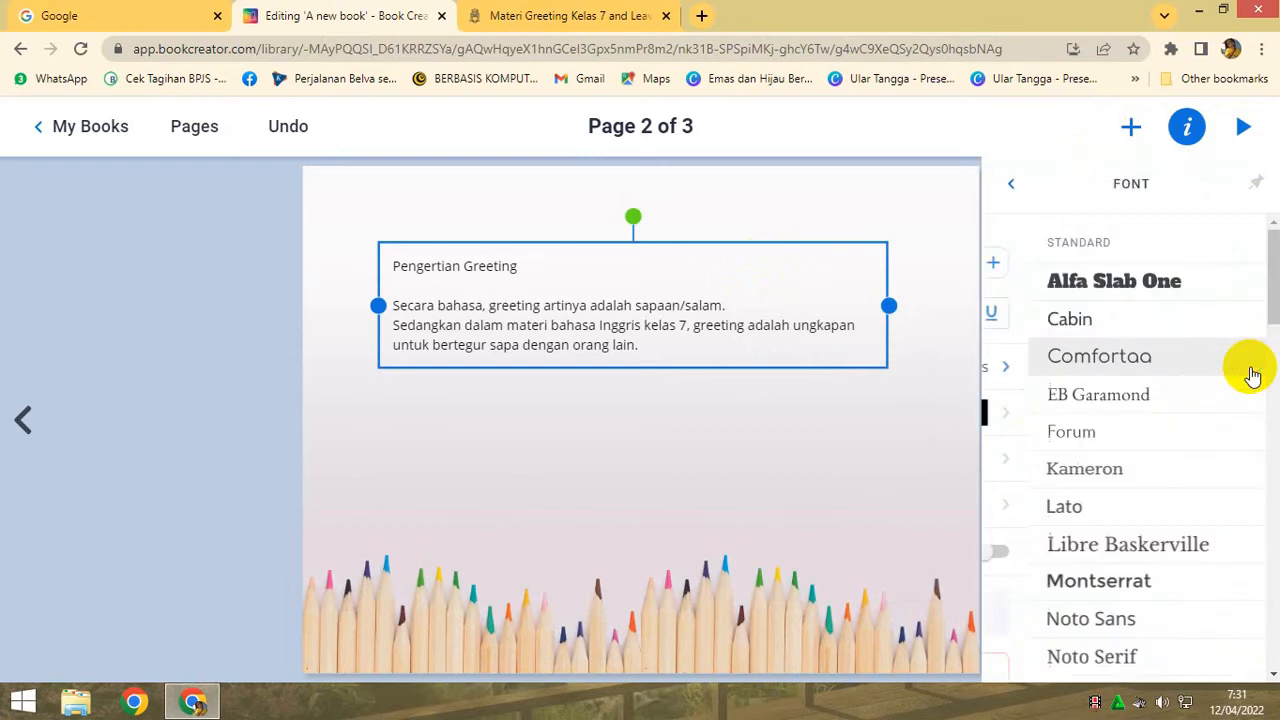
{"action": "left_click", "coordinate": [1060, 480]}
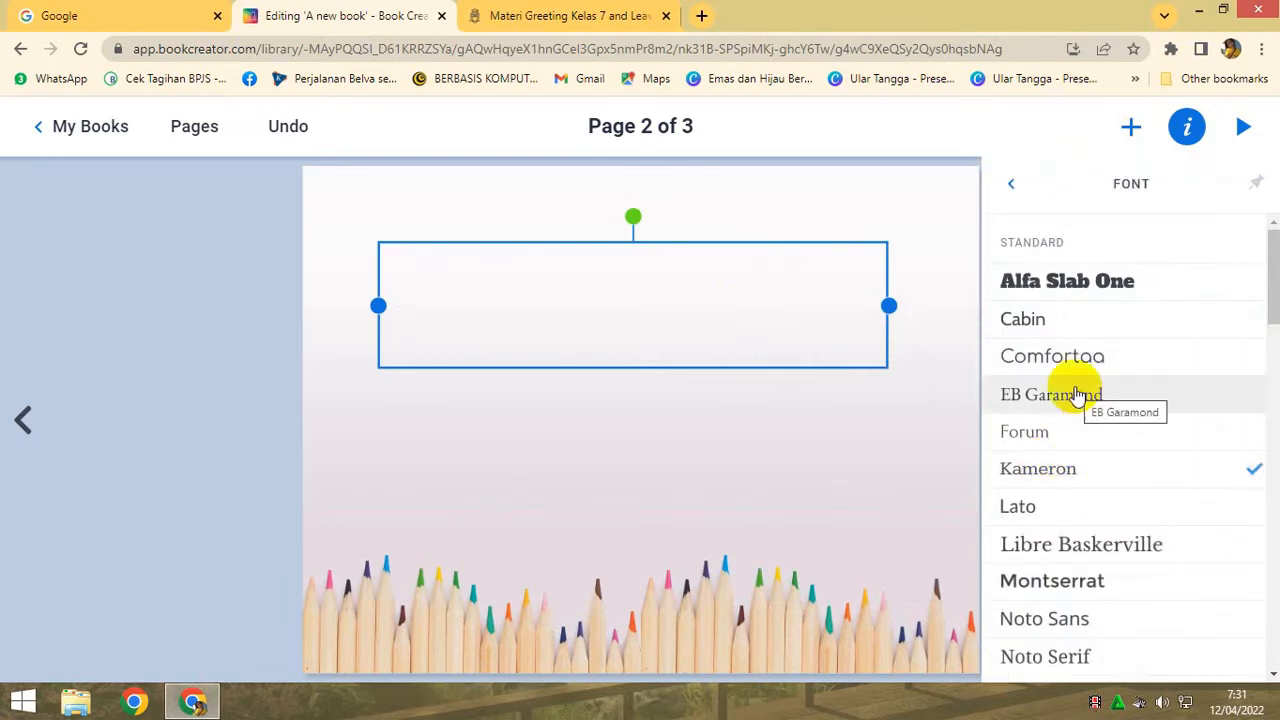
{"action": "scroll", "coordinate": [1076, 393], "scroll_direction": "down", "scroll_amount": 2}
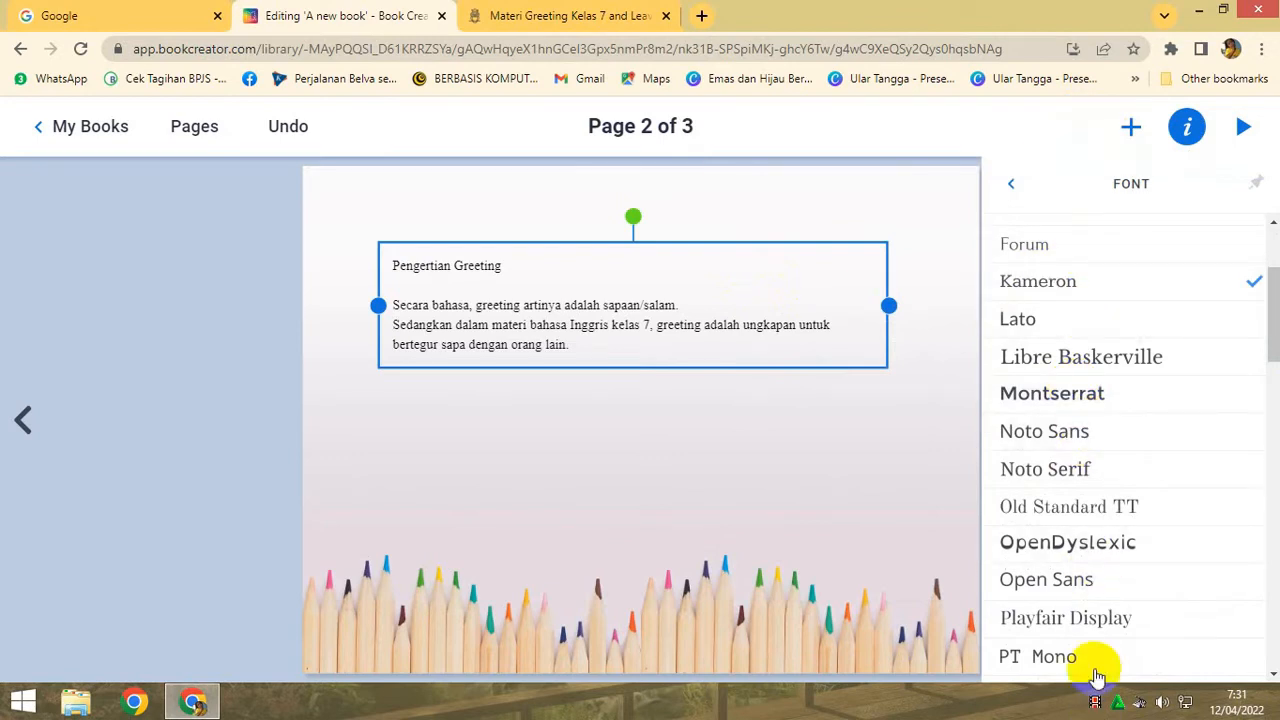
{"action": "left_click", "coordinate": [1090, 618]}
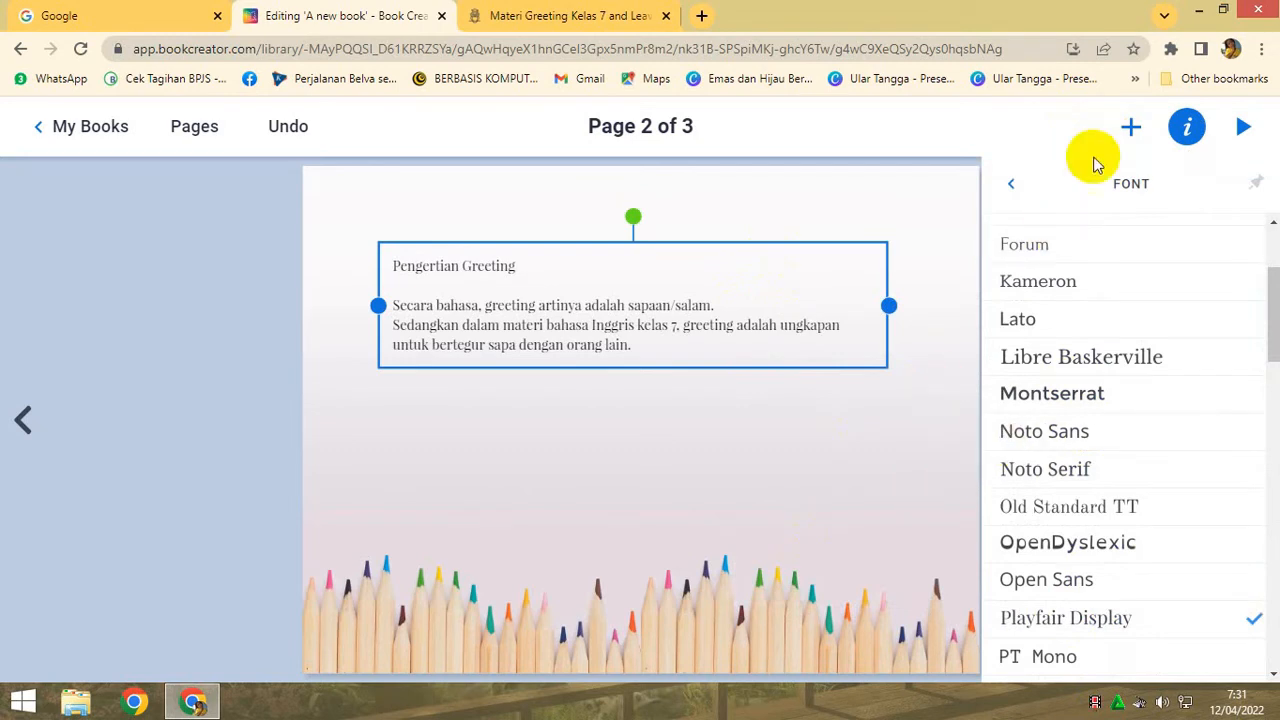
{"action": "left_click", "coordinate": [1011, 185]}
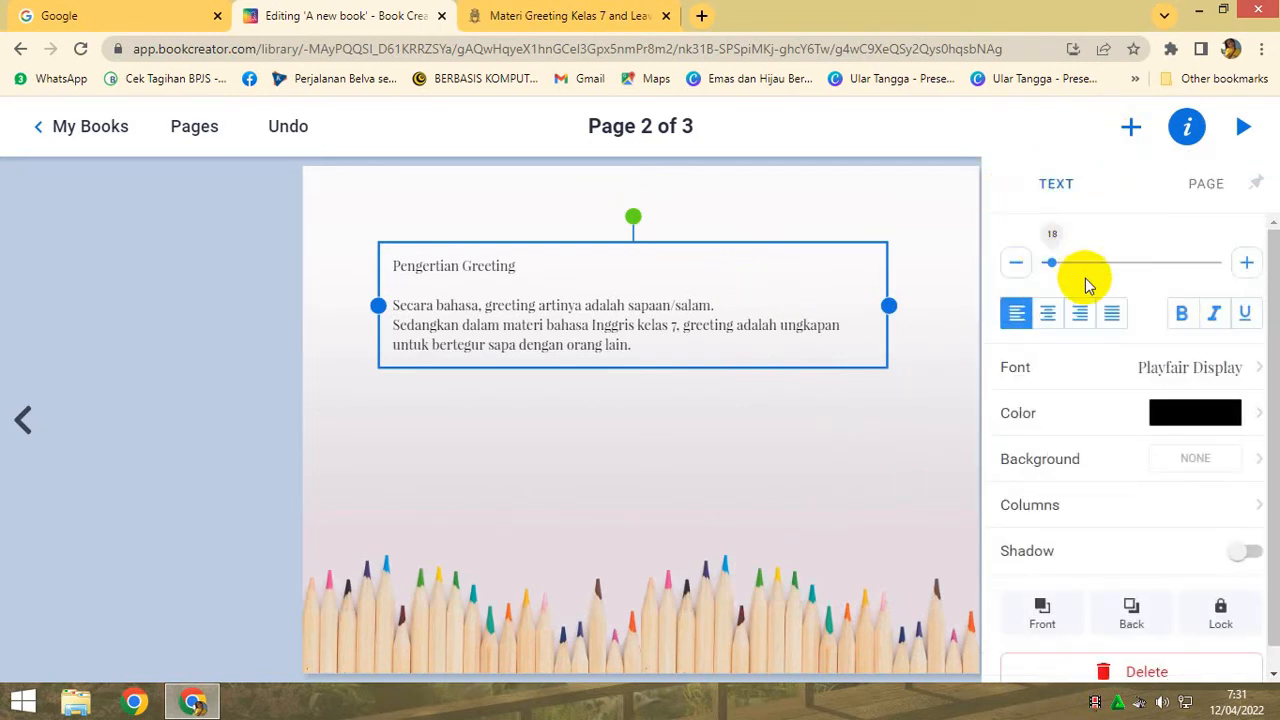
- Enlarge the greeting definition text by four size increments and move it slightly lower and to the right on page 2
{"action": "left_click", "coordinate": [1246, 262]}
{"action": "left_click", "coordinate": [1246, 262]}
{"action": "left_click", "coordinate": [1246, 262]}
{"action": "left_click", "coordinate": [1246, 262]}
{"action": "left_click", "coordinate": [1246, 262]}
{"action": "left_click", "coordinate": [1246, 262]}
{"action": "left_click_drag", "start_coordinate": [683, 310], "coordinate": [704, 370]}
{"action": "left_click", "coordinate": [785, 484]}
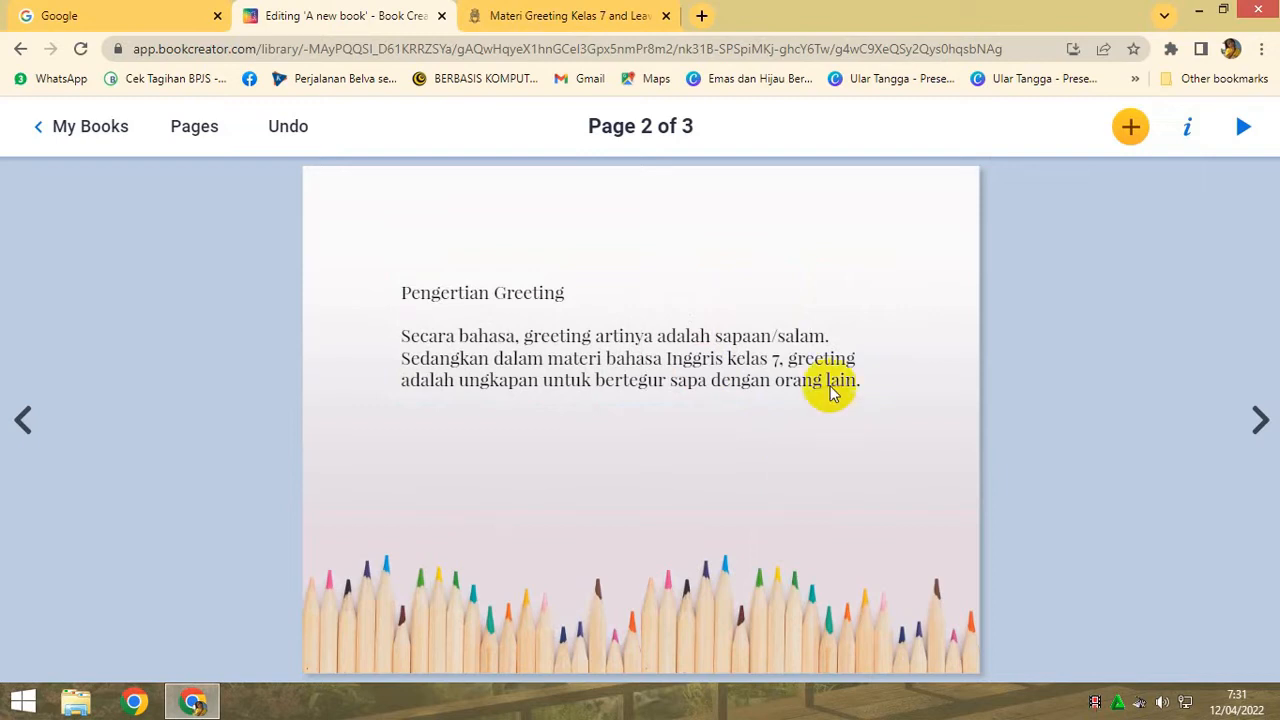
- Return to the book's cover
{"action": "left_click", "coordinate": [20, 432]}
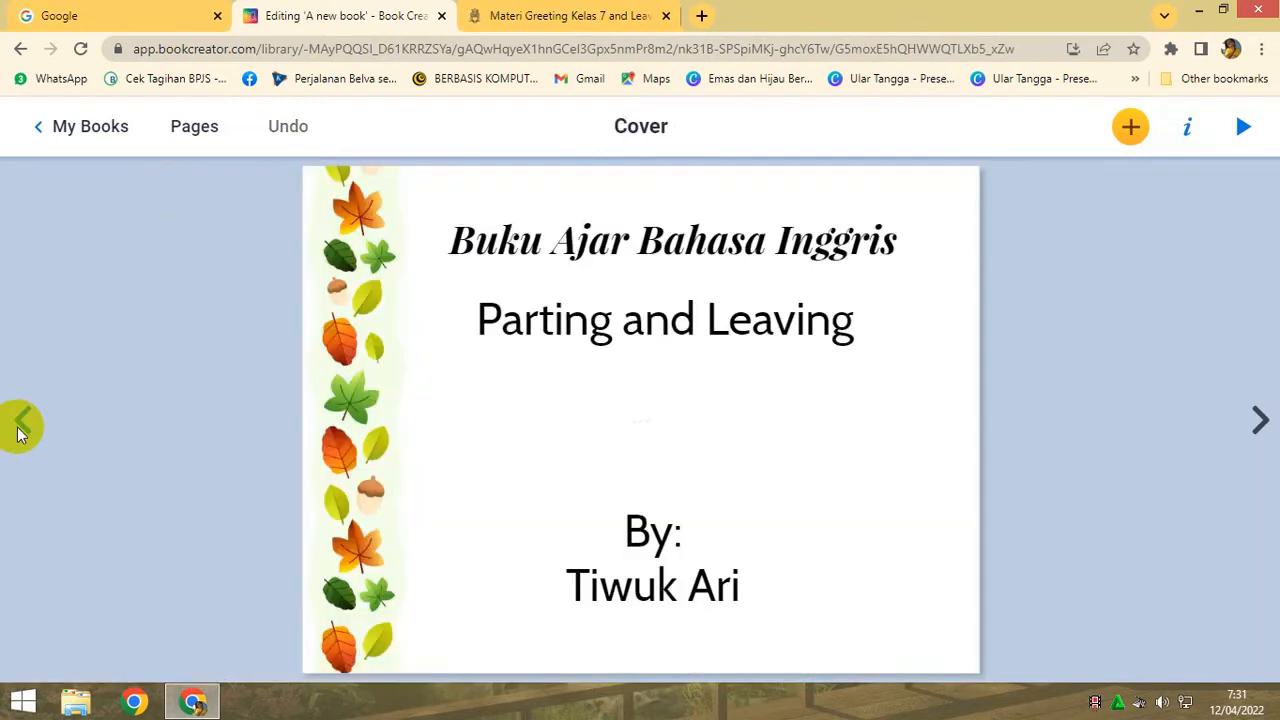
- Shrink the picture of the two children on the cover and place it centred between the Parting and Leaving title and the author text
{"action": "left_click", "coordinate": [706, 458]}
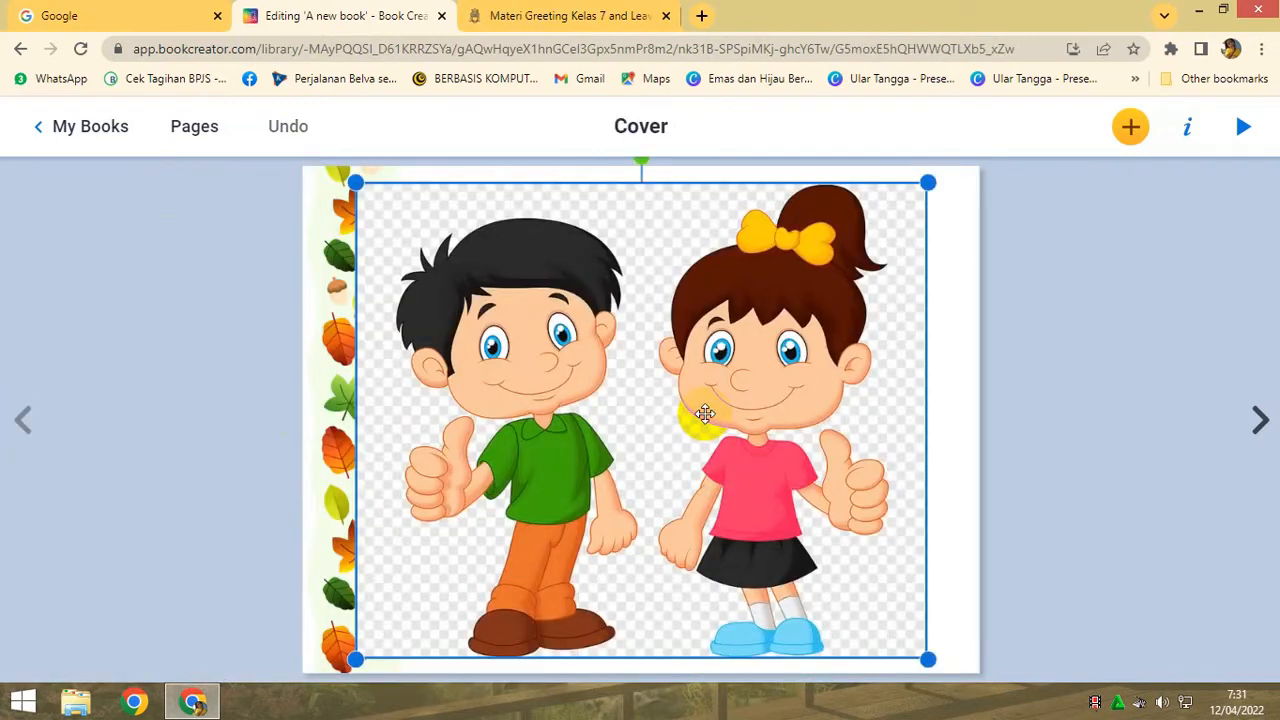
{"action": "left_click_drag", "start_coordinate": [927, 184], "coordinate": [634, 427]}
{"action": "left_click_drag", "start_coordinate": [356, 660], "coordinate": [522, 520]}
{"action": "left_click_drag", "start_coordinate": [565, 480], "coordinate": [657, 443]}
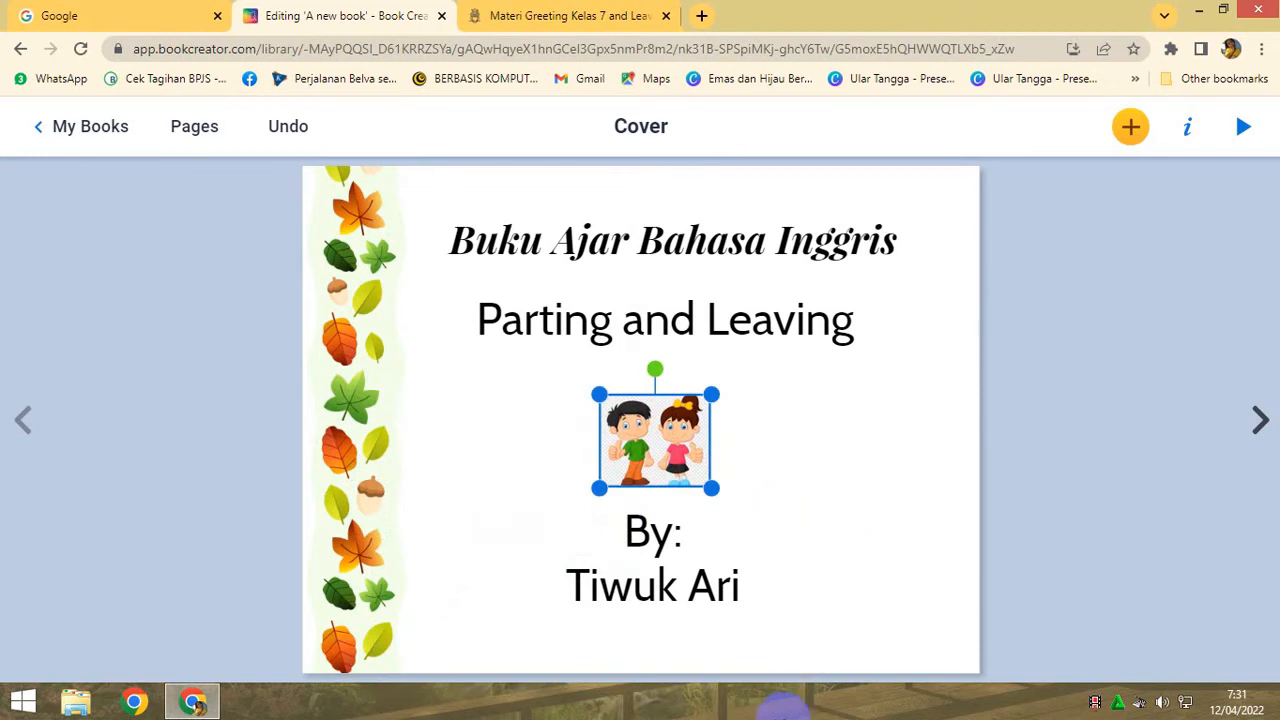
- Move the greeting definition text box higher on page 2
{"action": "left_click", "coordinate": [1258, 420]}
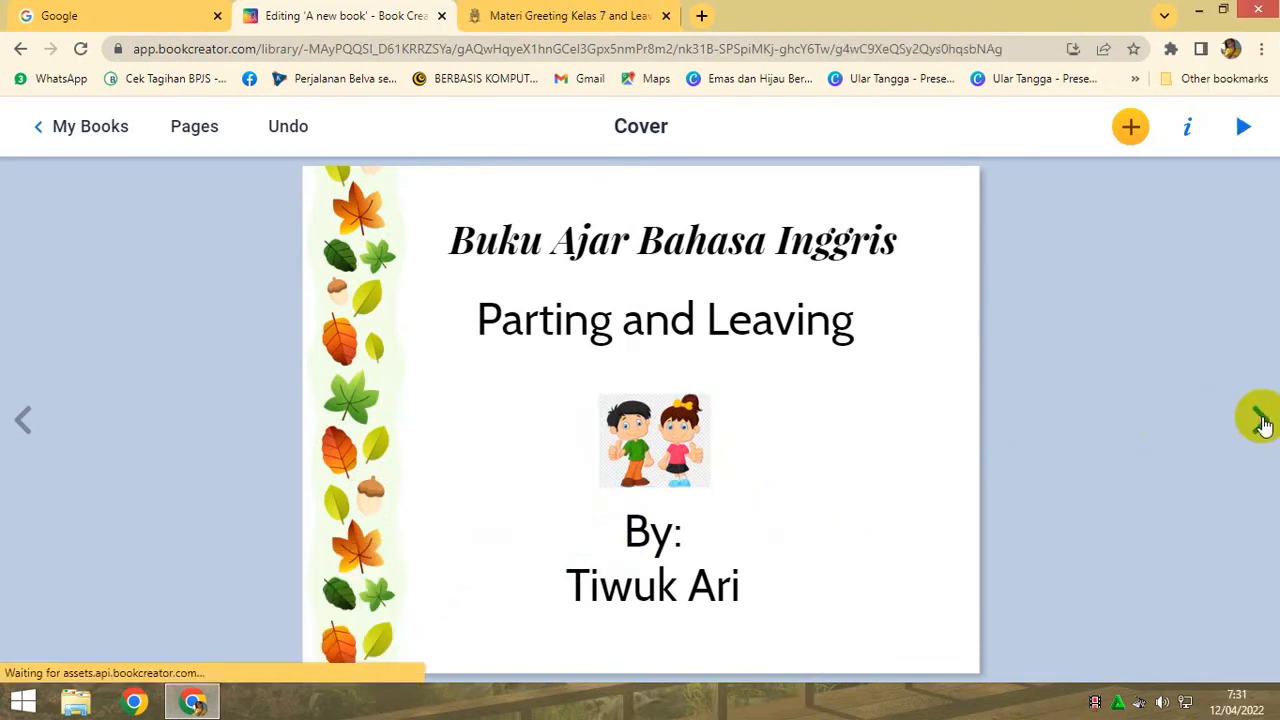
{"action": "left_click", "coordinate": [601, 373]}
{"action": "left_click_drag", "start_coordinate": [598, 365], "coordinate": [599, 333]}
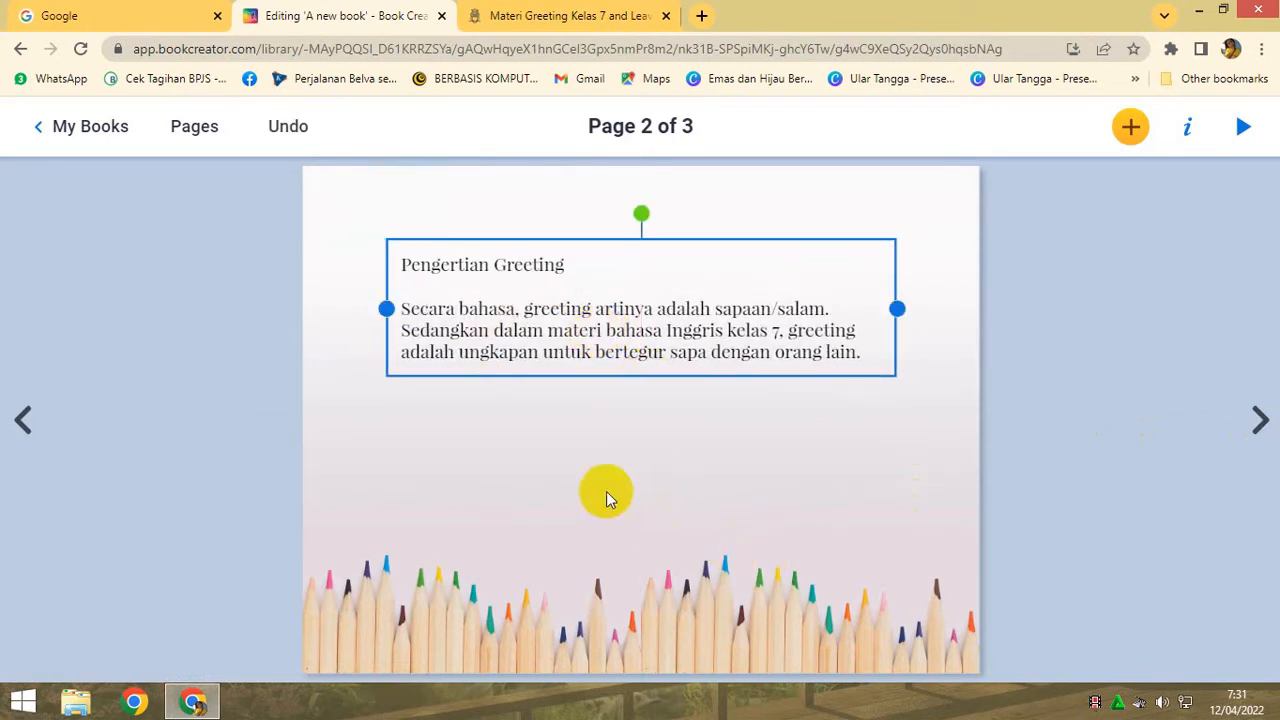
- Search for images of "anak melambaikan tangan" for page 2, extending the search to Google
{"action": "left_click", "coordinate": [1130, 130]}
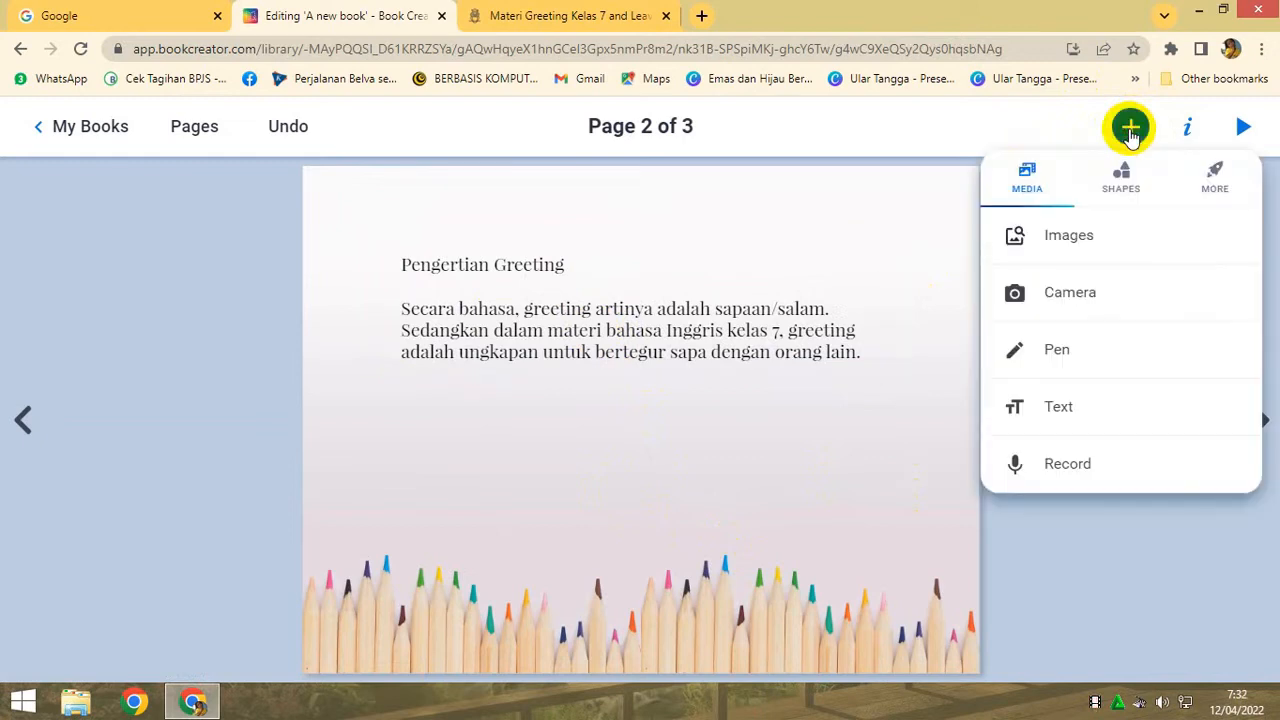
{"action": "left_click", "coordinate": [1066, 246]}
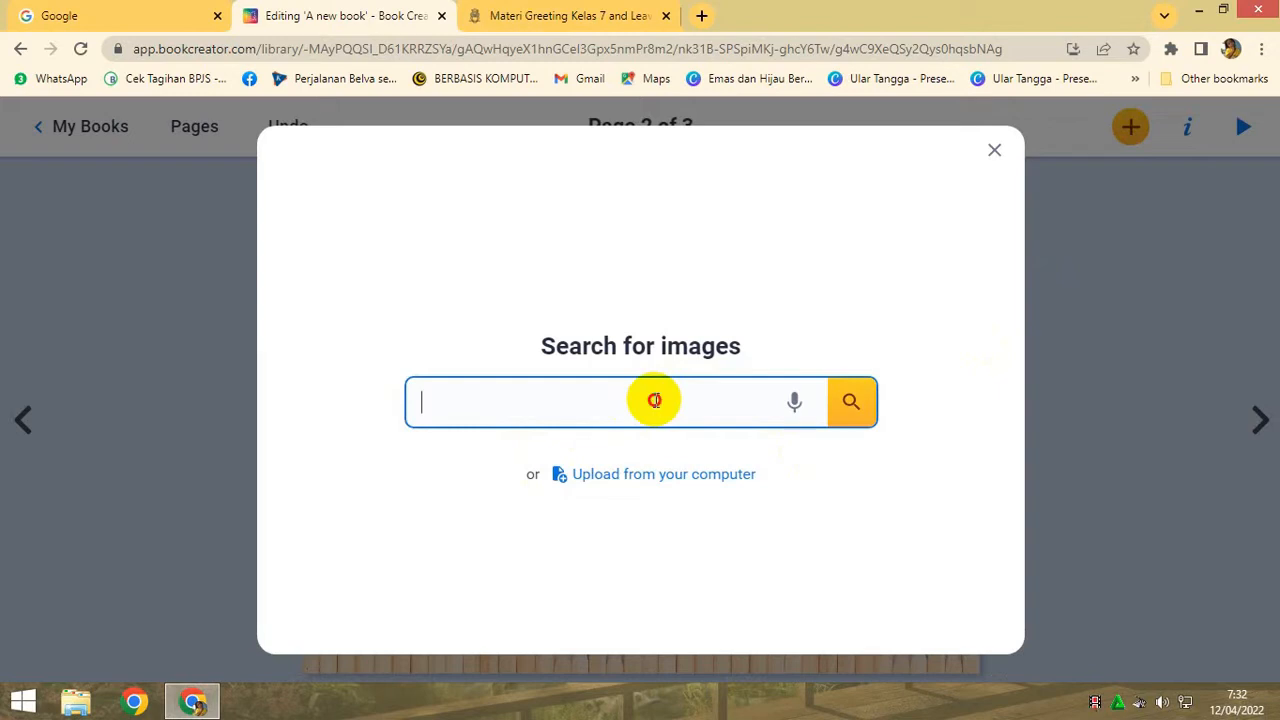
{"action": "left_click", "coordinate": [654, 400]}
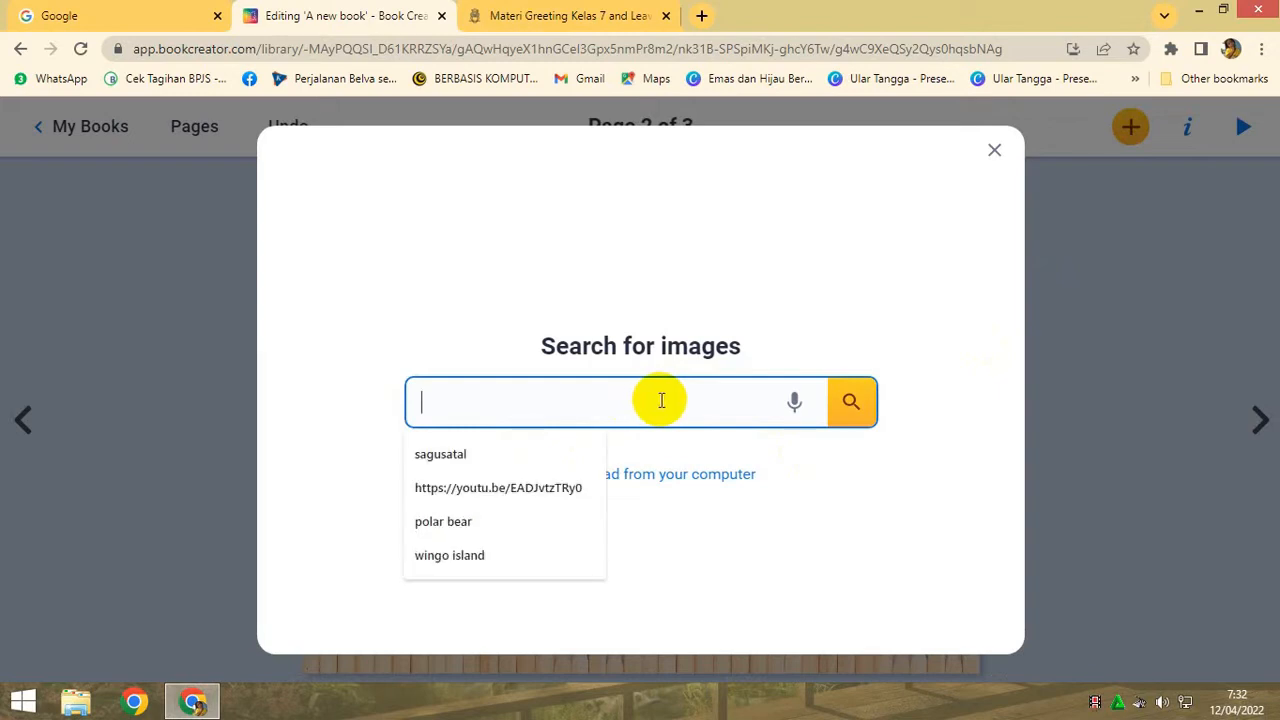
{"action": "type", "text": "anak melambaikan tan"}
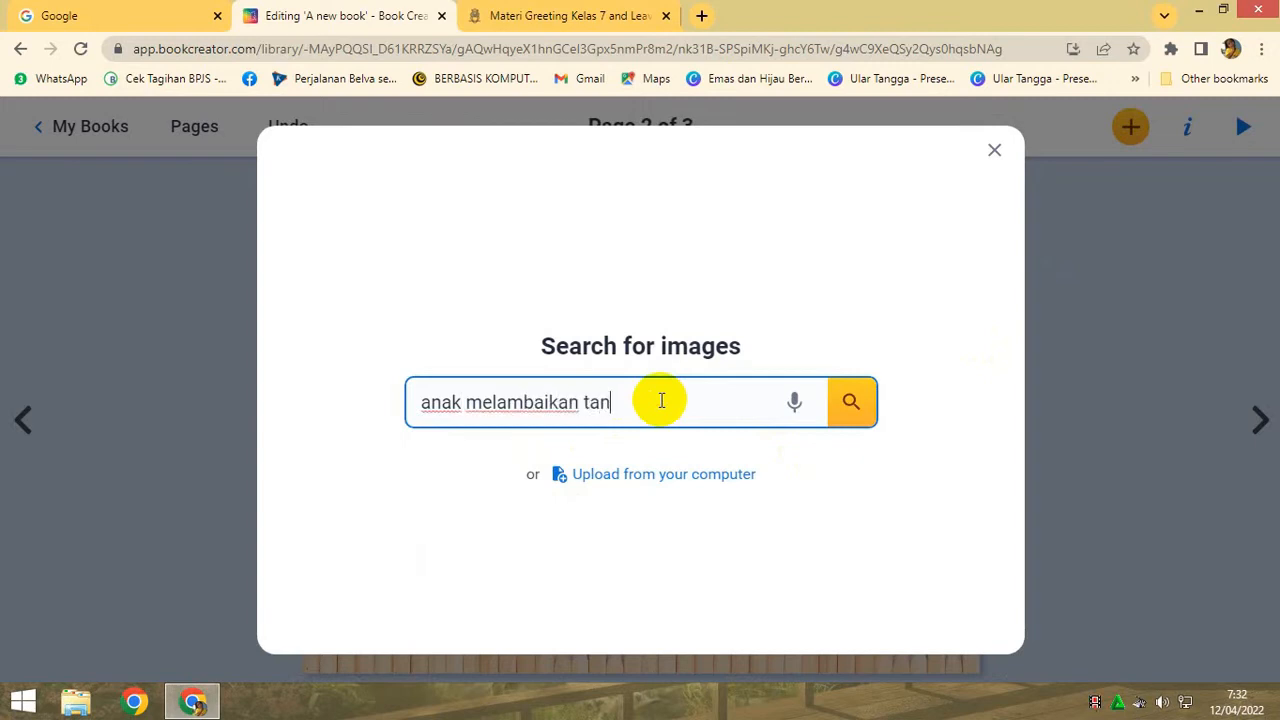
{"action": "type", "text": "gan"}
{"action": "left_click", "coordinate": [866, 403]}
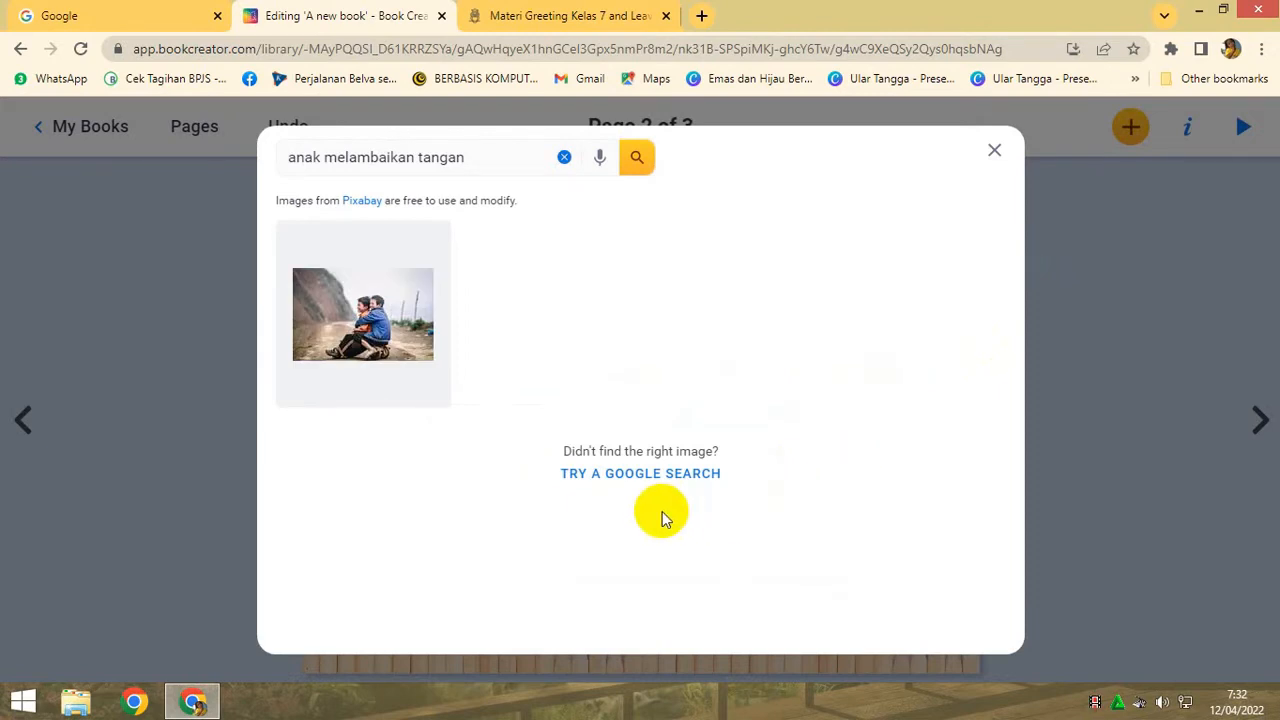
{"action": "left_click", "coordinate": [665, 482]}
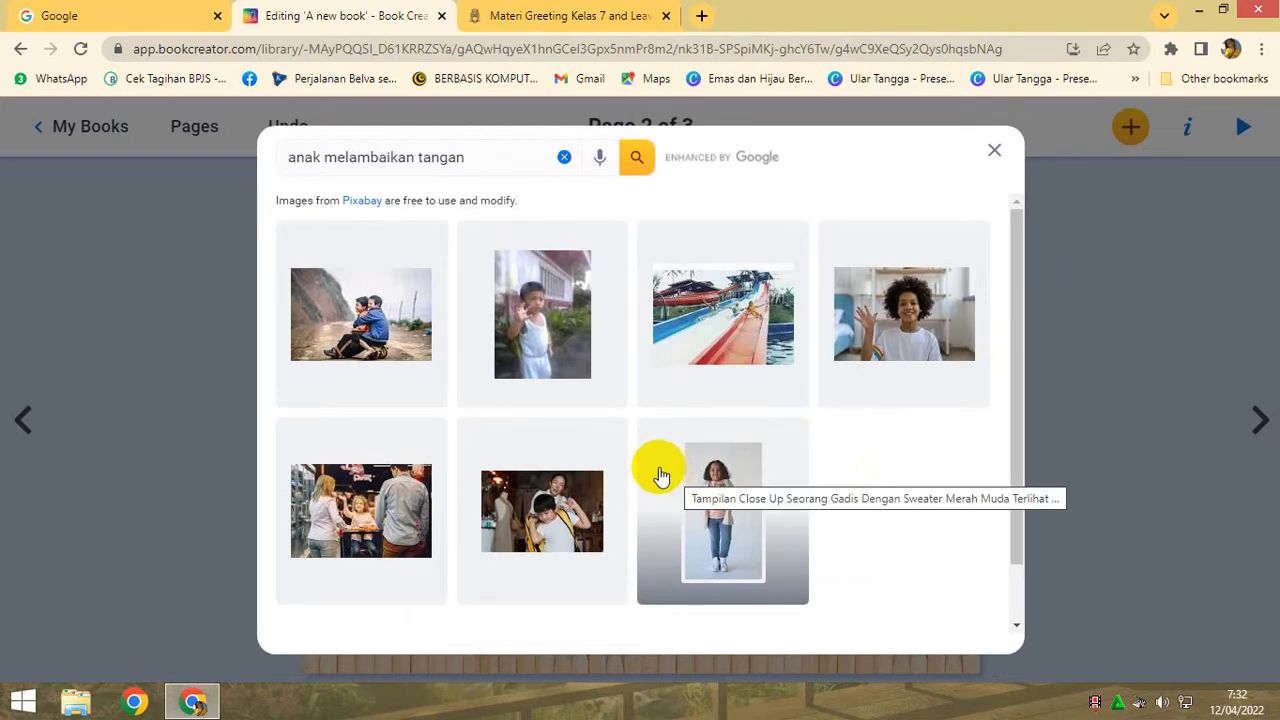
{"action": "scroll", "coordinate": [583, 362], "scroll_direction": "down", "scroll_amount": 1}
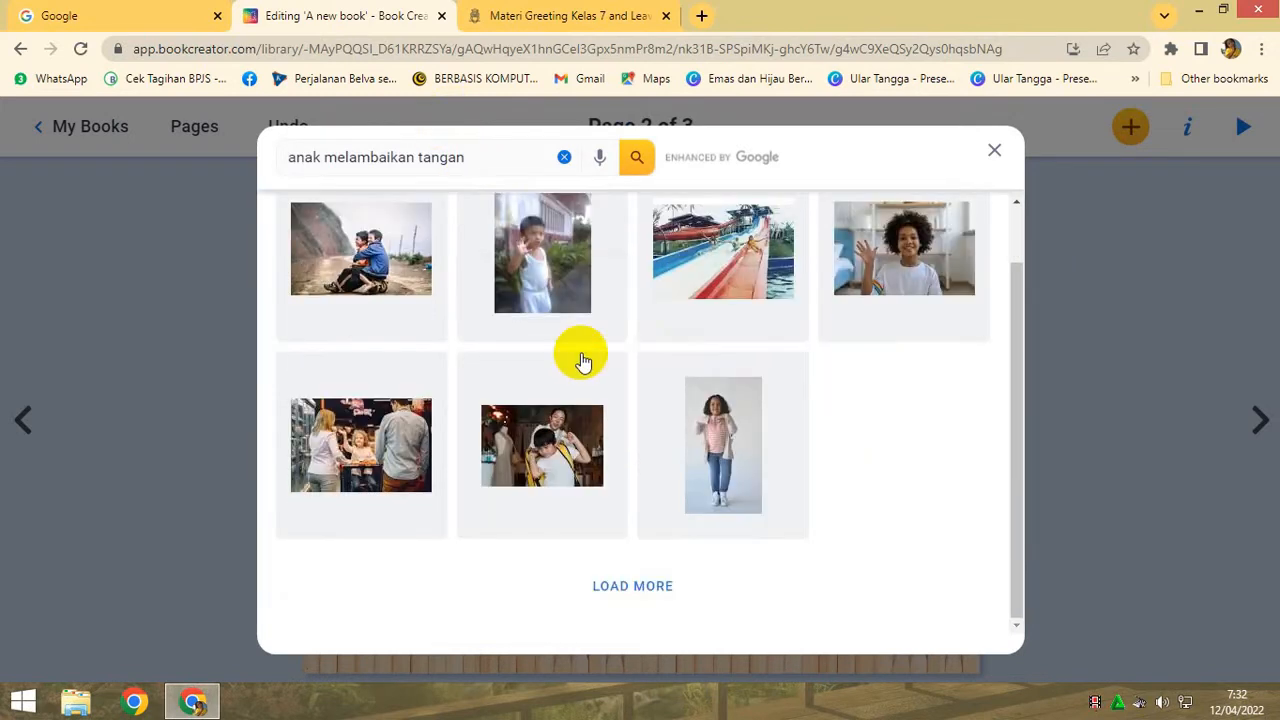
- Refine the image search to "anak melambaikan tangan kartun", look through the extra results, and close the search without adding a picture
{"action": "left_click", "coordinate": [487, 158]}
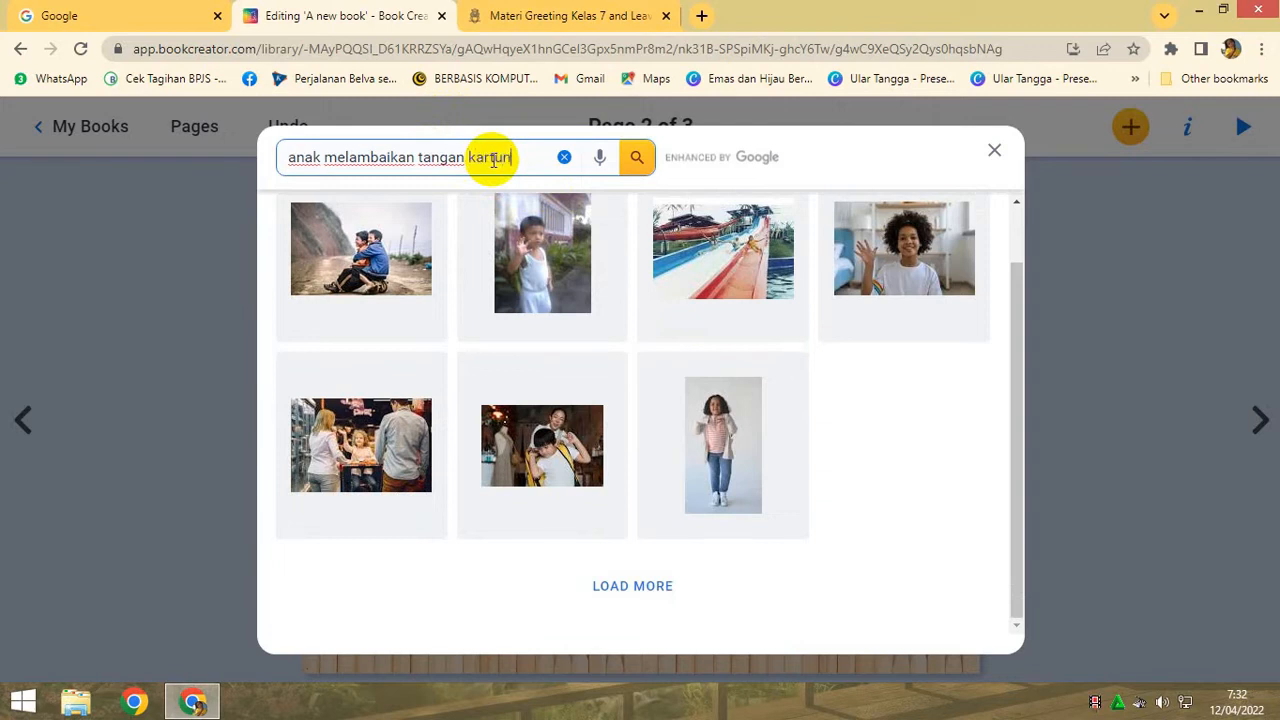
{"action": "type", "text": "kartun"}
{"action": "key", "text": "Return"}
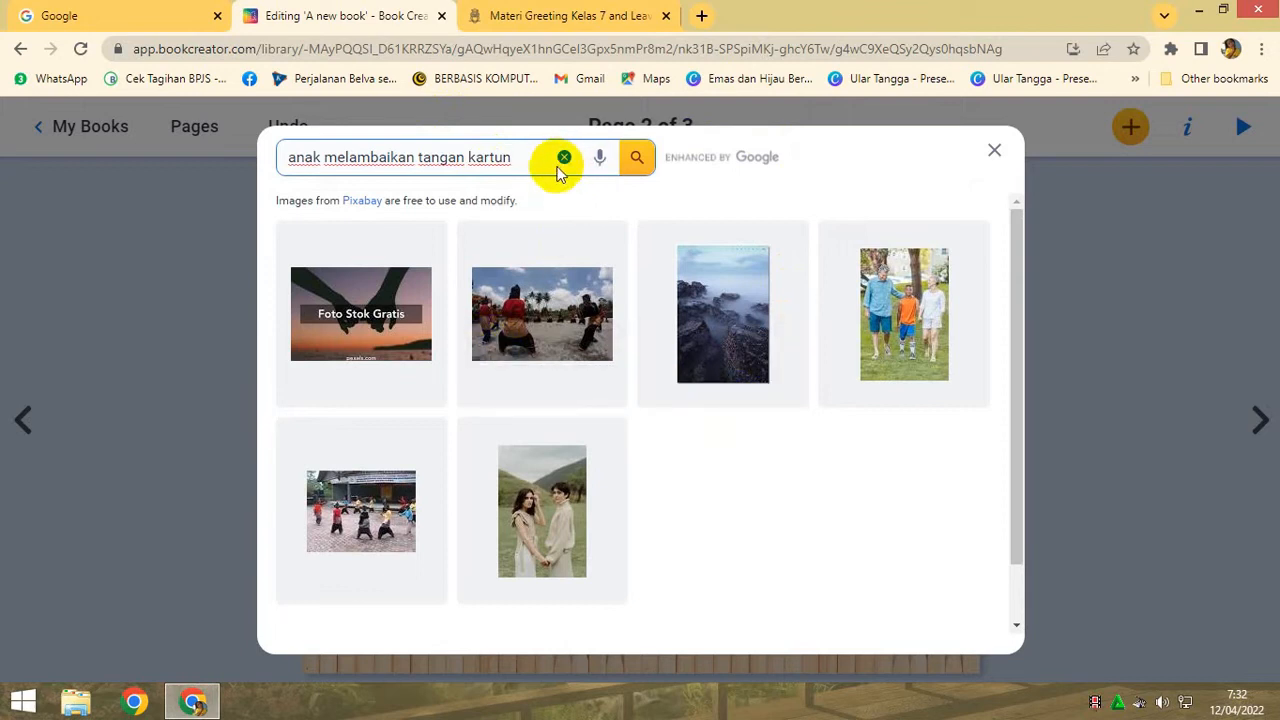
{"action": "left_click", "coordinate": [378, 318]}
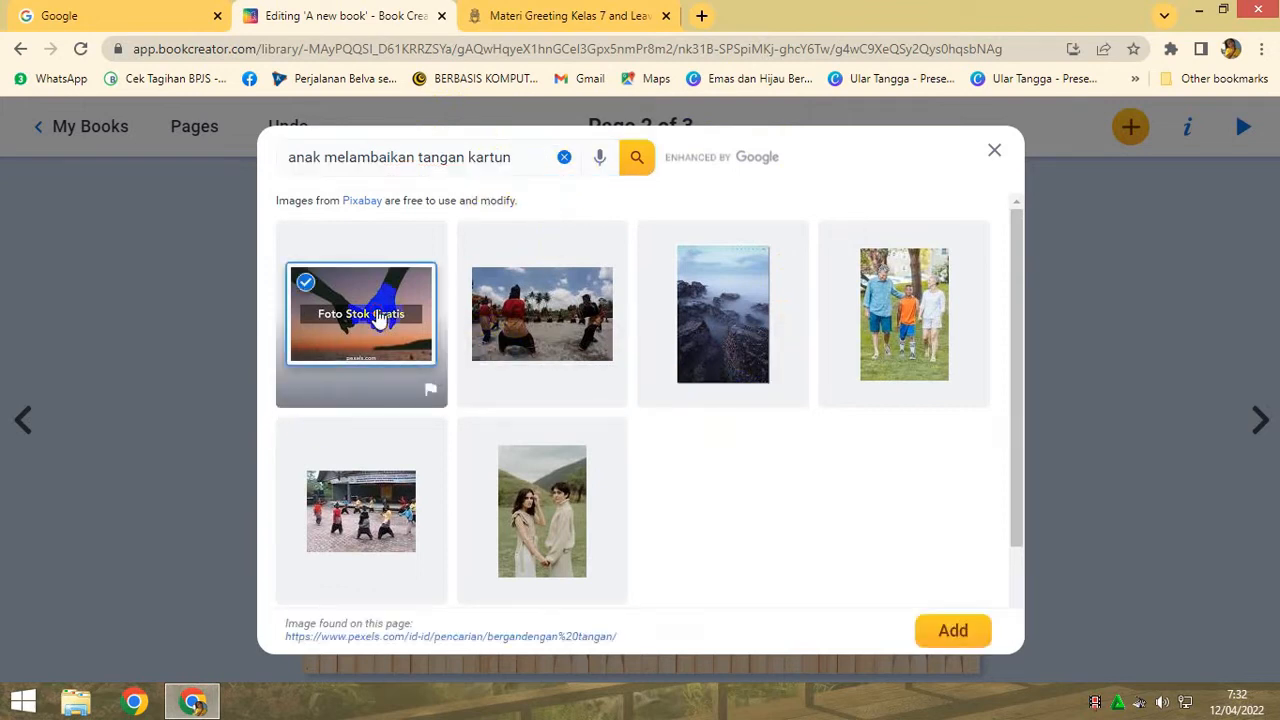
{"action": "left_click", "coordinate": [378, 318]}
{"action": "scroll", "coordinate": [686, 414], "scroll_direction": "down", "scroll_amount": 1}
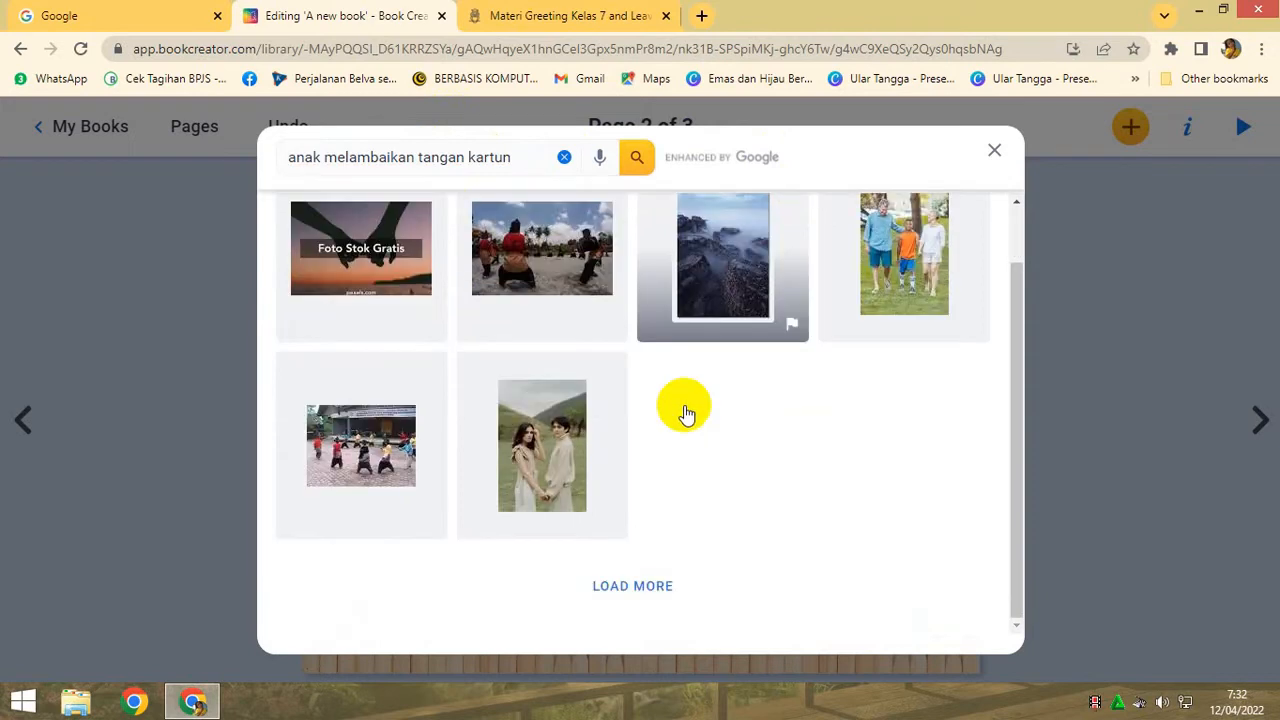
{"action": "left_click", "coordinate": [665, 590]}
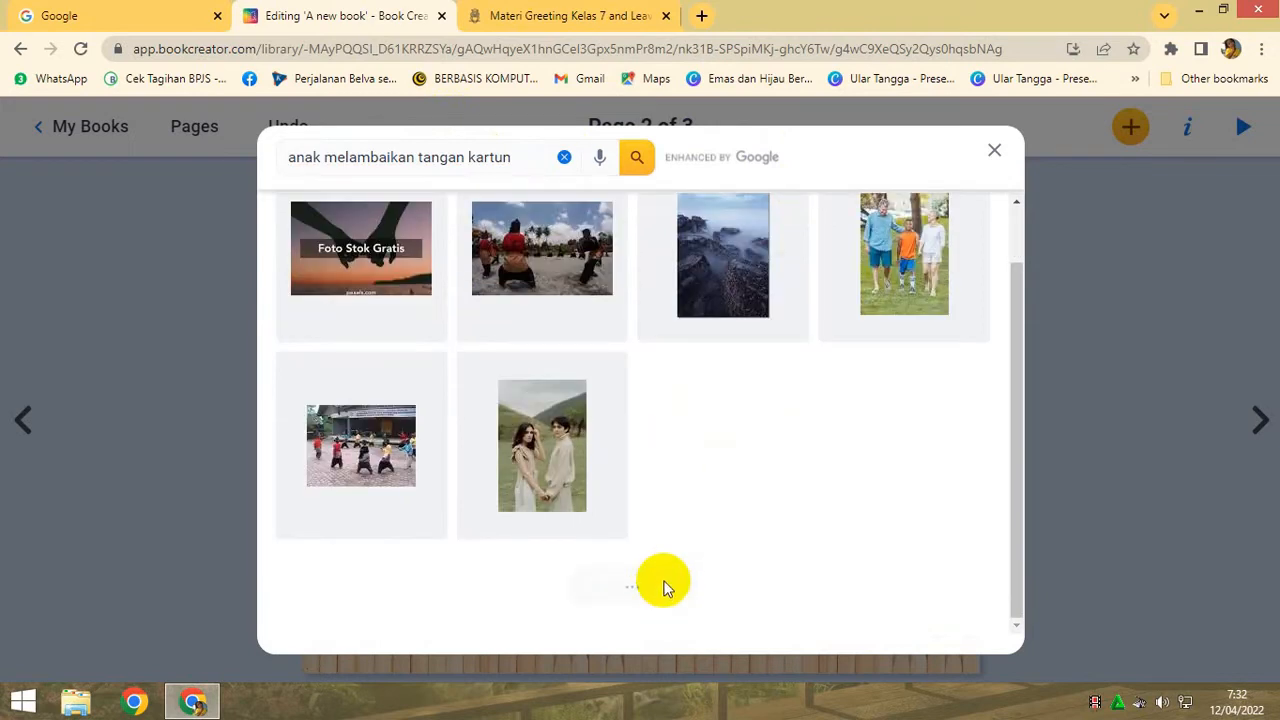
{"action": "scroll", "coordinate": [680, 585], "scroll_direction": "down", "scroll_amount": 2}
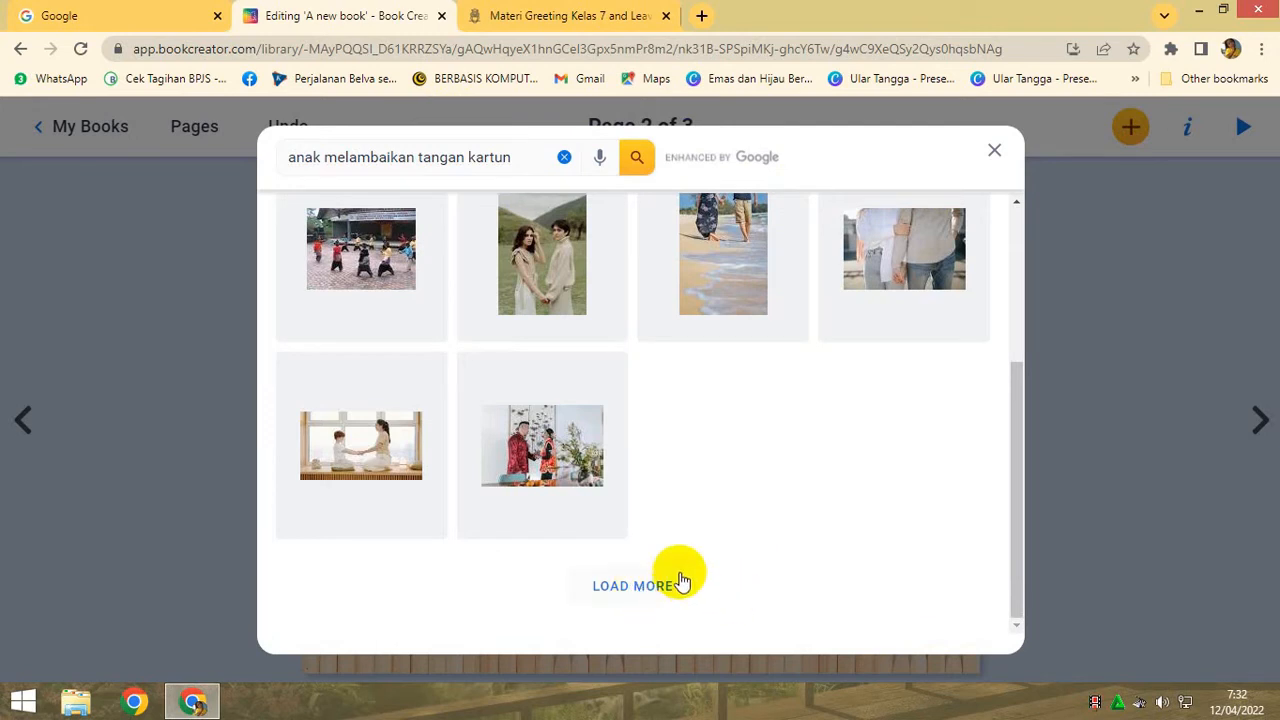
{"action": "left_click_drag", "start_coordinate": [1017, 474], "coordinate": [994, 251]}
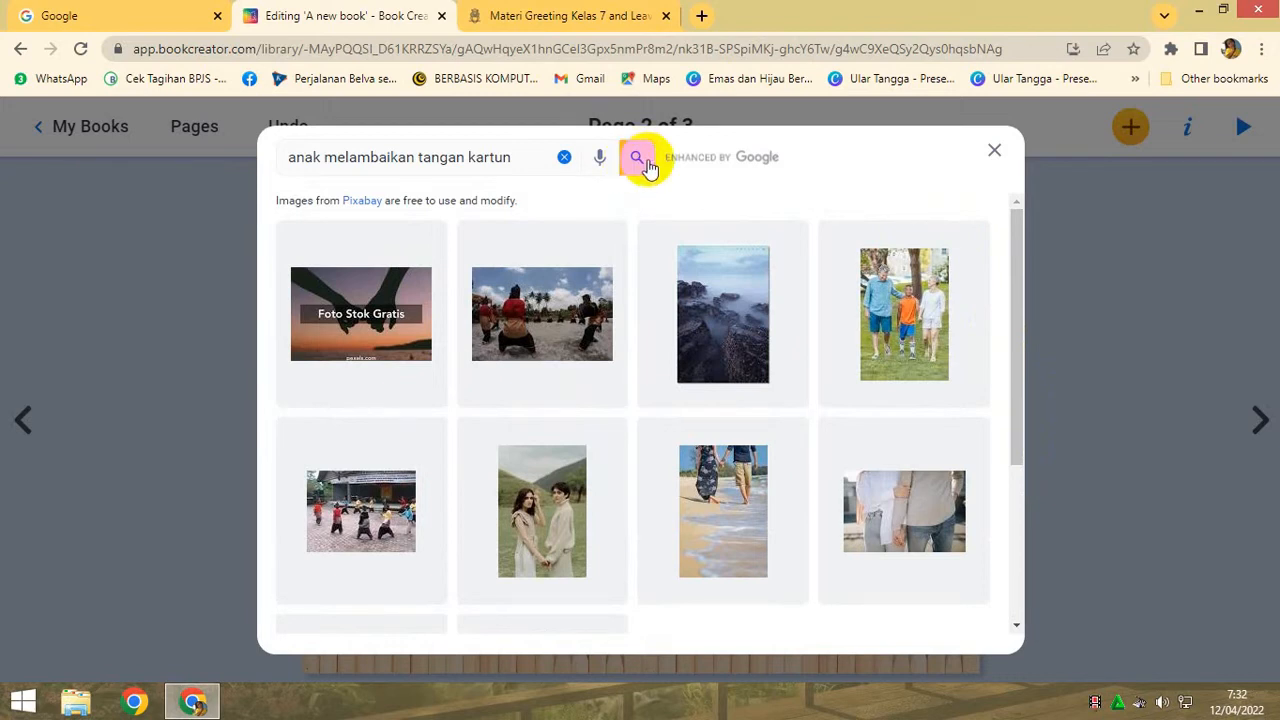
{"action": "left_click", "coordinate": [994, 150]}
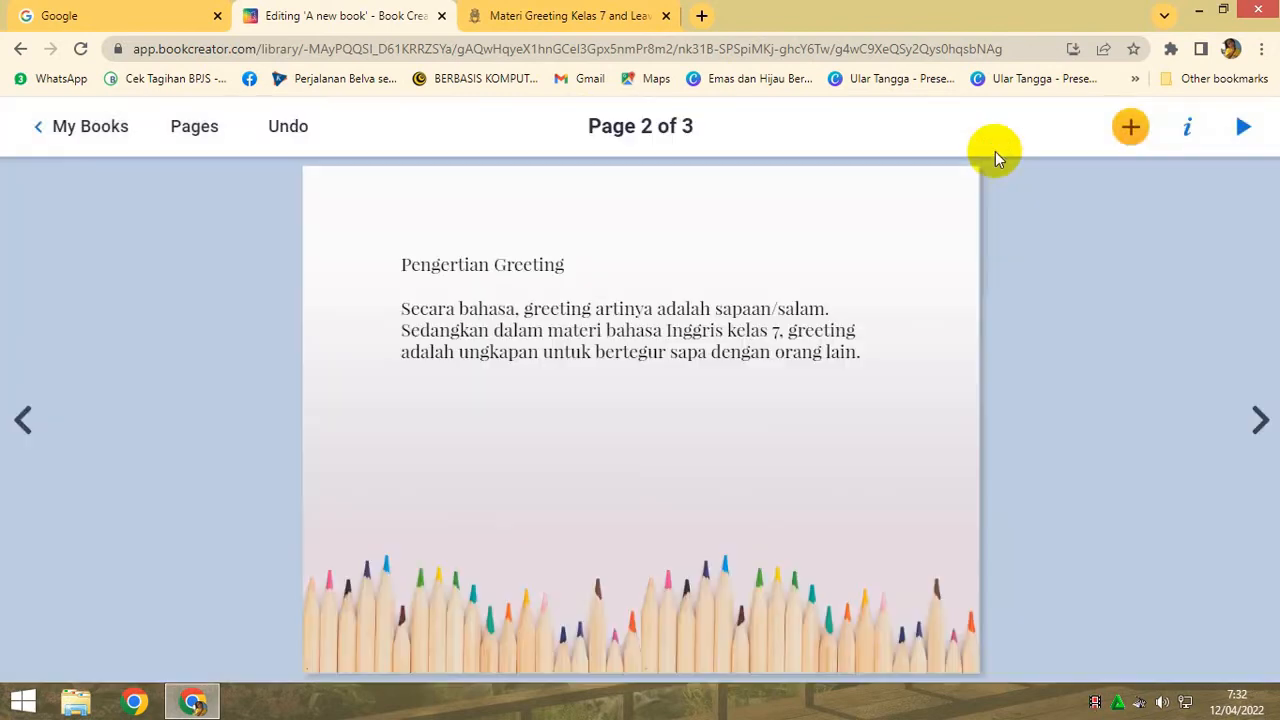
- Upload the image guru ngajar2 from the computer's Pictures folder to page 2
{"action": "left_click", "coordinate": [1135, 130]}
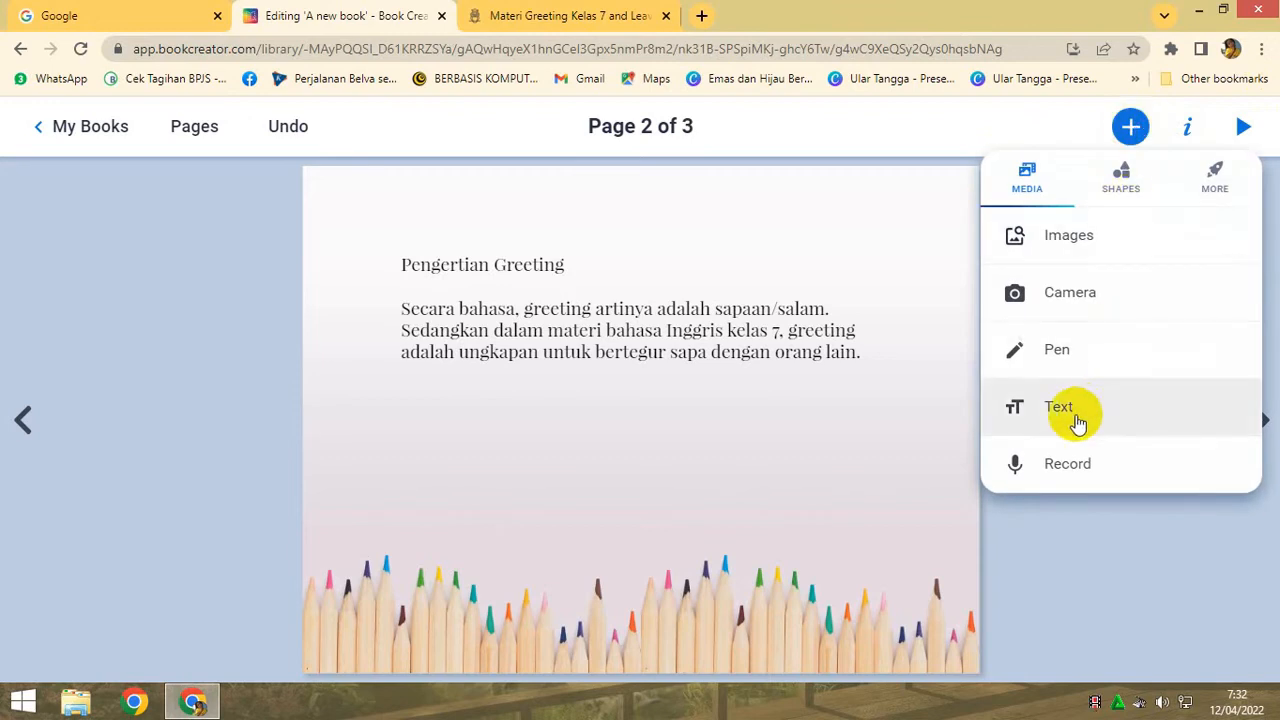
{"action": "left_click", "coordinate": [1060, 236]}
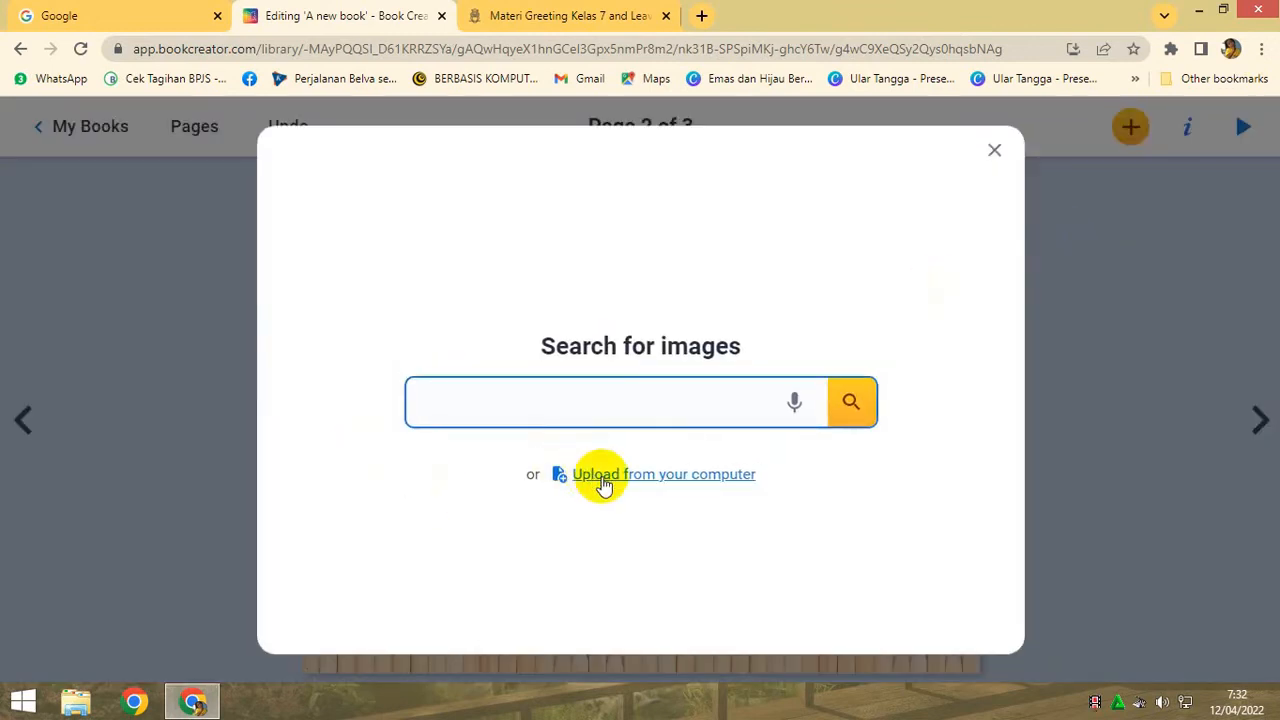
{"action": "left_click", "coordinate": [604, 478]}
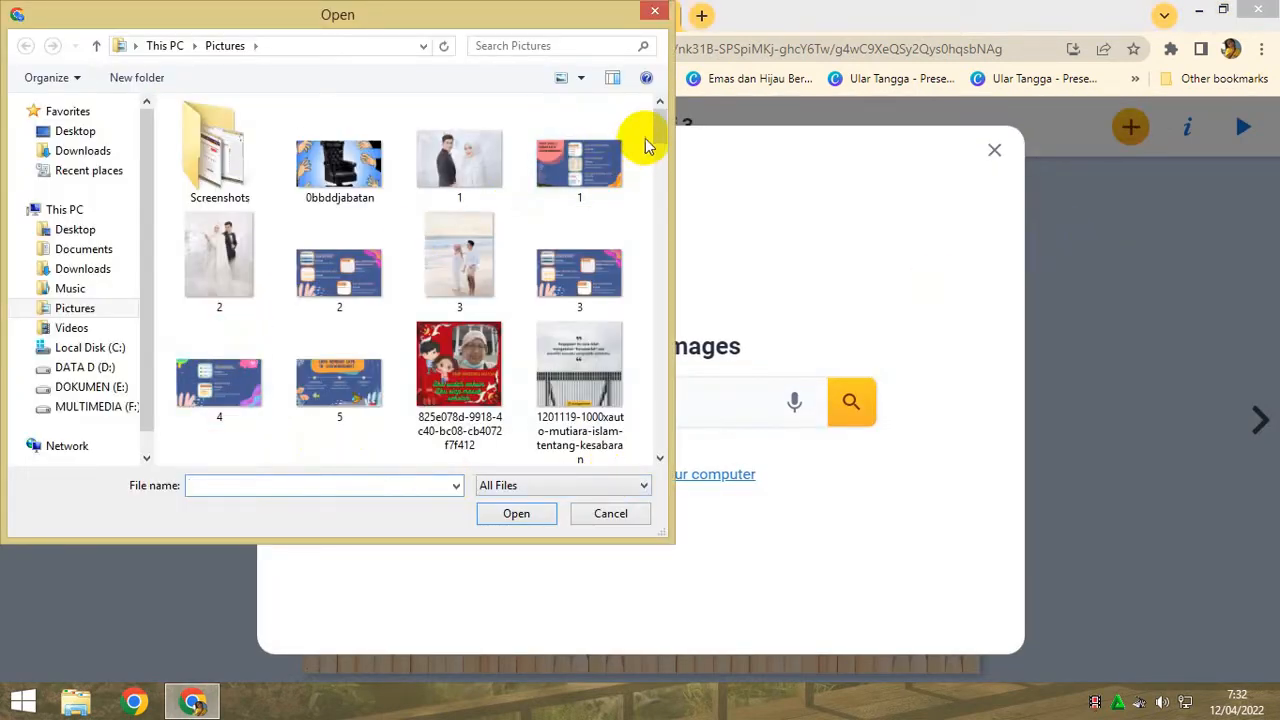
{"action": "left_click_drag", "start_coordinate": [658, 116], "coordinate": [659, 200]}
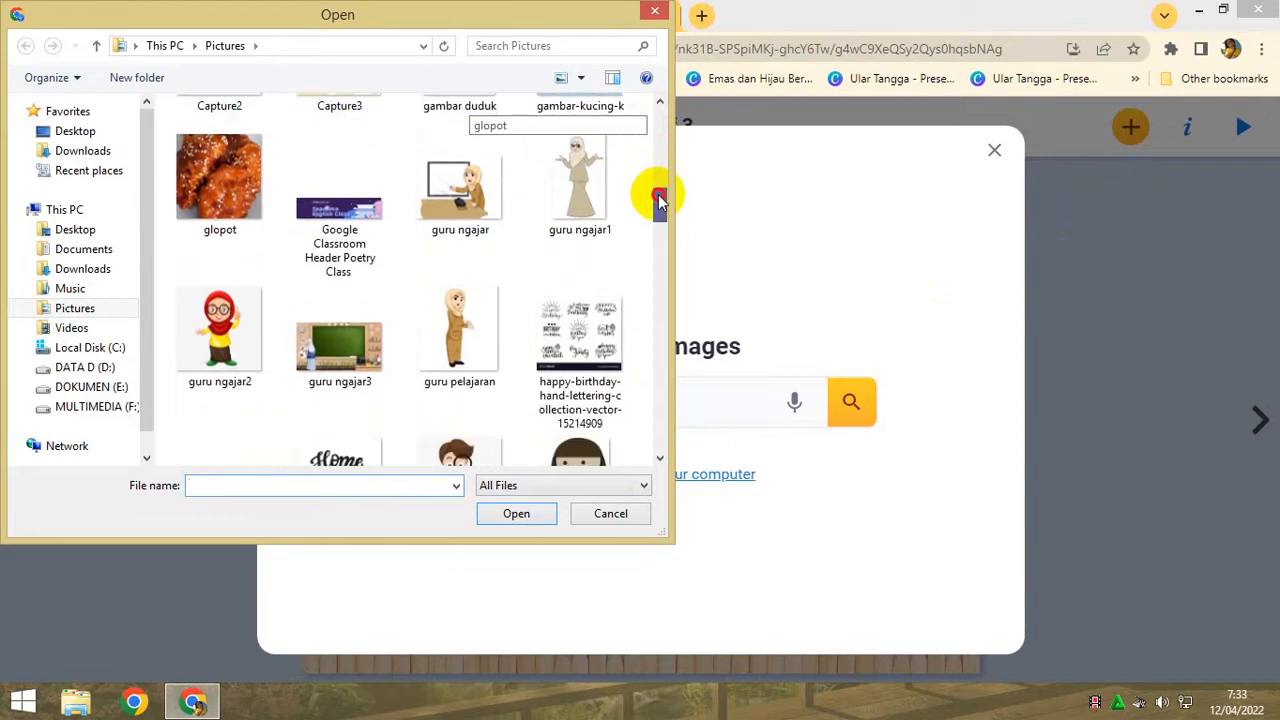
{"action": "left_click", "coordinate": [216, 345]}
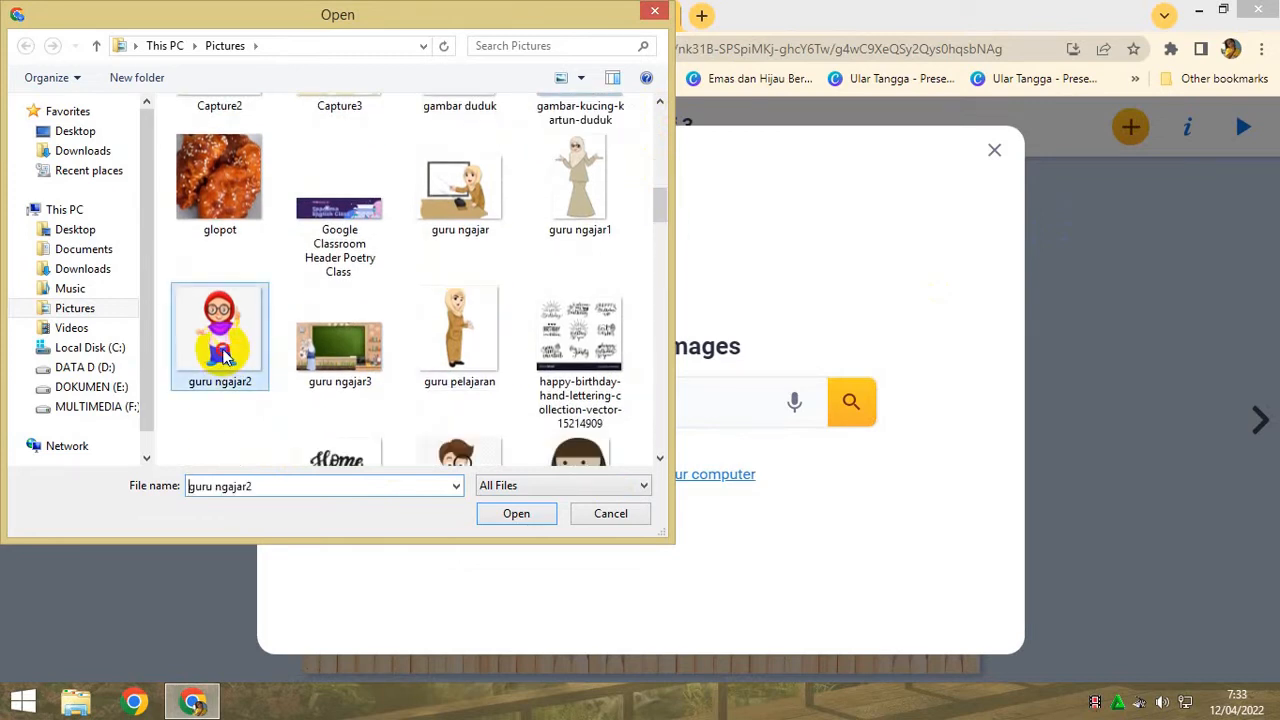
{"action": "left_click", "coordinate": [510, 515]}
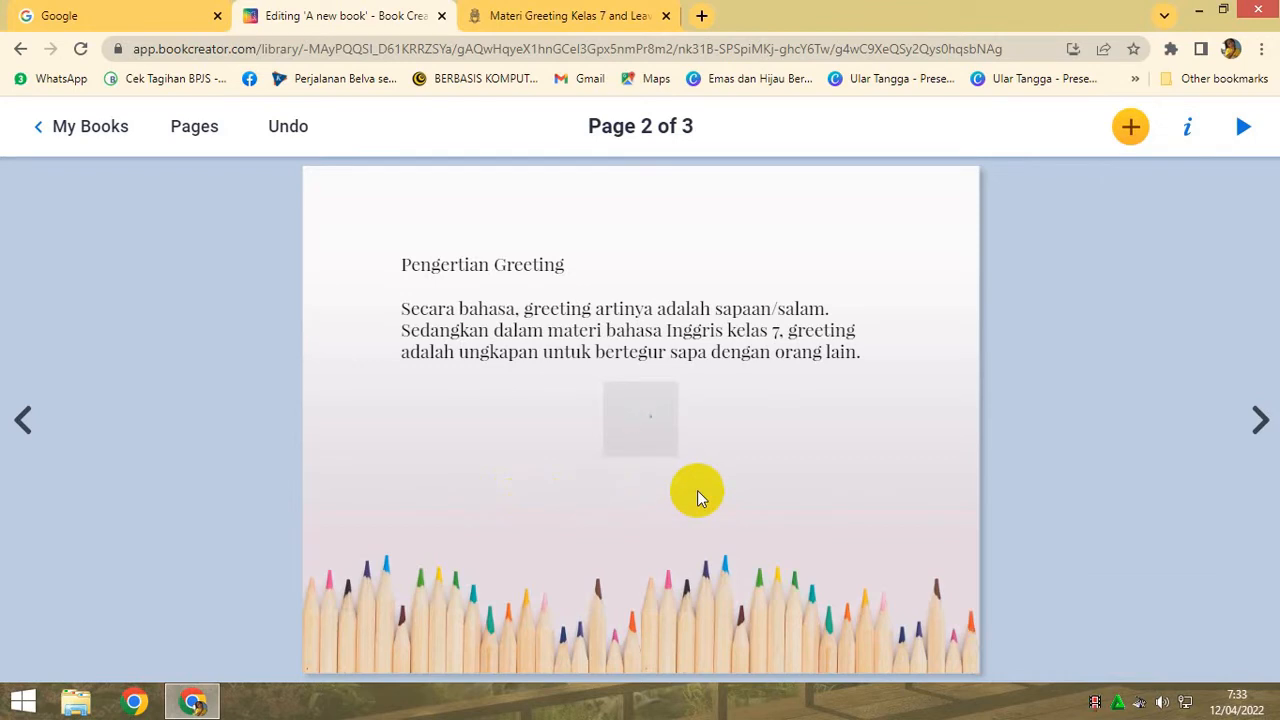
- Shrink the teacher picture to about half its width and move it to the left side of page 2
{"action": "left_click", "coordinate": [640, 471]}
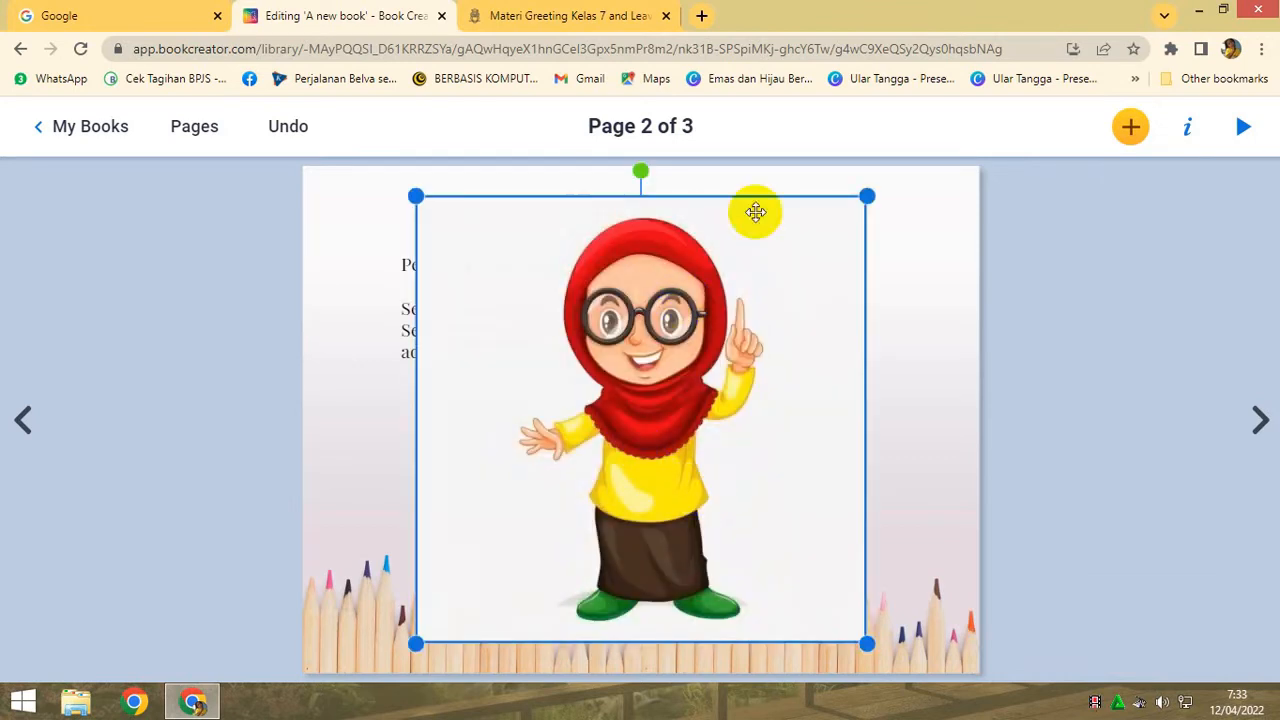
{"action": "left_click_drag", "start_coordinate": [866, 196], "coordinate": [655, 379]}
{"action": "left_click_drag", "start_coordinate": [548, 495], "coordinate": [441, 462]}
- Narrow the greeting definition text box and place it to the right of the teacher picture, with both arranged side by side above the pencils
{"action": "left_click_drag", "start_coordinate": [577, 352], "coordinate": [764, 360]}
{"action": "left_click_drag", "start_coordinate": [433, 476], "coordinate": [437, 376]}
{"action": "left_click_drag", "start_coordinate": [760, 401], "coordinate": [760, 383]}
{"action": "left_click_drag", "start_coordinate": [1084, 336], "coordinate": [893, 345]}
{"action": "left_click_drag", "start_coordinate": [760, 366], "coordinate": [792, 366]}
{"action": "left_click_drag", "start_coordinate": [487, 388], "coordinate": [507, 404]}
{"action": "left_click", "coordinate": [763, 488]}
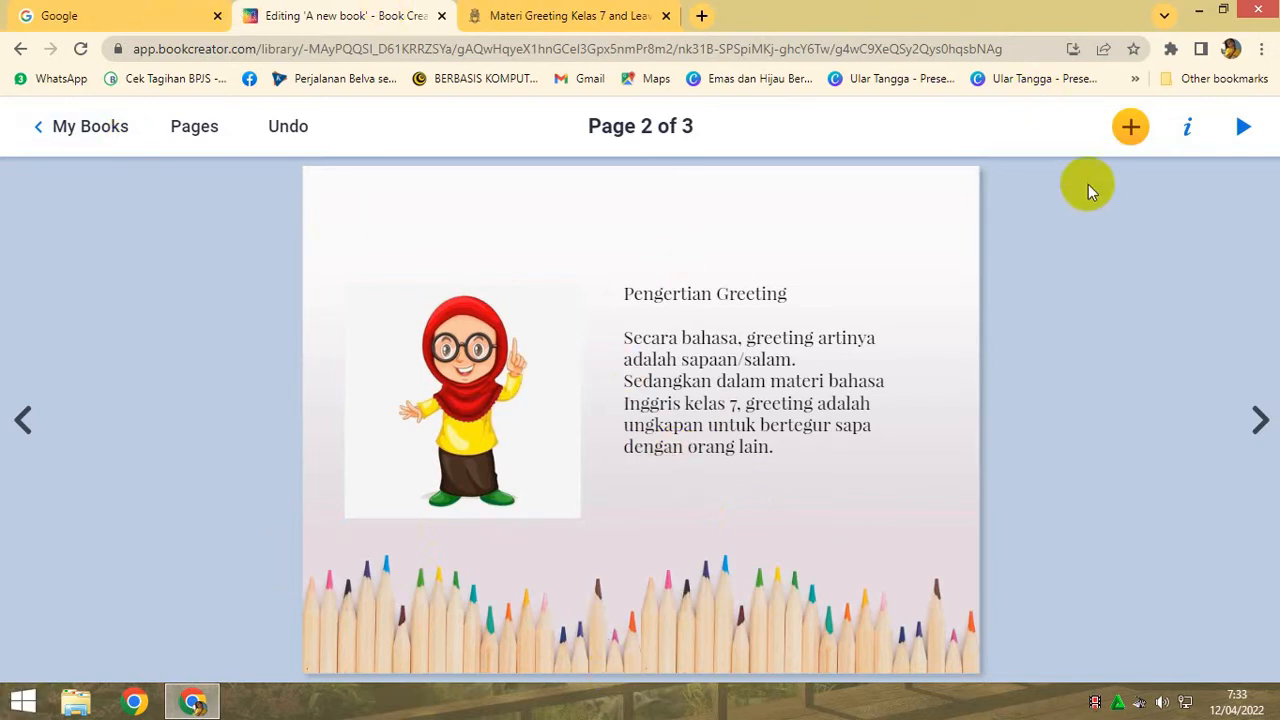
- Record a voice narration of about 18 seconds for page 2 and play it back
{"action": "left_click", "coordinate": [1130, 127]}
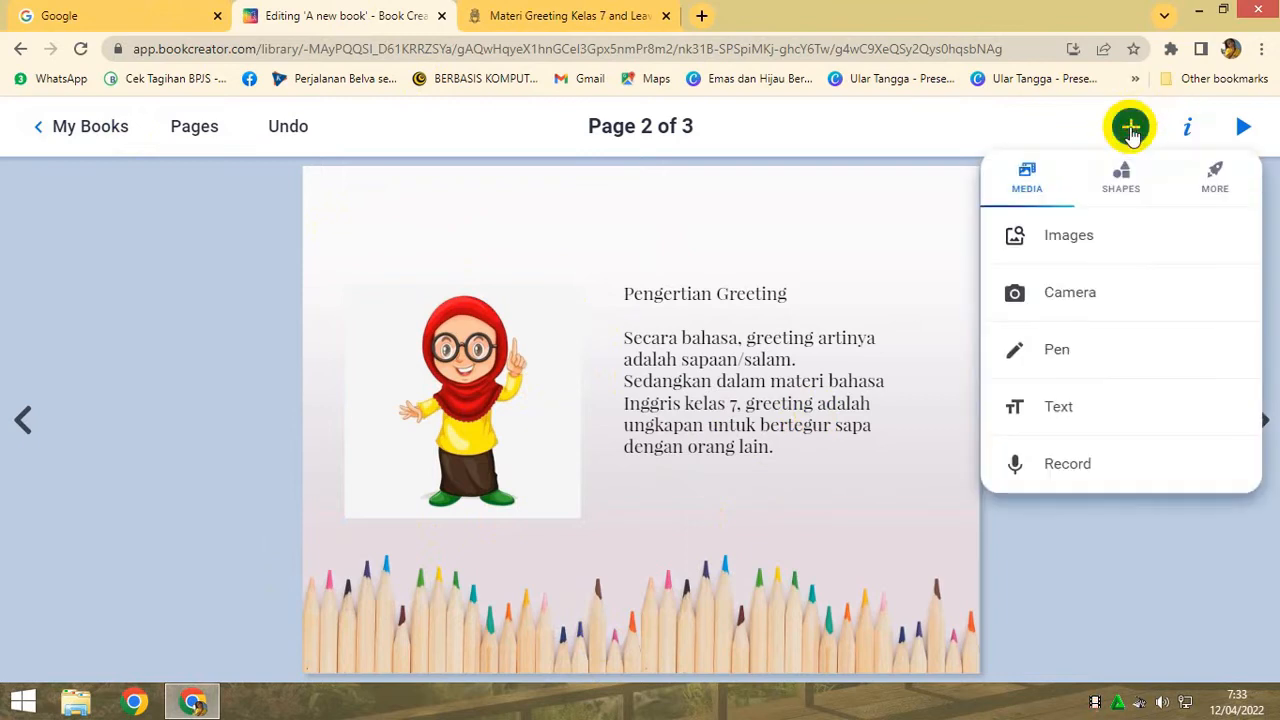
{"action": "left_click", "coordinate": [1066, 466]}
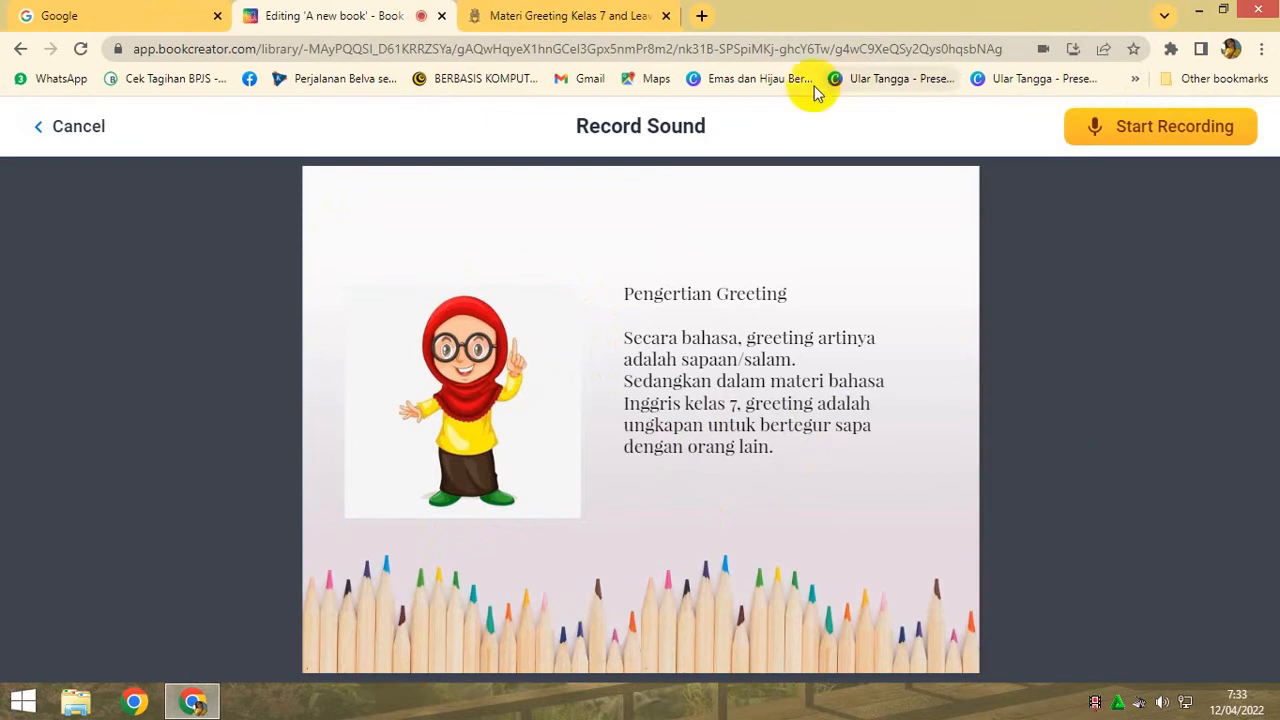
{"action": "left_click", "coordinate": [1127, 133]}
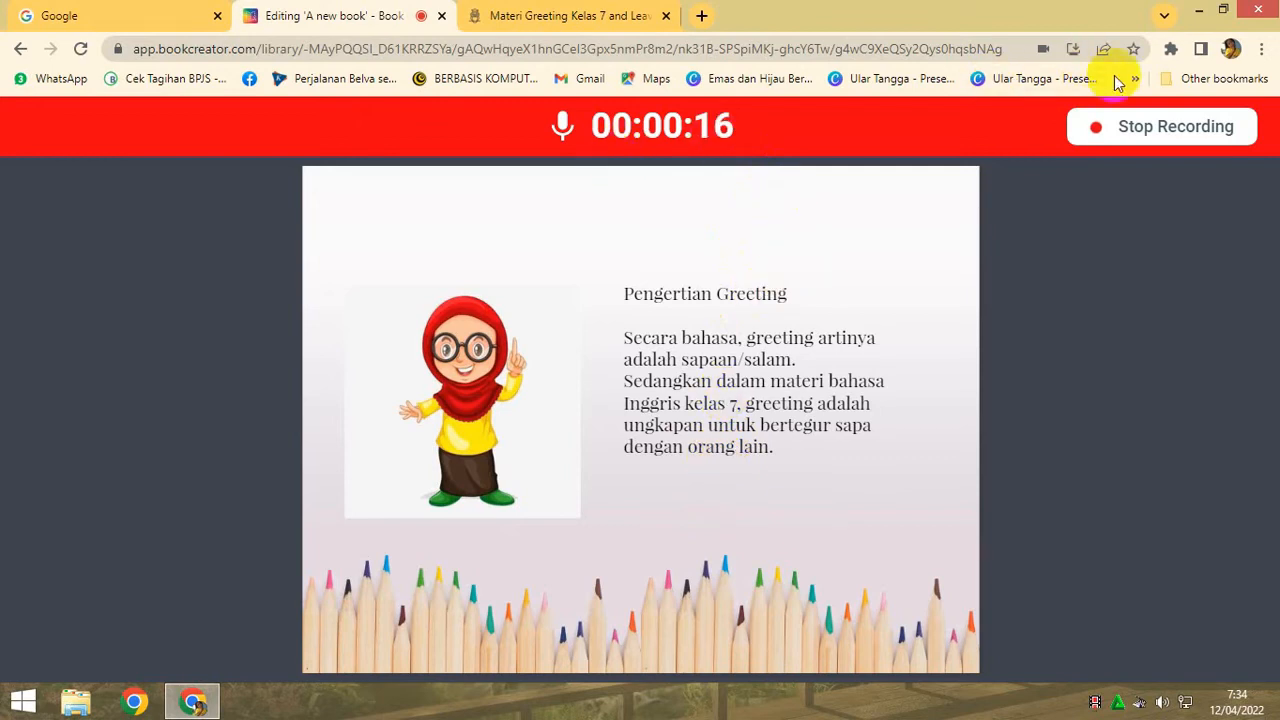
{"action": "left_click", "coordinate": [1146, 130]}
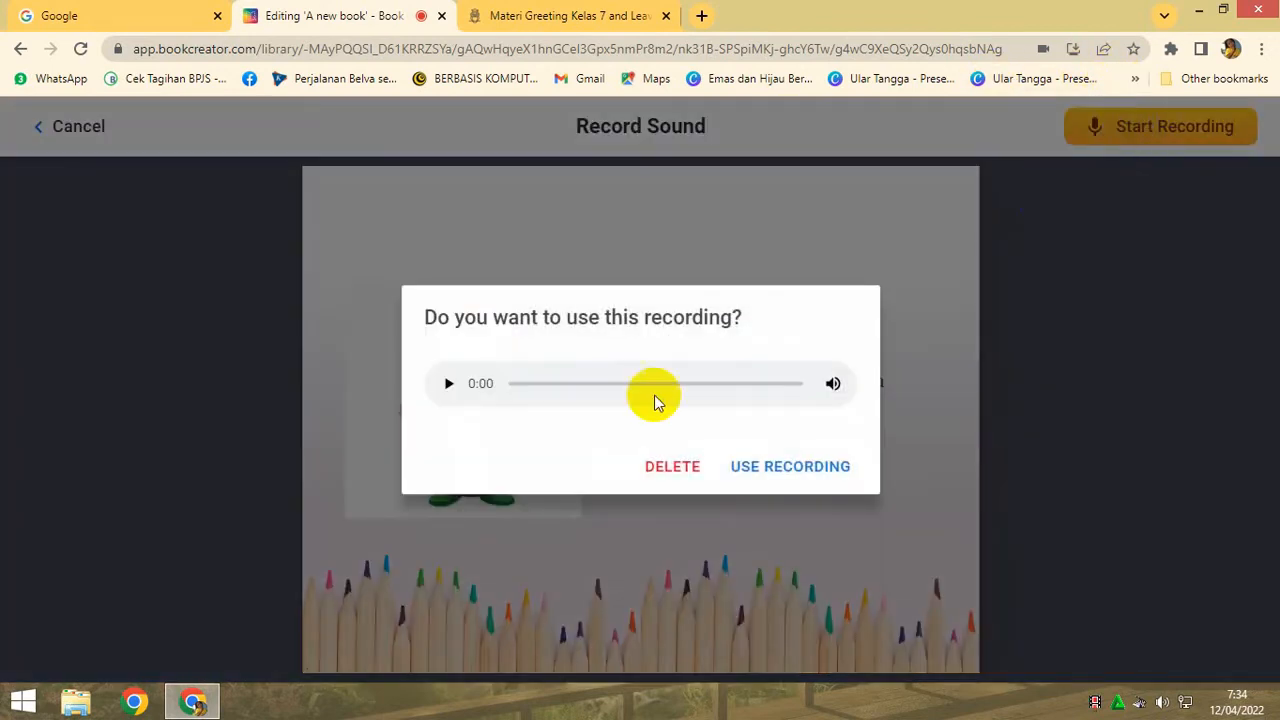
{"action": "left_click", "coordinate": [449, 385]}
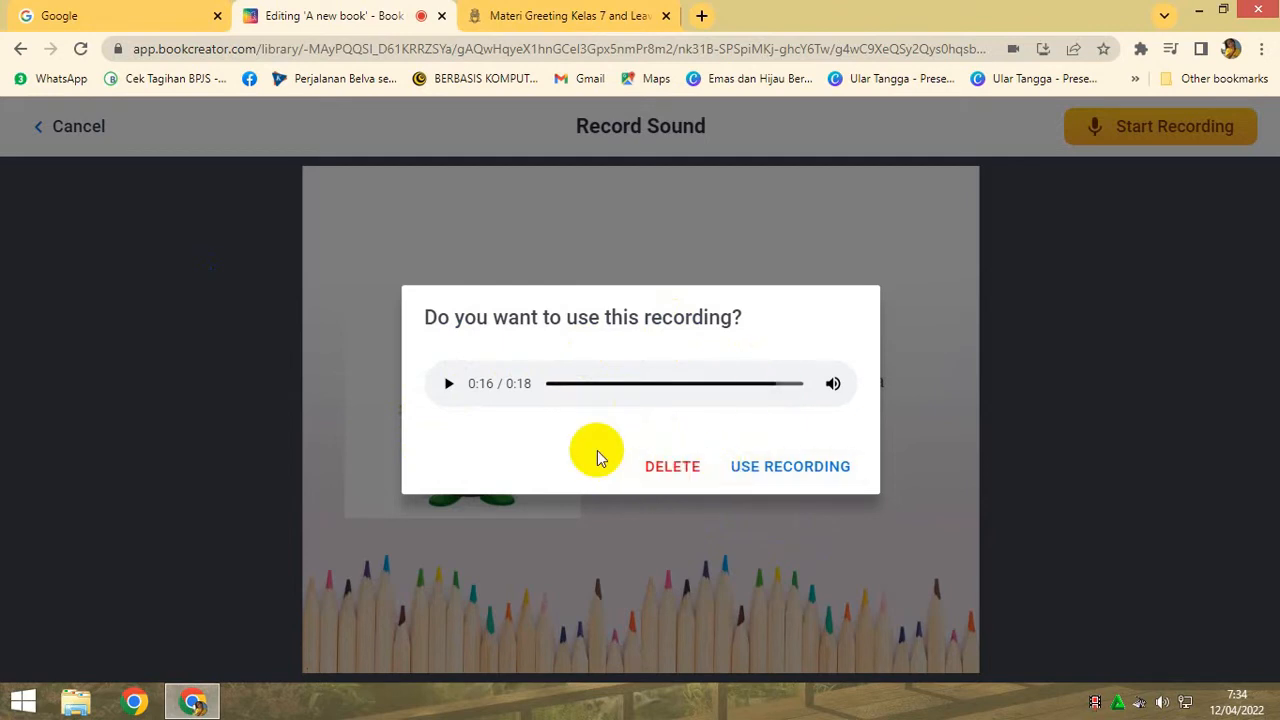
- Use the recording on page 2 and place its sound icon above the right end of the greeting definition text
{"action": "left_click", "coordinate": [782, 472]}
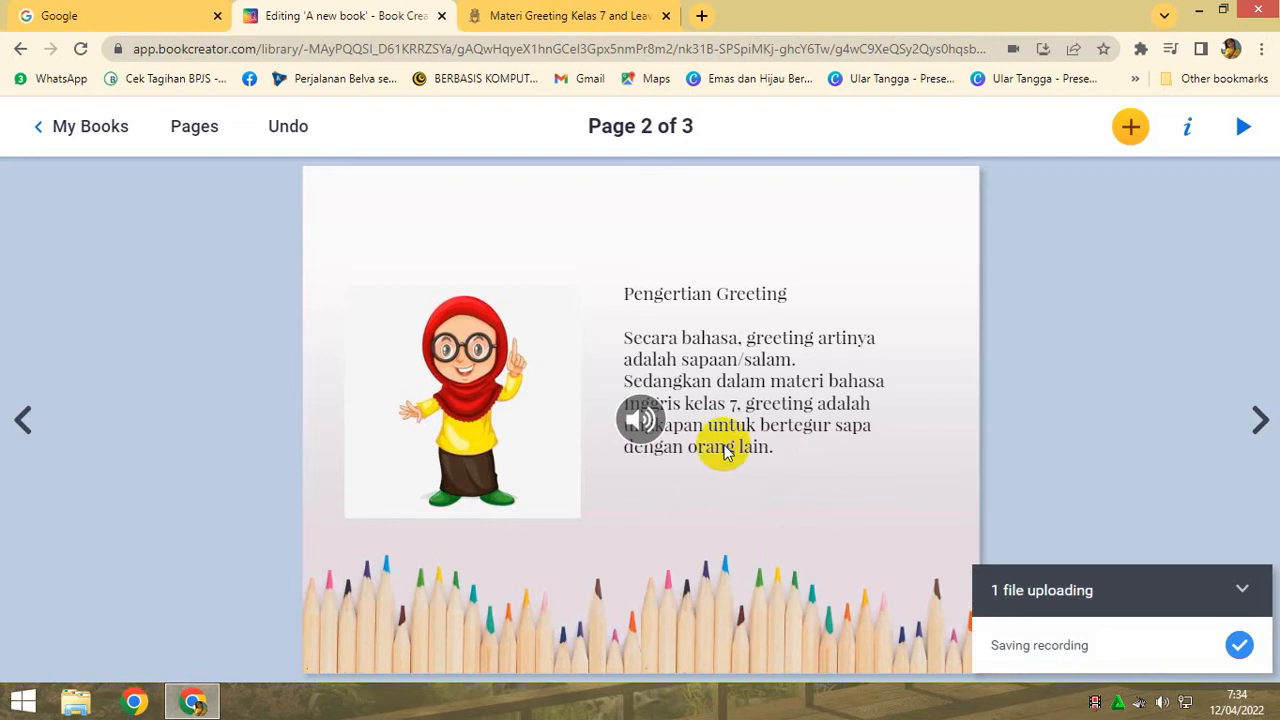
{"action": "left_click_drag", "start_coordinate": [640, 425], "coordinate": [884, 258]}
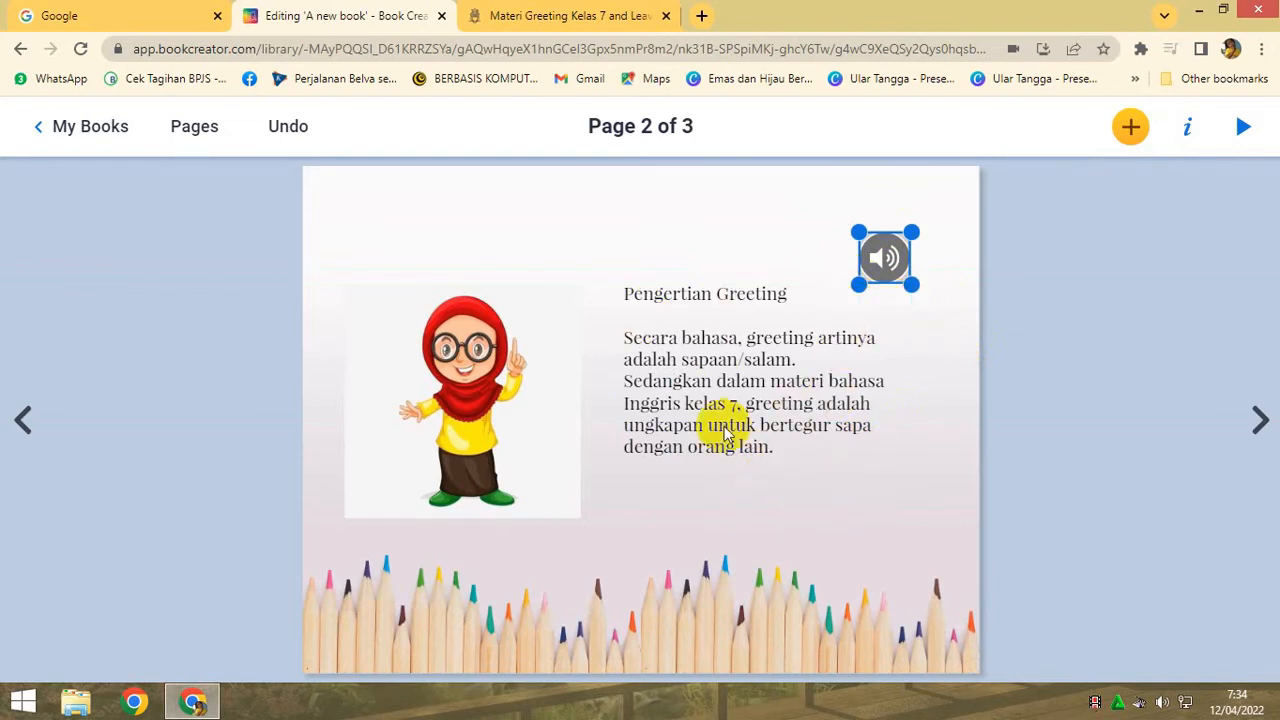
{"action": "left_click_drag", "start_coordinate": [884, 275], "coordinate": [895, 276]}
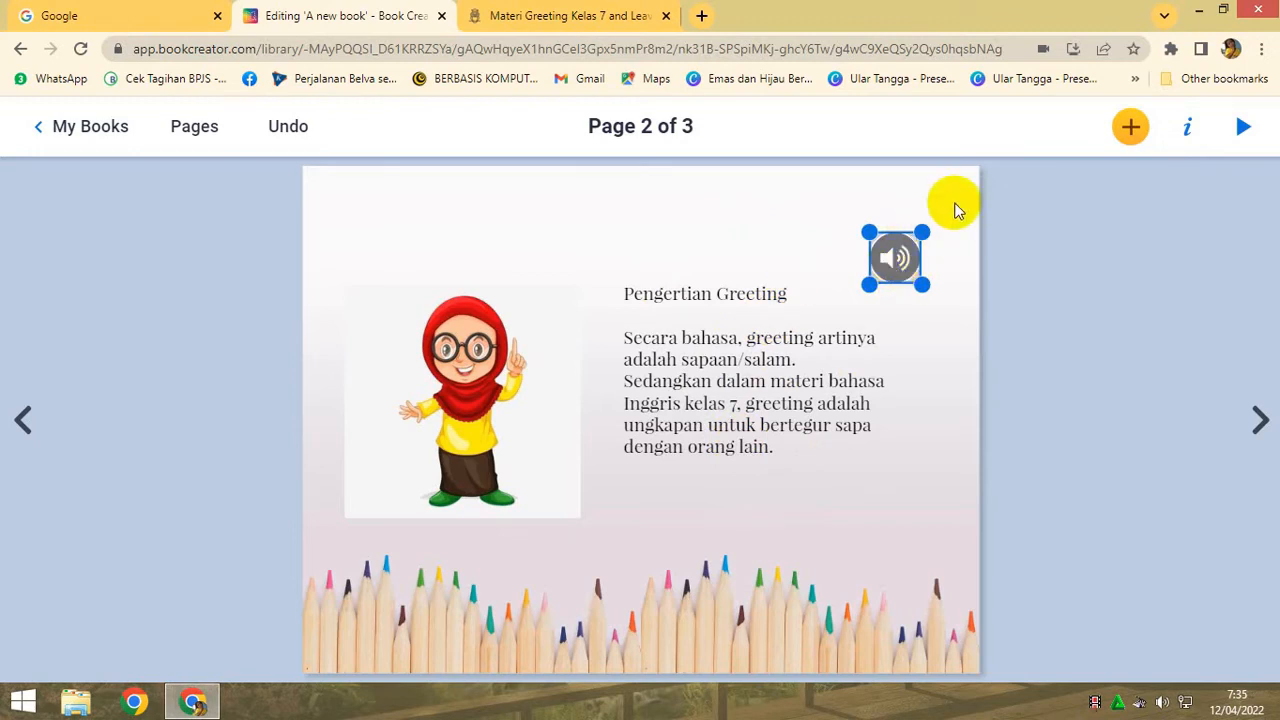
- Go to page 3 of the book and start a new text box on it
{"action": "left_click", "coordinate": [1260, 425]}
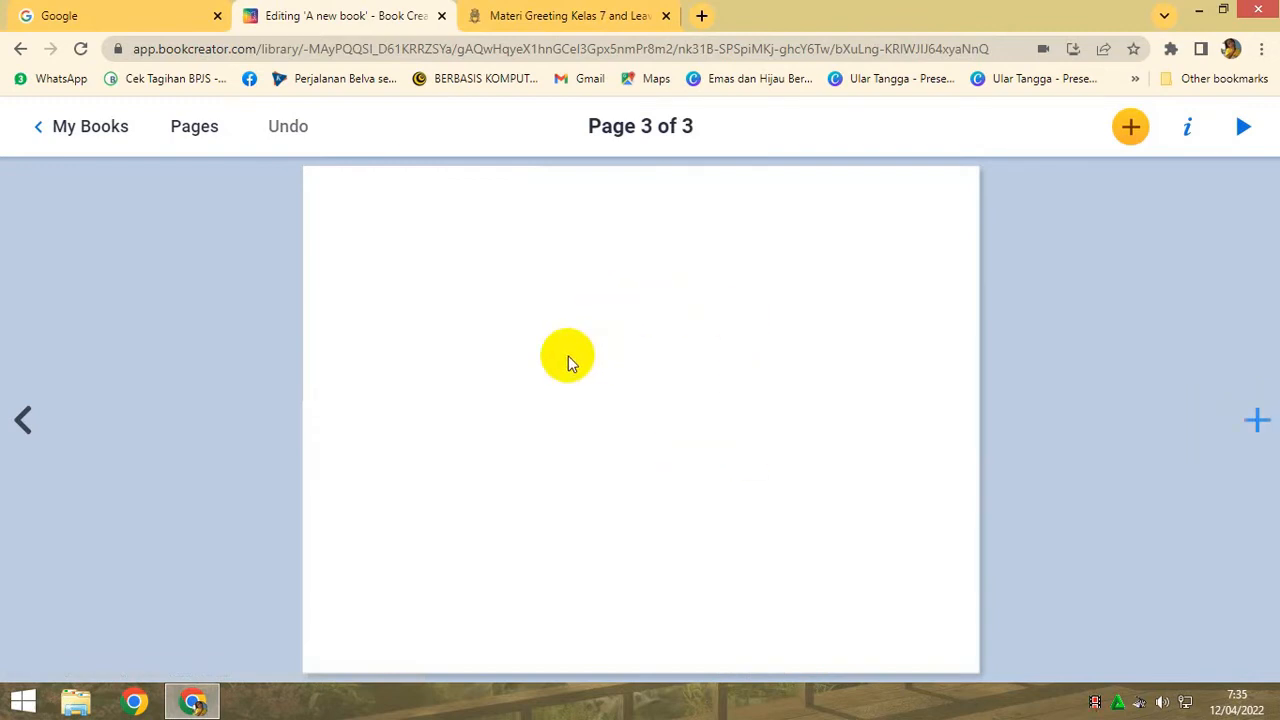
{"action": "left_click", "coordinate": [1138, 134]}
{"action": "left_click", "coordinate": [1052, 416]}
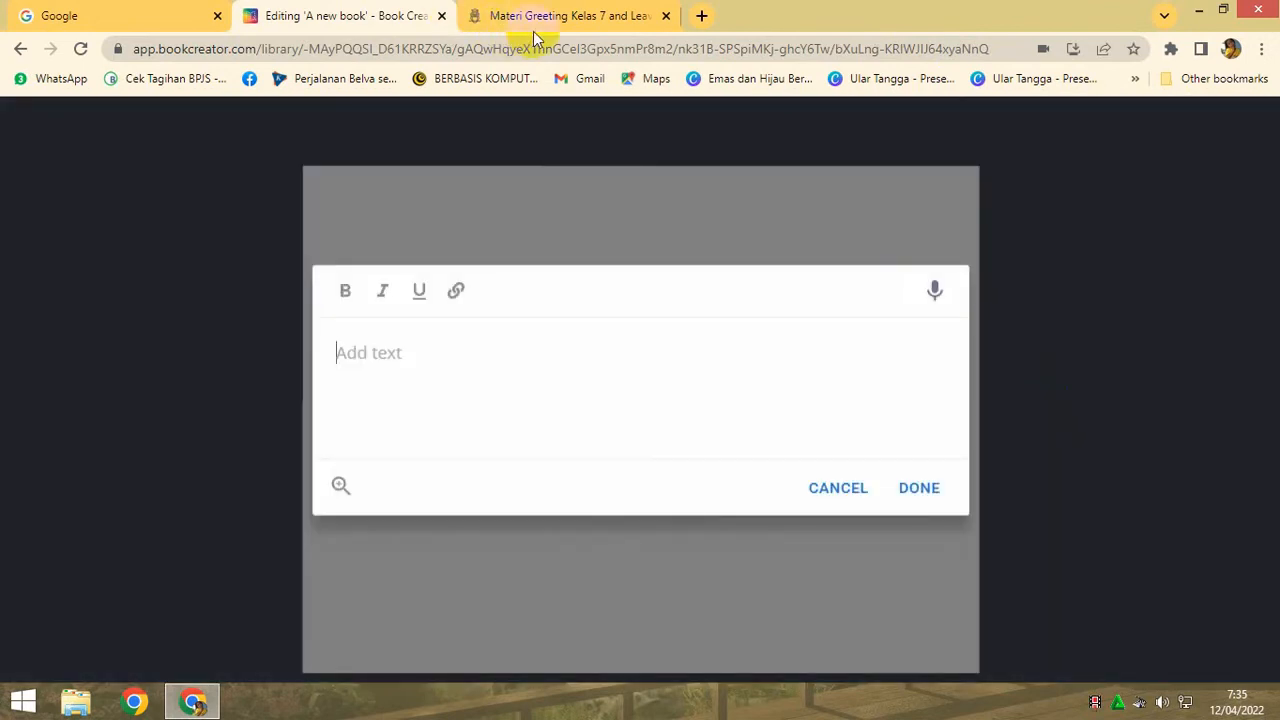
- Copy the paragraphs under "Pengertian Leave Taking" from the greeting and leave-taking article on duobahasa.com
{"action": "left_click", "coordinate": [600, 20]}
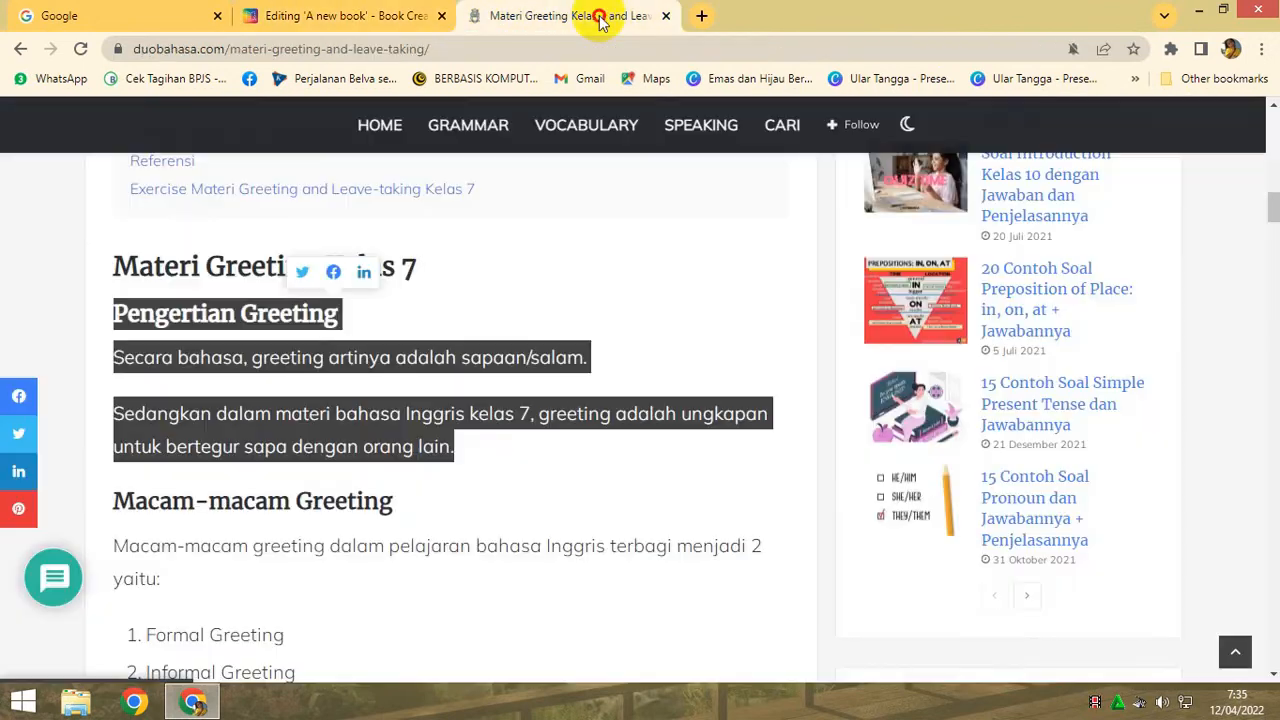
{"action": "left_click", "coordinate": [14, 52]}
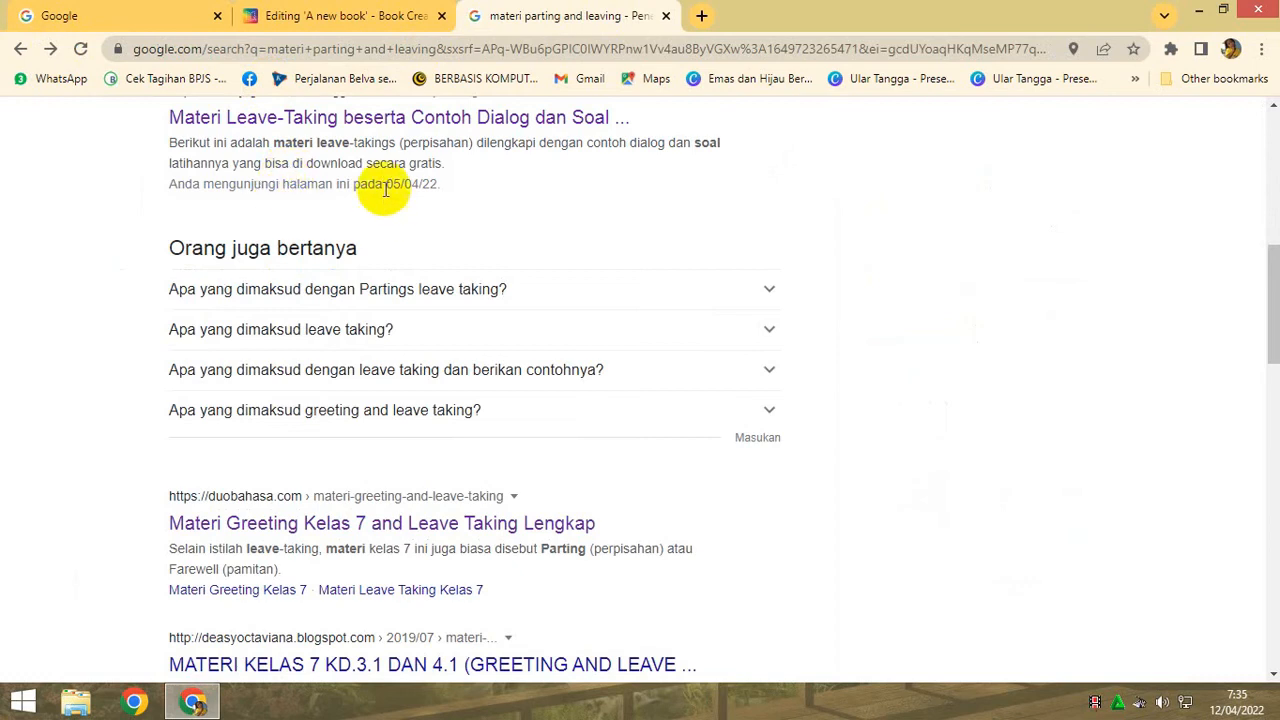
{"action": "scroll", "coordinate": [385, 185], "scroll_direction": "down", "scroll_amount": 2}
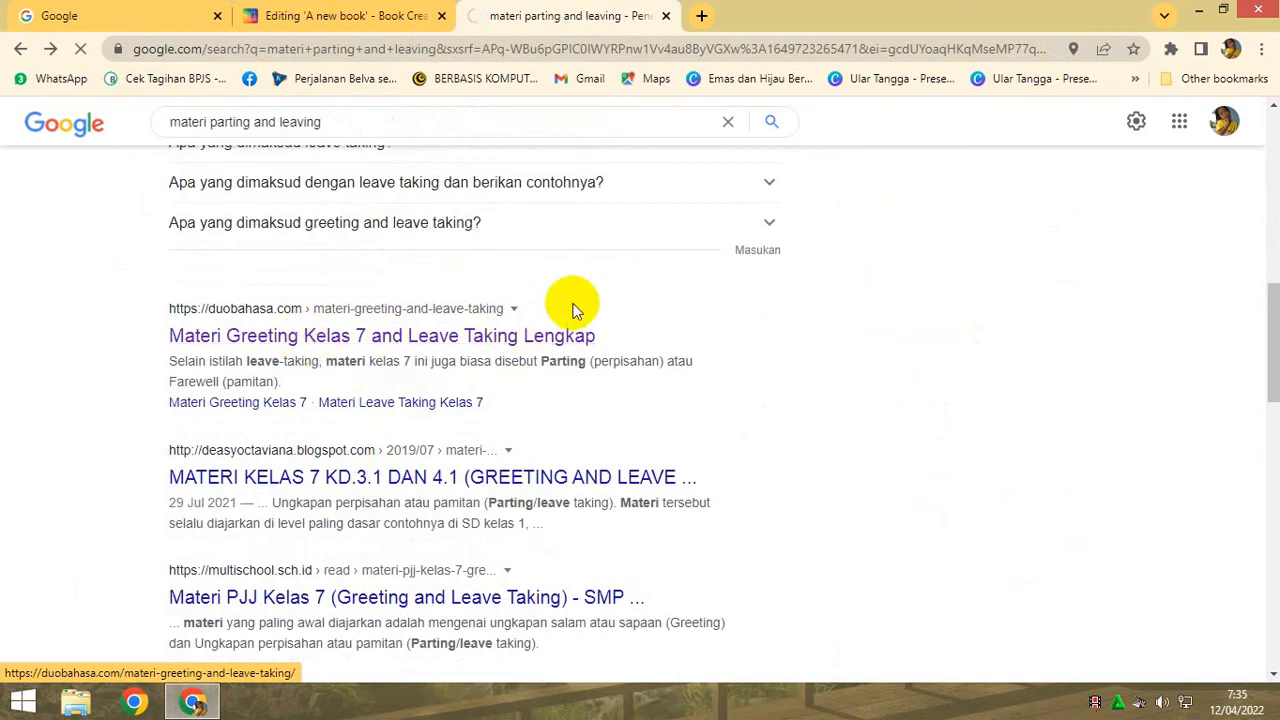
{"action": "scroll", "coordinate": [593, 315], "scroll_direction": "down", "scroll_amount": 4}
{"action": "scroll", "coordinate": [594, 310], "scroll_direction": "down", "scroll_amount": 15}
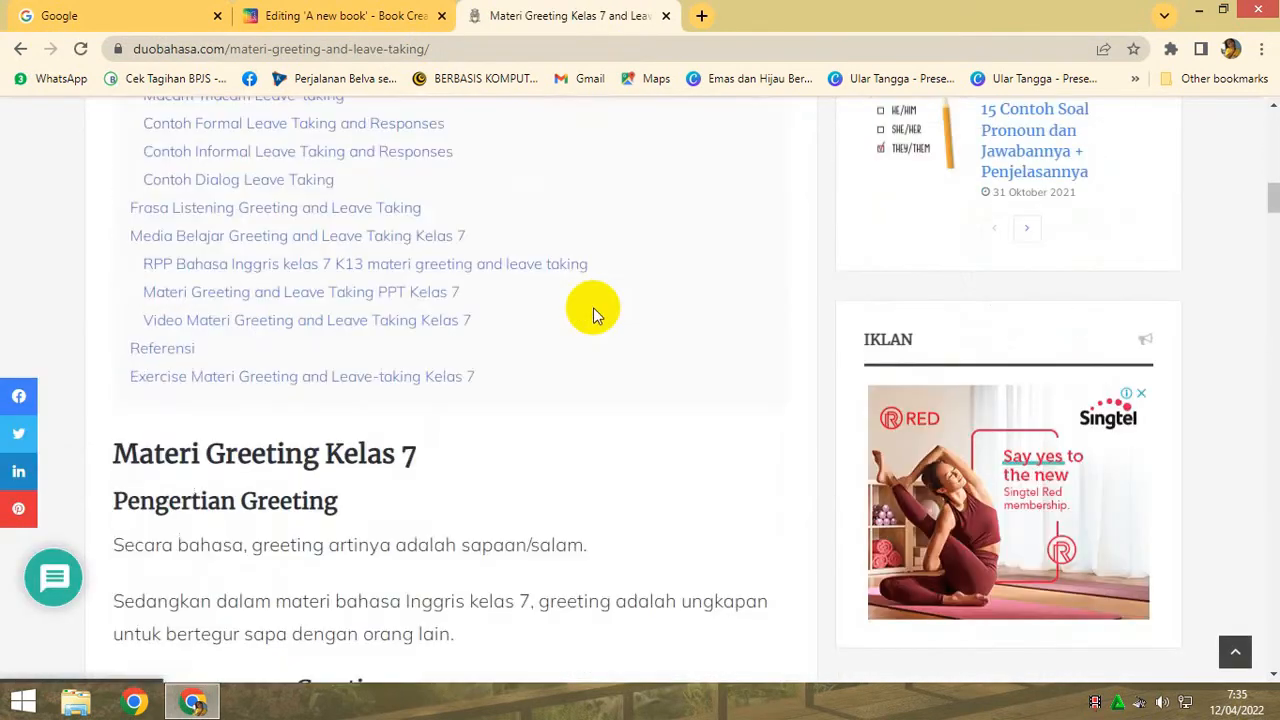
{"action": "scroll", "coordinate": [593, 307], "scroll_direction": "down", "scroll_amount": 4}
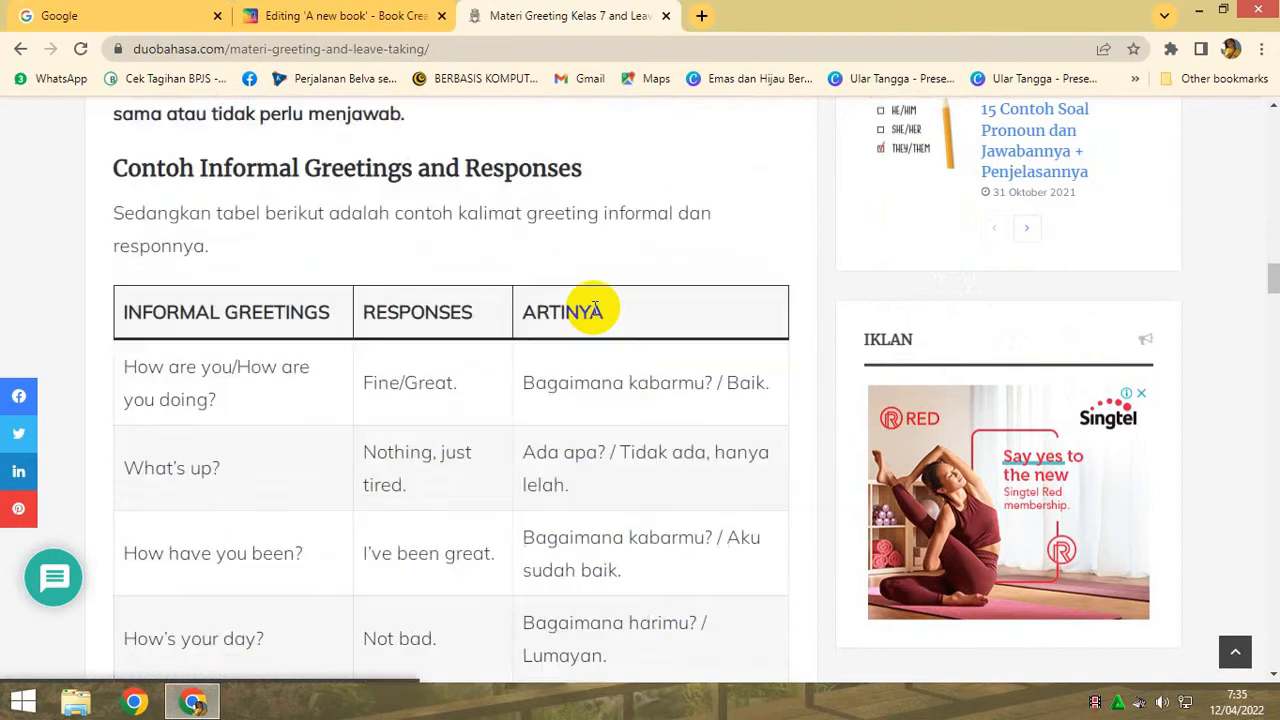
{"action": "scroll", "coordinate": [594, 310], "scroll_direction": "down", "scroll_amount": 7}
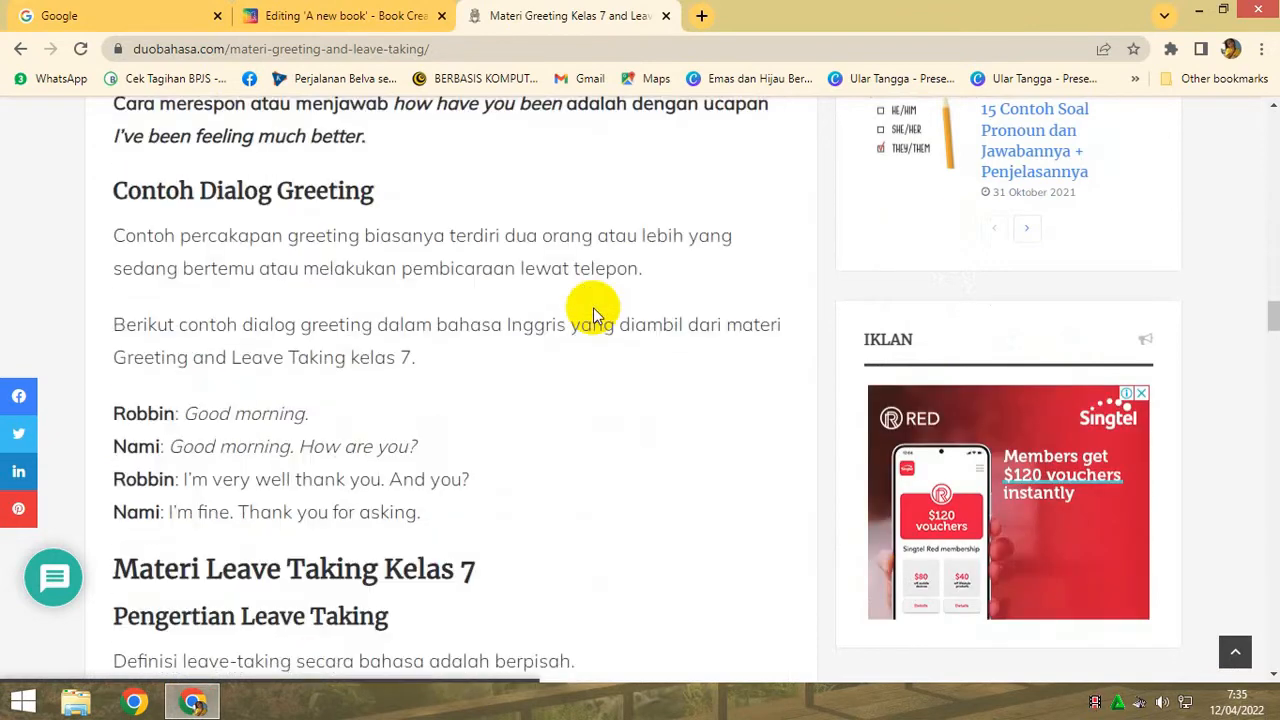
{"action": "scroll", "coordinate": [593, 307], "scroll_direction": "down", "scroll_amount": 5}
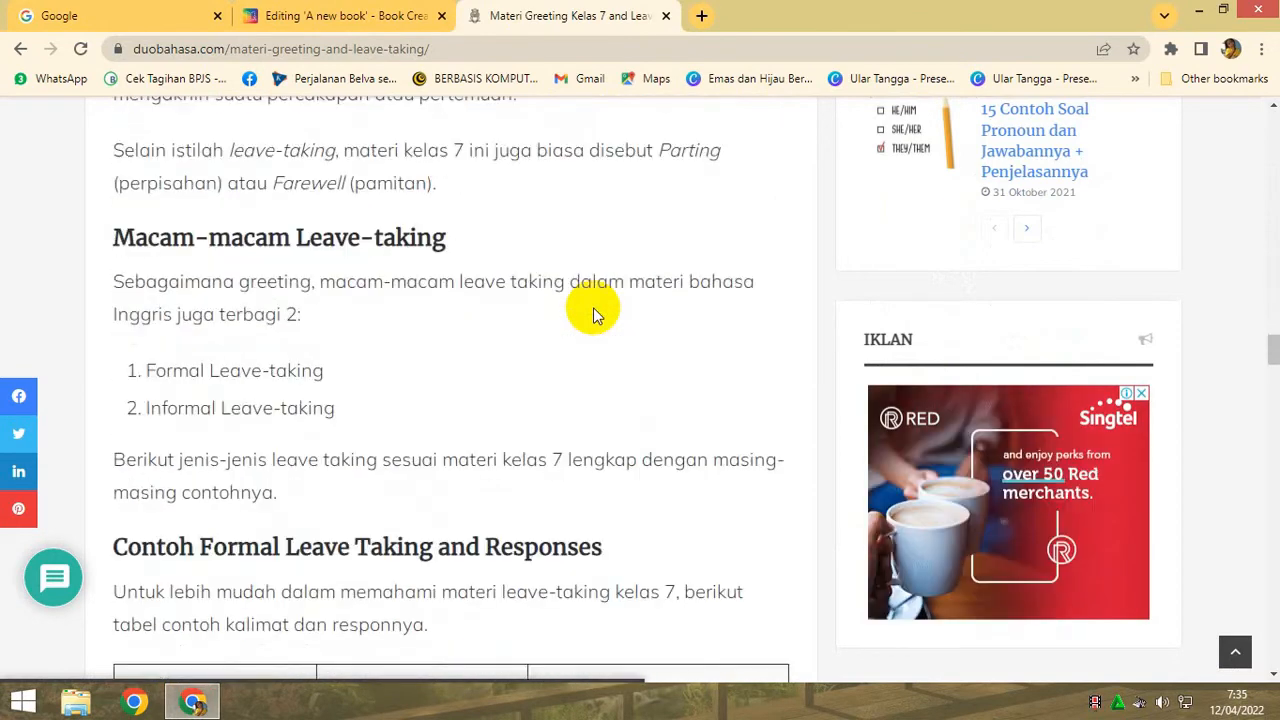
{"action": "scroll", "coordinate": [593, 310], "scroll_direction": "up", "scroll_amount": 3}
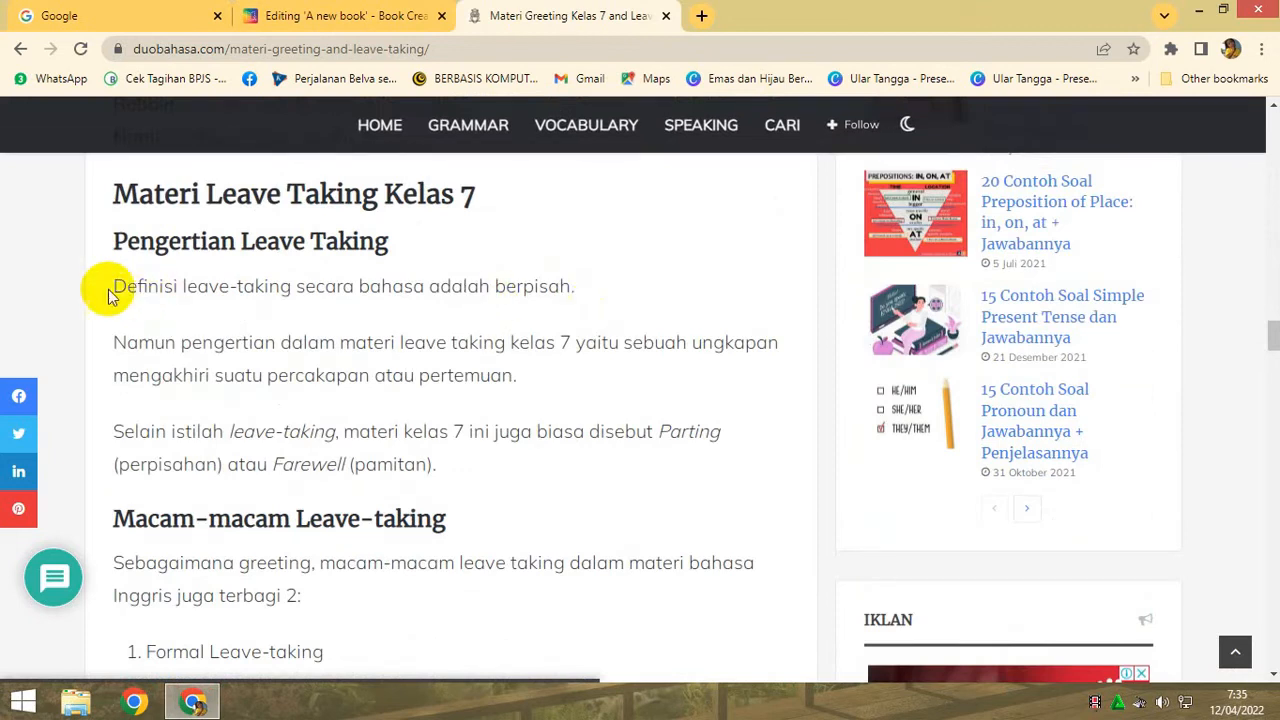
{"action": "left_click_drag", "start_coordinate": [113, 286], "coordinate": [490, 474]}
{"action": "key", "text": "ctrl+c"}
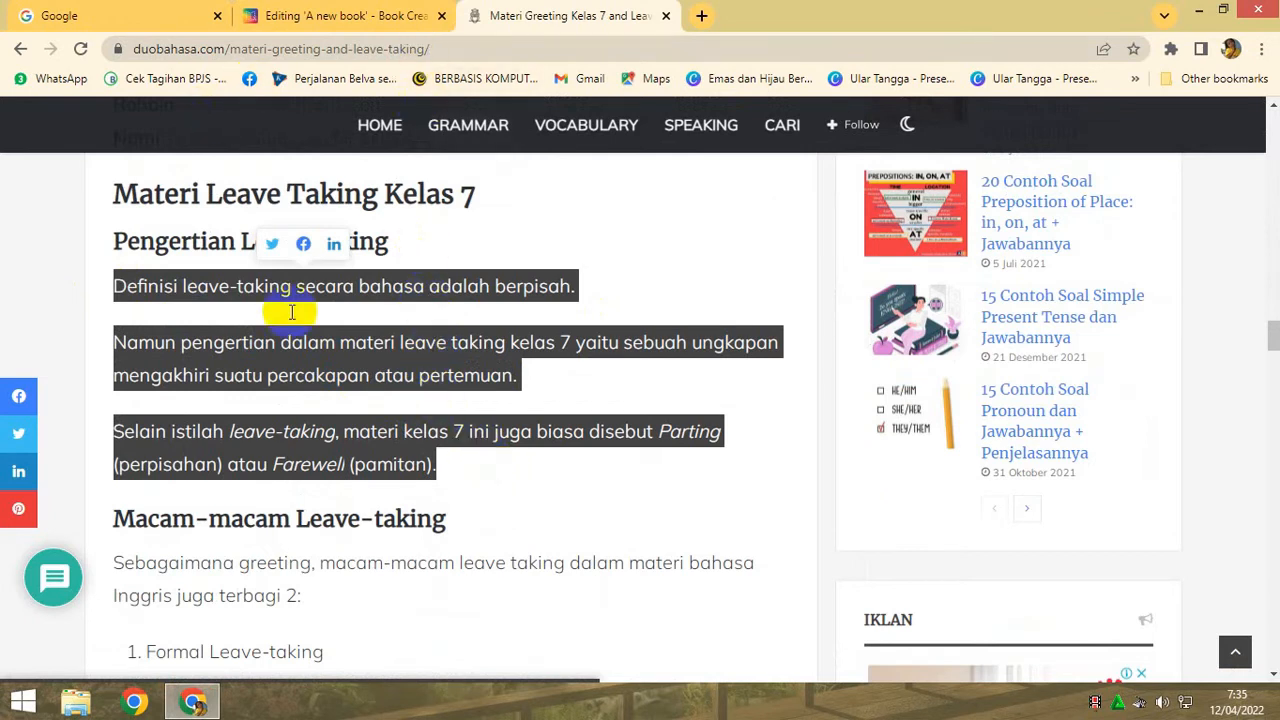
- Paste the leave-taking definition into the page 3 text box with a blank line after its first sentence, and narrow the box slightly
{"action": "left_click", "coordinate": [323, 17]}
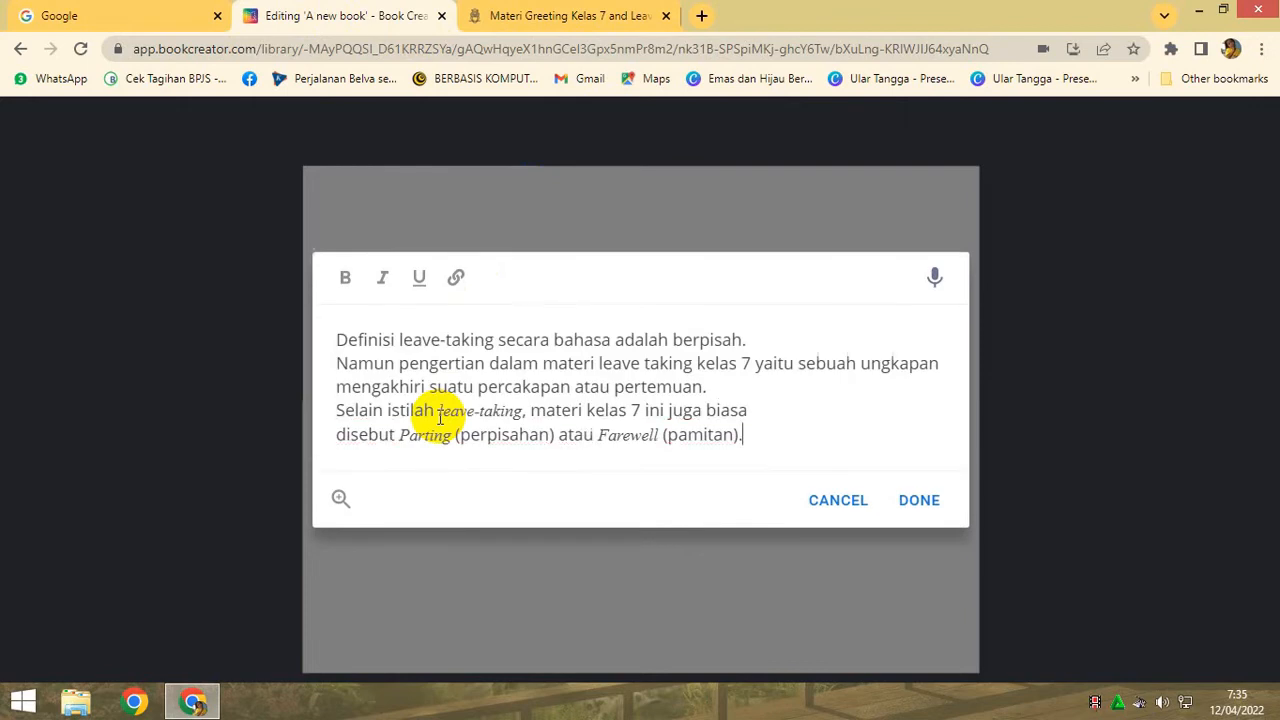
{"action": "key", "text": "ctrl+v"}
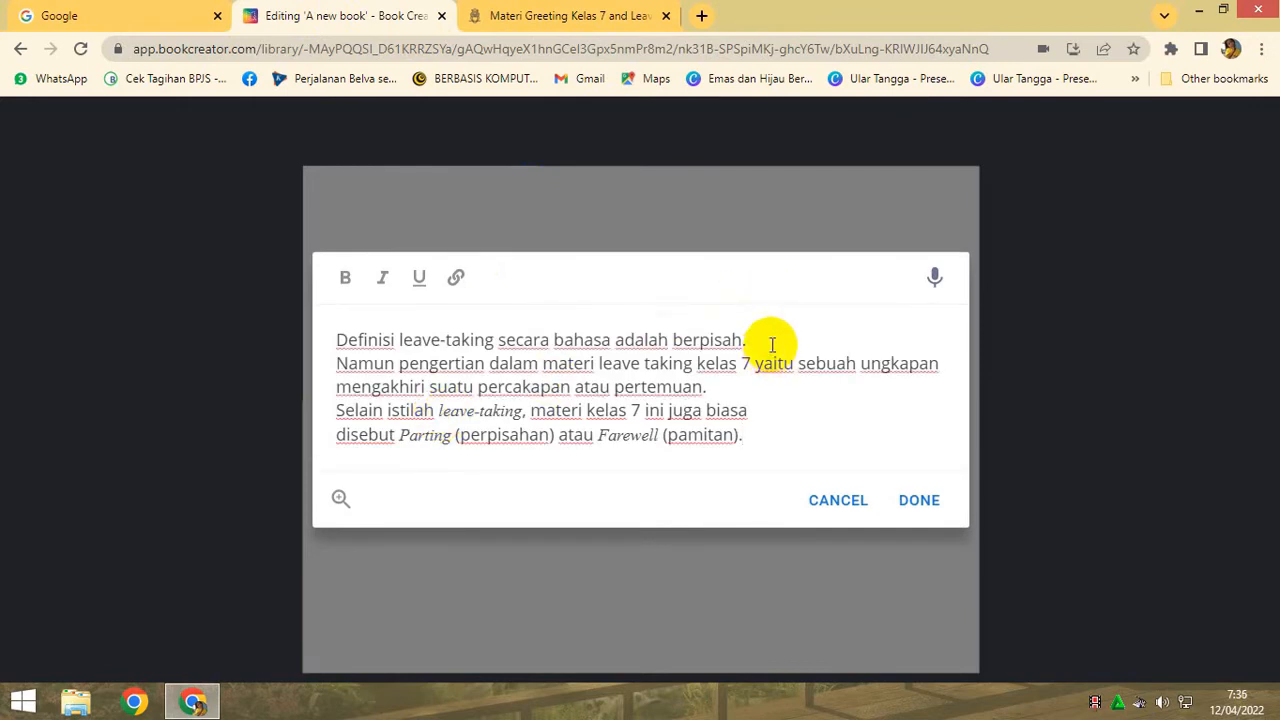
{"action": "key", "text": "Return"}
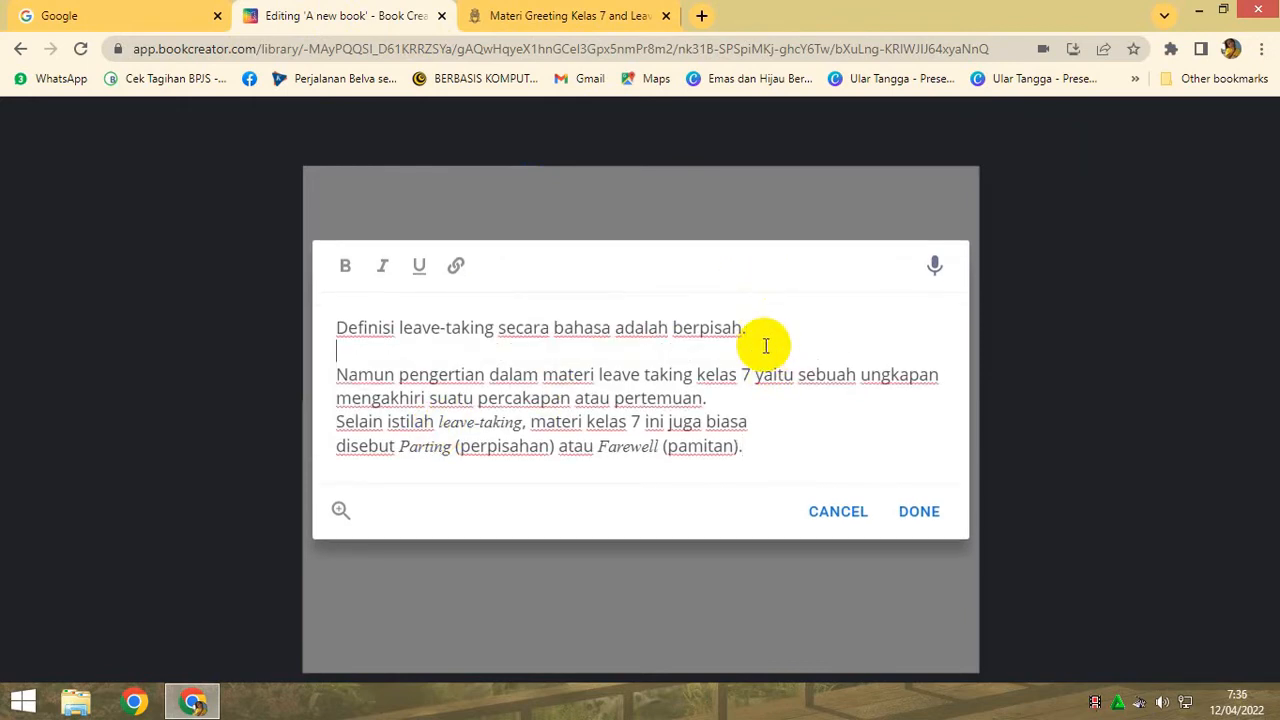
{"action": "left_click", "coordinate": [918, 511]}
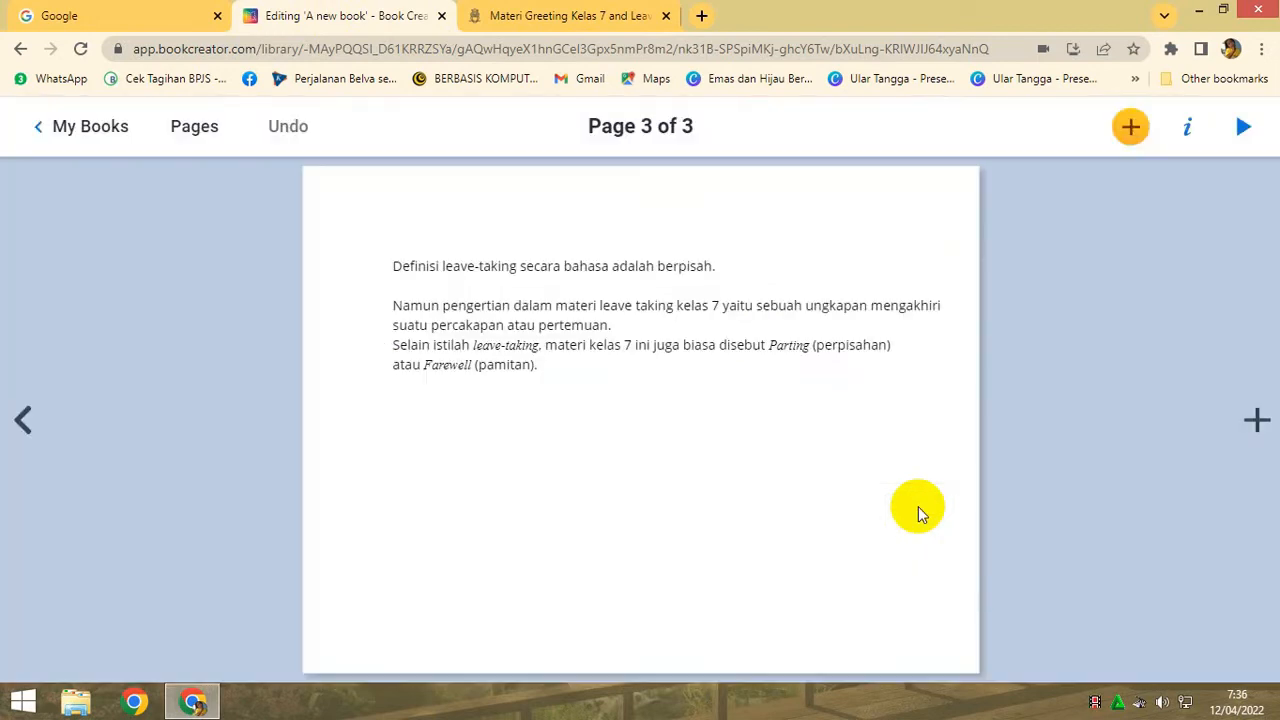
{"action": "left_click_drag", "start_coordinate": [980, 318], "coordinate": [934, 316]}
{"action": "left_click", "coordinate": [1188, 130]}
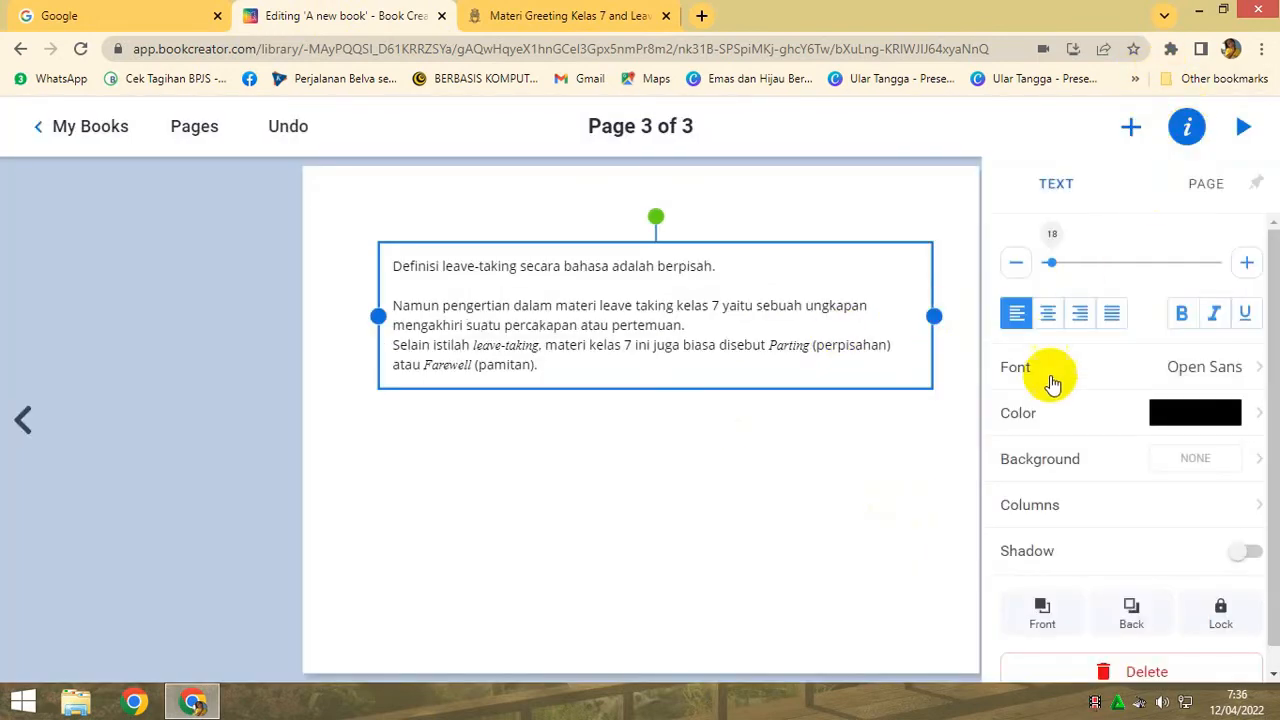
{"action": "left_click", "coordinate": [1020, 470]}
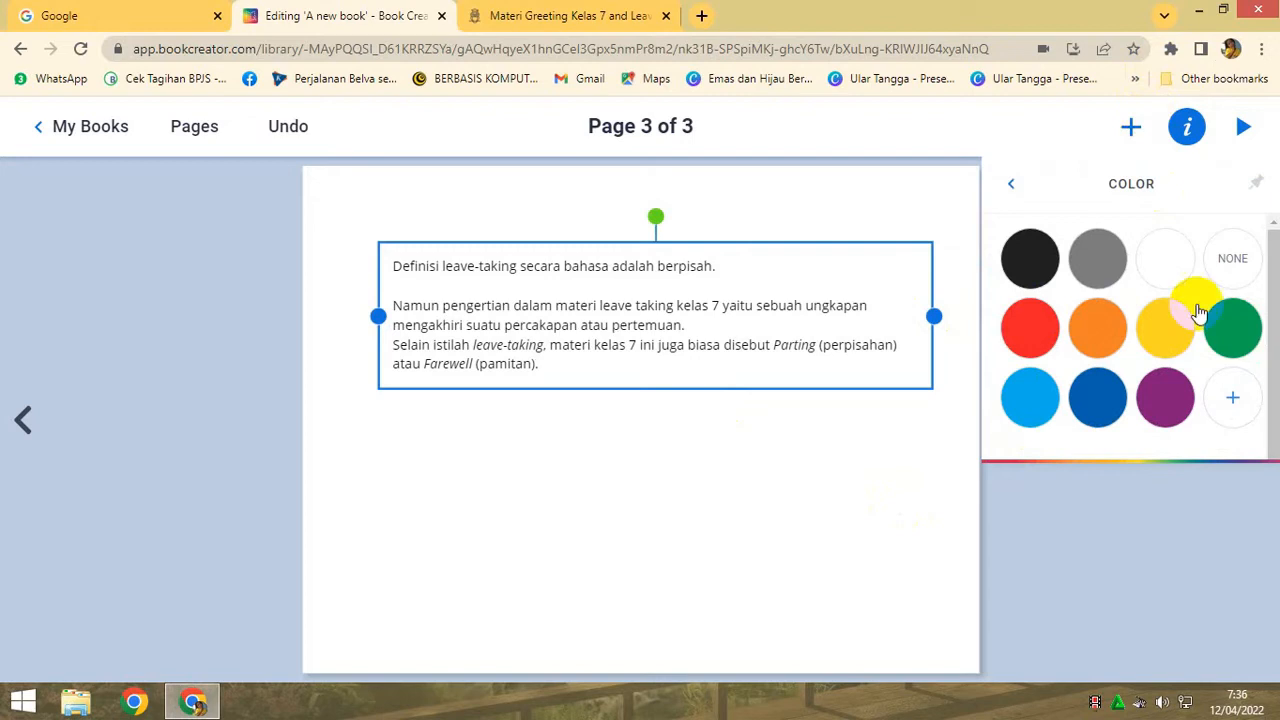
{"action": "left_click", "coordinate": [1010, 190]}
{"action": "left_click", "coordinate": [1131, 128]}
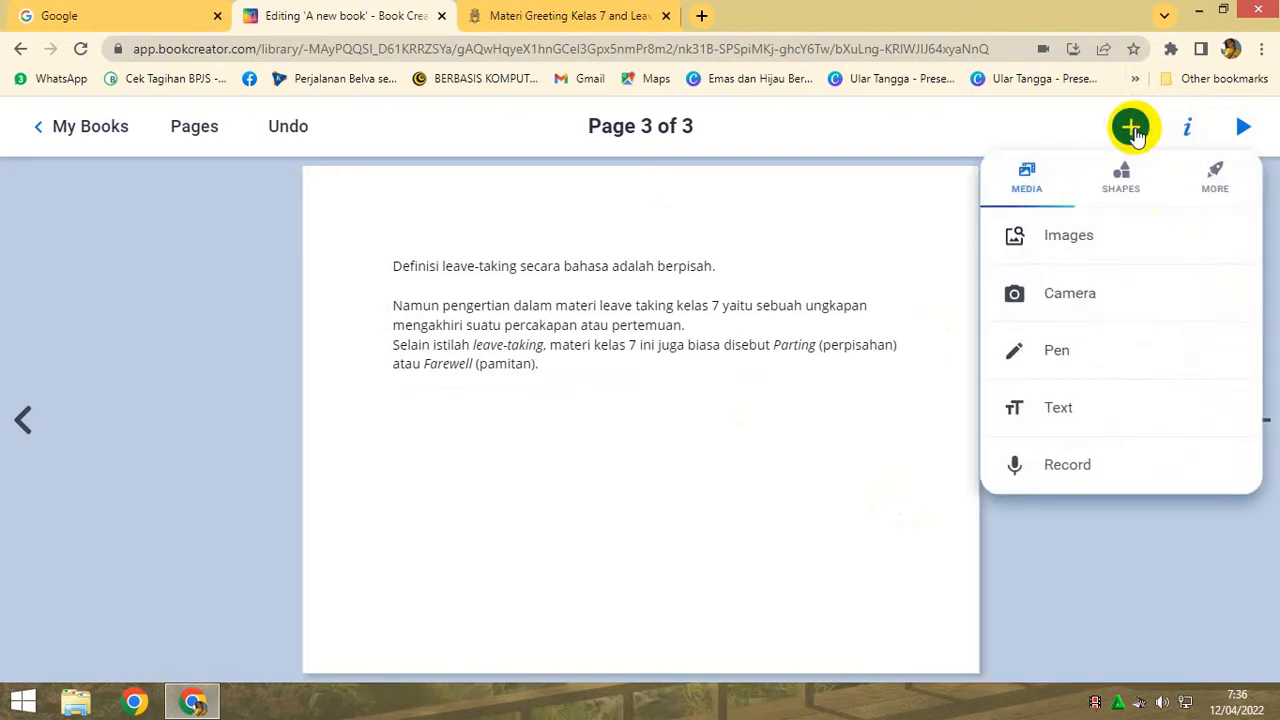
- Apply the recently used coloured pencils background to page 3
{"action": "left_click", "coordinate": [1189, 130]}
{"action": "scroll", "coordinate": [1175, 565], "scroll_direction": "down", "scroll_amount": 3}
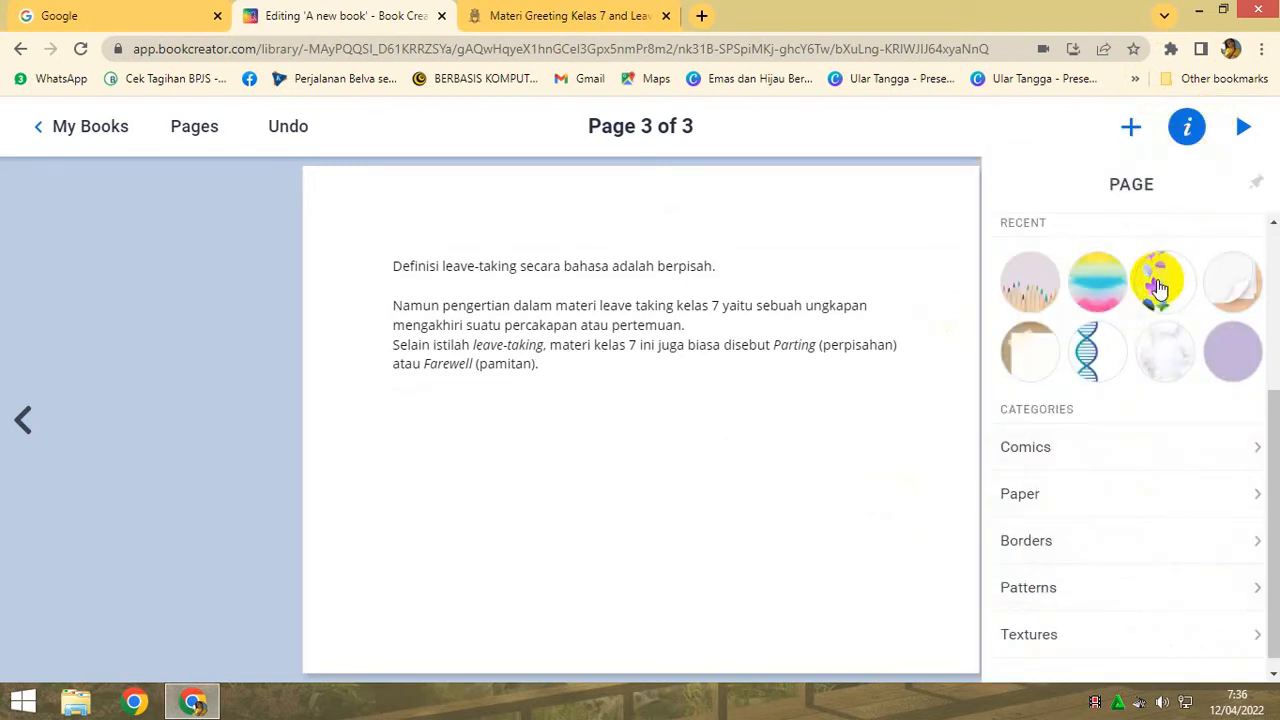
{"action": "left_click", "coordinate": [1025, 285]}
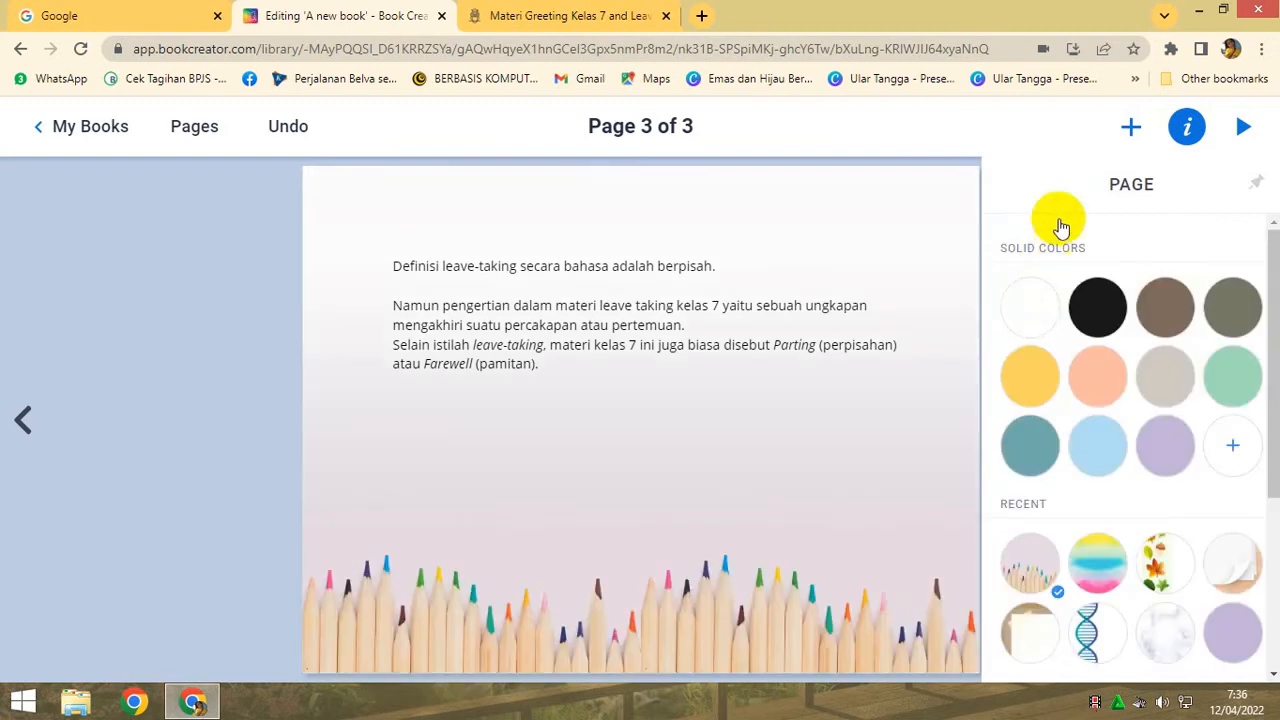
- Add a red heart shape to page 3, shrink and tilt it, and place it above the right end of the definition text
{"action": "left_click", "coordinate": [1131, 130]}
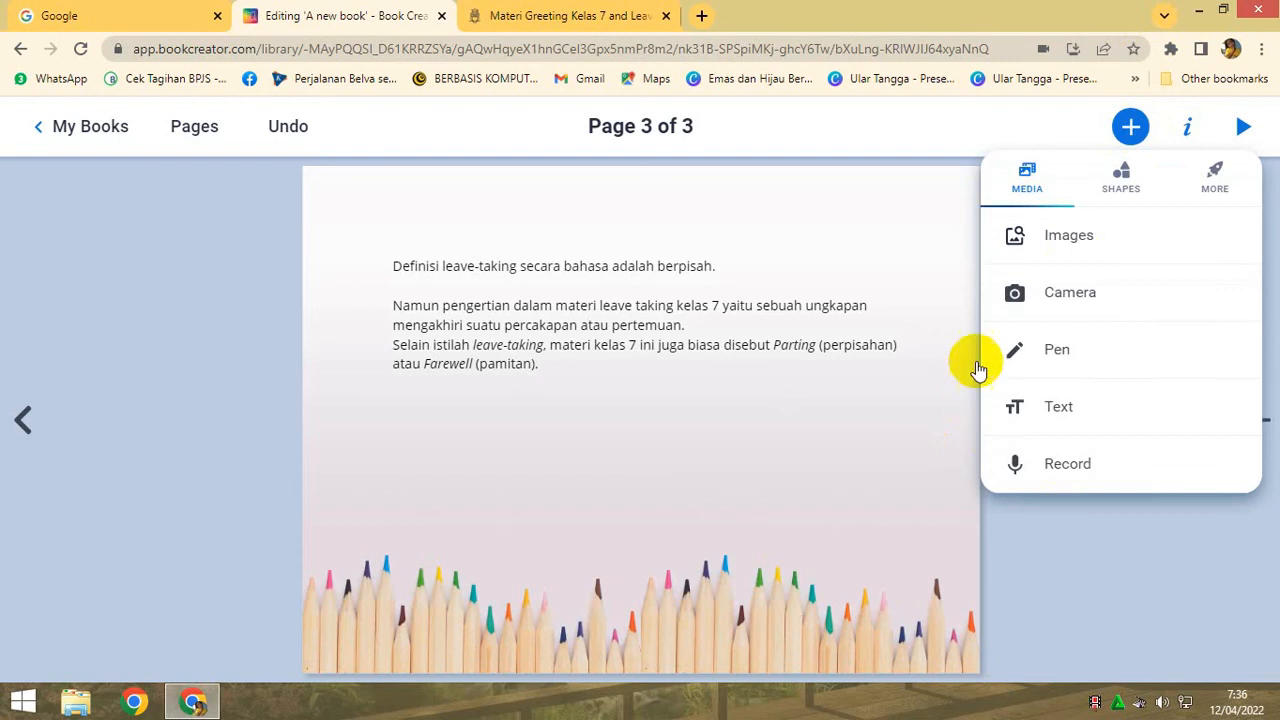
{"action": "left_click", "coordinate": [1121, 180]}
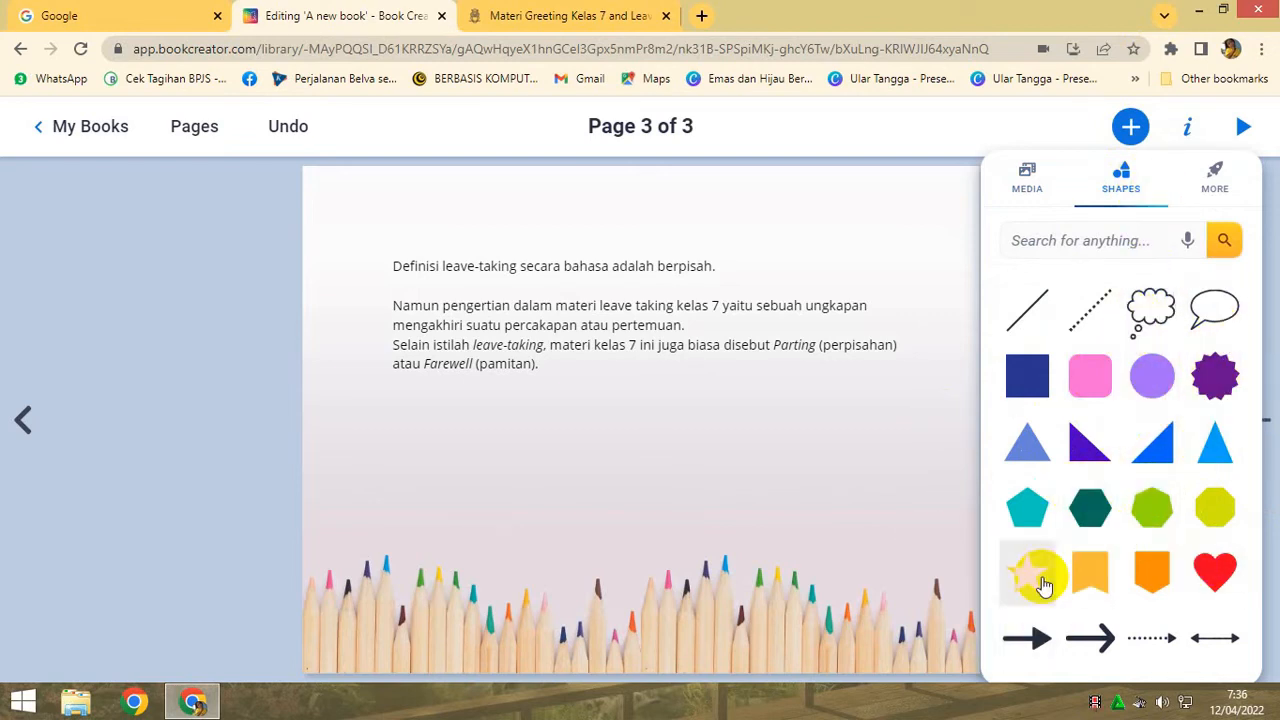
{"action": "left_click", "coordinate": [1210, 578]}
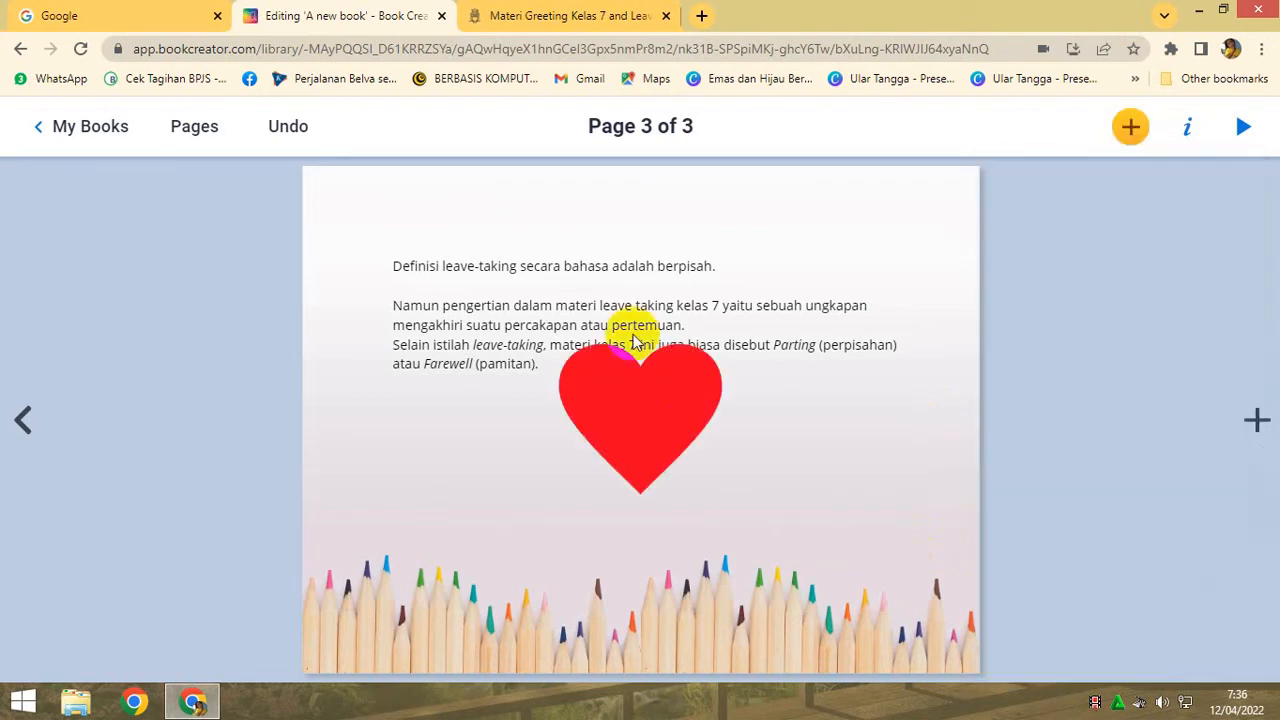
{"action": "left_click_drag", "start_coordinate": [720, 357], "coordinate": [794, 236]}
{"action": "left_click", "coordinate": [790, 376]}
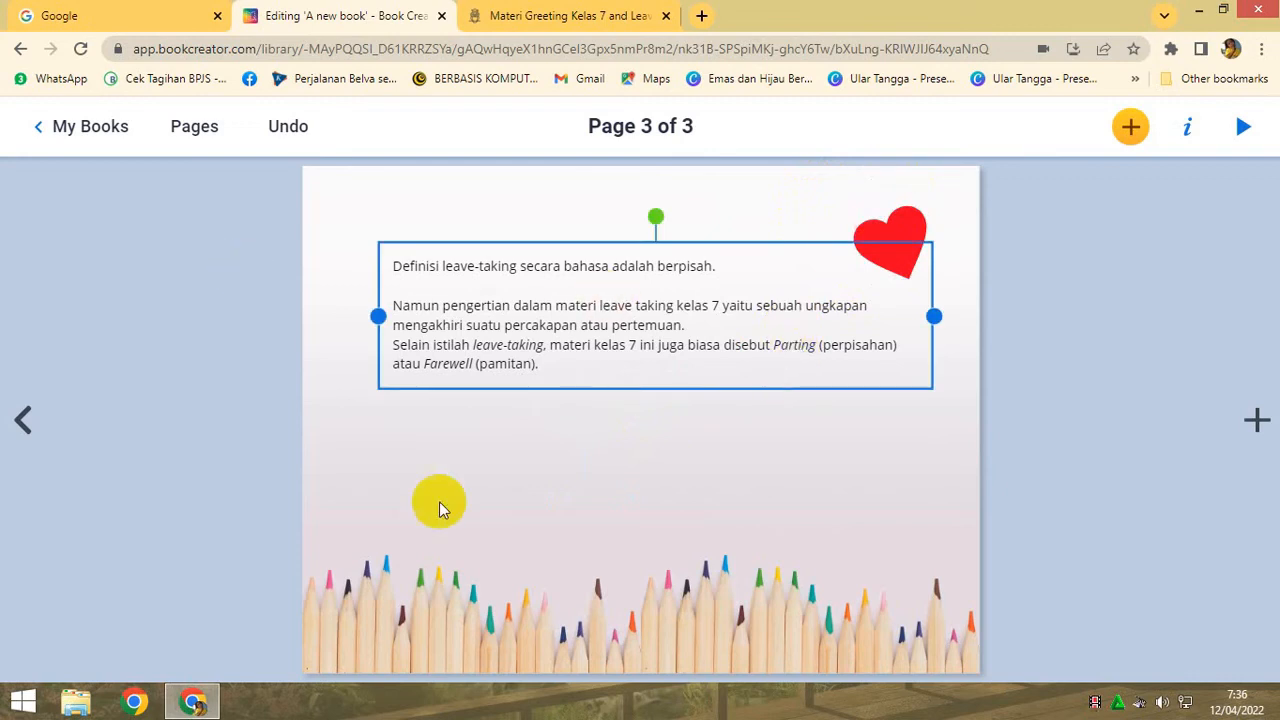
{"action": "left_click", "coordinate": [466, 465]}
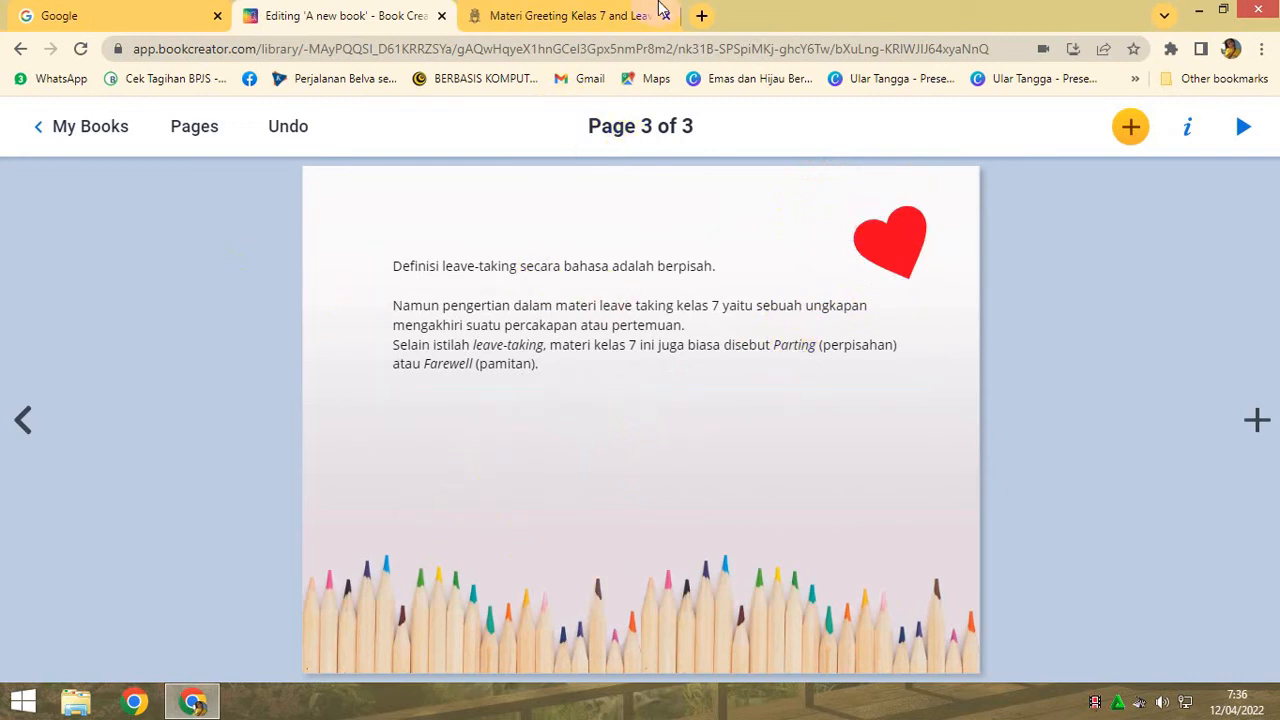
- Search Google in a new tab for "gambar kartun anak melambaikan tangan" and copy the picture of the waving boy in a blue hoodie
{"action": "left_click", "coordinate": [704, 17]}
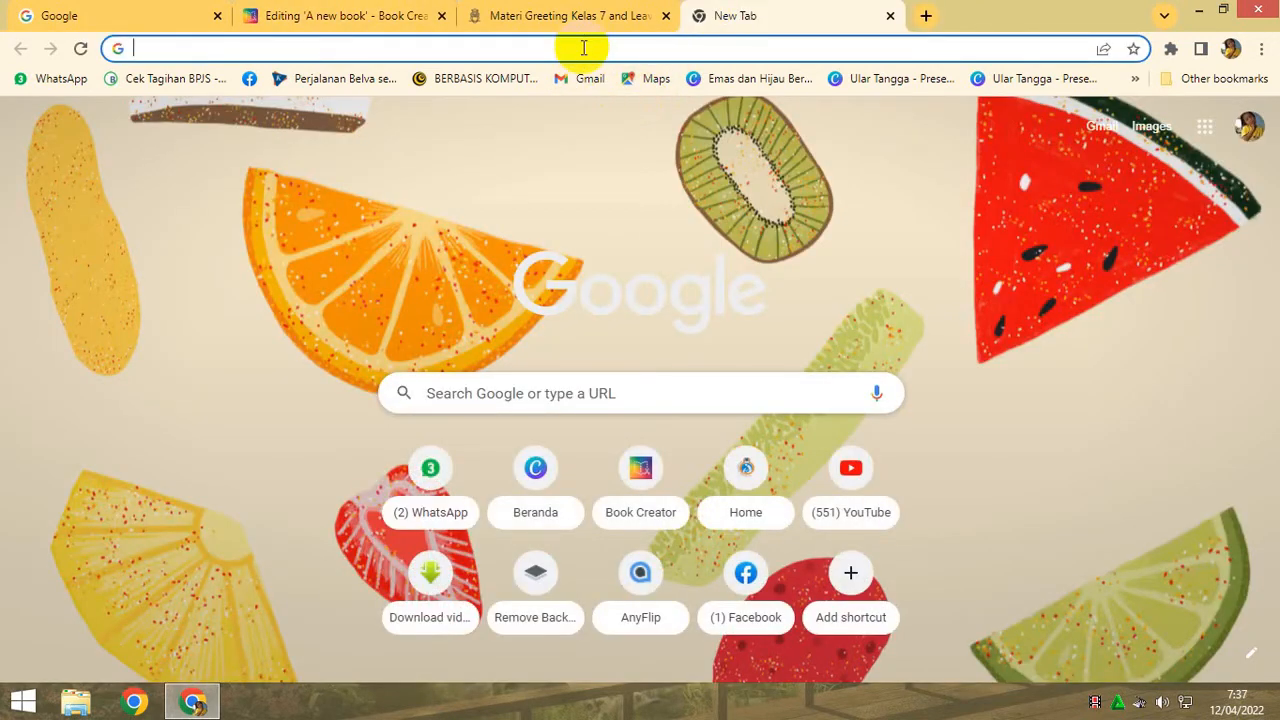
{"action": "type", "text": "ga"}
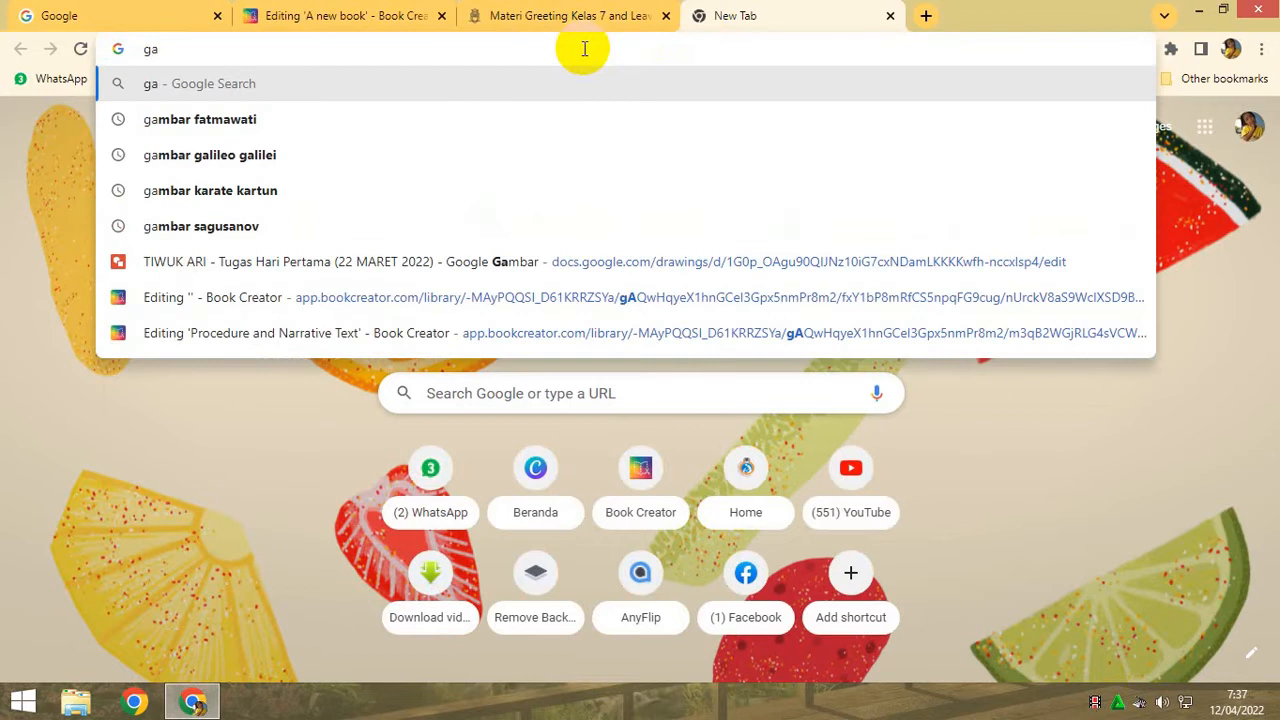
{"action": "type", "text": "mbar anak melamba"}
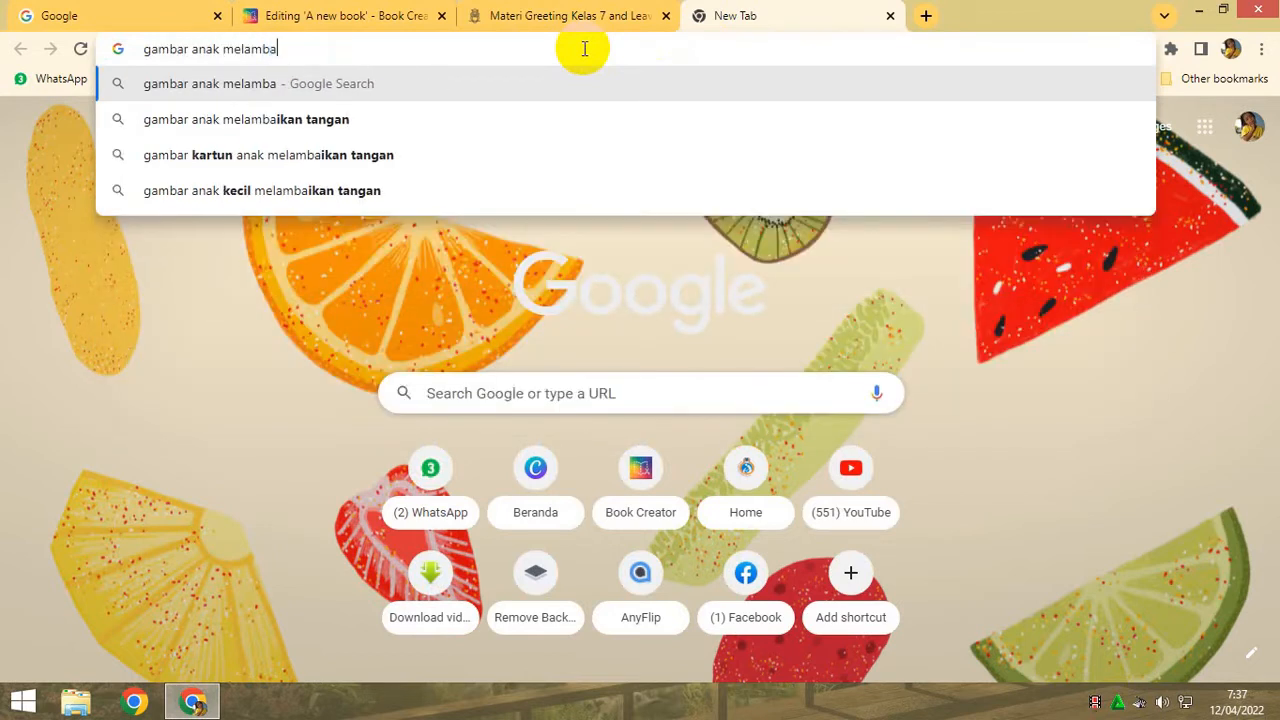
{"action": "left_click", "coordinate": [397, 155]}
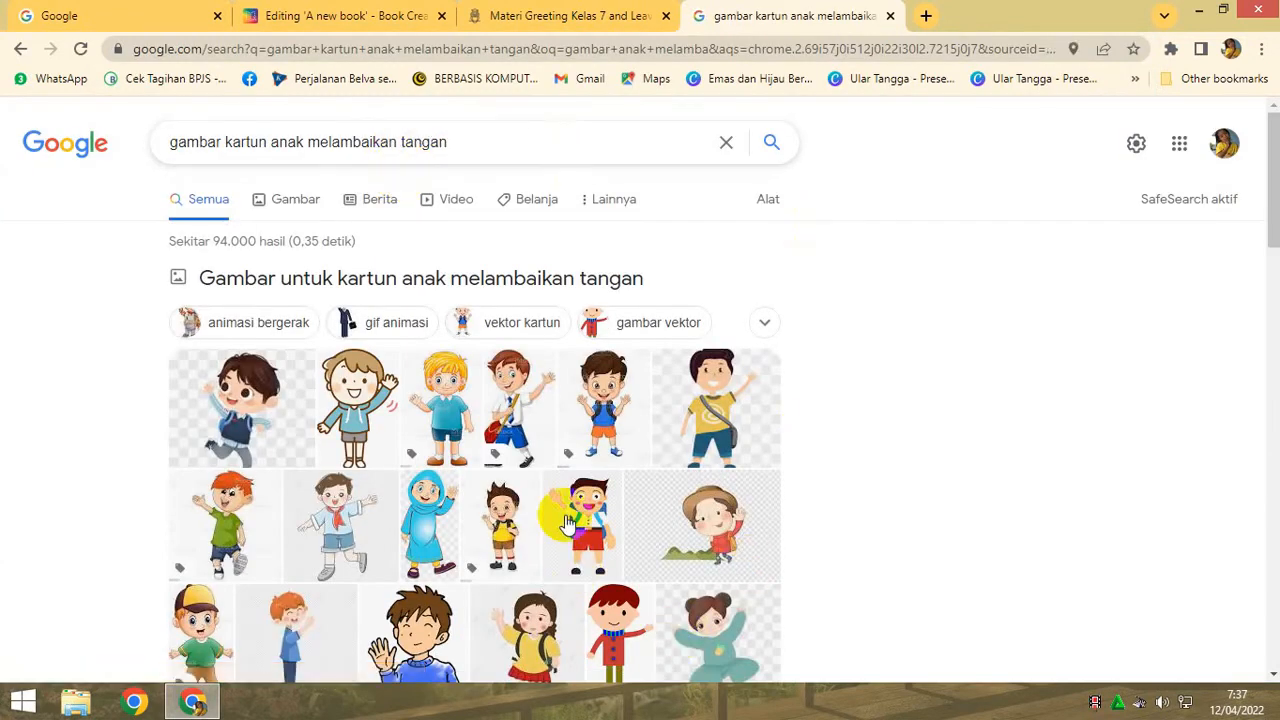
{"action": "left_click", "coordinate": [343, 428]}
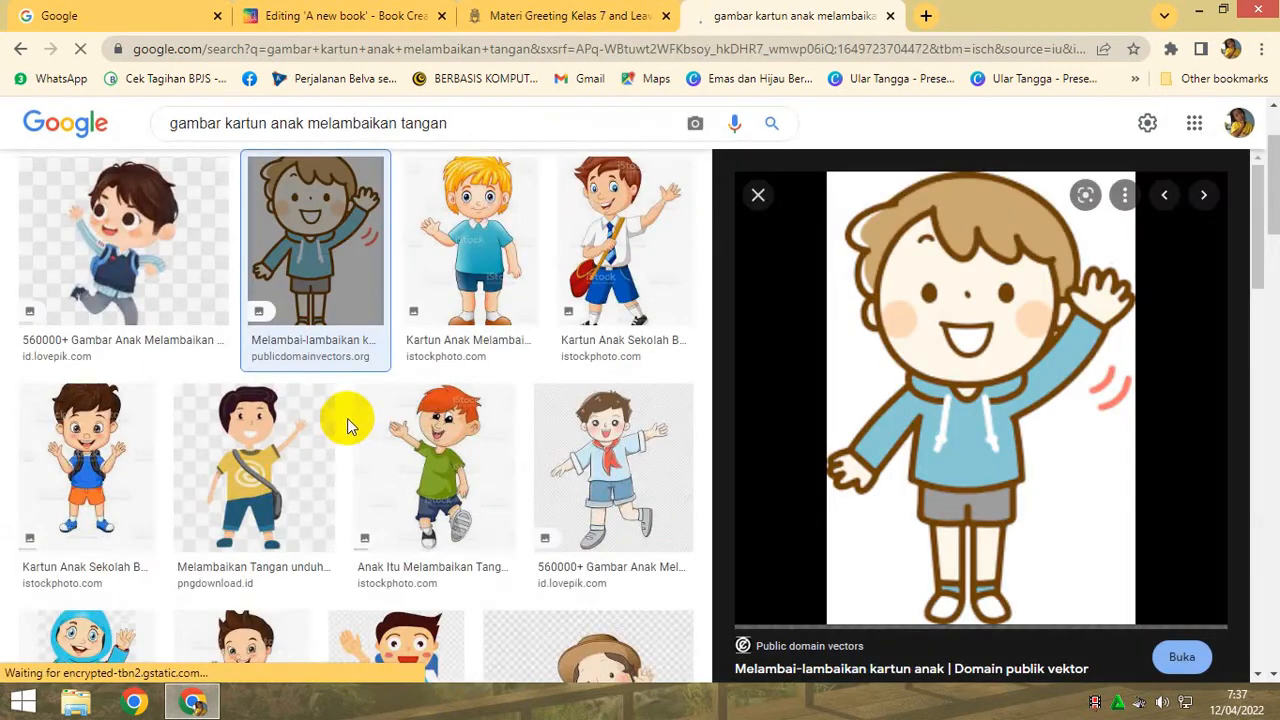
{"action": "right_click", "coordinate": [1016, 388]}
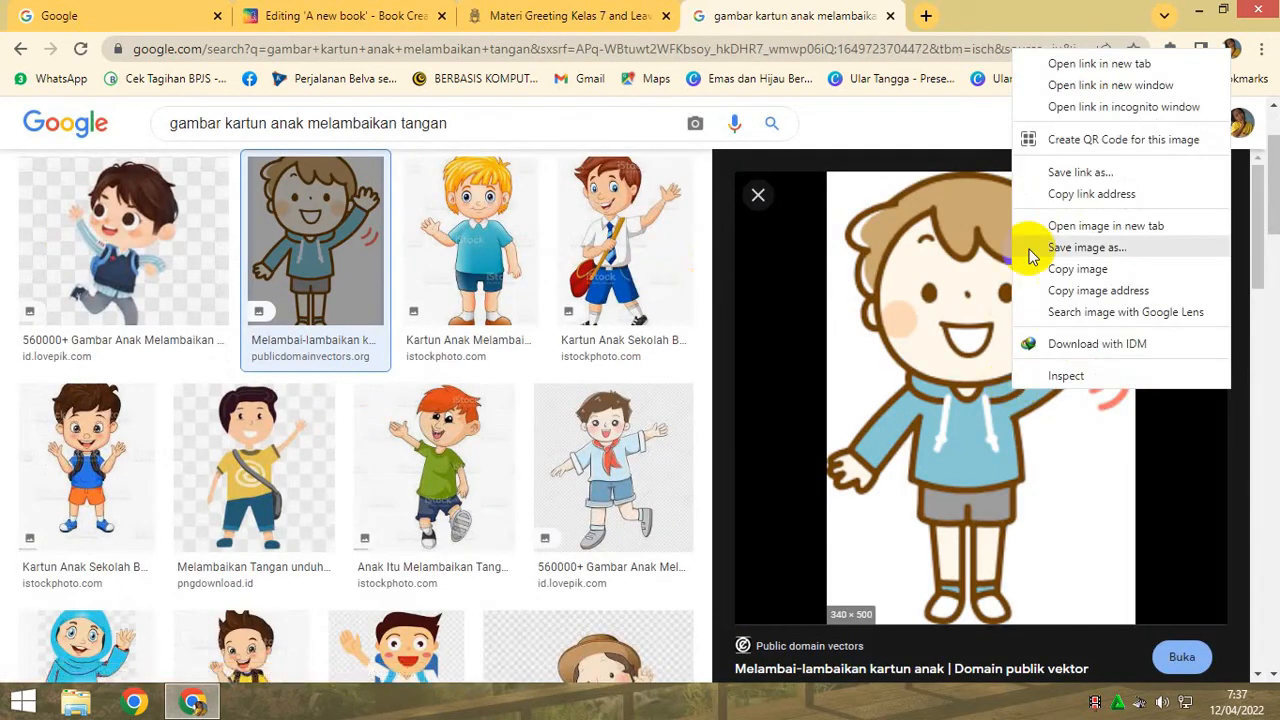
{"action": "left_click", "coordinate": [1055, 270]}
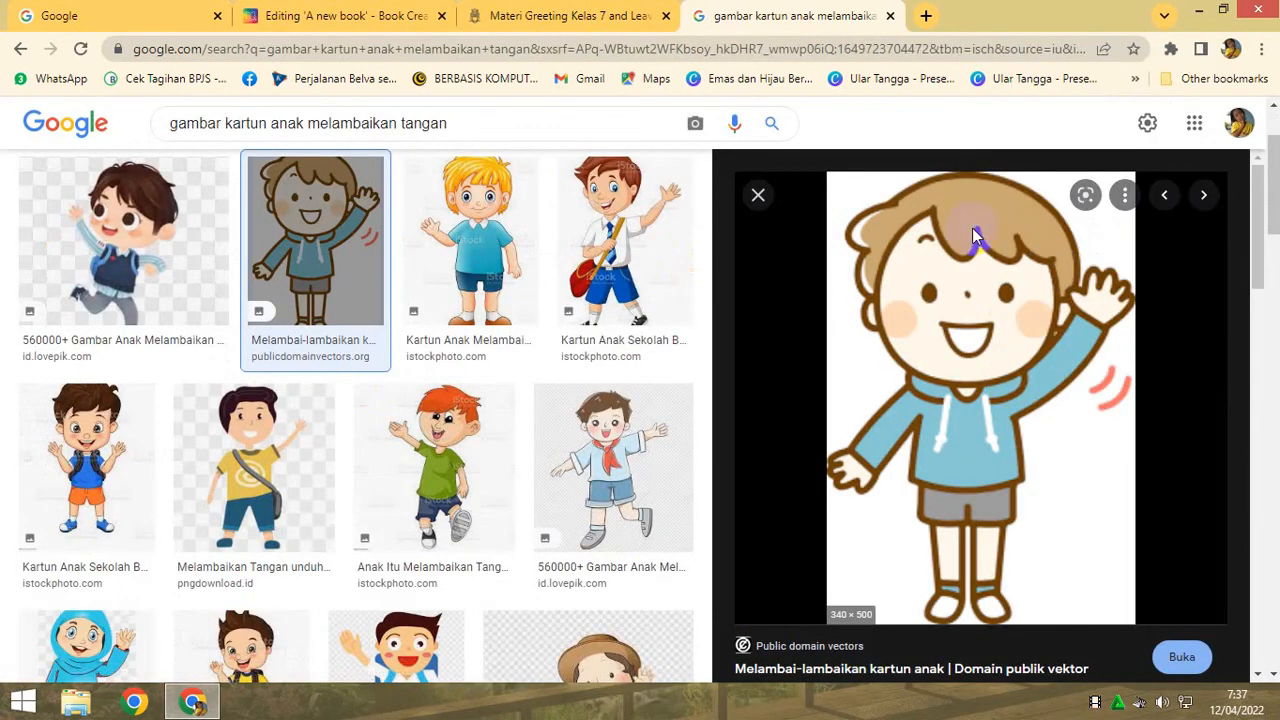
- Try to paste the copied waving boy picture onto page 3 of the book, and delete the pasted object
{"action": "left_click", "coordinate": [345, 18]}
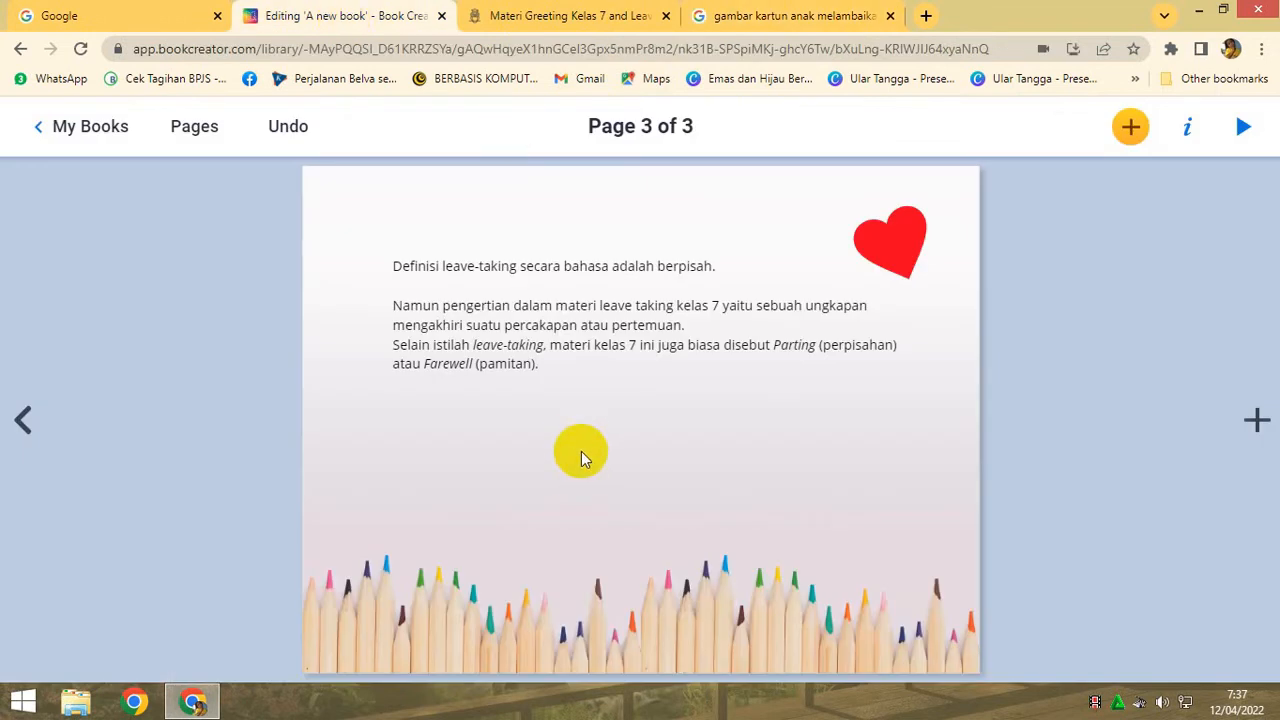
{"action": "key", "text": "ctrl+v"}
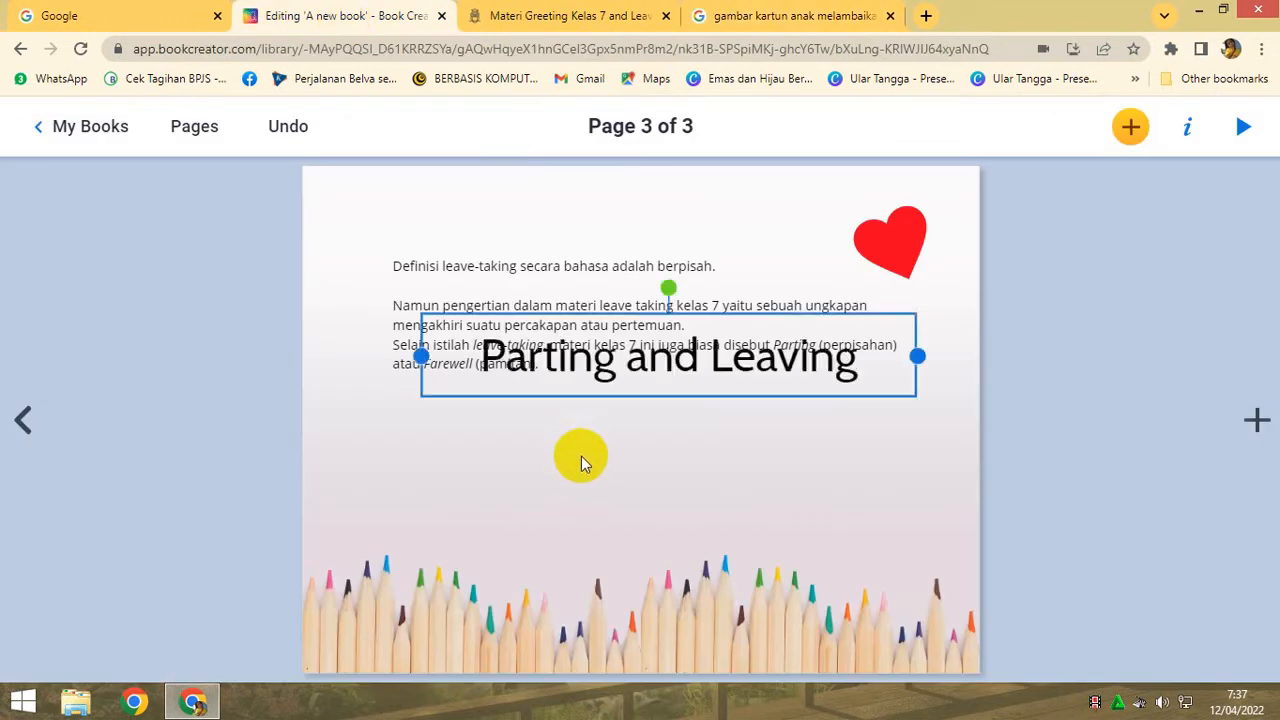
{"action": "key", "text": "Delete"}
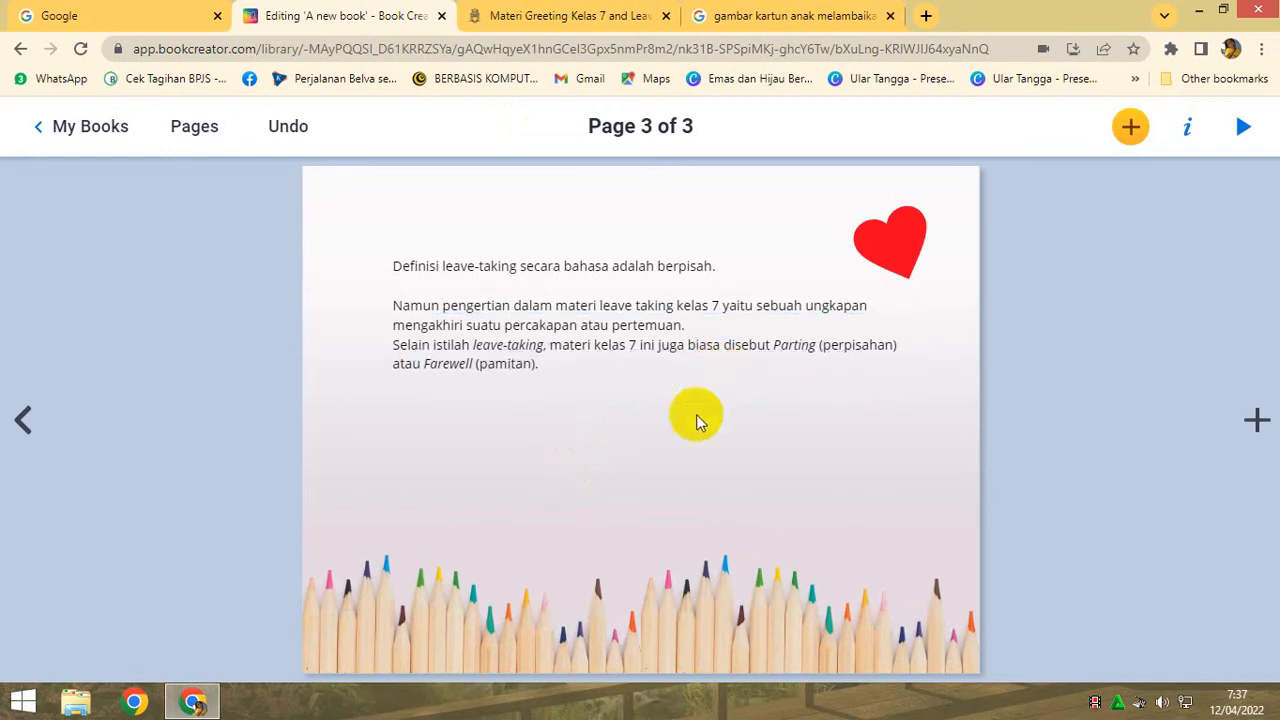
- Save the waving boy picture from the Google image results to the Pictures folder as "lambai tangan"
{"action": "left_click", "coordinate": [800, 22]}
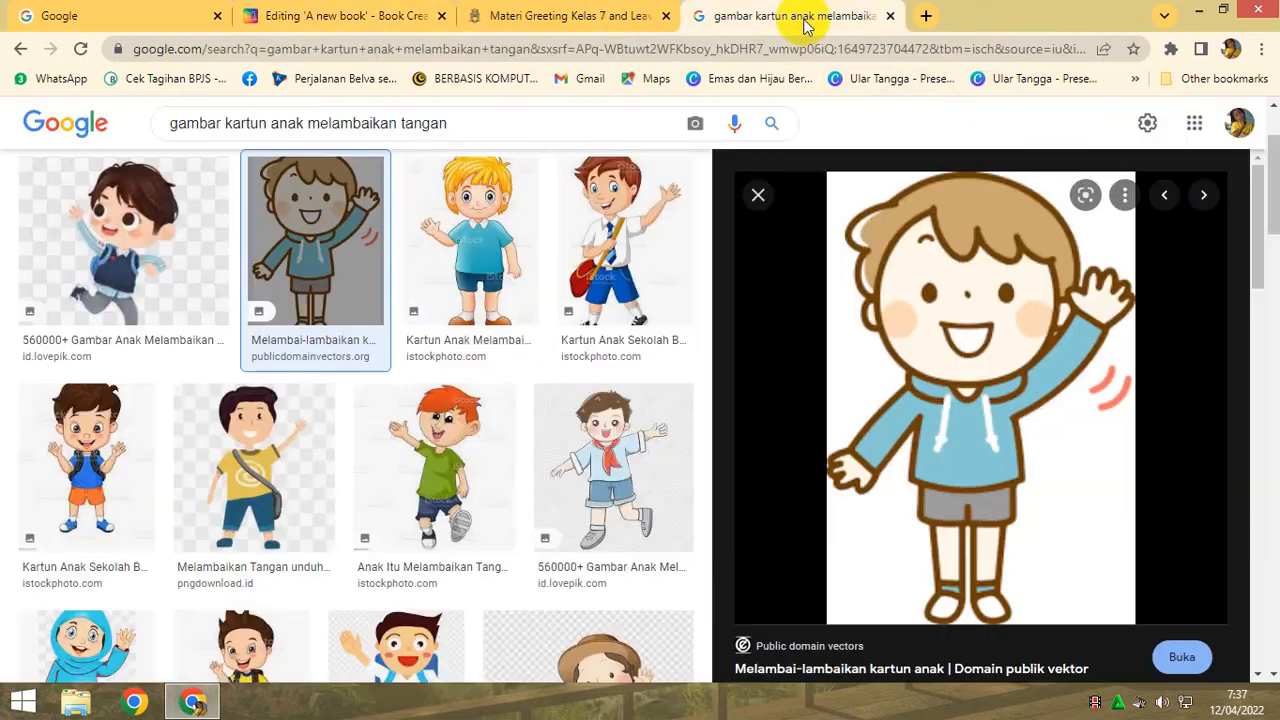
{"action": "right_click", "coordinate": [1010, 453]}
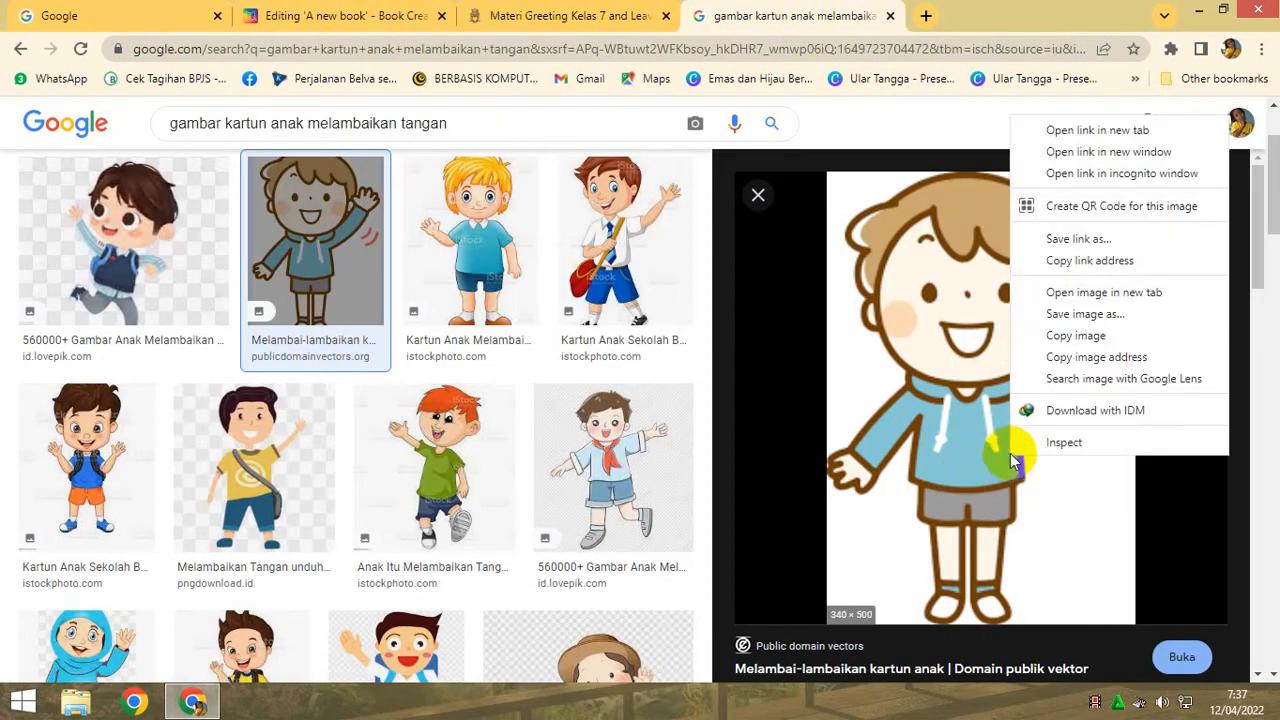
{"action": "left_click", "coordinate": [1093, 316]}
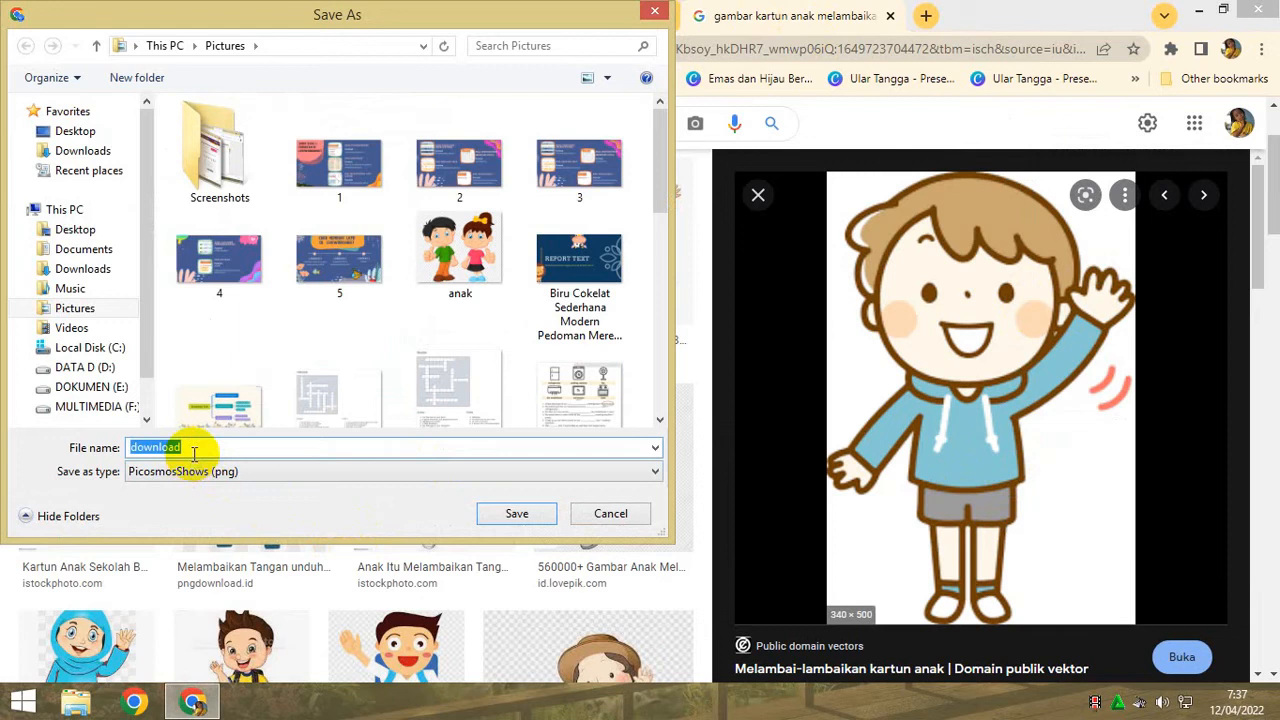
{"action": "type", "text": "lambai tangan"}
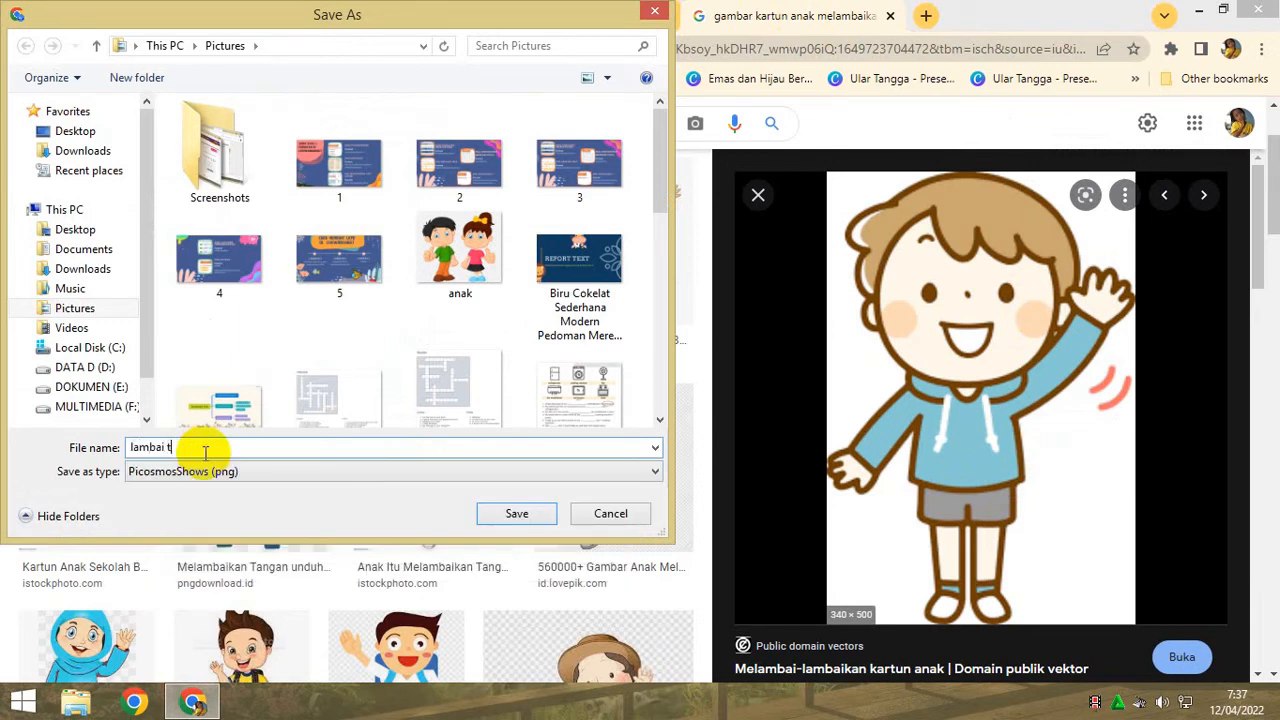
{"action": "left_click", "coordinate": [516, 516]}
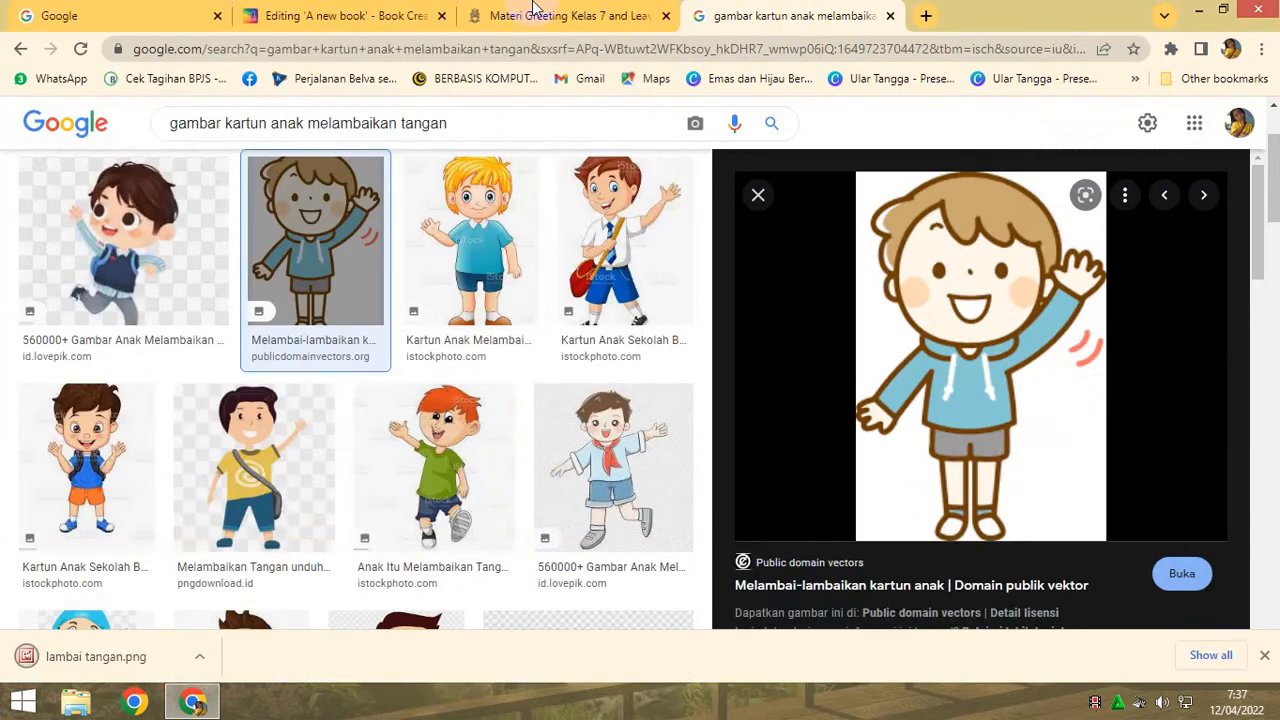
- Return to Book Creator, upload the "lambai tangan" picture to page 3, and place it centred below the definition text
{"action": "left_click", "coordinate": [340, 17]}
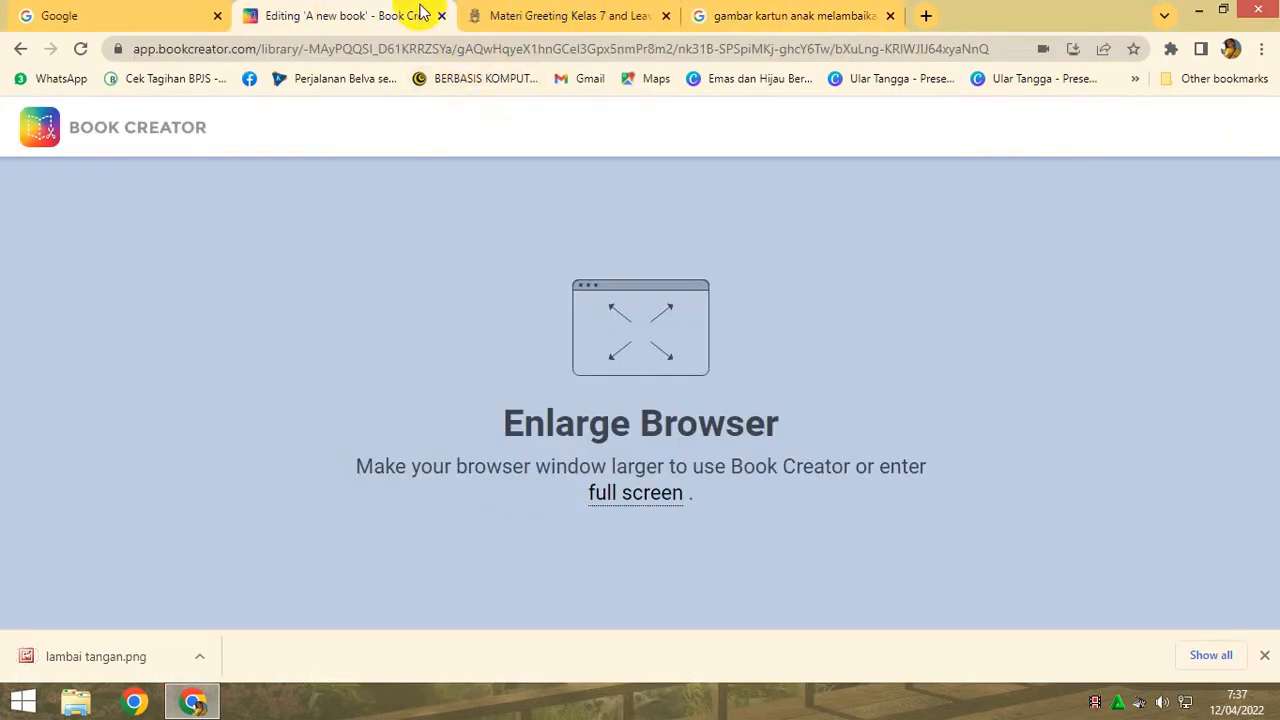
{"action": "left_click", "coordinate": [641, 497]}
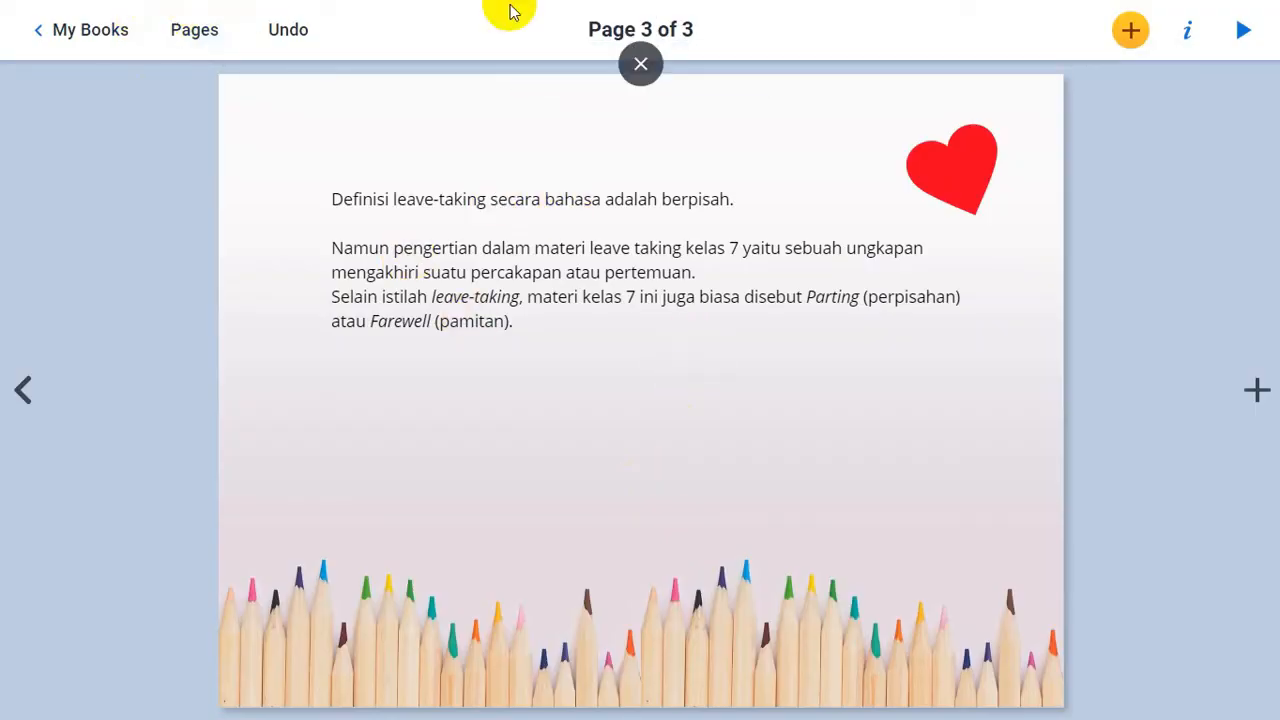
{"action": "left_click", "coordinate": [1129, 34]}
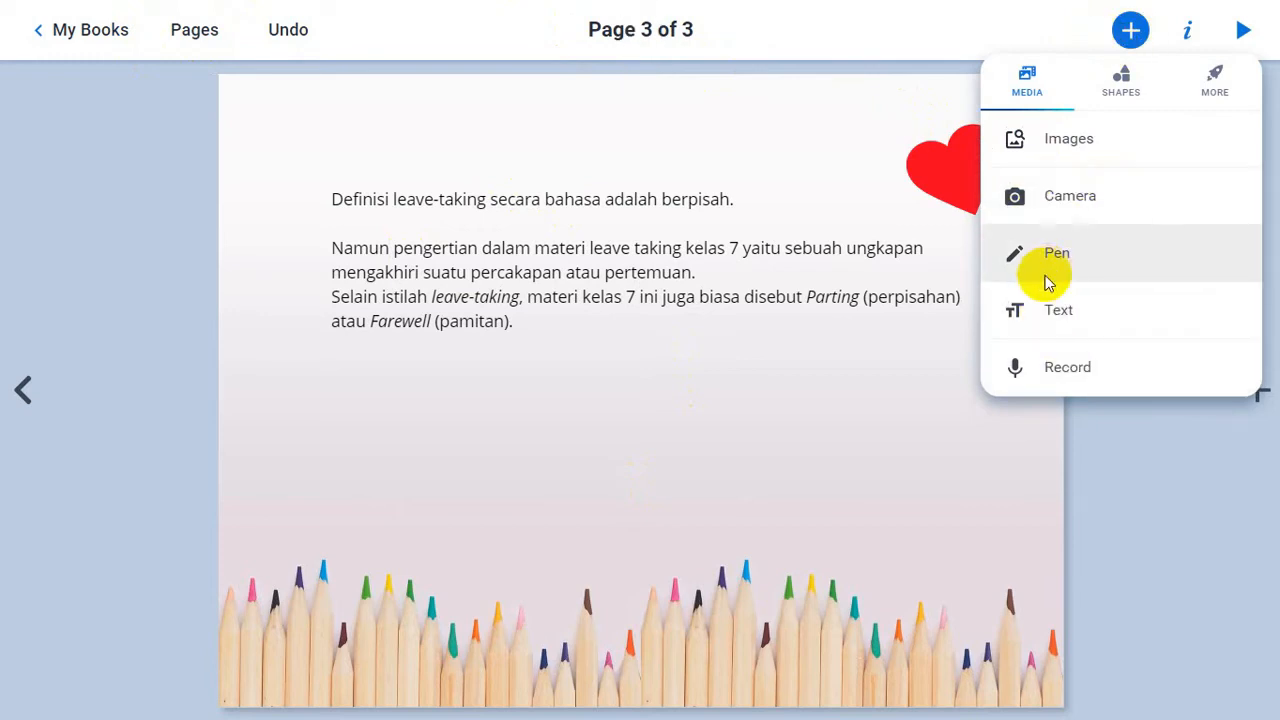
{"action": "left_click", "coordinate": [1053, 150]}
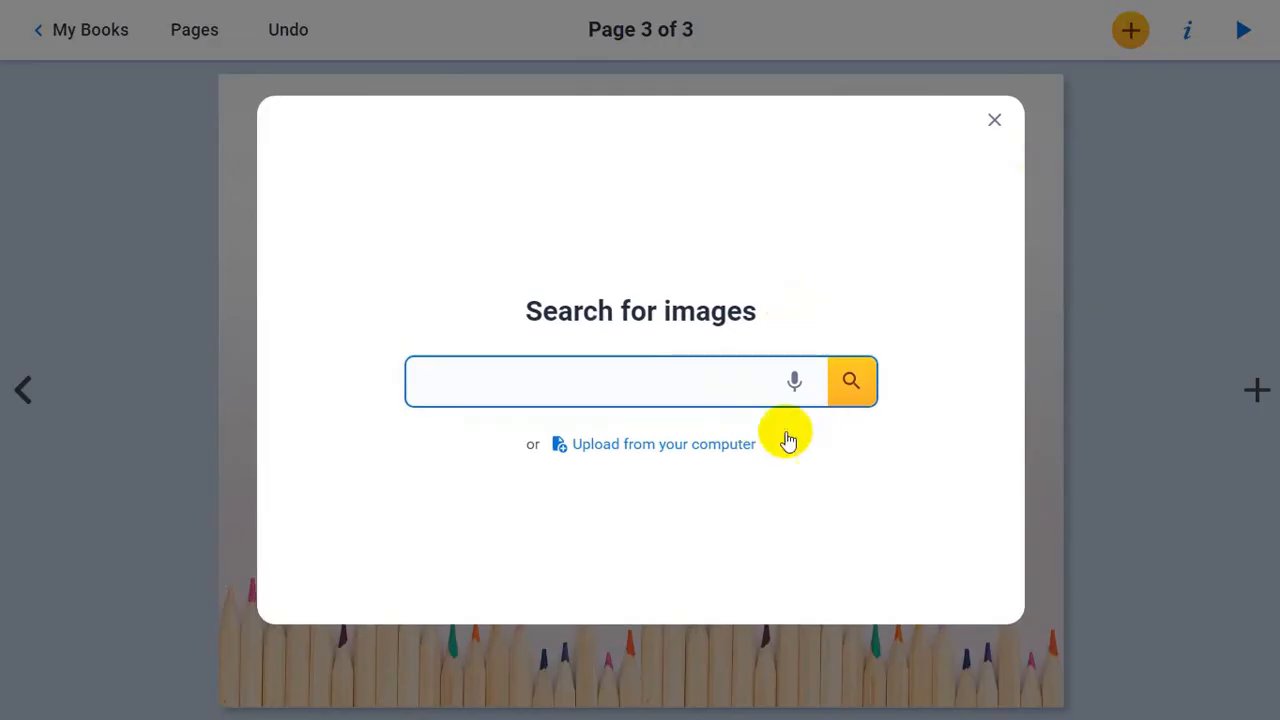
{"action": "left_click", "coordinate": [677, 449]}
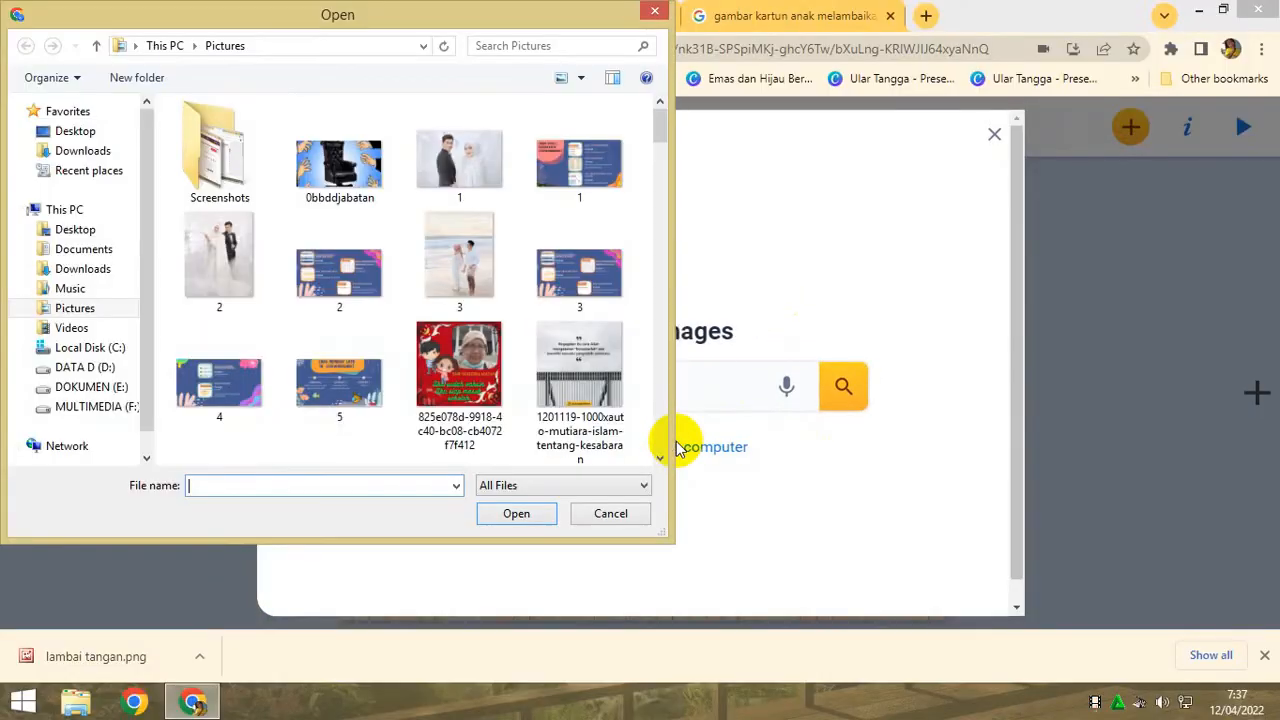
{"action": "left_click", "coordinate": [80, 308]}
{"action": "left_click_drag", "start_coordinate": [661, 128], "coordinate": [657, 260]}
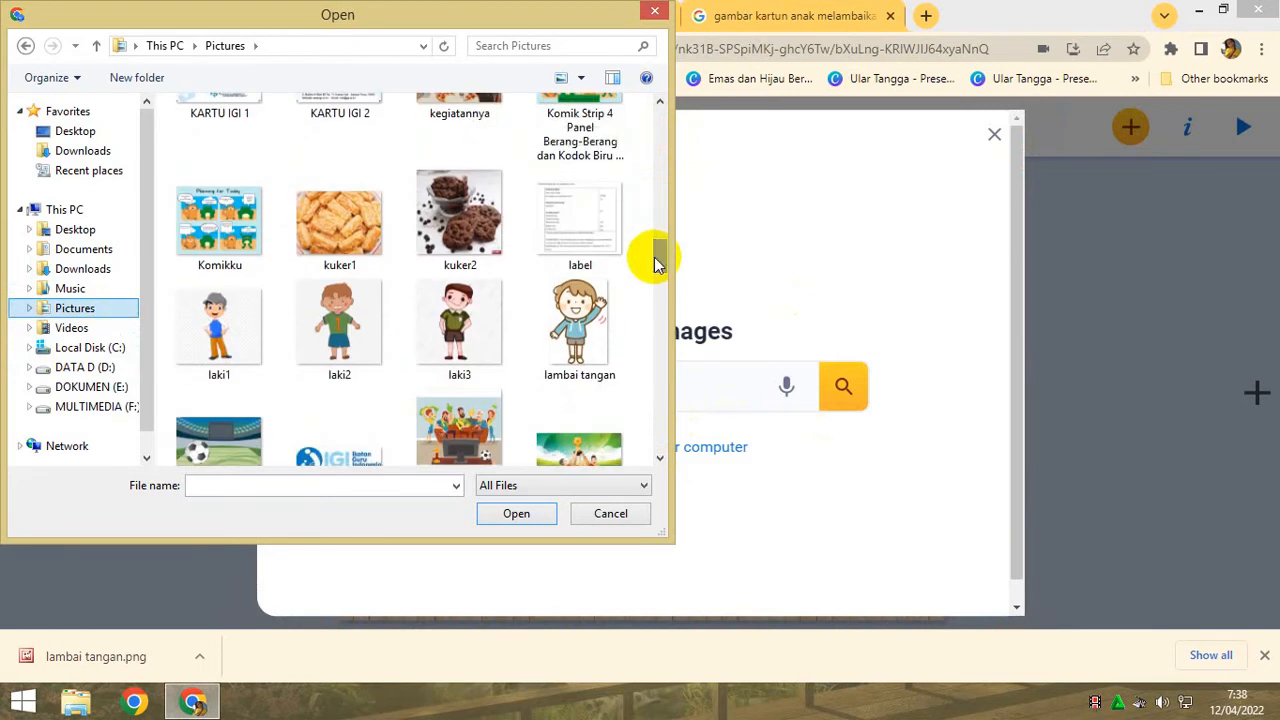
{"action": "left_click", "coordinate": [560, 323]}
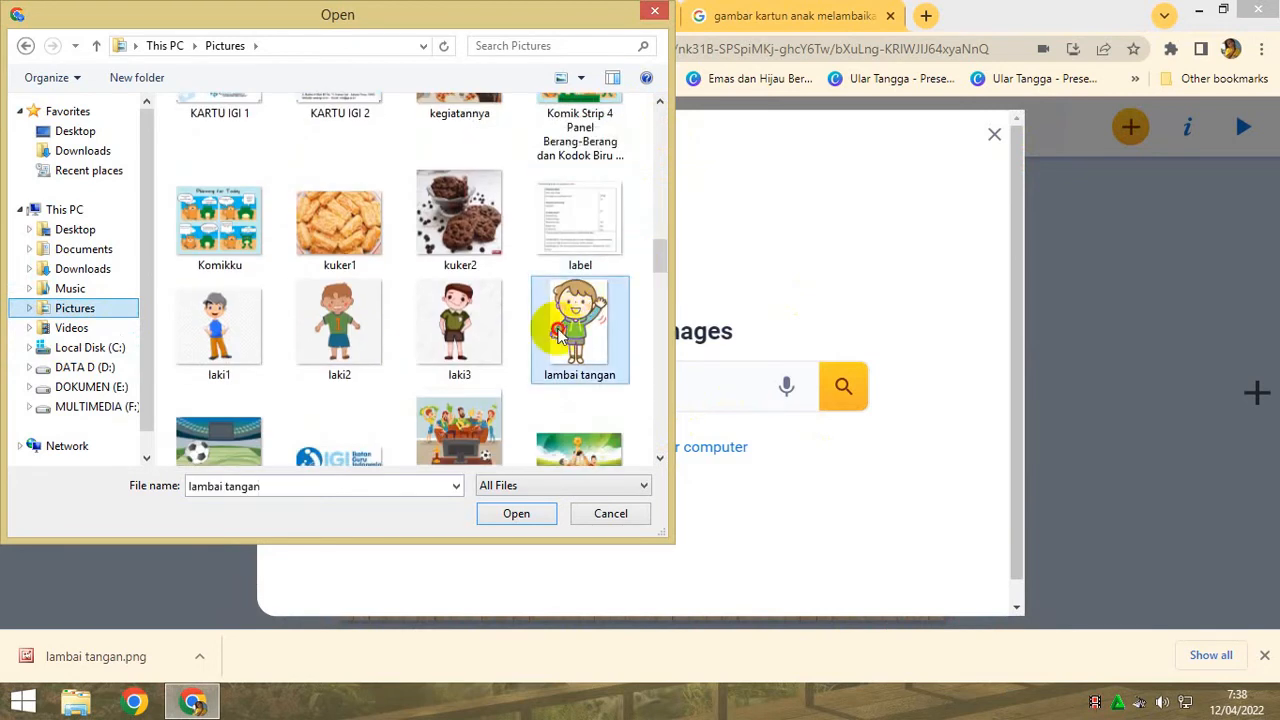
{"action": "left_click", "coordinate": [520, 527]}
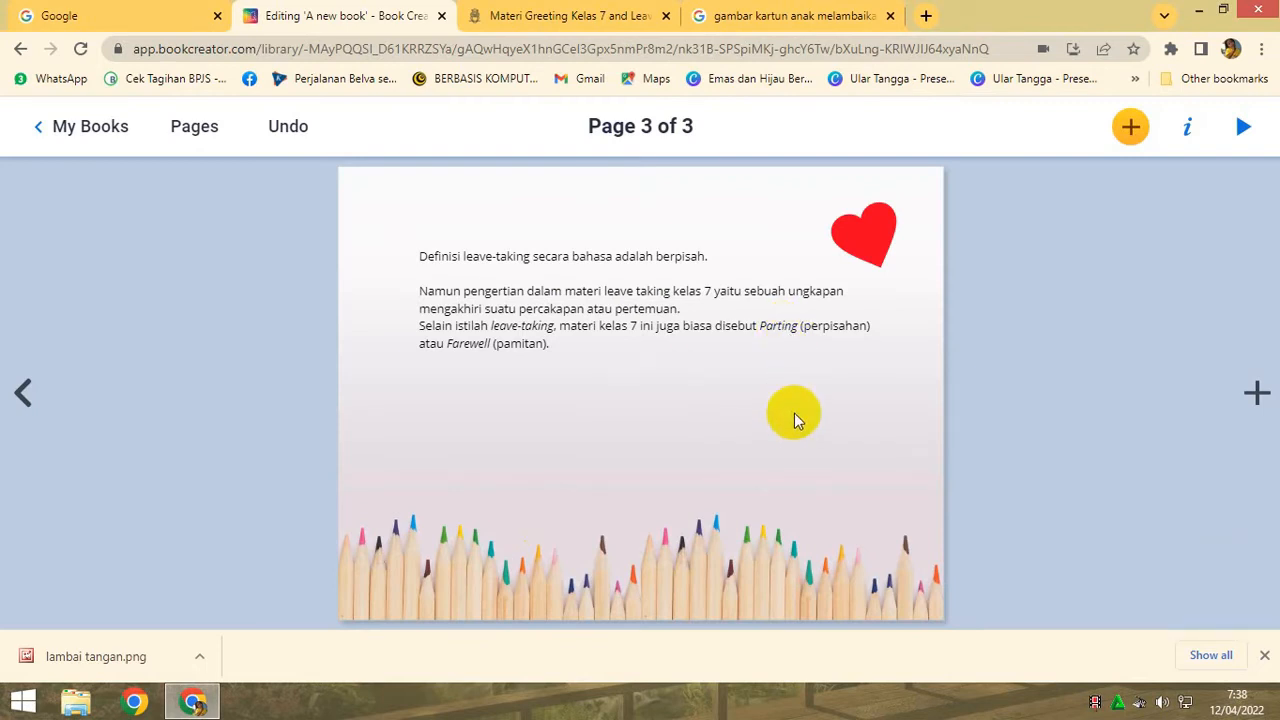
{"action": "left_click_drag", "start_coordinate": [620, 360], "coordinate": [633, 453]}
- Set the definition text on page 3 to the Kameron font at size 24, and move its text box slightly up
{"action": "left_click", "coordinate": [503, 314]}
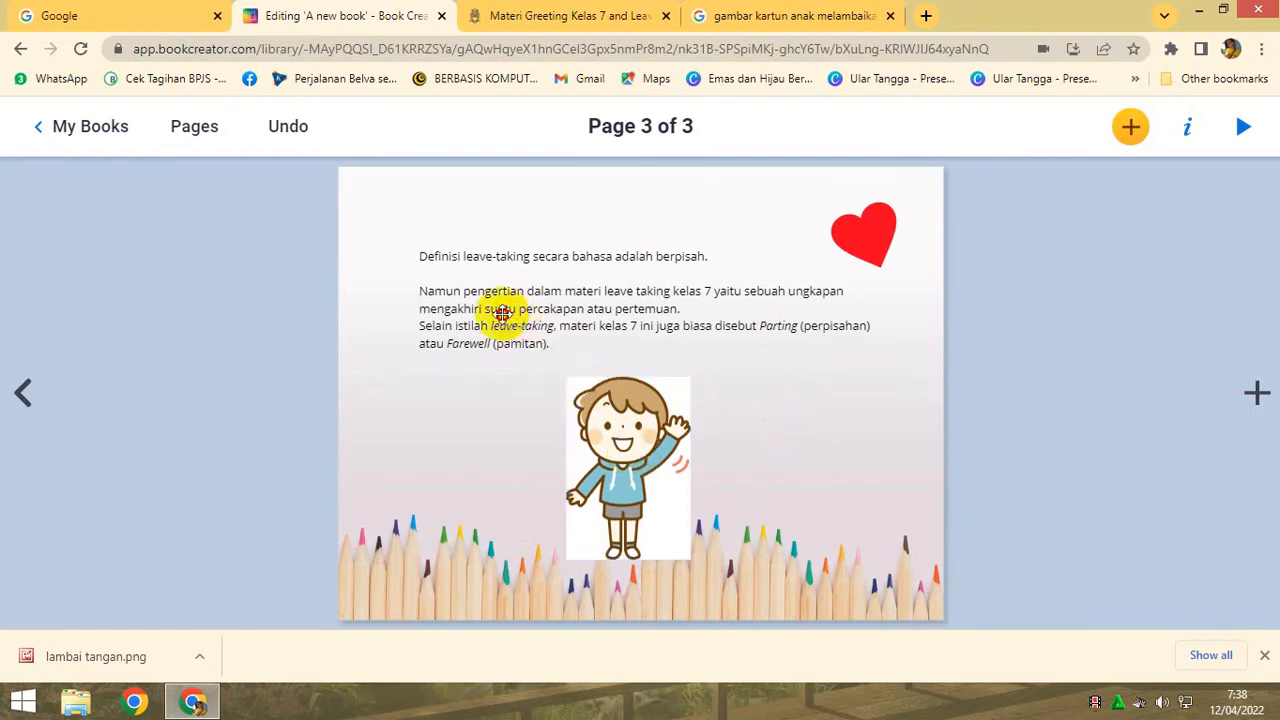
{"action": "left_click", "coordinate": [503, 313]}
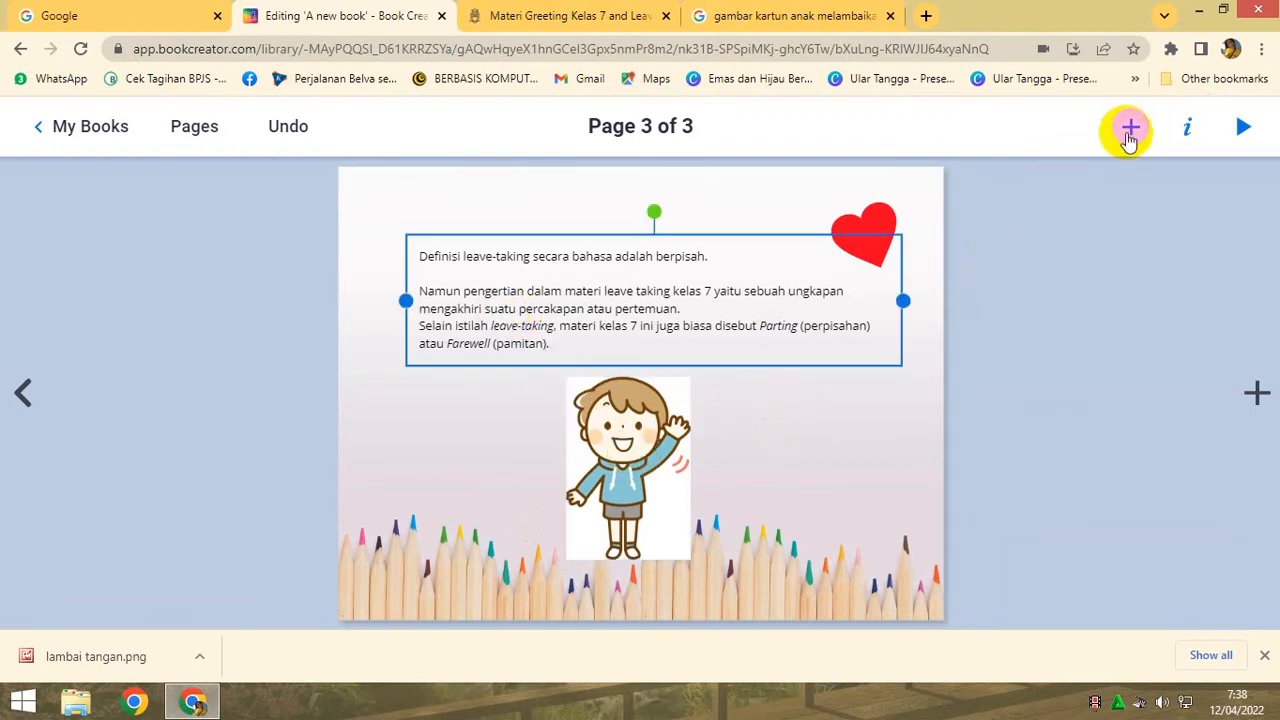
{"action": "left_click", "coordinate": [1188, 128]}
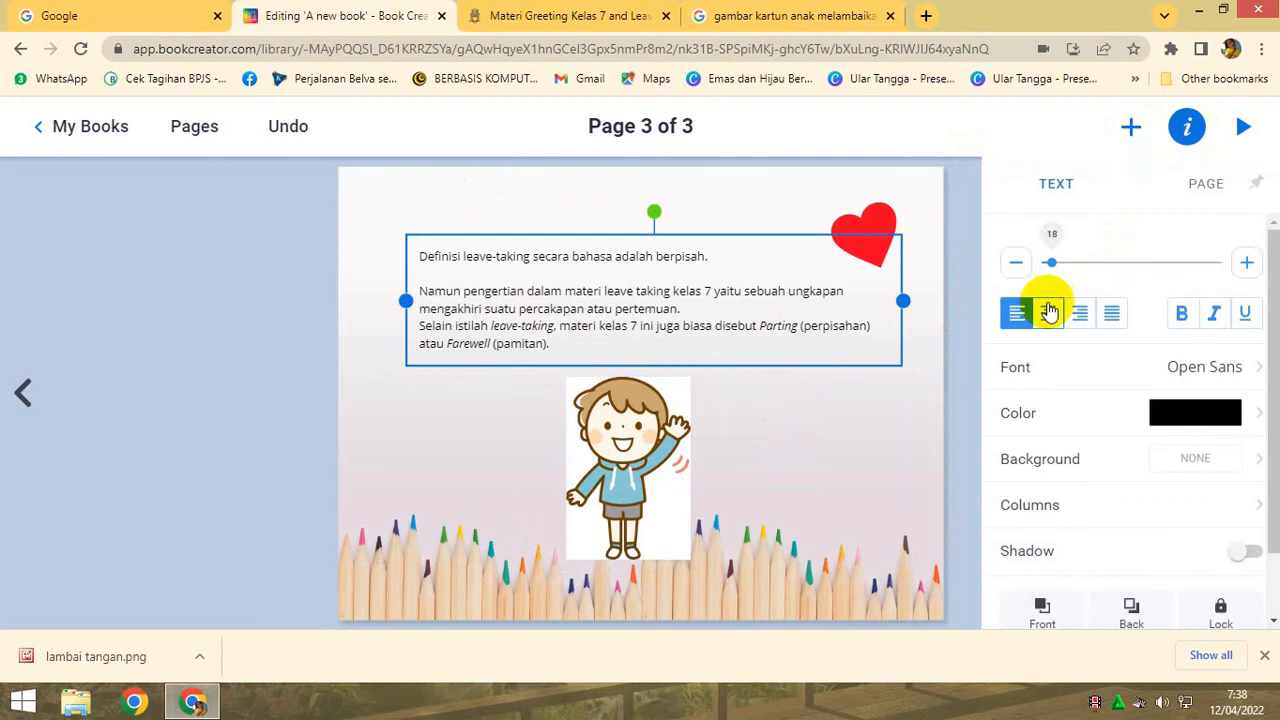
{"action": "left_click", "coordinate": [1030, 380]}
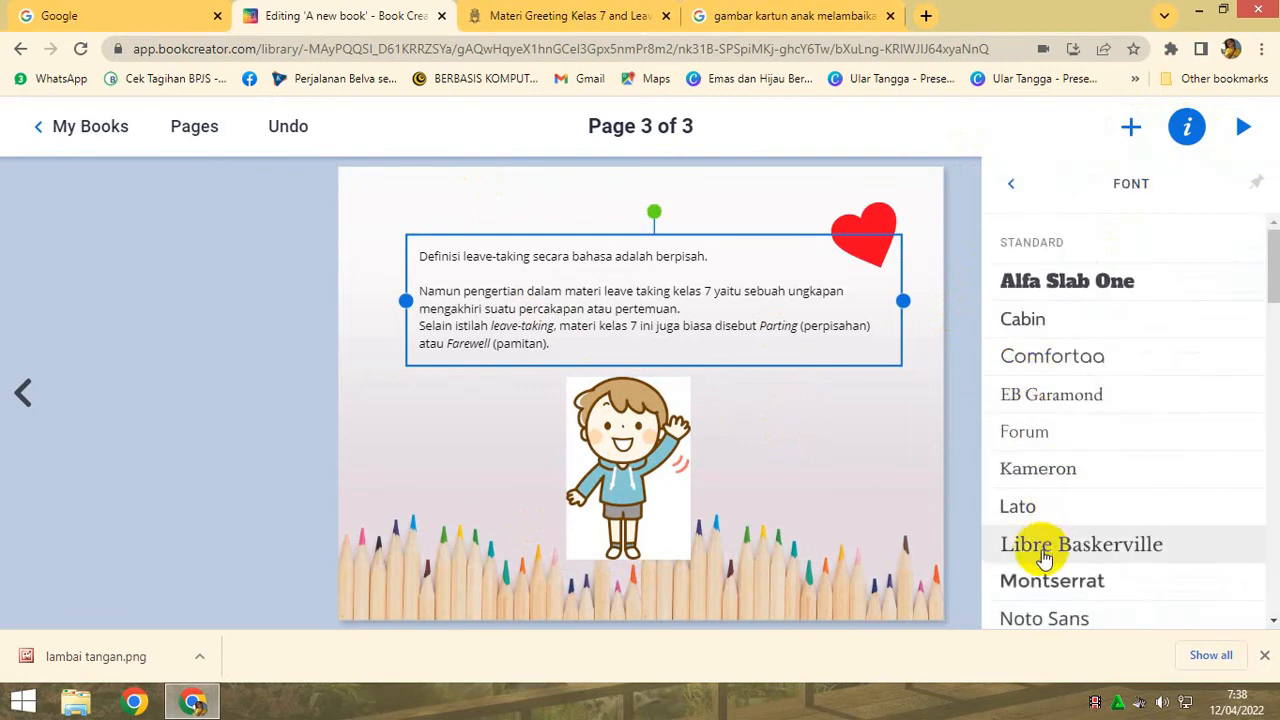
{"action": "left_click", "coordinate": [1018, 476]}
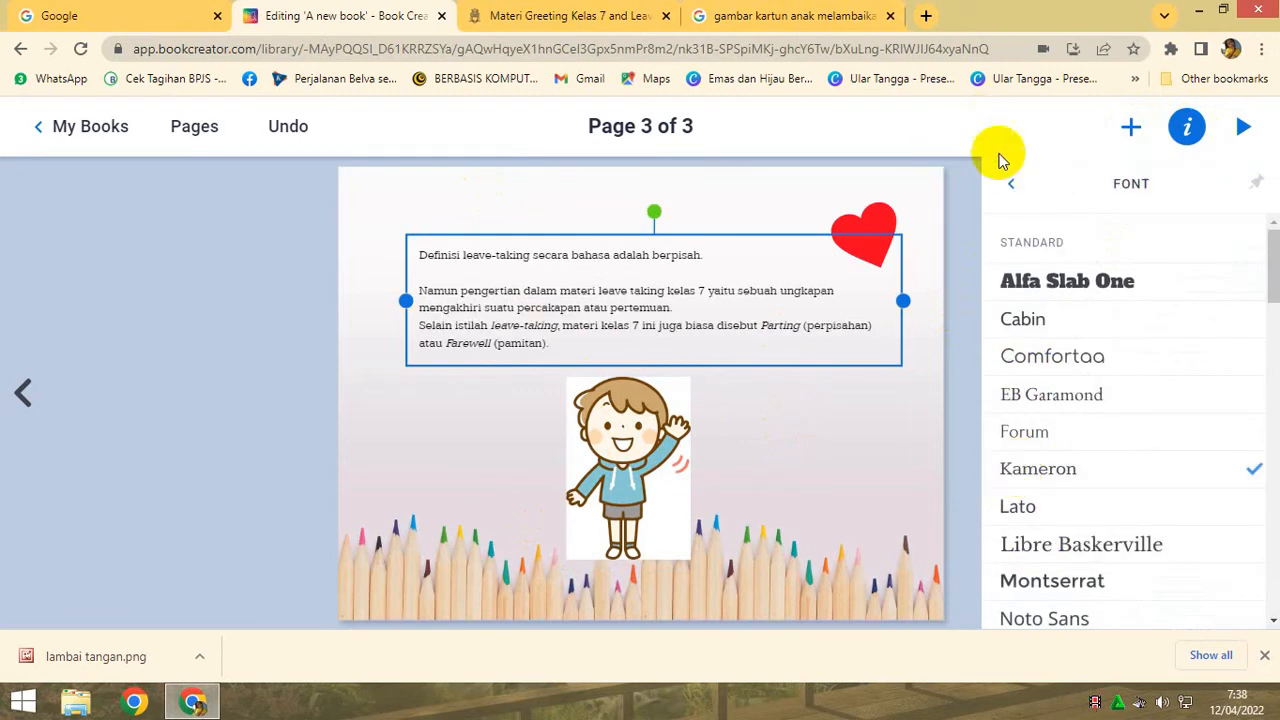
{"action": "left_click", "coordinate": [1013, 193]}
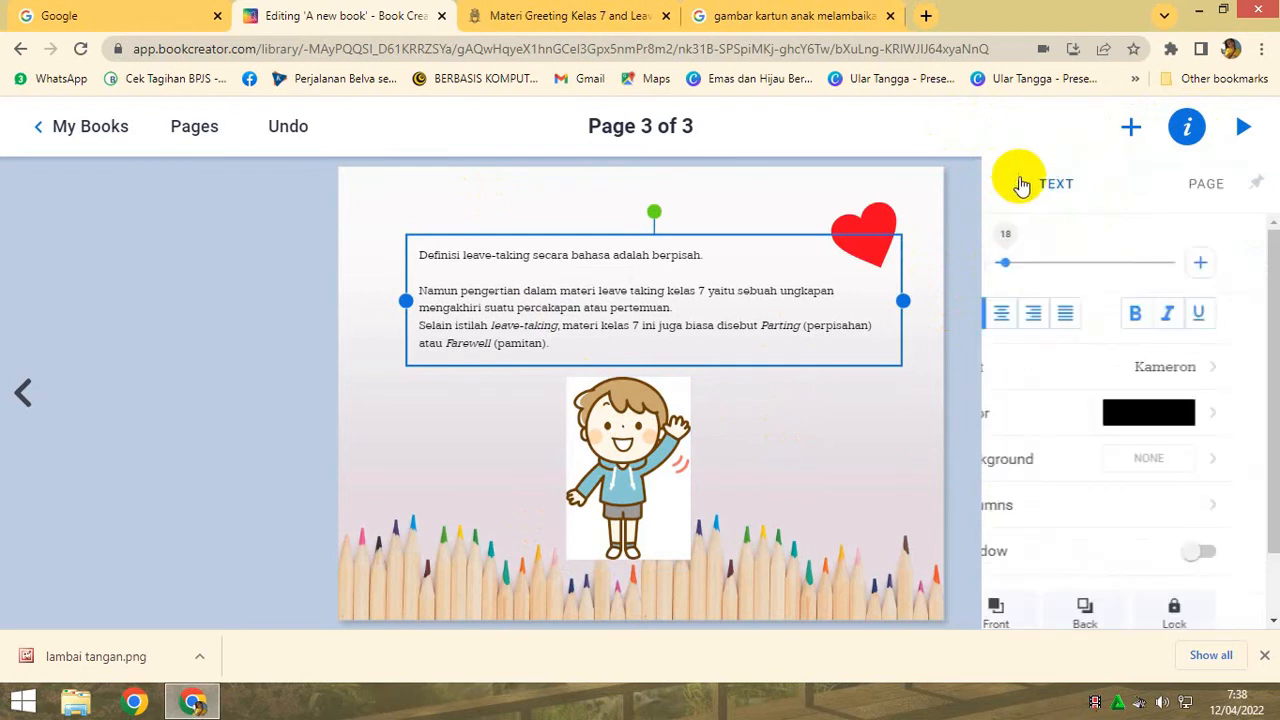
{"action": "left_click", "coordinate": [1245, 262]}
{"action": "left_click", "coordinate": [1245, 262]}
{"action": "left_click", "coordinate": [1245, 262]}
{"action": "left_click", "coordinate": [1245, 262]}
{"action": "left_click", "coordinate": [1245, 262]}
{"action": "left_click", "coordinate": [1245, 262]}
{"action": "mouse_move", "coordinate": [768, 329]}
{"action": "left_mouse_down"}
{"action": "mouse_move", "coordinate": [751, 320]}
{"action": "mouse_move", "coordinate": [762, 316]}
{"action": "left_mouse_up"}
{"action": "left_click", "coordinate": [792, 443]}
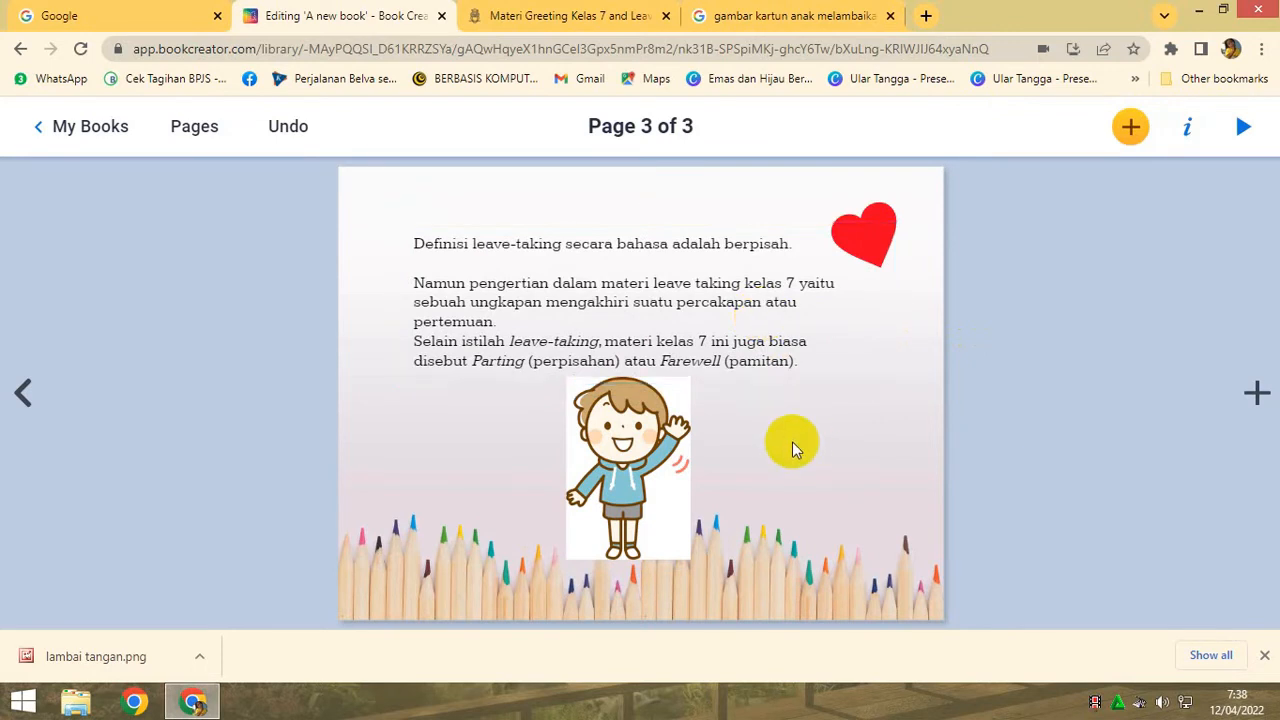
- Try dark blue, red, purple and yellow on the definition text, and set its colour to light blue
{"action": "left_click", "coordinate": [707, 345]}
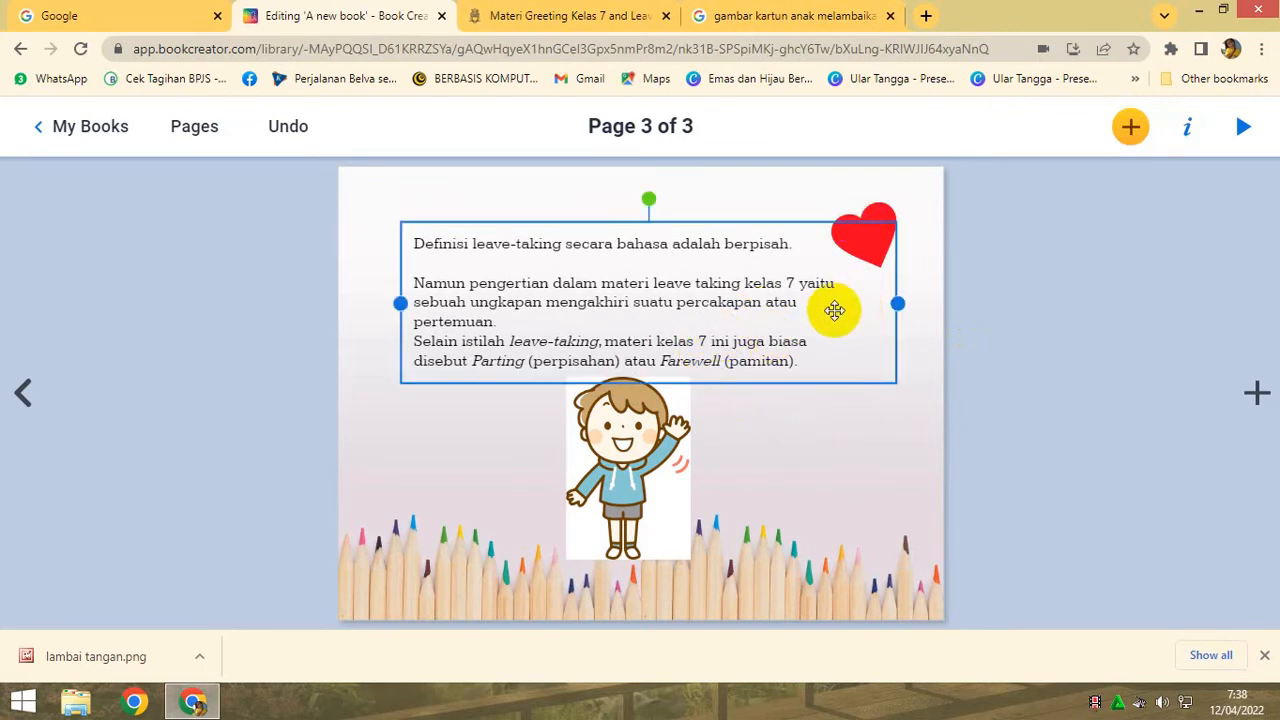
{"action": "left_click", "coordinate": [1186, 130]}
{"action": "left_click", "coordinate": [1180, 424]}
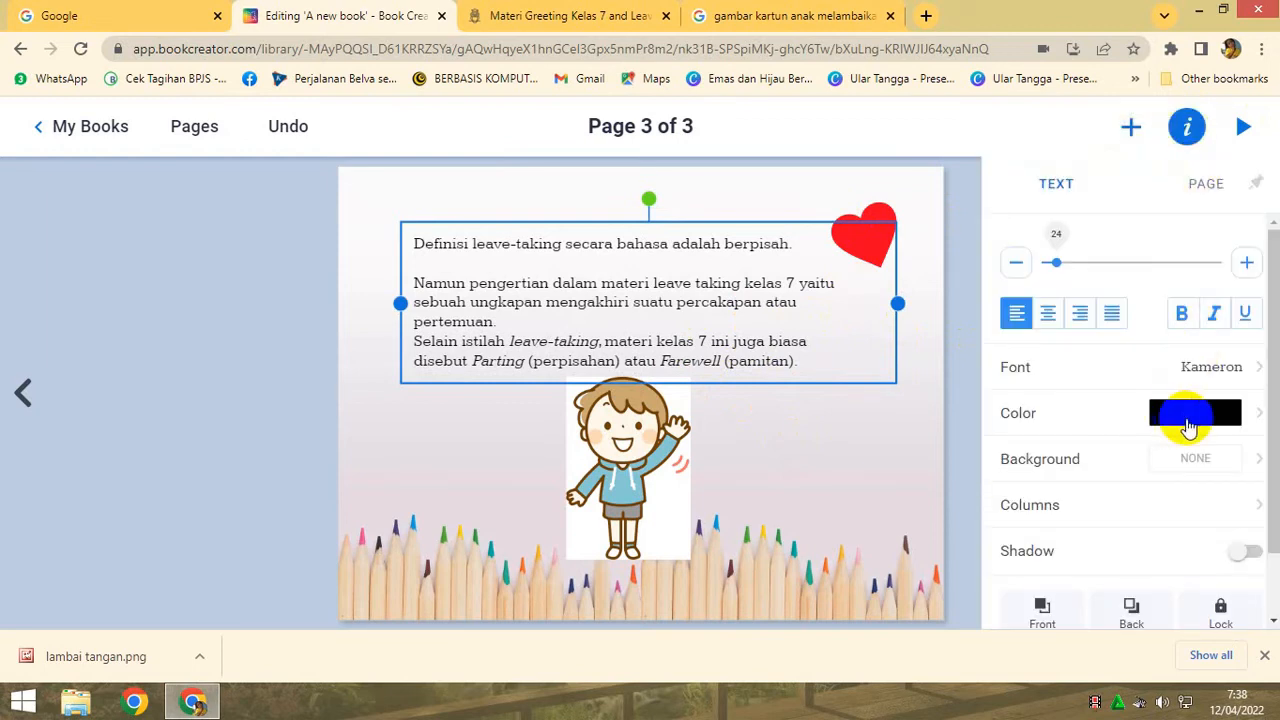
{"action": "left_click", "coordinate": [1227, 423]}
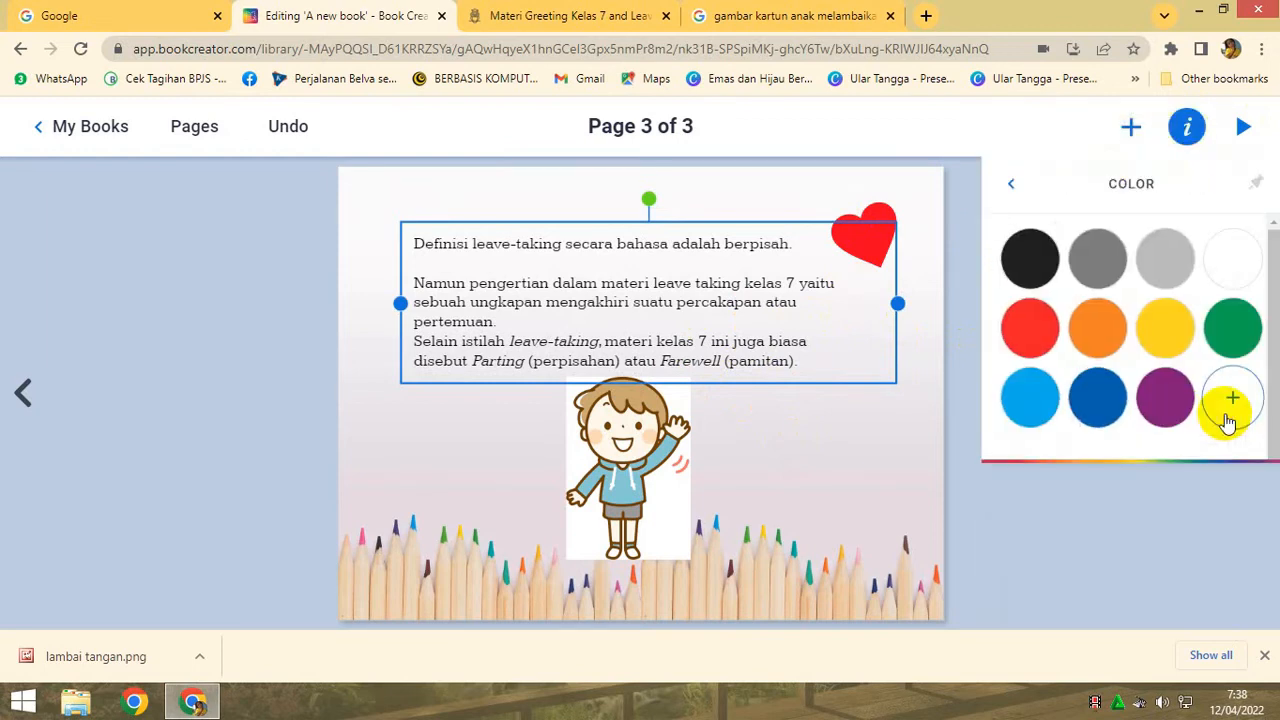
{"action": "left_click", "coordinate": [1105, 418]}
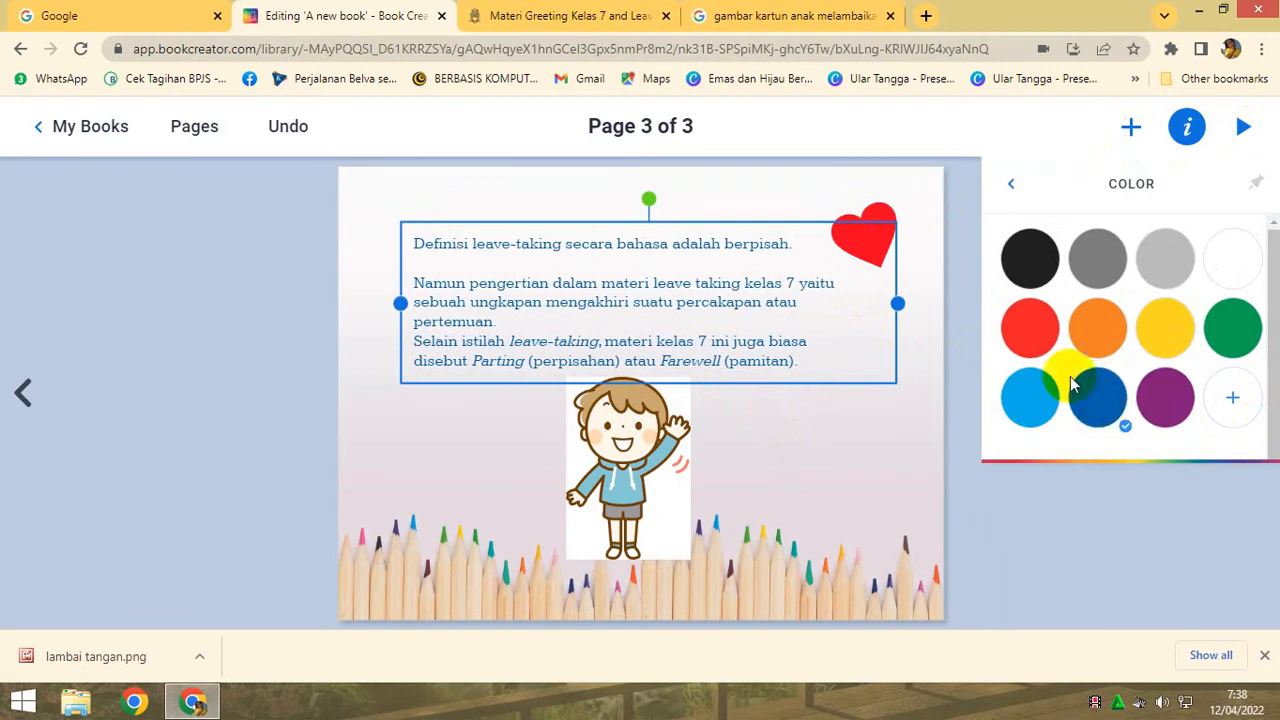
{"action": "left_click", "coordinate": [1035, 341]}
{"action": "left_click", "coordinate": [1176, 403]}
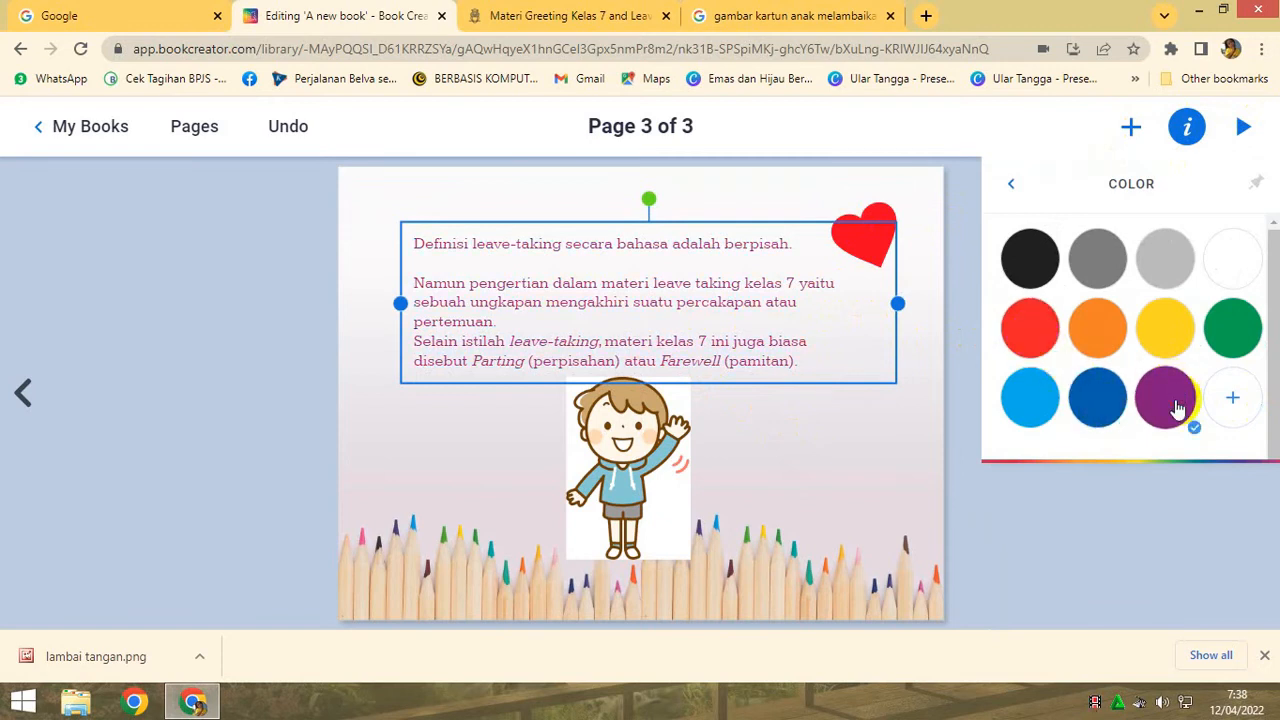
{"action": "left_click", "coordinate": [1178, 336]}
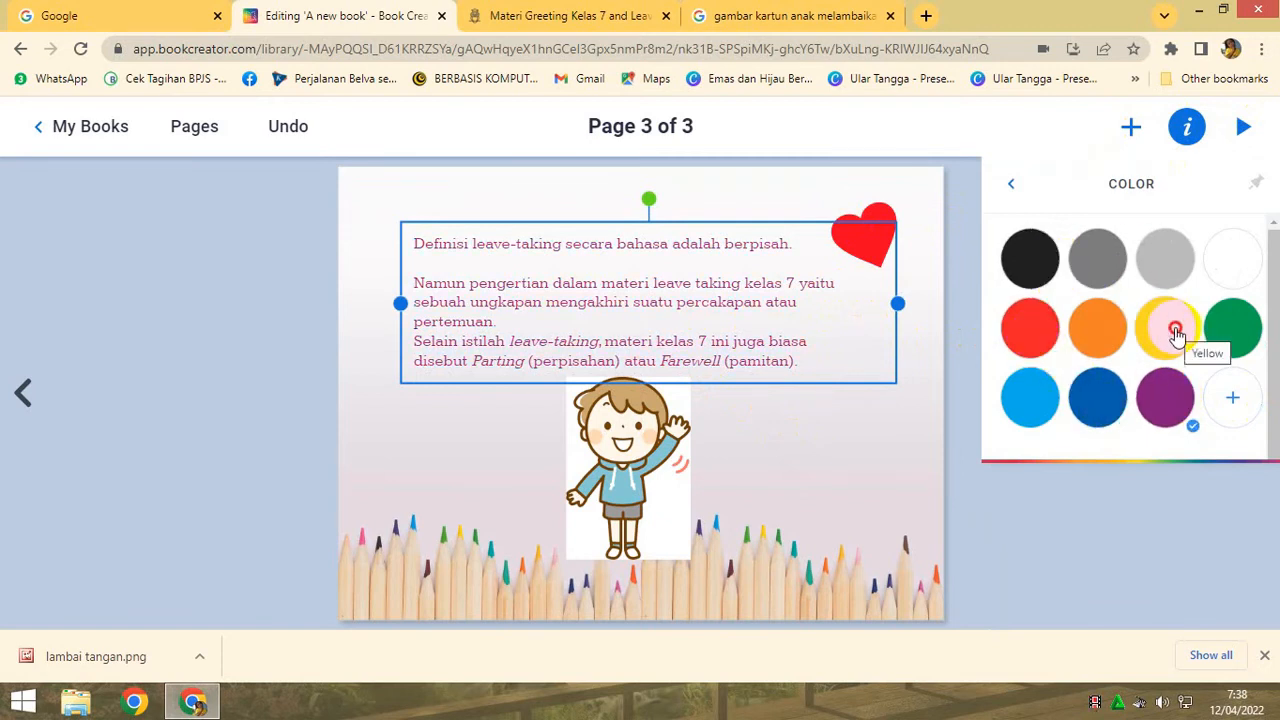
{"action": "left_click", "coordinate": [1037, 408]}
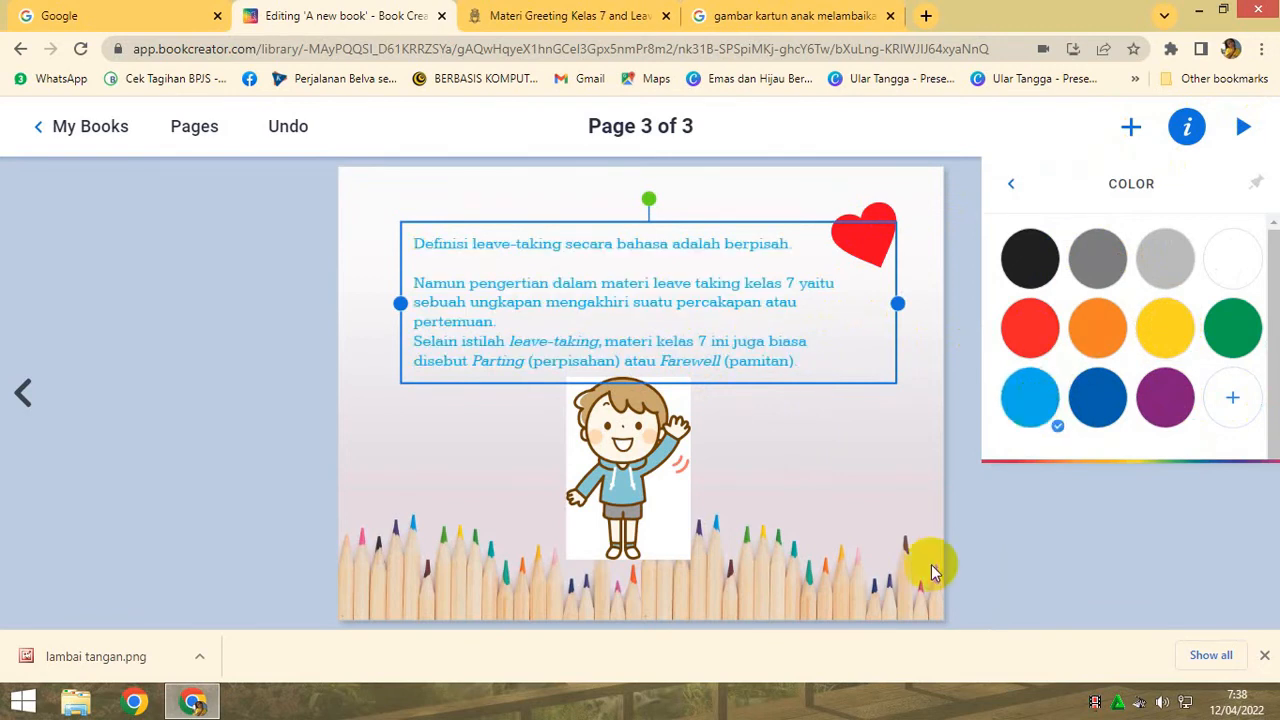
{"action": "left_click", "coordinate": [878, 505]}
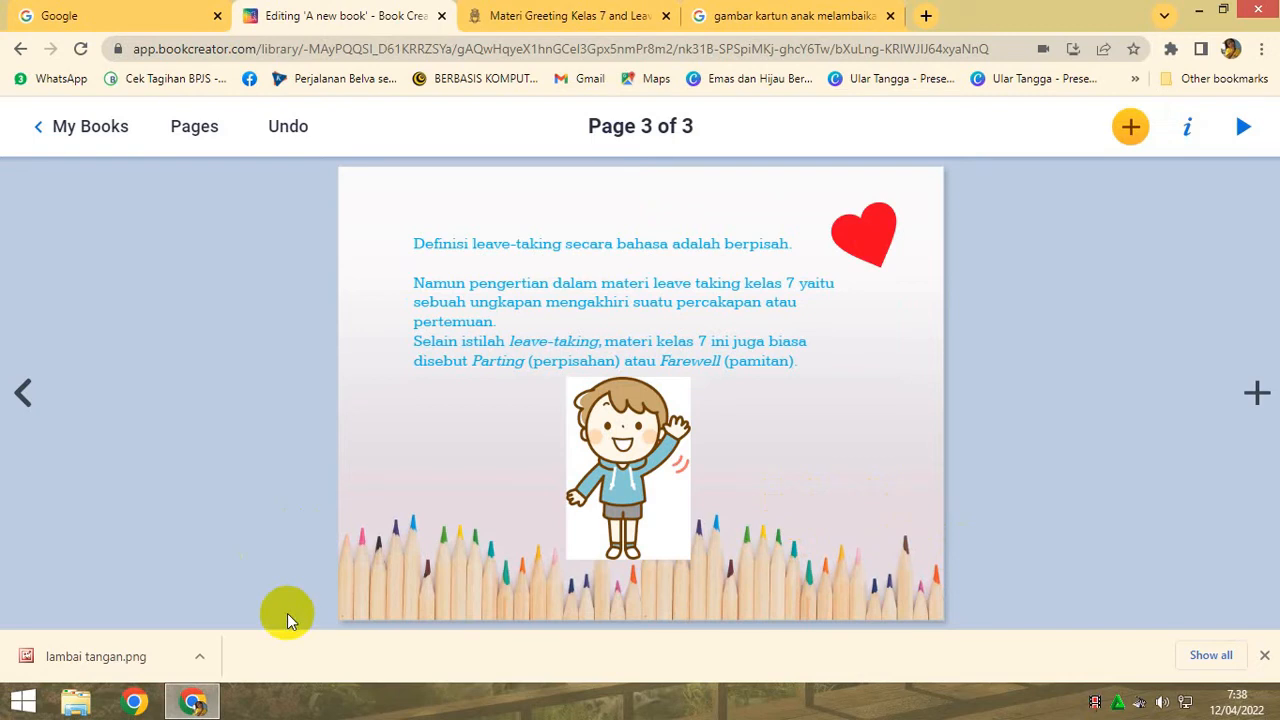
- Record a sound narration for page 3, use the recording, and place its sound icon on the red heart
{"action": "left_click", "coordinate": [1129, 126]}
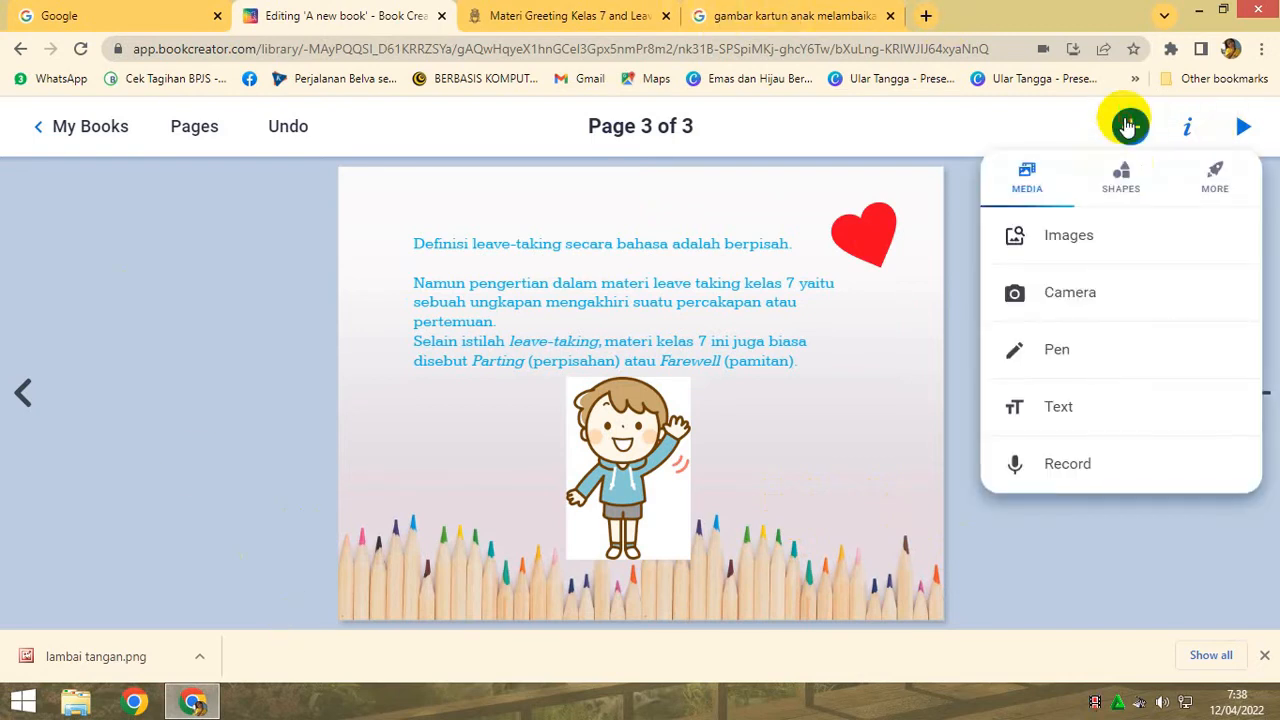
{"action": "left_click", "coordinate": [1068, 470]}
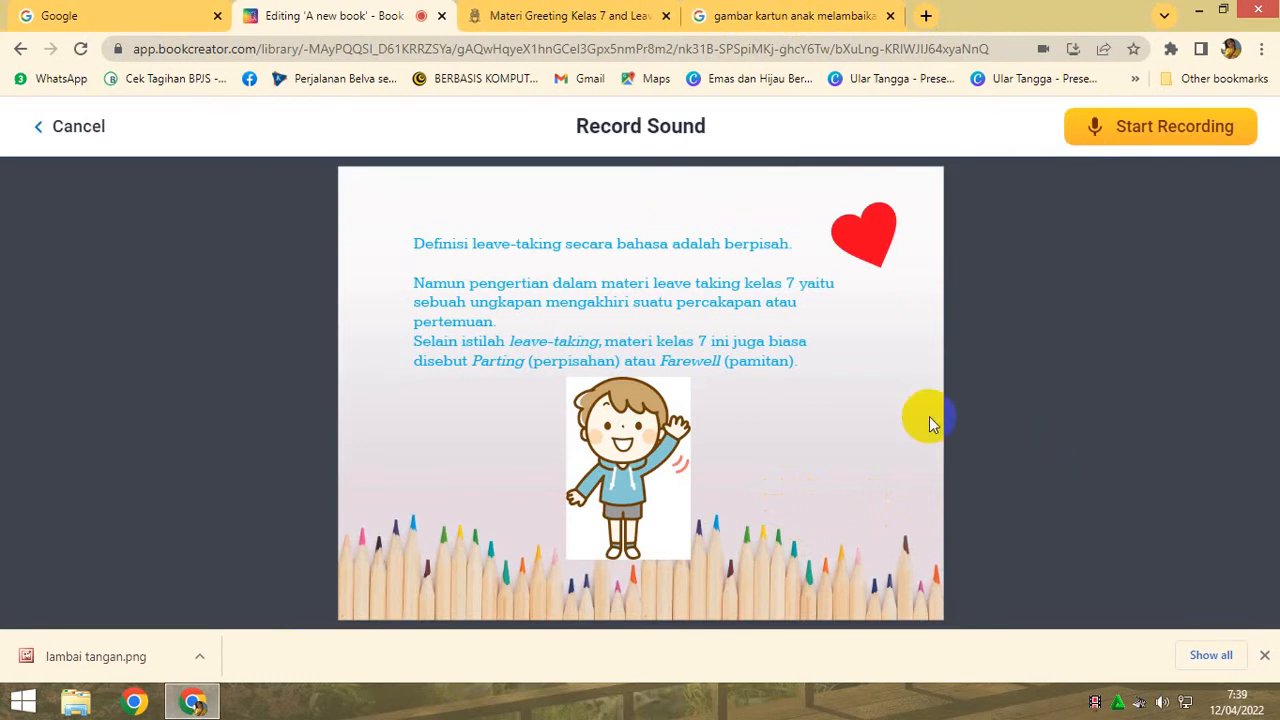
{"action": "left_click", "coordinate": [1162, 133]}
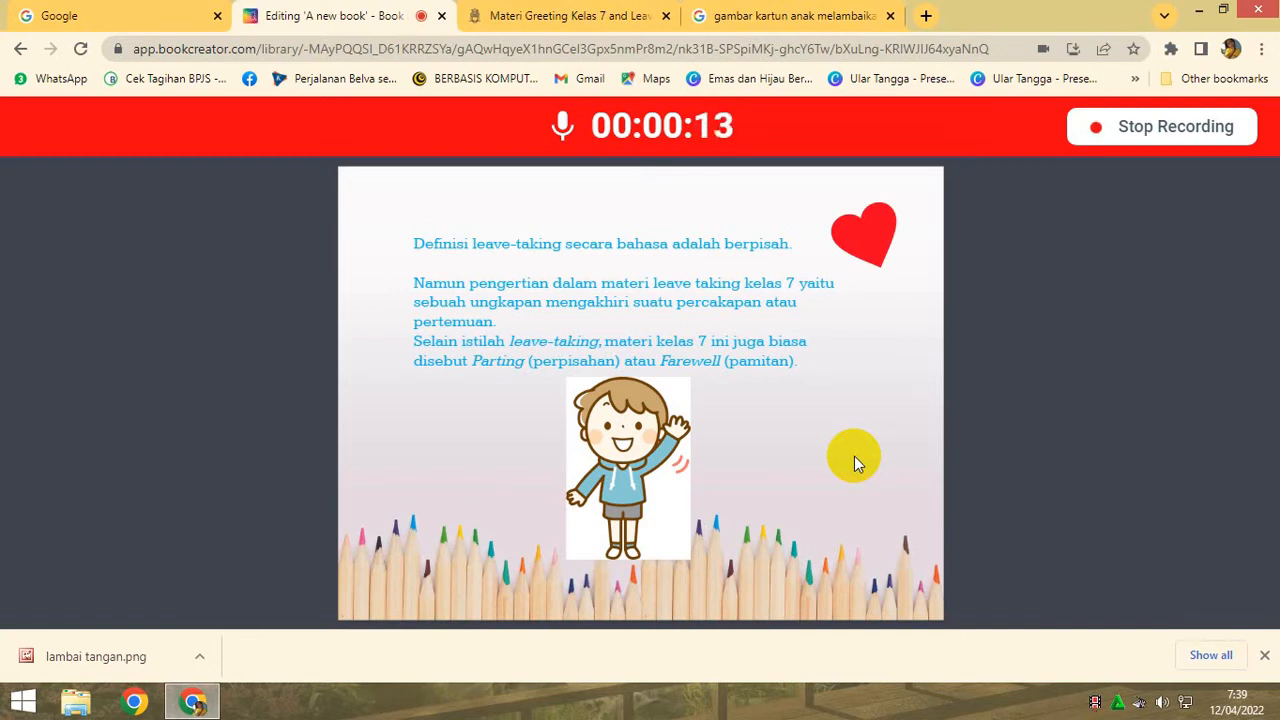
{"action": "left_click", "coordinate": [1128, 128]}
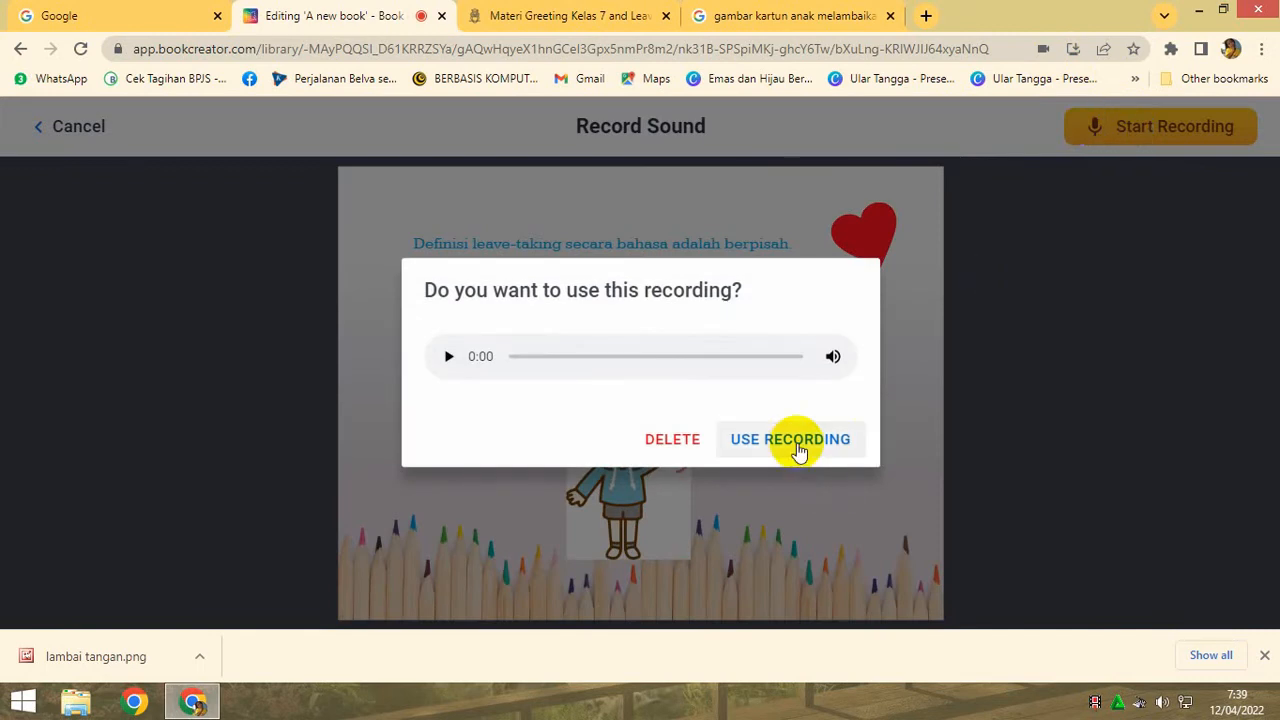
{"action": "left_click", "coordinate": [797, 441]}
{"action": "left_click_drag", "start_coordinate": [633, 395], "coordinate": [858, 234]}
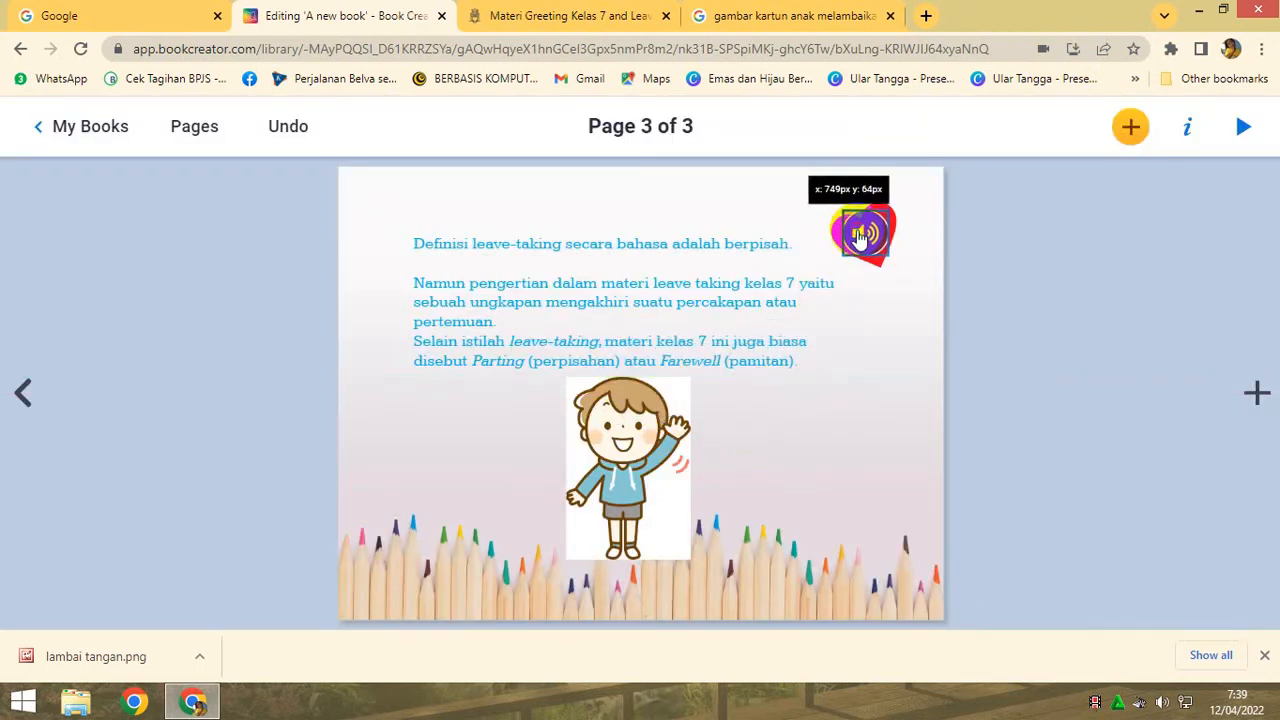
{"action": "left_click", "coordinate": [886, 323]}
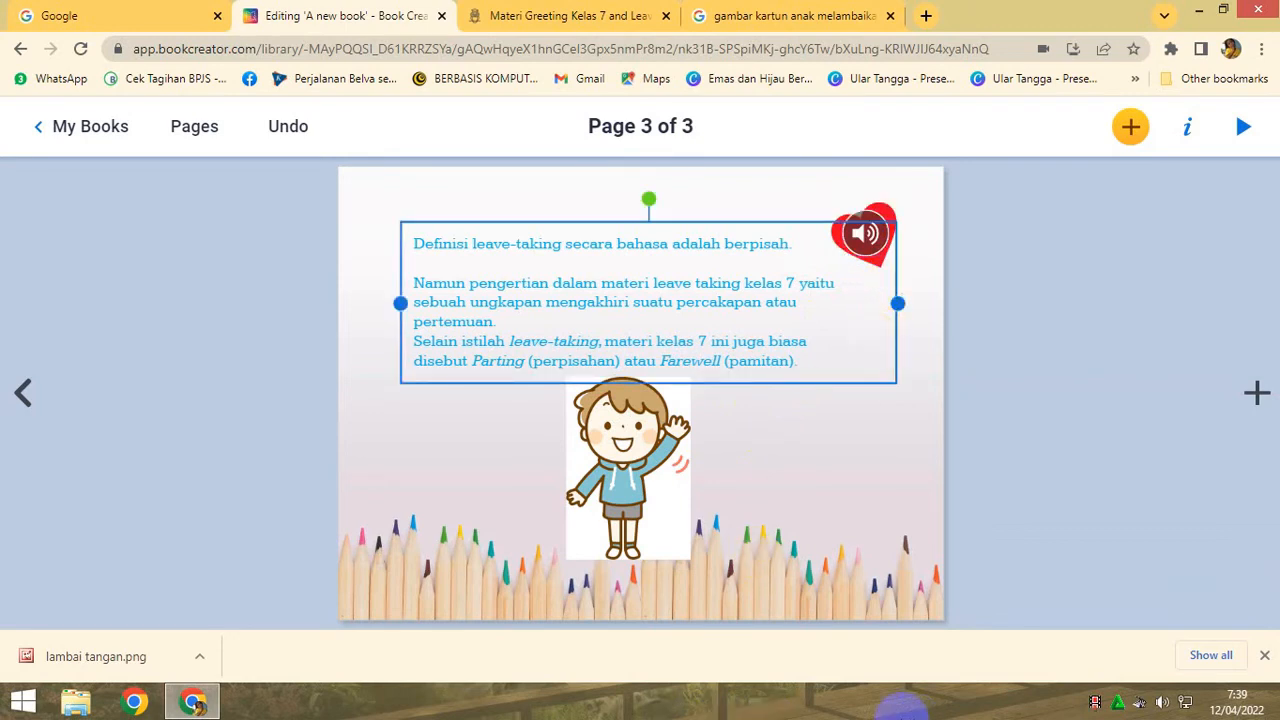
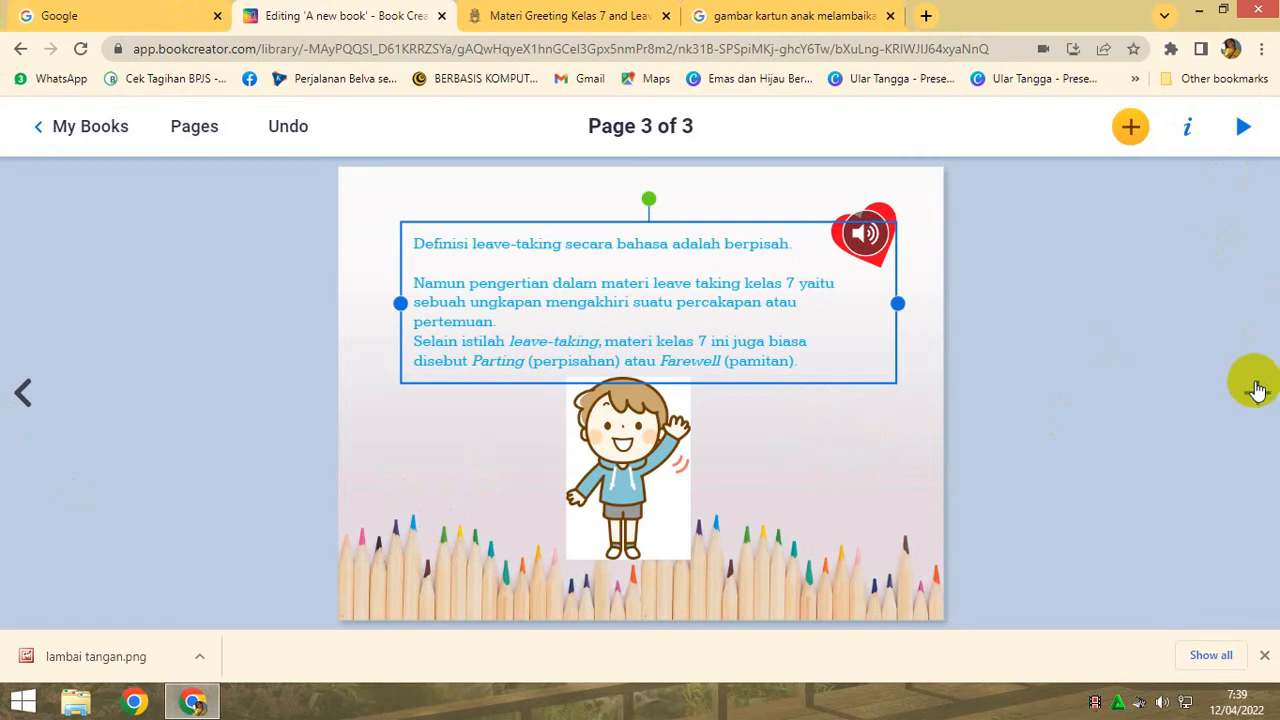
- Add page 4 to the end of the book, and page back to the cover and forward again to page 4
{"action": "left_click", "coordinate": [1255, 391]}
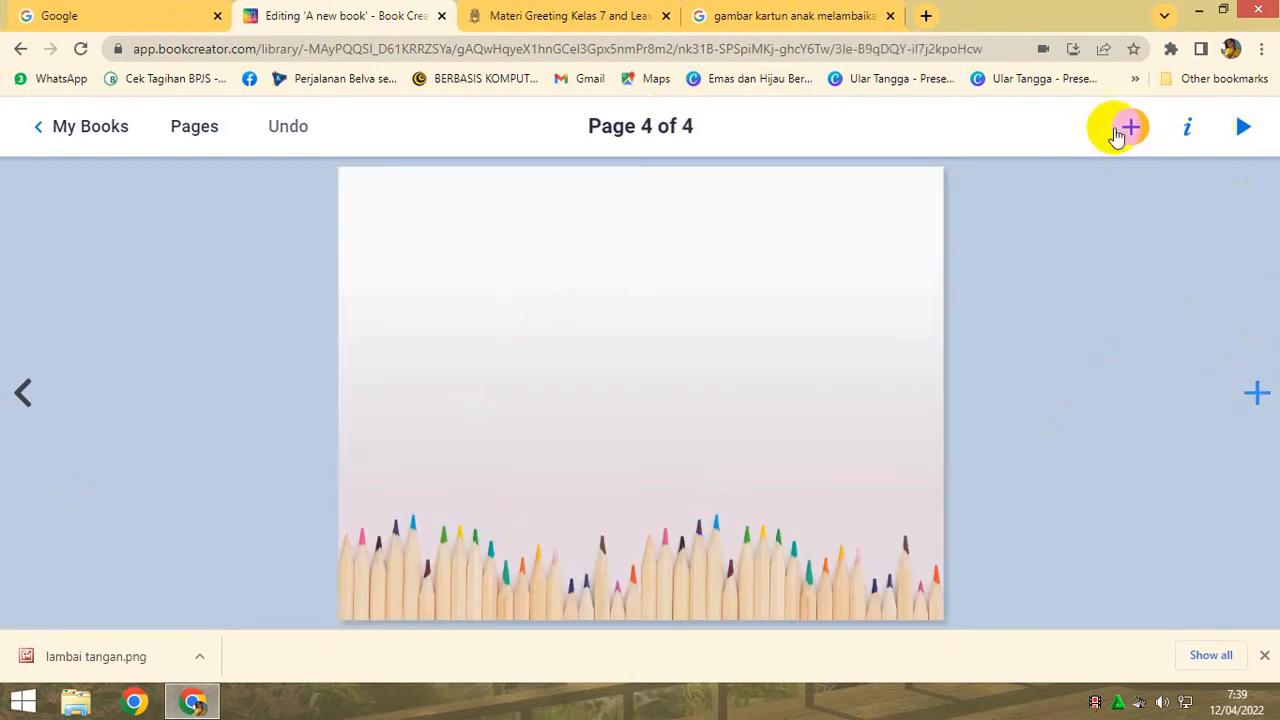
{"action": "left_click", "coordinate": [20, 392]}
{"action": "left_click", "coordinate": [20, 392]}
{"action": "left_click", "coordinate": [20, 392]}
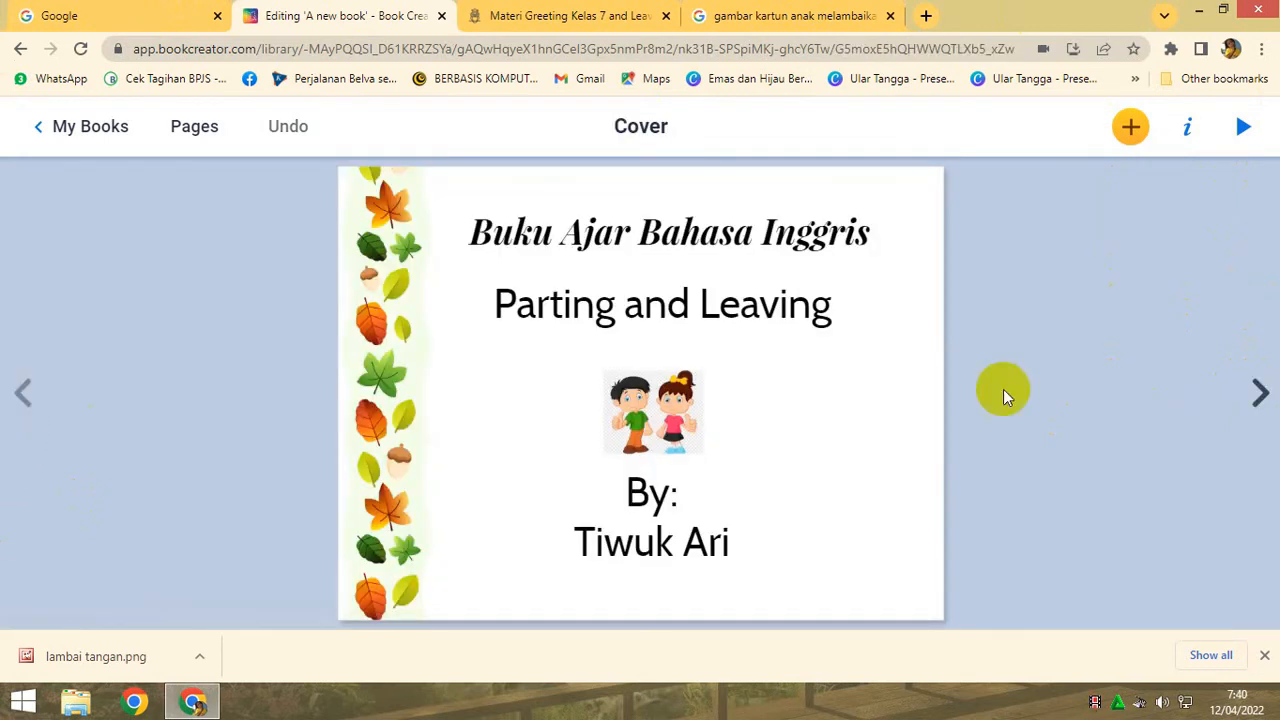
{"action": "left_click", "coordinate": [1259, 394]}
{"action": "left_click", "coordinate": [1259, 394]}
{"action": "left_click", "coordinate": [1259, 394]}
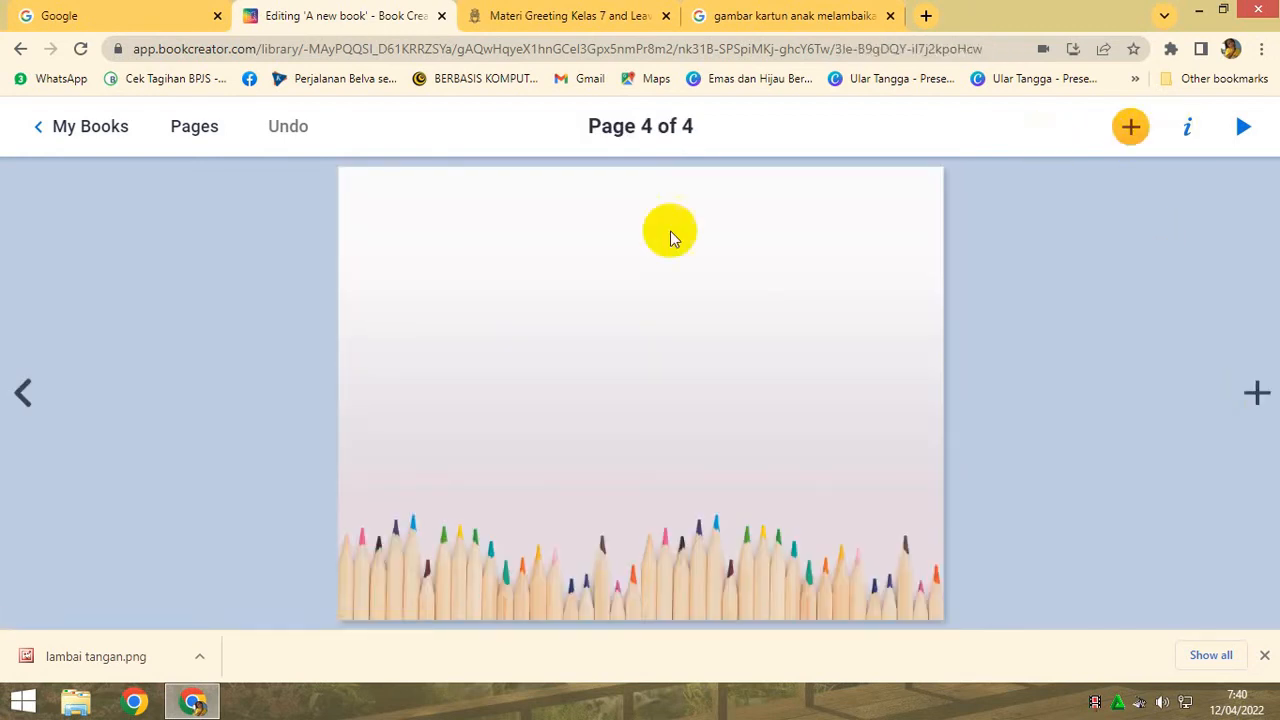
- Add the text "Thank you" to page 4 and place it near the middle of the page
{"action": "left_click", "coordinate": [1130, 126]}
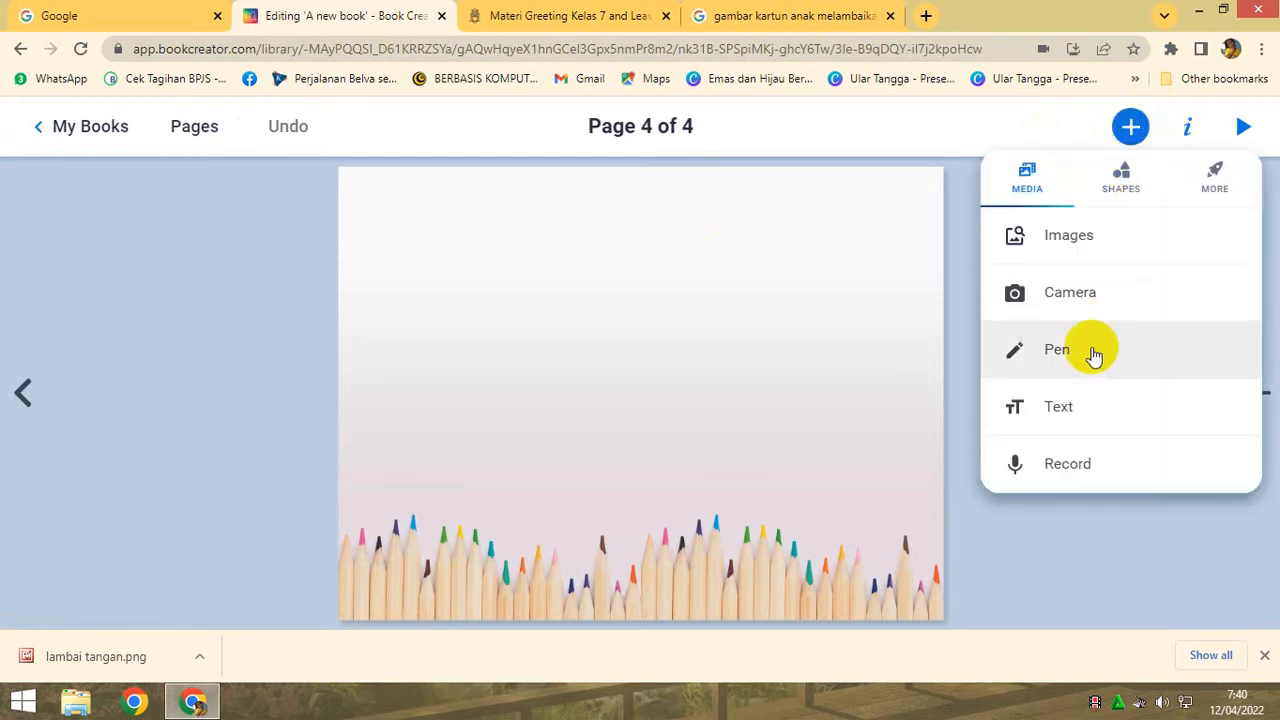
{"action": "left_click", "coordinate": [1062, 410]}
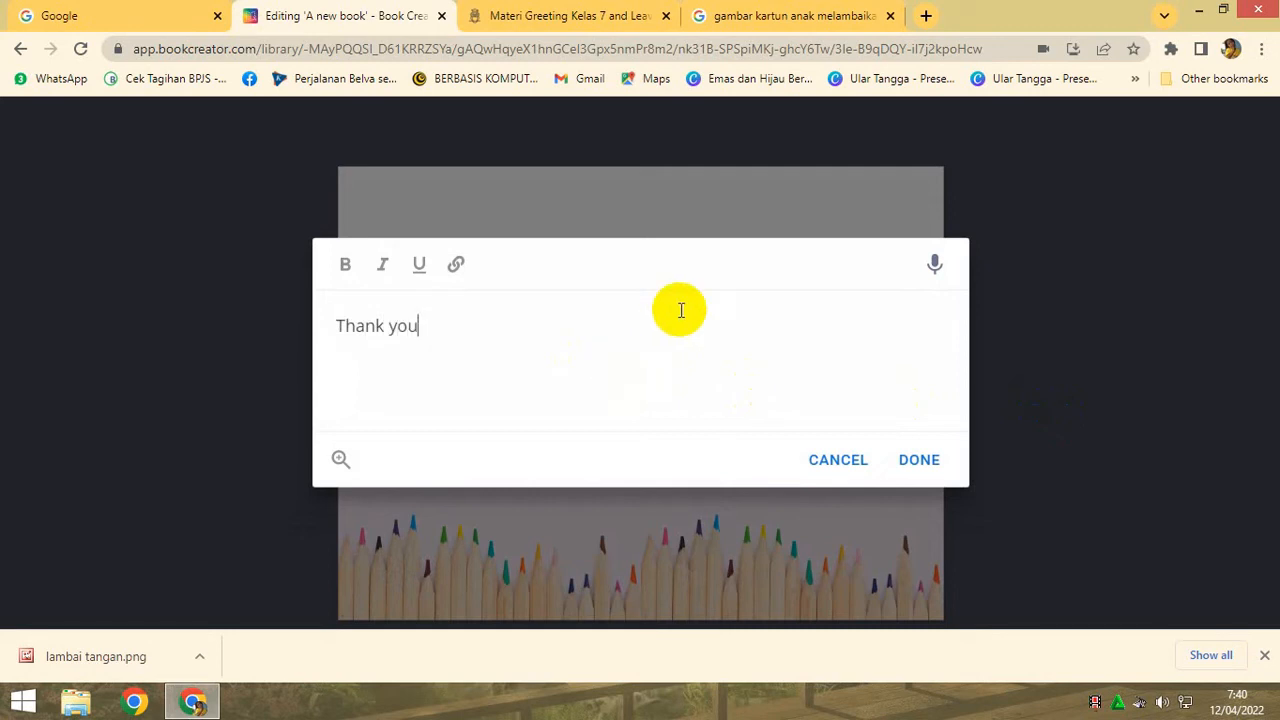
{"action": "left_click", "coordinate": [919, 460]}
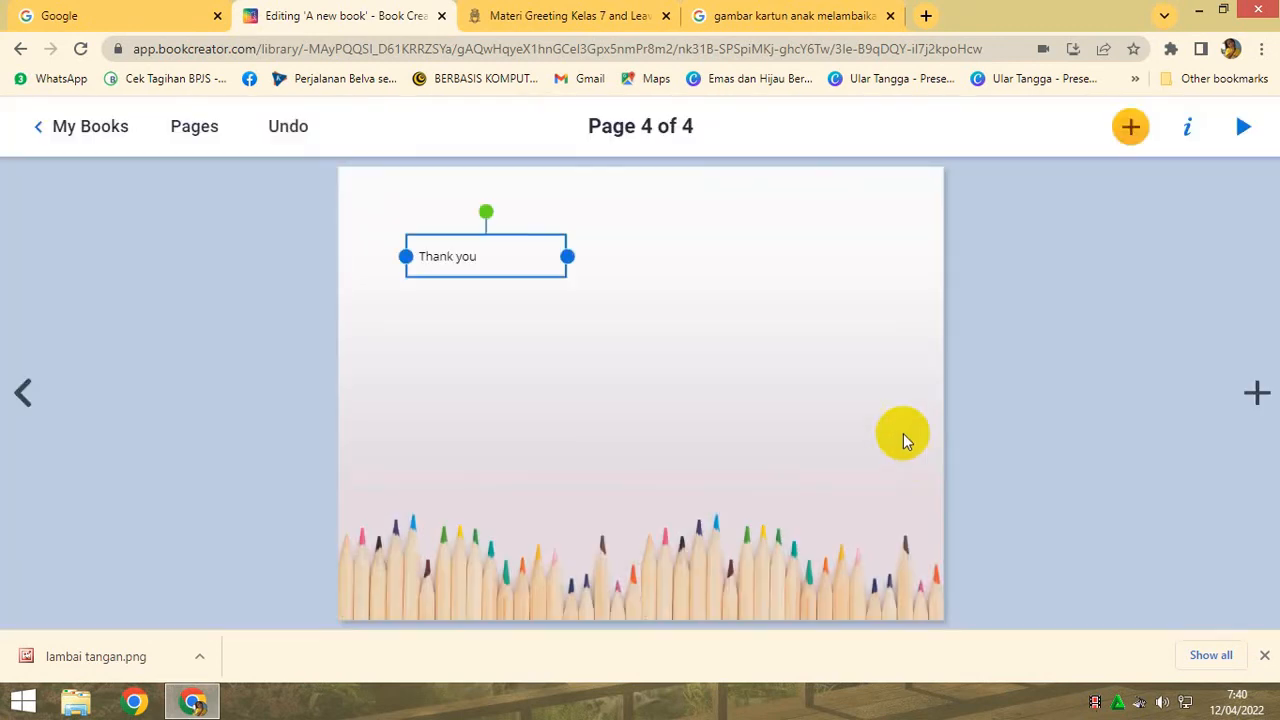
{"action": "left_click_drag", "start_coordinate": [508, 260], "coordinate": [676, 336]}
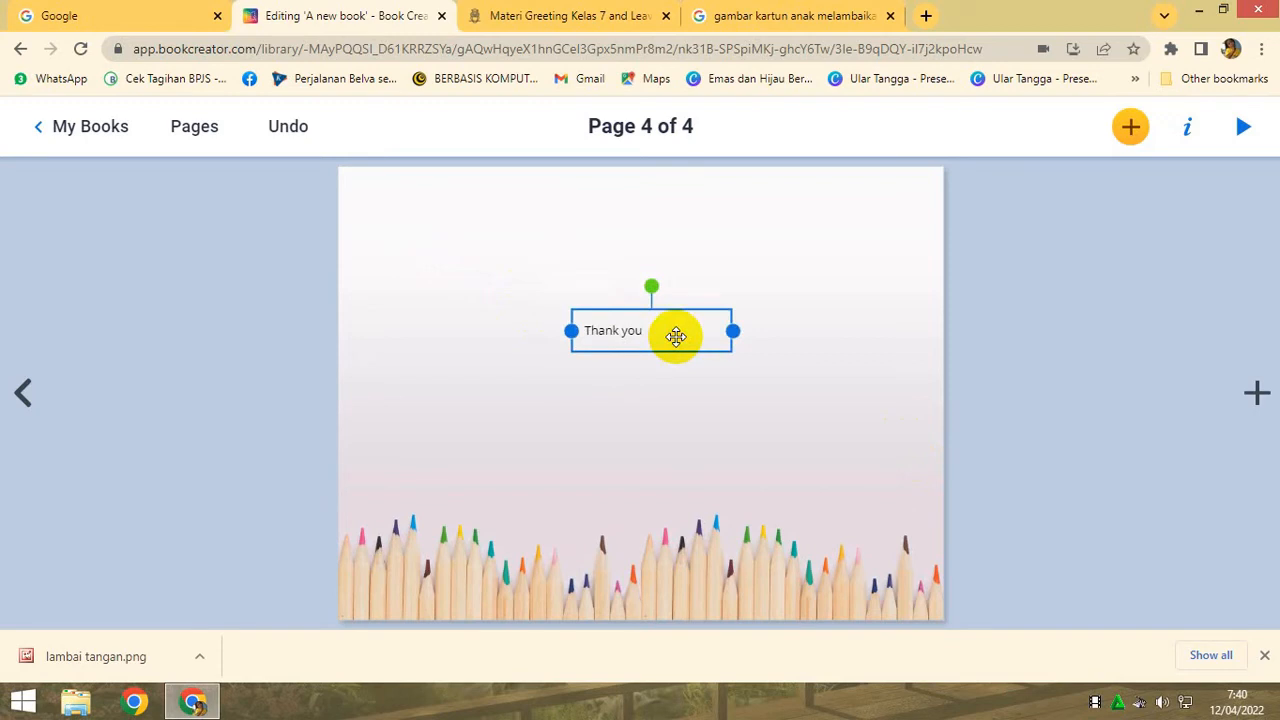
- Add the text "Keep reading and learning" to page 4, and arrange it just below "Thank you" with that text moved up
{"action": "left_click", "coordinate": [1130, 126]}
{"action": "left_click", "coordinate": [1066, 407]}
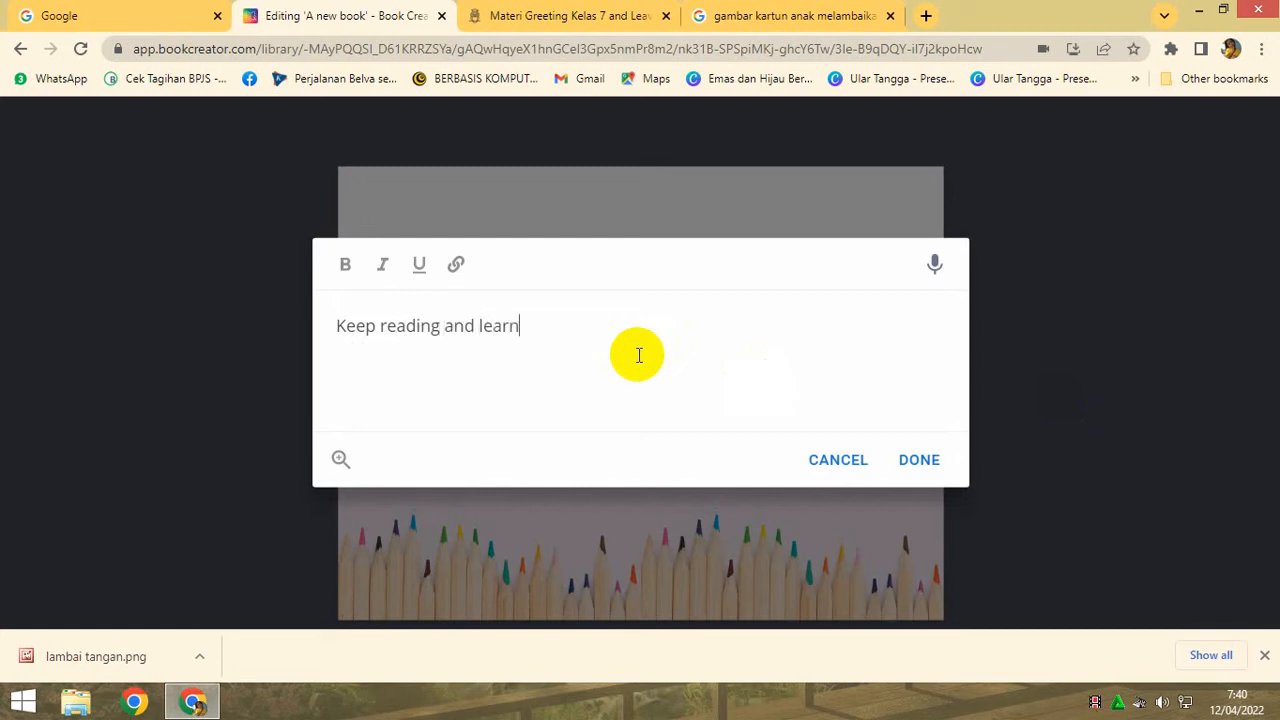
{"action": "left_click", "coordinate": [916, 459]}
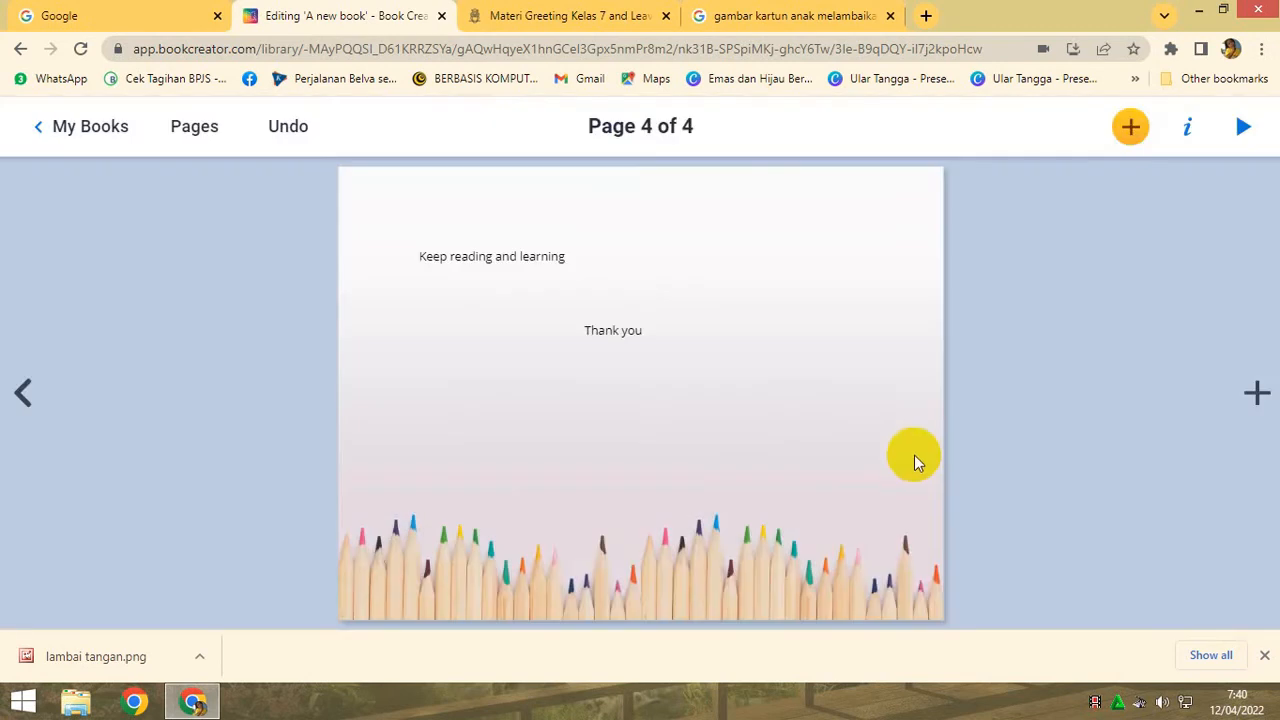
{"action": "left_click_drag", "start_coordinate": [523, 266], "coordinate": [652, 384]}
{"action": "left_click_drag", "start_coordinate": [643, 331], "coordinate": [631, 291]}
{"action": "left_click_drag", "start_coordinate": [630, 385], "coordinate": [628, 352]}
- Centre-align the "Thank you" text within its box on page 4
{"action": "left_click", "coordinate": [622, 297]}
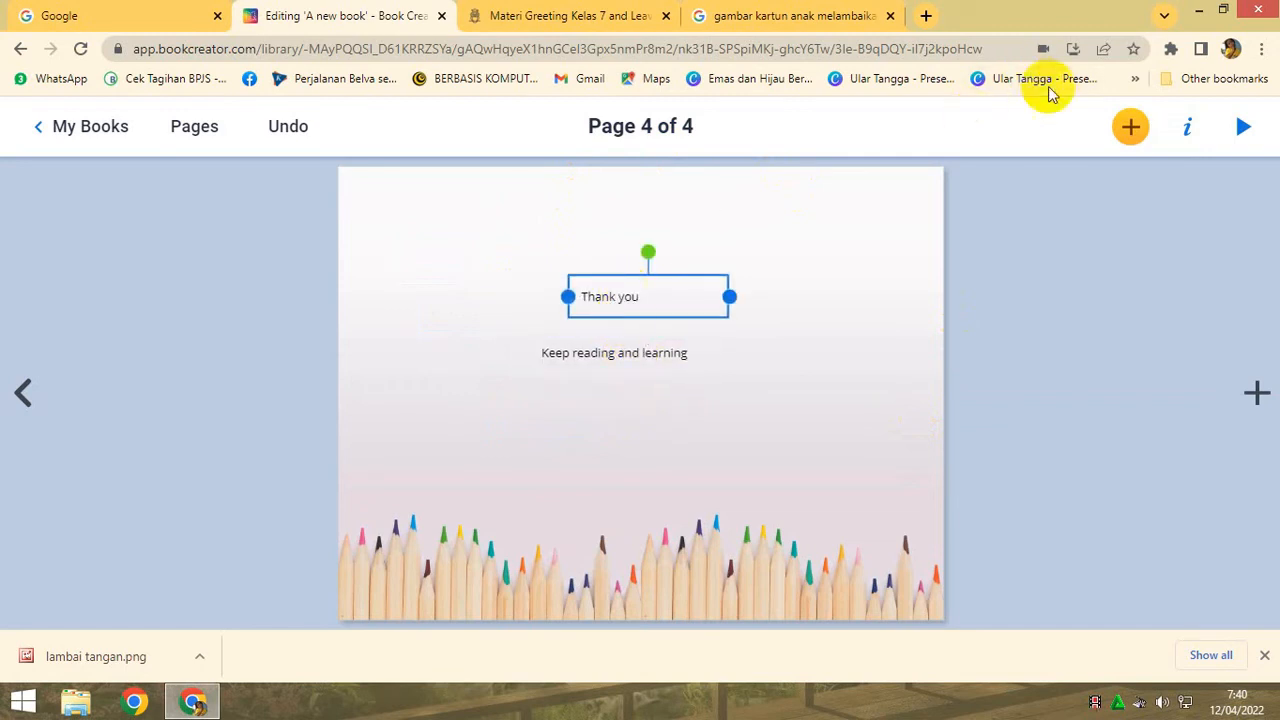
{"action": "left_click", "coordinate": [1131, 126]}
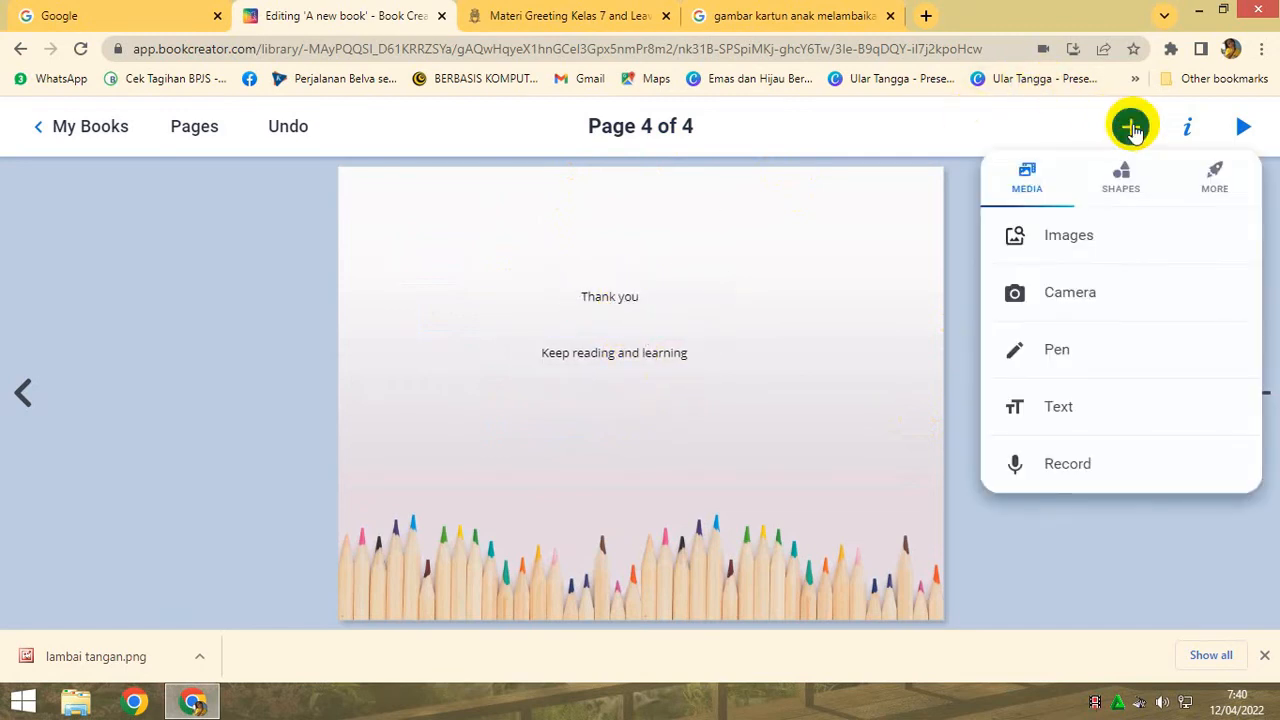
{"action": "left_click", "coordinate": [1185, 127]}
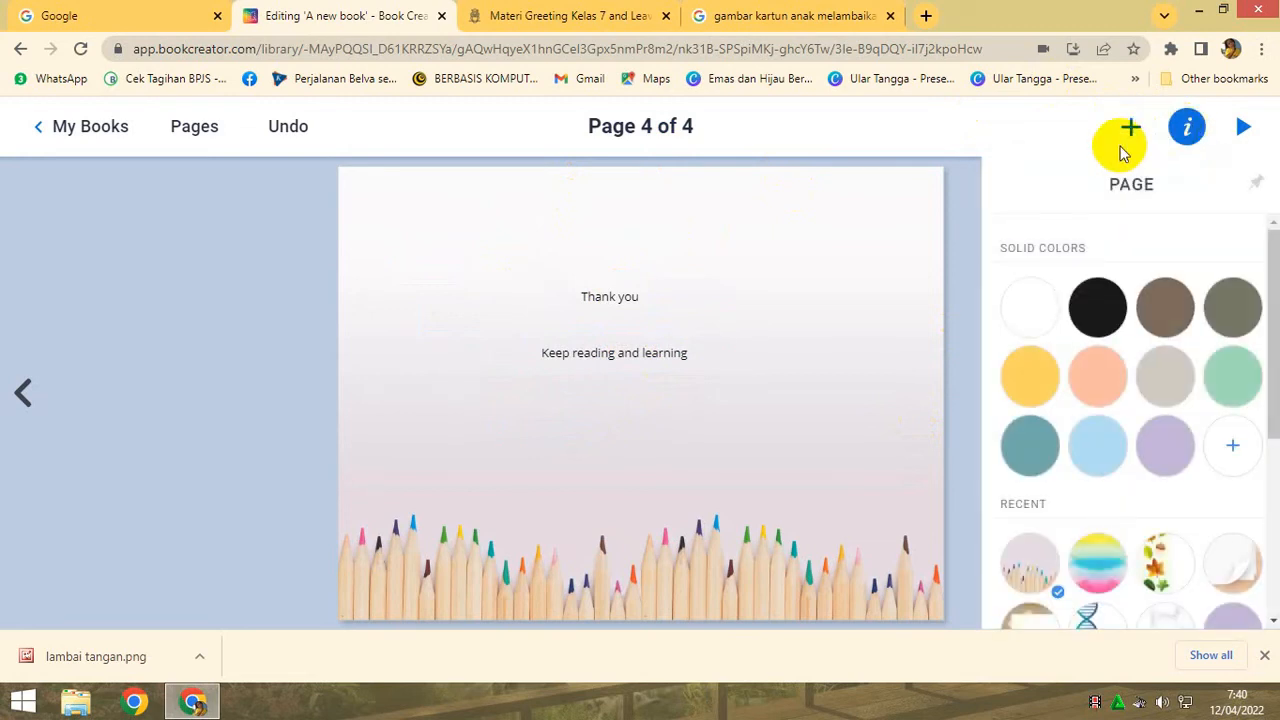
{"action": "left_click", "coordinate": [1131, 126]}
{"action": "left_click", "coordinate": [650, 294]}
{"action": "right_click", "coordinate": [648, 303]}
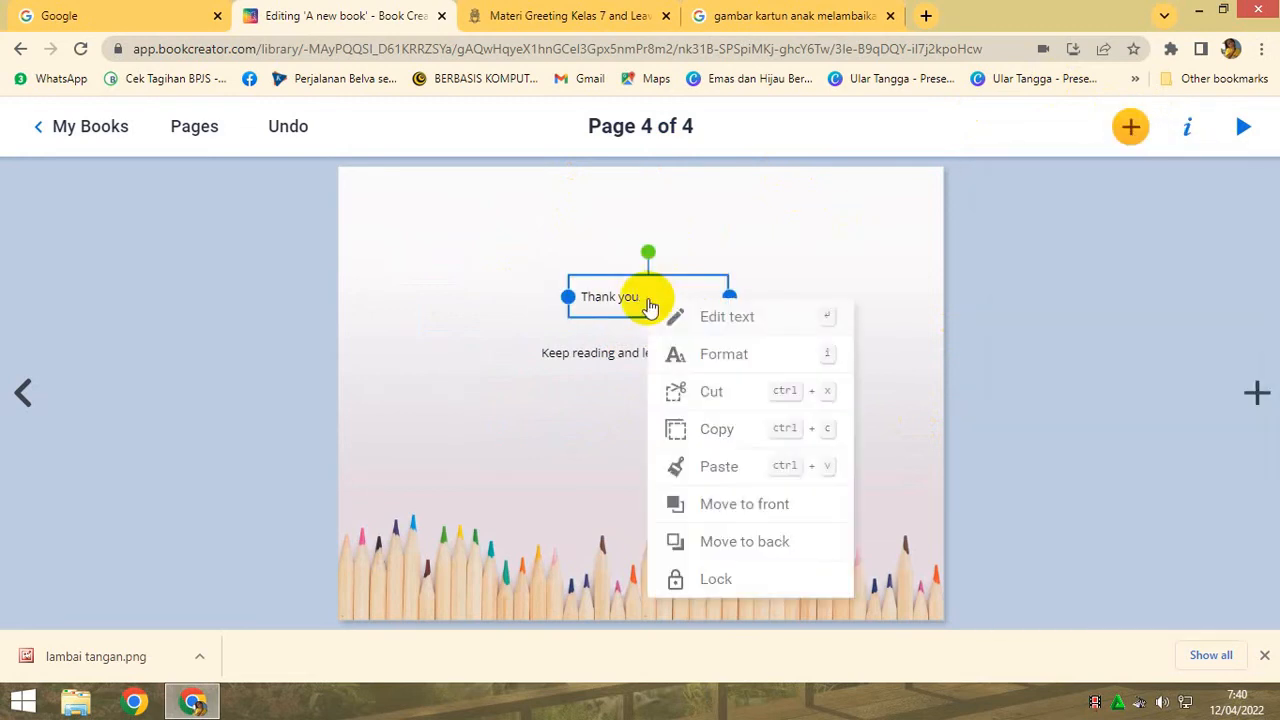
{"action": "left_click", "coordinate": [712, 354]}
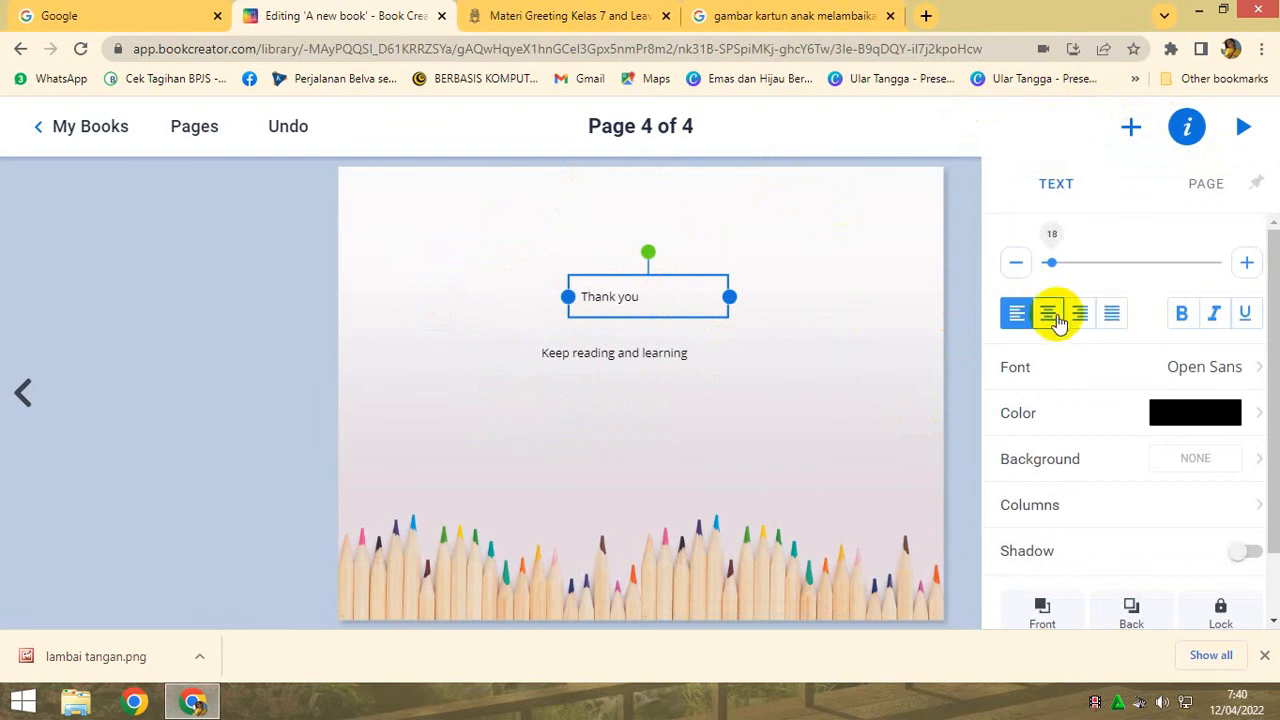
{"action": "left_click", "coordinate": [1048, 314]}
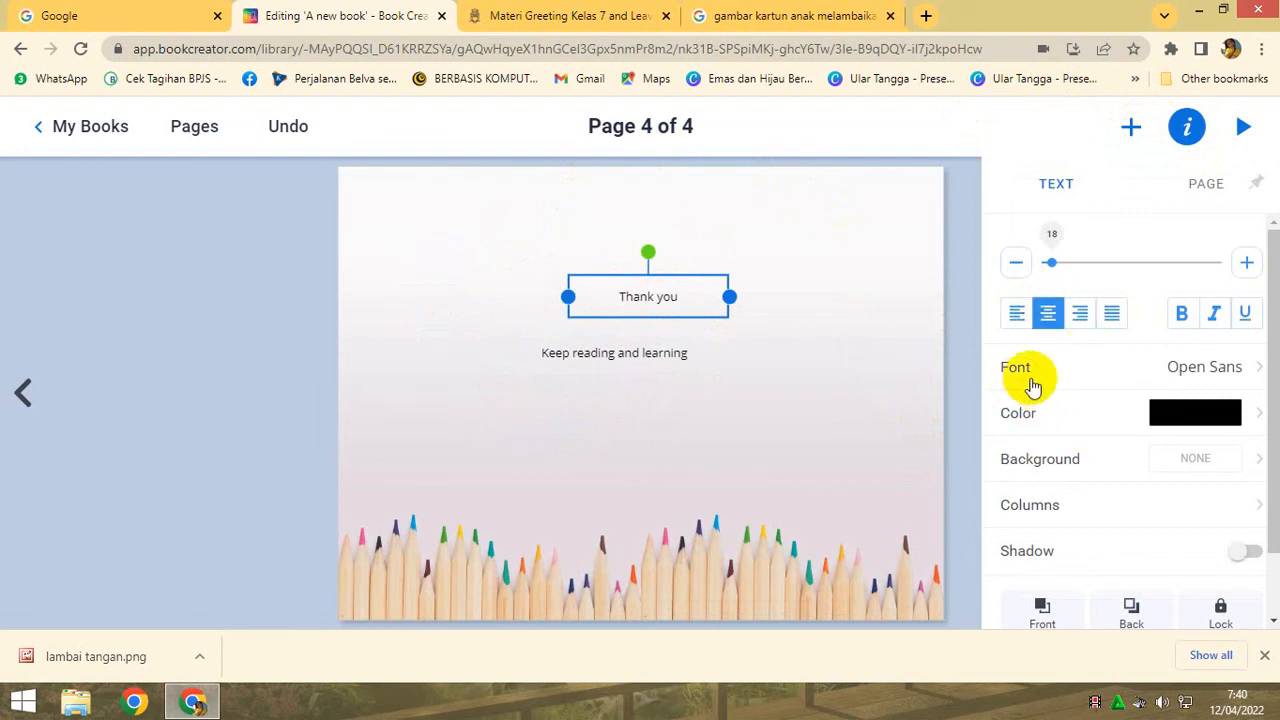
- Set the "Thank you" text to the Alfa Slab One font at size 27
{"action": "left_click", "coordinate": [1028, 368]}
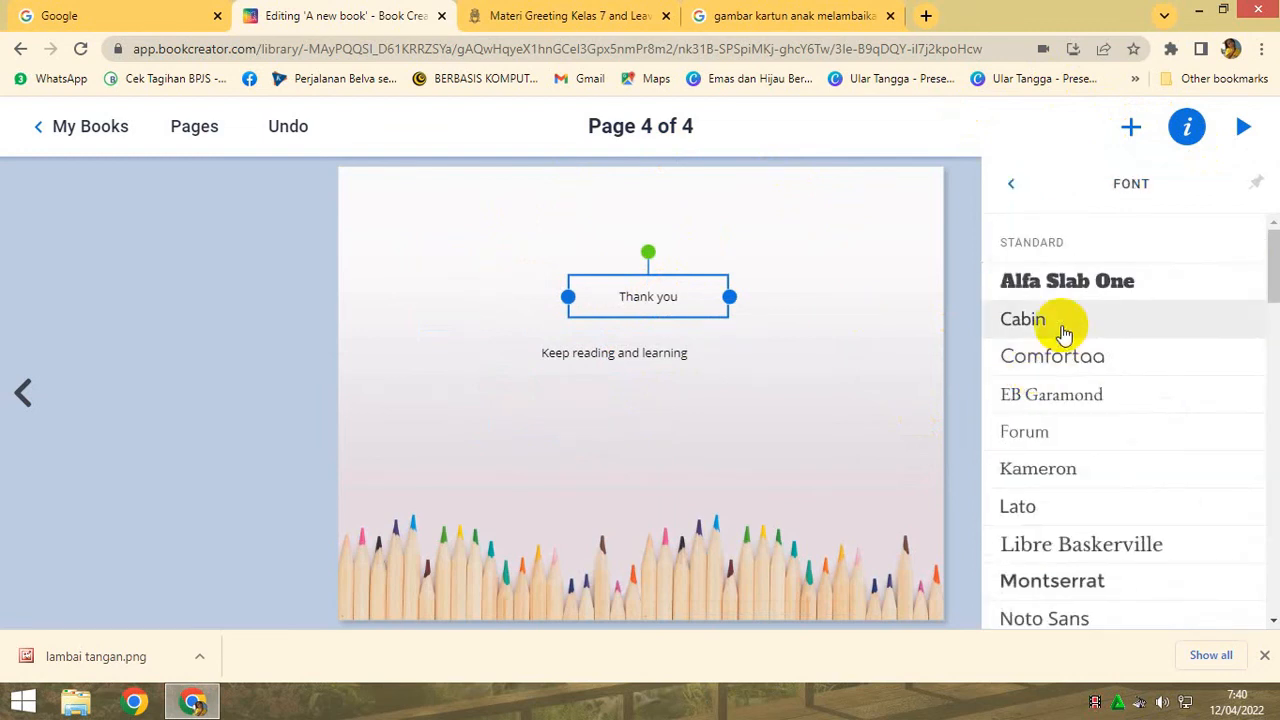
{"action": "left_click", "coordinate": [1044, 279]}
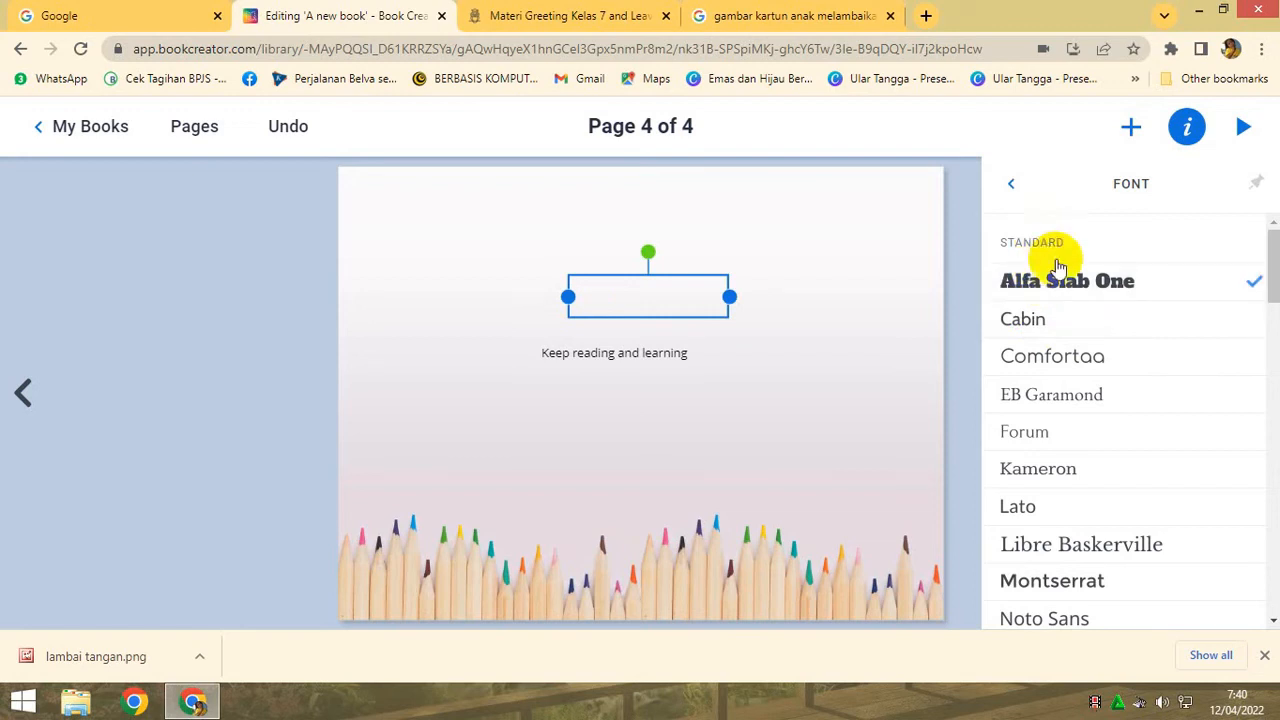
{"action": "left_click", "coordinate": [1013, 187]}
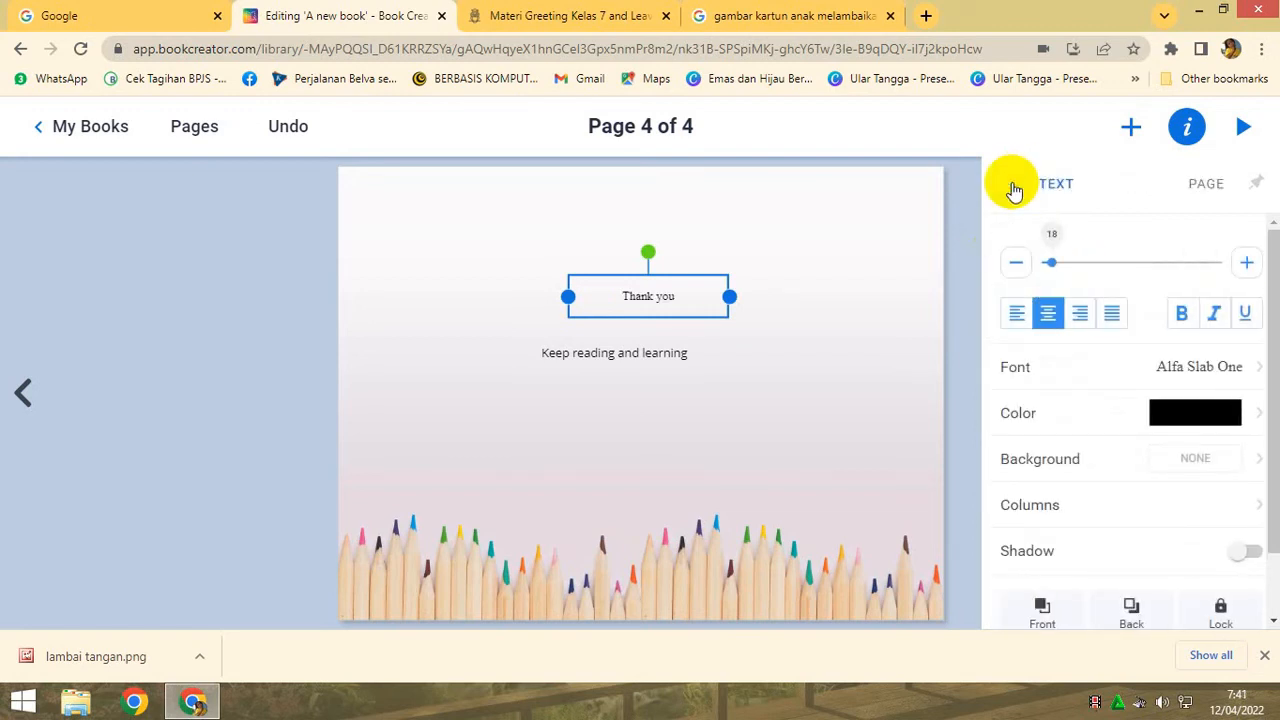
{"action": "left_click", "coordinate": [1246, 264]}
{"action": "left_click", "coordinate": [1246, 264]}
{"action": "left_click", "coordinate": [1246, 264]}
{"action": "left_click", "coordinate": [1246, 264]}
{"action": "left_click", "coordinate": [1246, 264]}
{"action": "left_click", "coordinate": [1246, 264]}
{"action": "left_click", "coordinate": [1246, 264]}
{"action": "left_click", "coordinate": [1246, 264]}
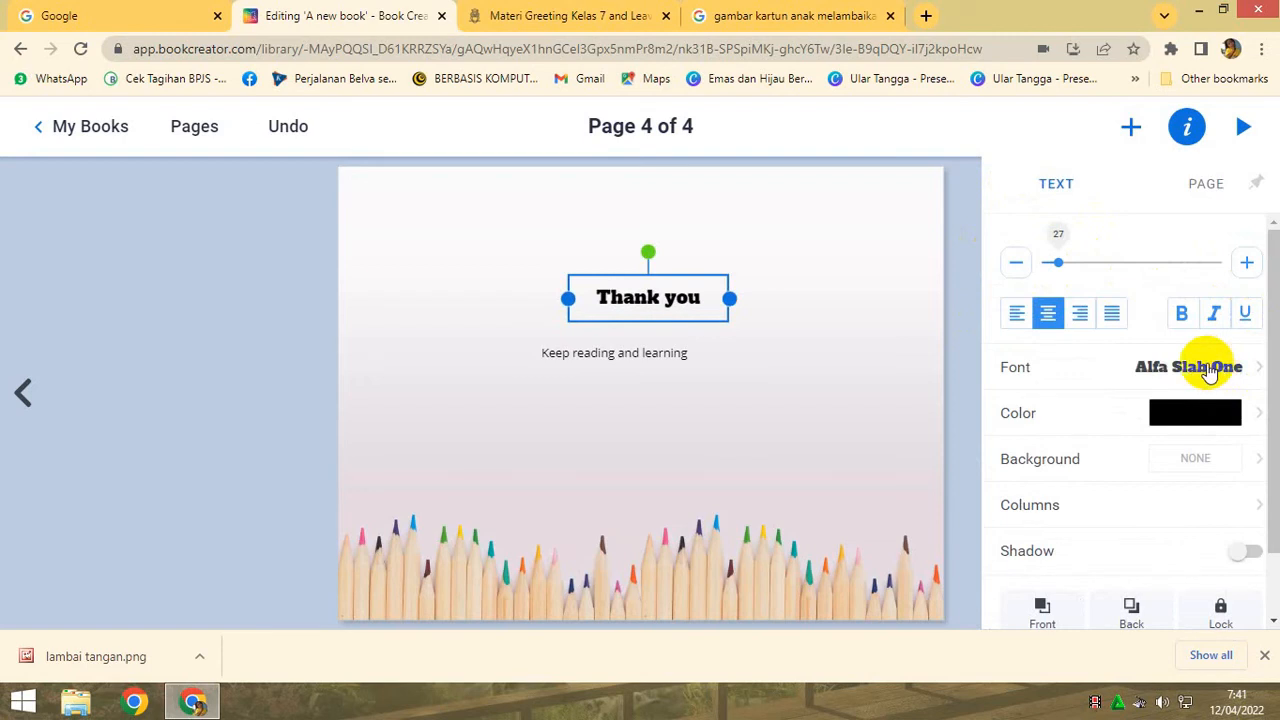
- Shift the "Keep reading and learning" text slightly down and to the right, and set its font to Playfair Display
{"action": "left_click", "coordinate": [634, 358]}
{"action": "left_click_drag", "start_coordinate": [637, 360], "coordinate": [665, 374]}
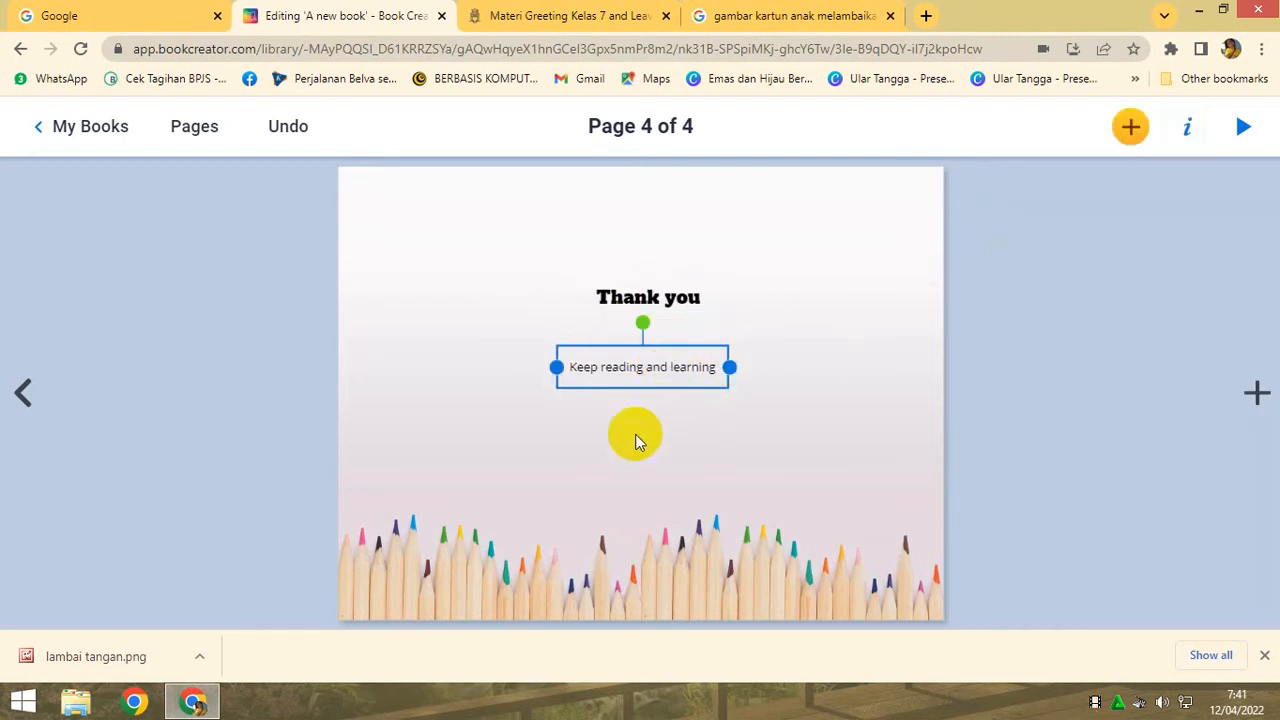
{"action": "right_click", "coordinate": [676, 366]}
{"action": "left_click", "coordinate": [720, 377]}
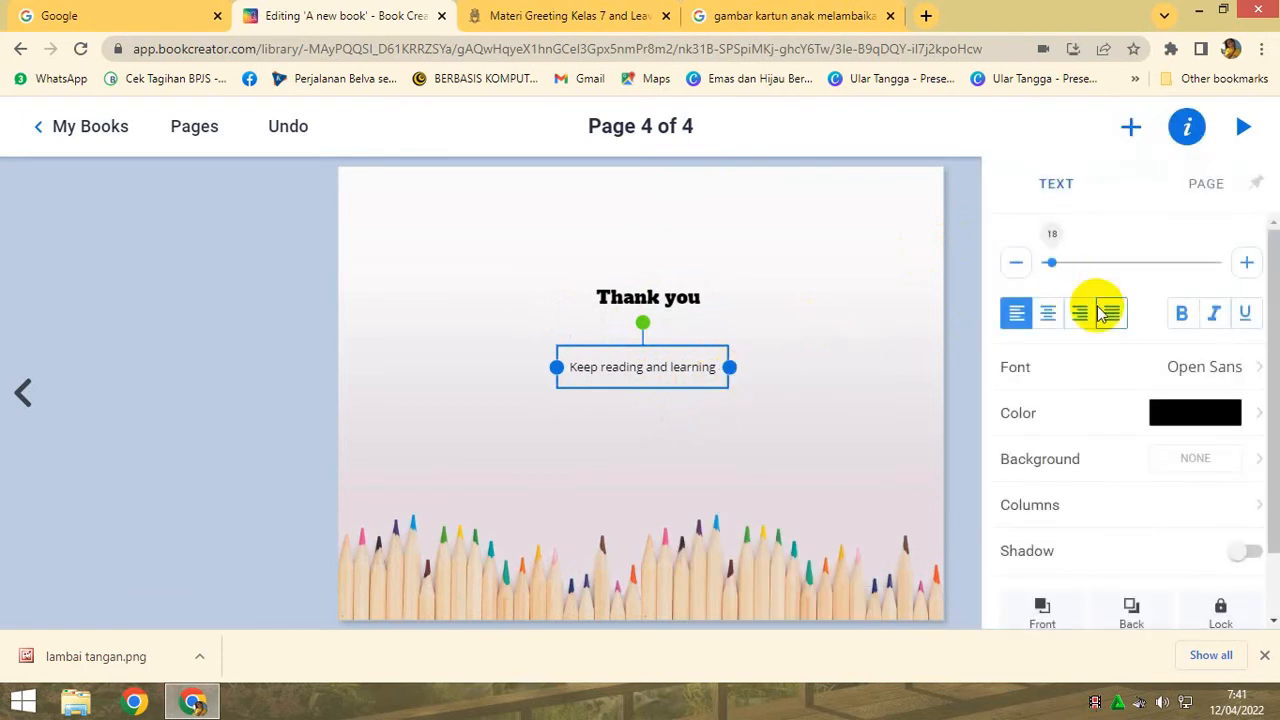
{"action": "left_click", "coordinate": [1248, 370]}
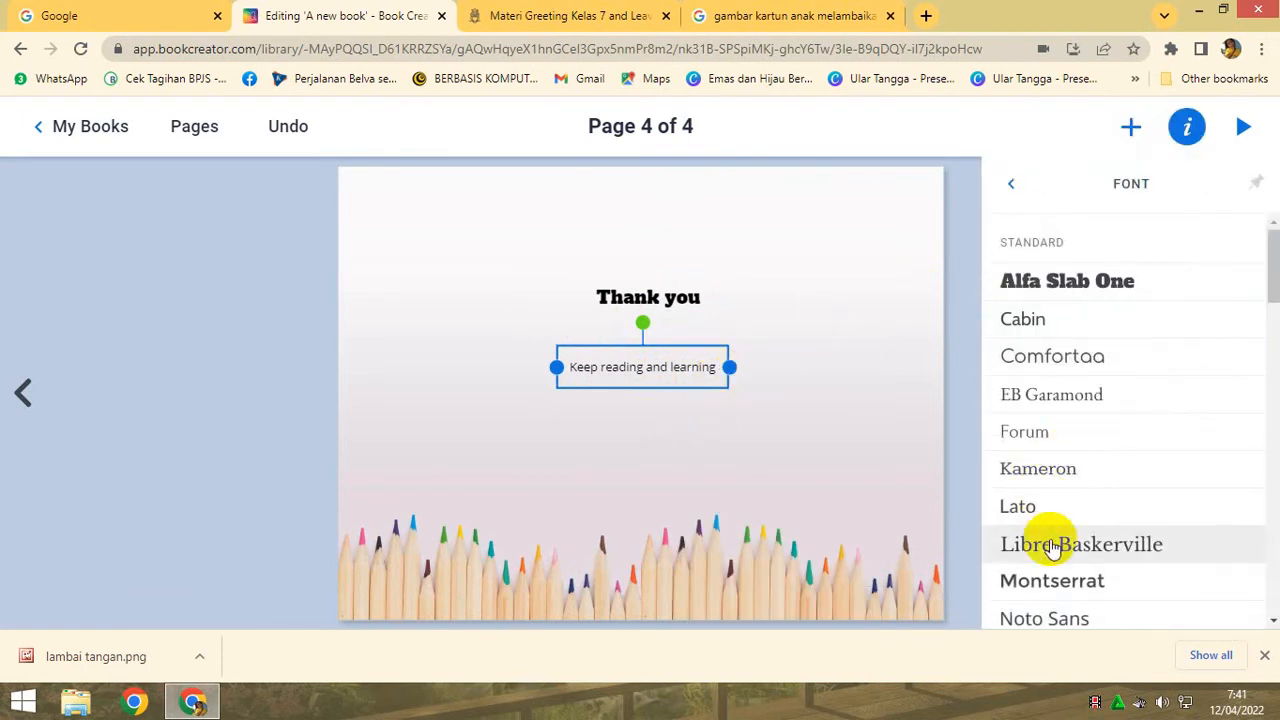
{"action": "scroll", "coordinate": [1043, 543], "scroll_direction": "down", "scroll_amount": 3}
{"action": "left_click", "coordinate": [1090, 538]}
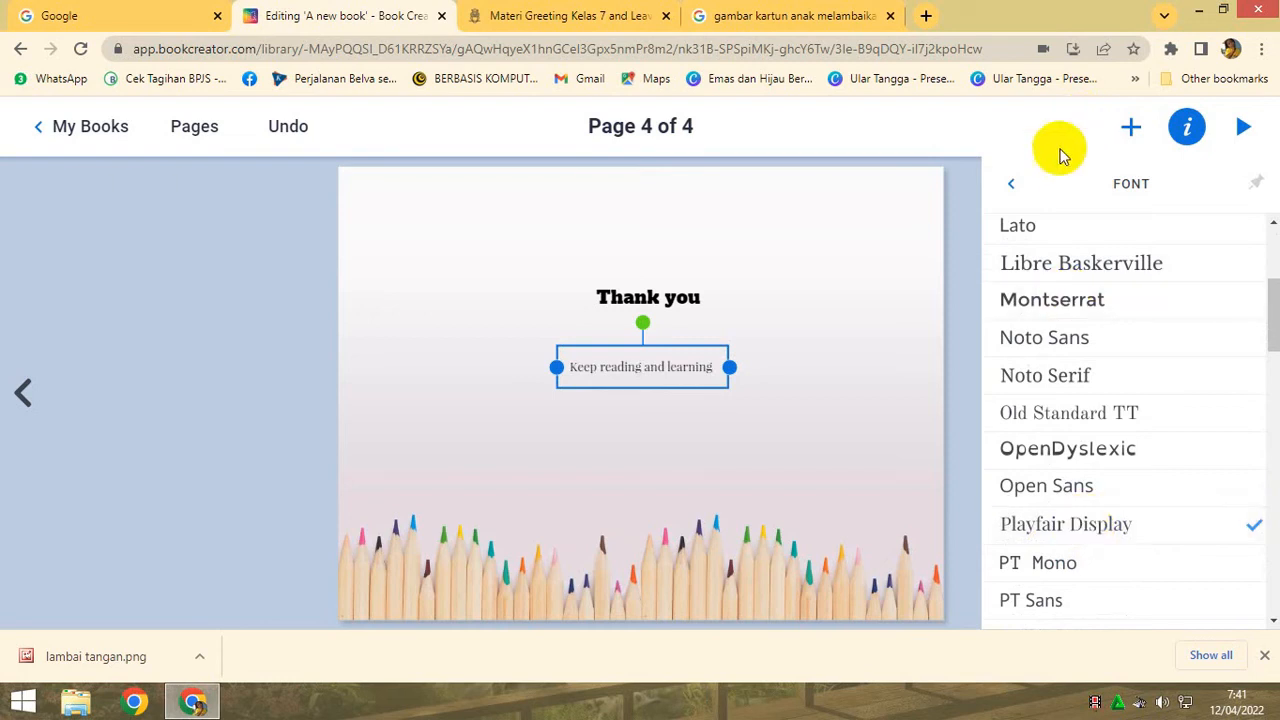
- Set the "Keep reading and learning" text to size 26 and widen its box so the text fits on one line
{"action": "left_click", "coordinate": [1011, 183]}
{"action": "left_click", "coordinate": [1250, 262]}
{"action": "left_click", "coordinate": [1250, 262]}
{"action": "left_click", "coordinate": [1250, 262]}
{"action": "left_click", "coordinate": [1250, 262]}
{"action": "left_click", "coordinate": [1250, 262]}
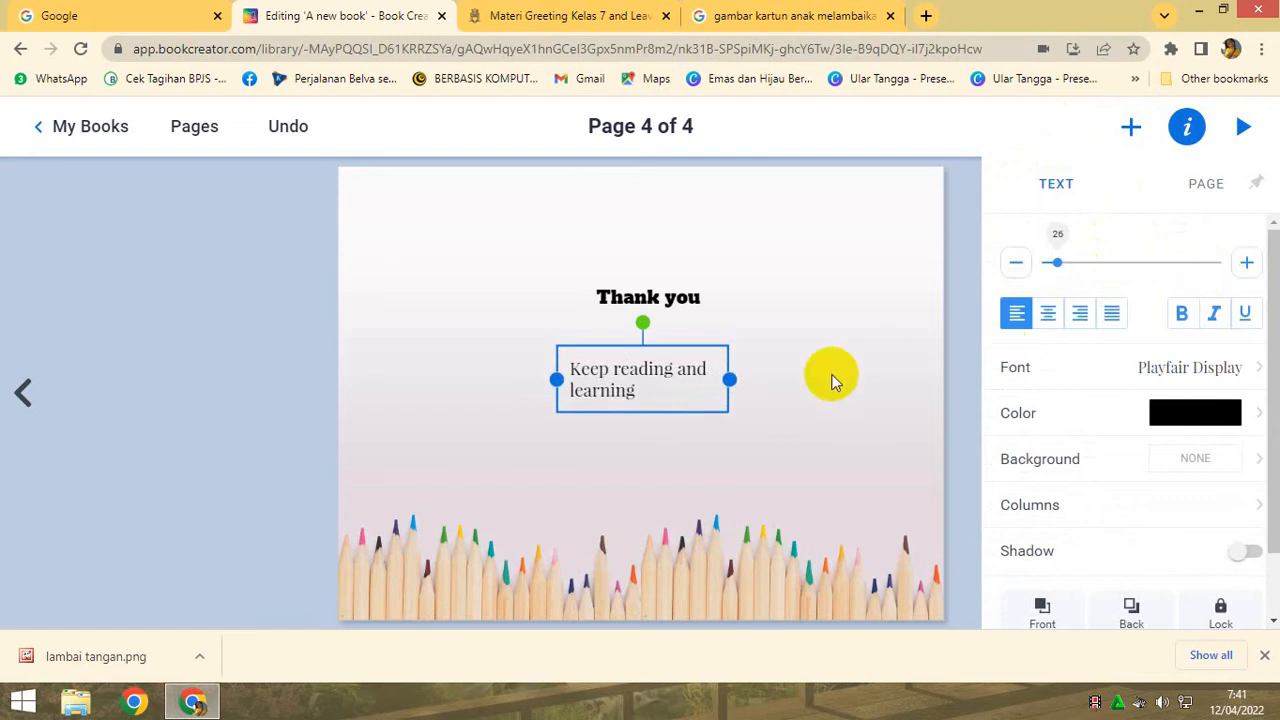
{"action": "mouse_move", "coordinate": [729, 378]}
{"action": "left_mouse_down"}
{"action": "mouse_move", "coordinate": [815, 390]}
{"action": "mouse_move", "coordinate": [737, 393]}
{"action": "left_mouse_up"}
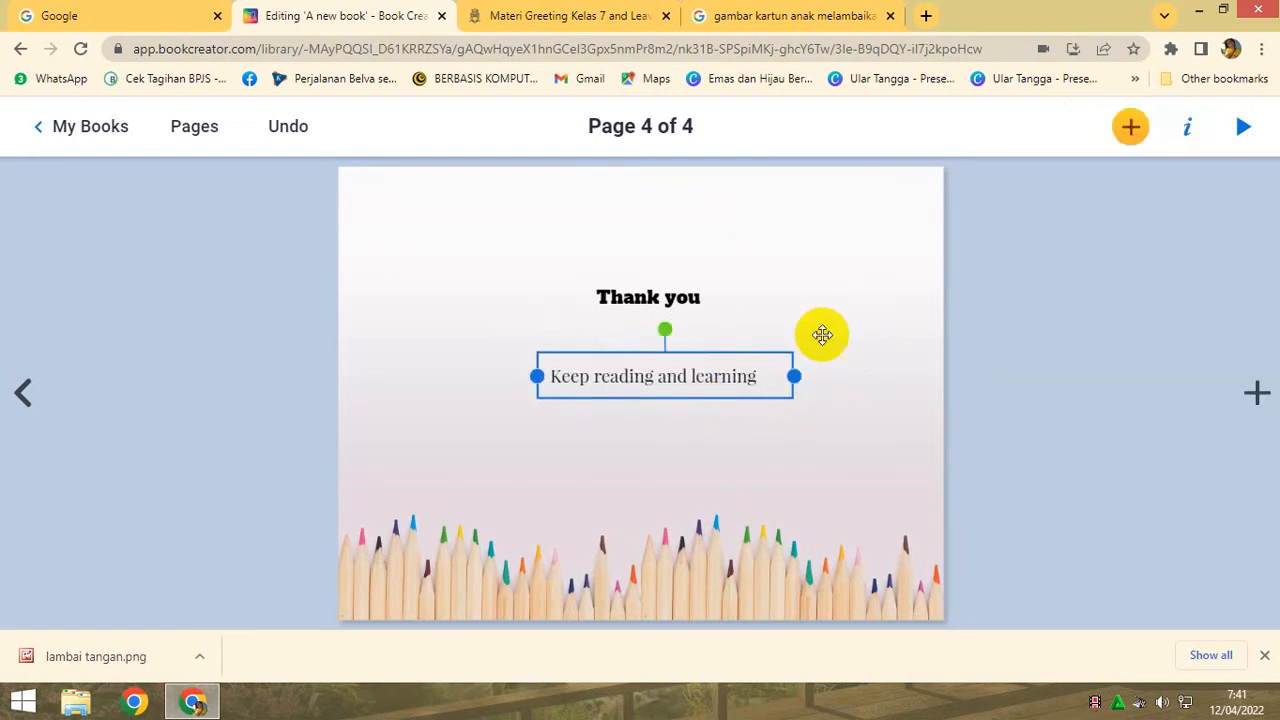
- Centre-align the "Keep reading and learning" text and nudge its box slightly left beneath "Thank you"
{"action": "right_click", "coordinate": [729, 371]}
{"action": "left_click", "coordinate": [782, 382]}
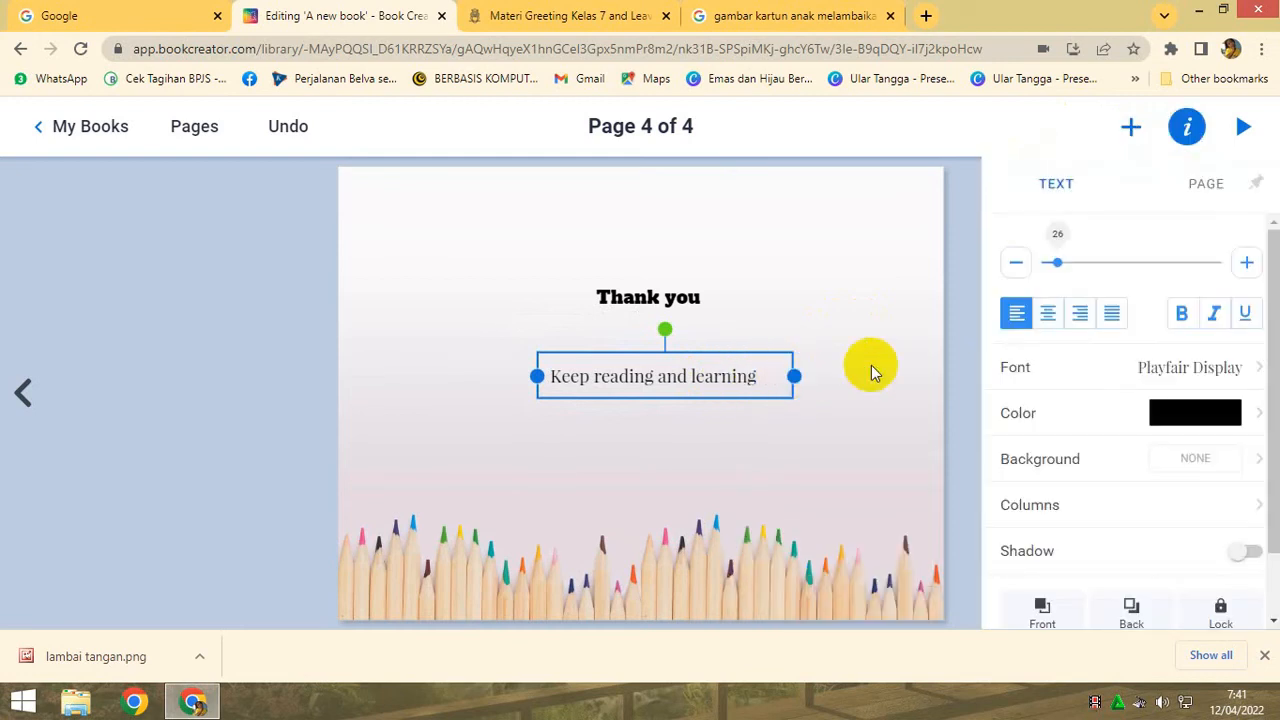
{"action": "left_click", "coordinate": [1046, 311]}
{"action": "left_click", "coordinate": [851, 340]}
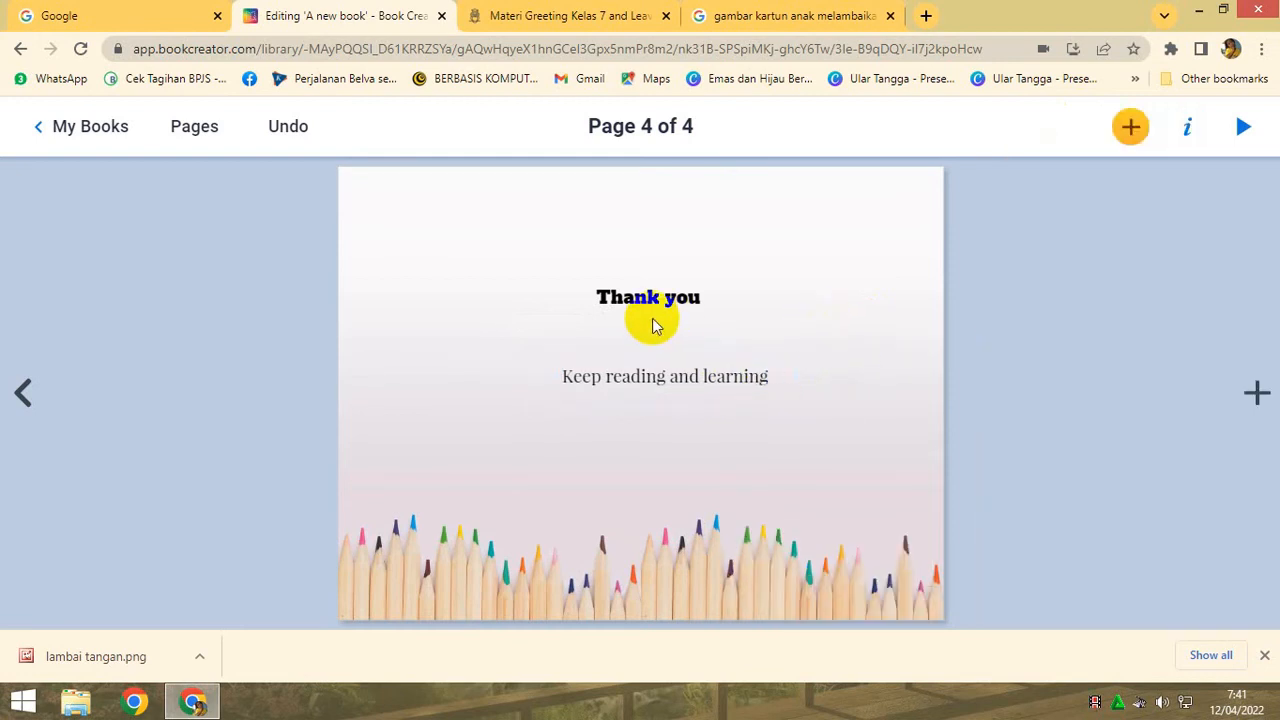
{"action": "left_click_drag", "start_coordinate": [674, 377], "coordinate": [666, 380]}
{"action": "left_click", "coordinate": [840, 303]}
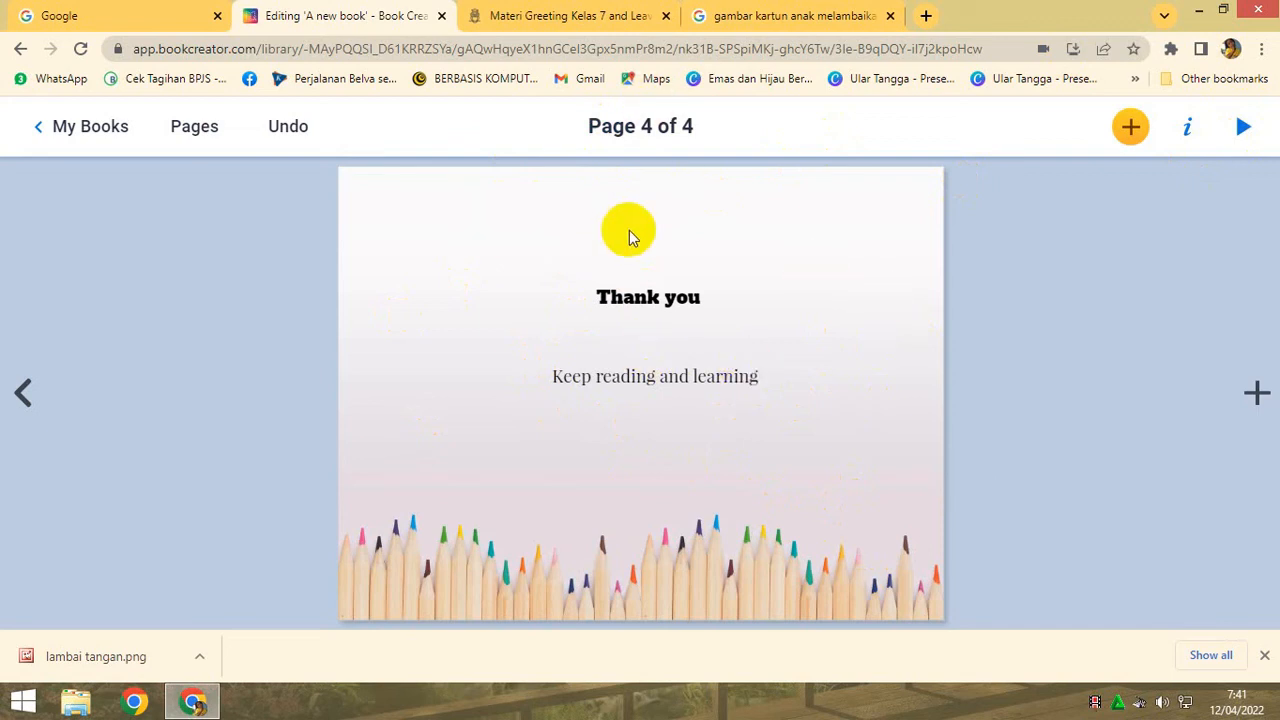
- Preview the book in reading mode, going back to the cover and through all pages to the end
{"action": "left_click", "coordinate": [1243, 128]}
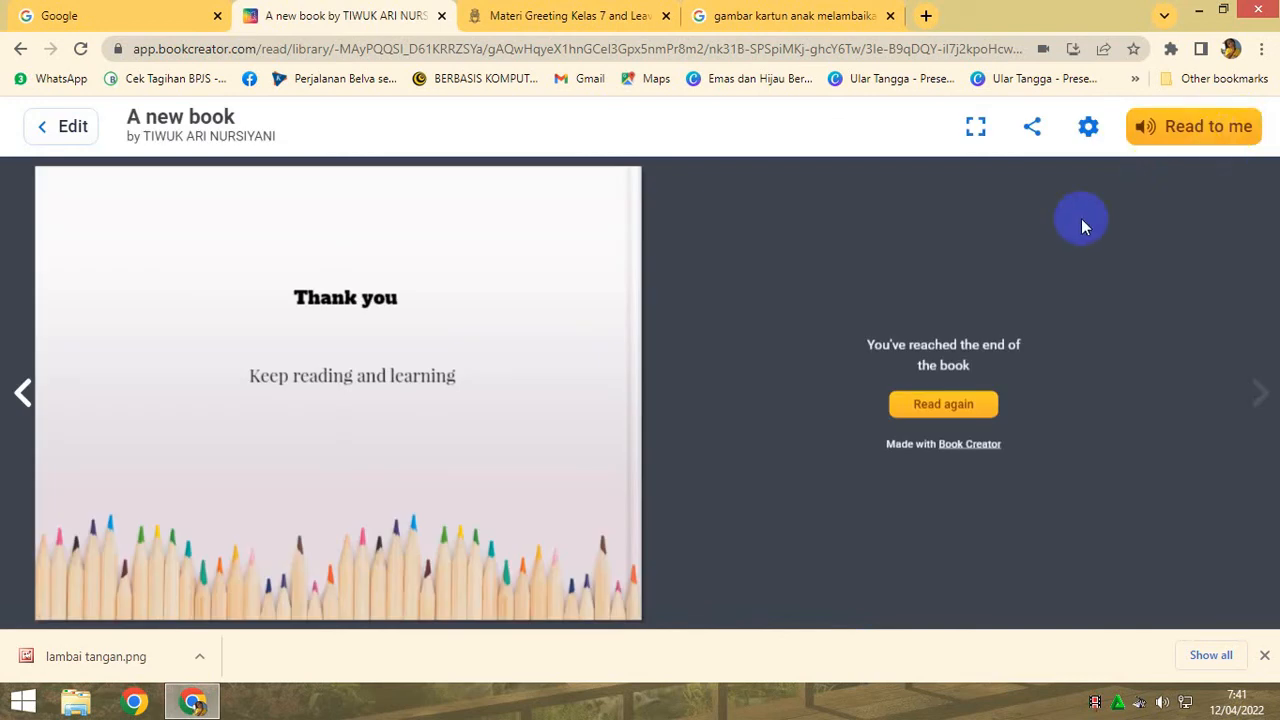
{"action": "left_click", "coordinate": [22, 395]}
{"action": "left_click", "coordinate": [22, 393]}
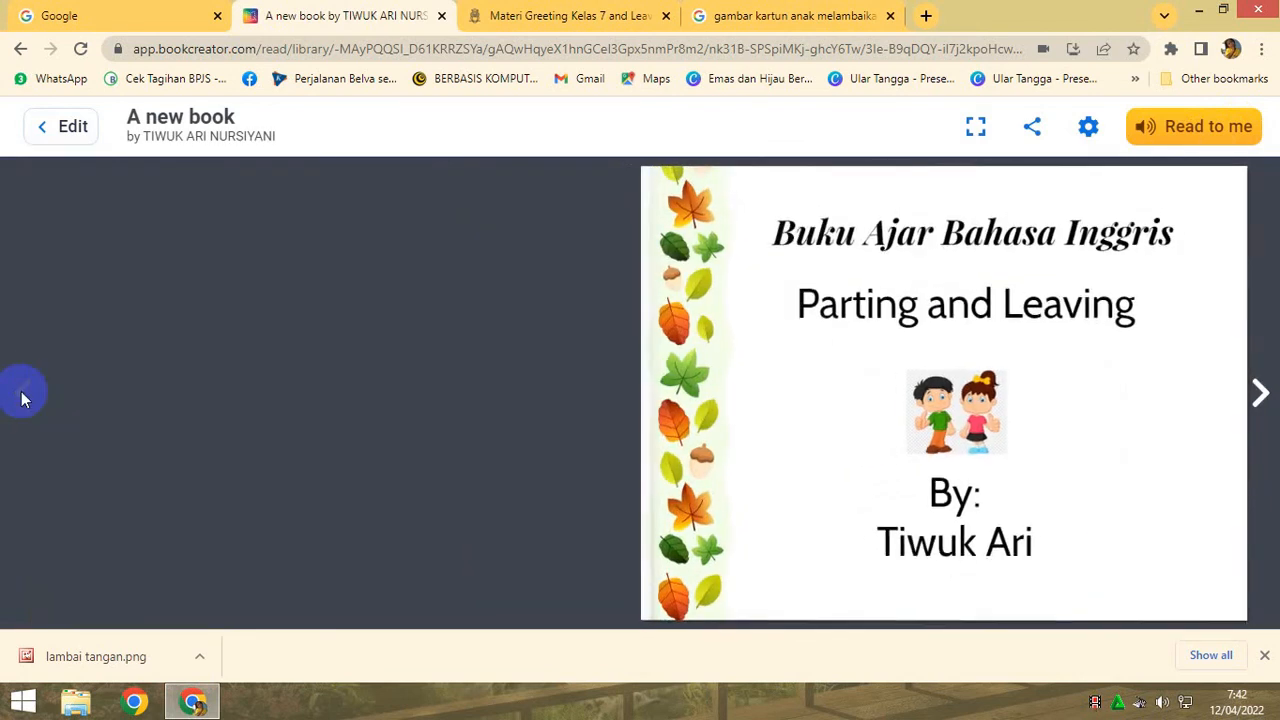
{"action": "left_click", "coordinate": [1263, 397]}
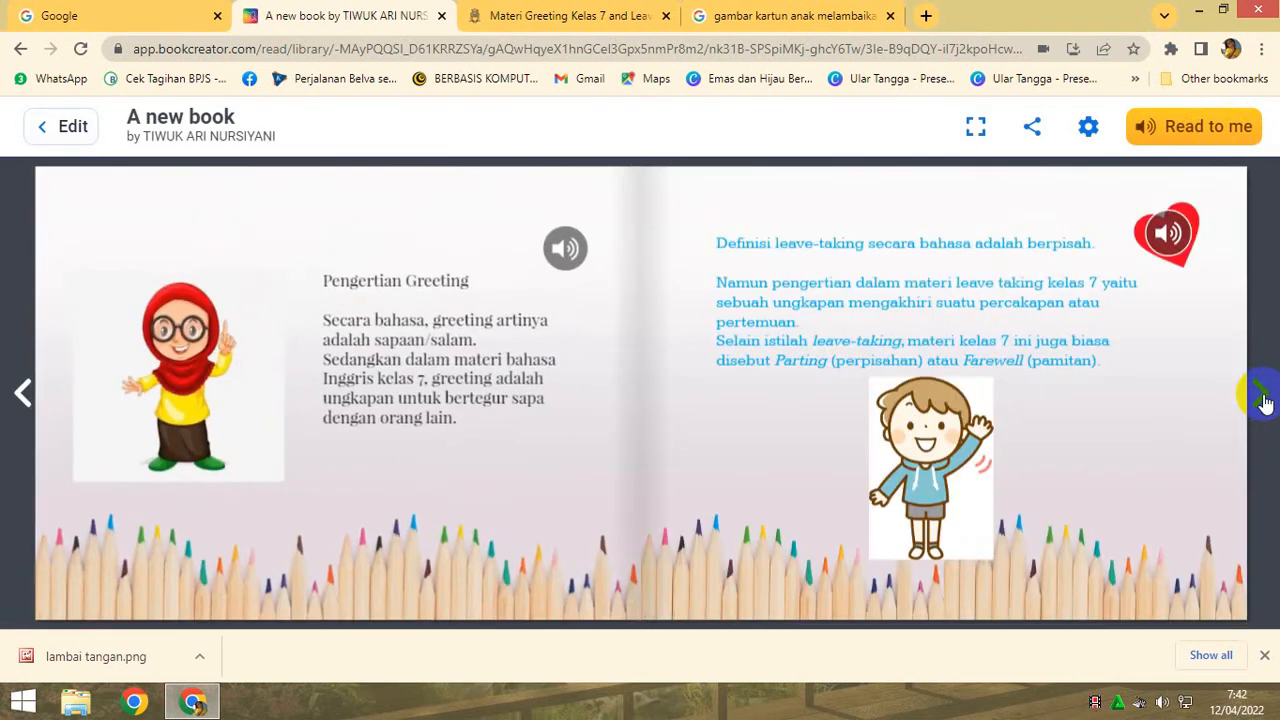
{"action": "left_click", "coordinate": [1263, 399]}
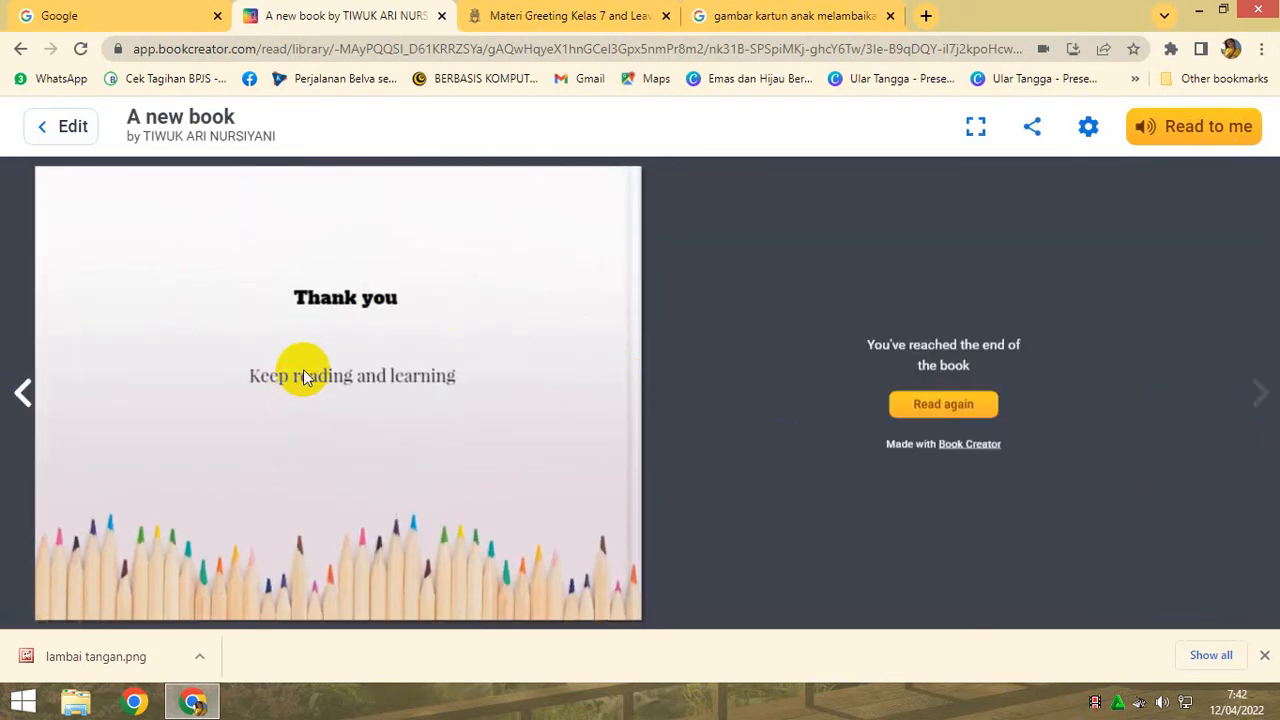
- Start publishing the book online, giving it the title "Parting and leaving" and the description "Buku ajar ini untuk kelas 7 SMP"
{"action": "left_click", "coordinate": [1034, 138]}
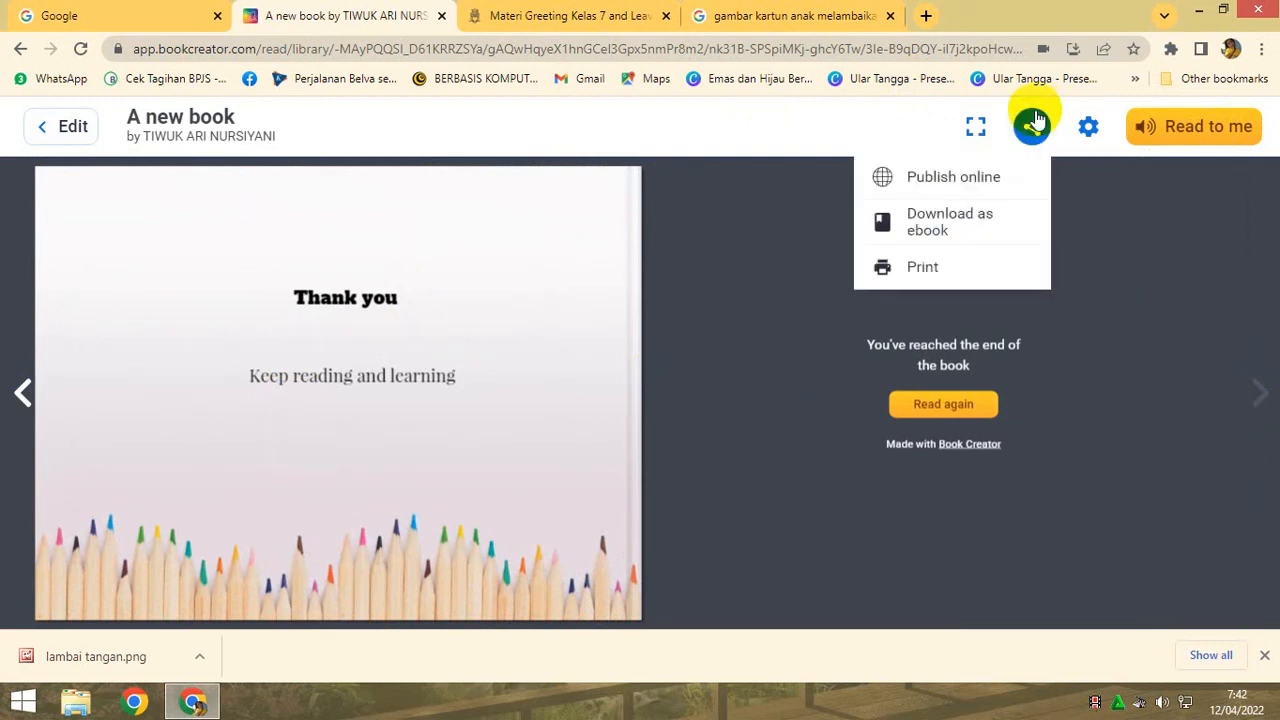
{"action": "left_click", "coordinate": [966, 180]}
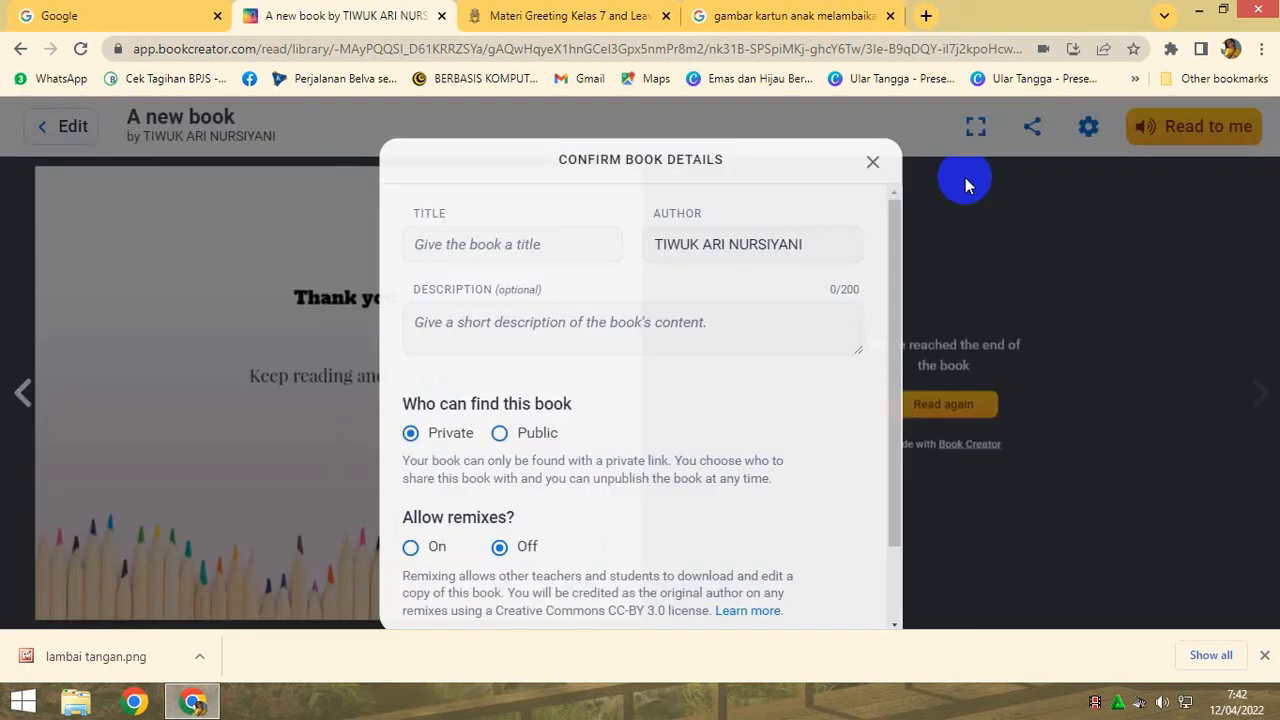
{"action": "left_click", "coordinate": [578, 217]}
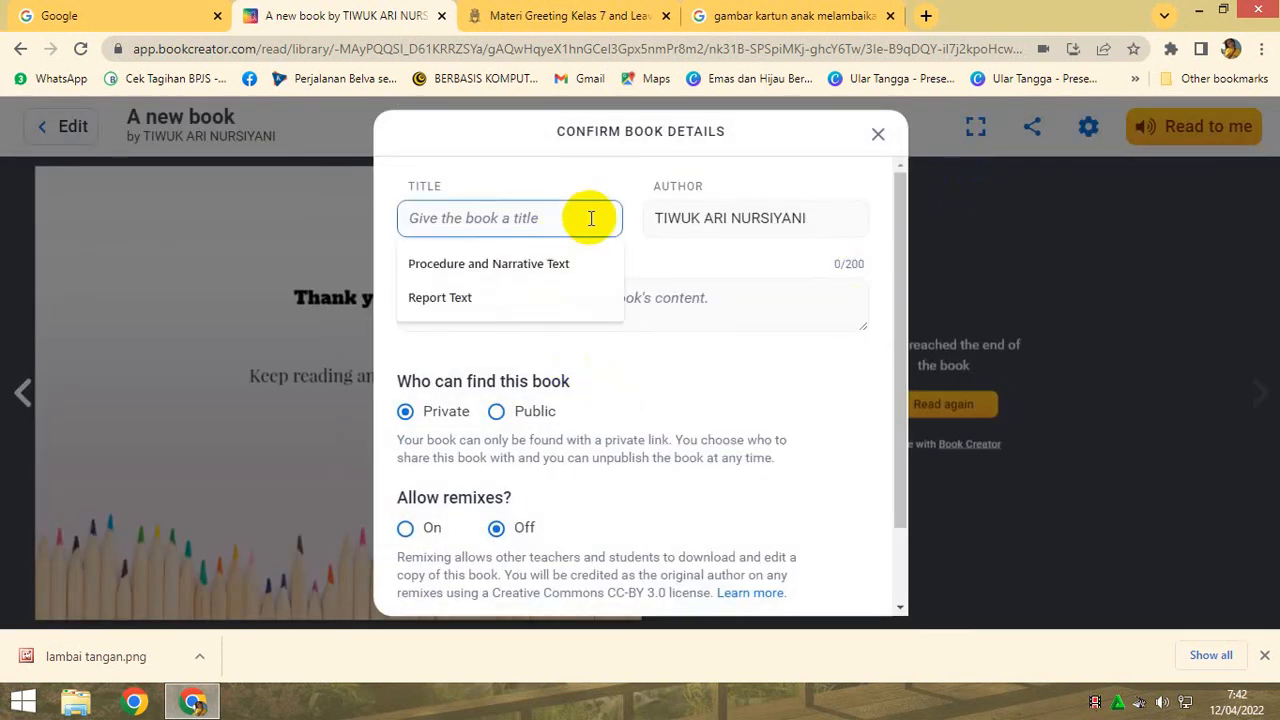
{"action": "type", "text": "P"}
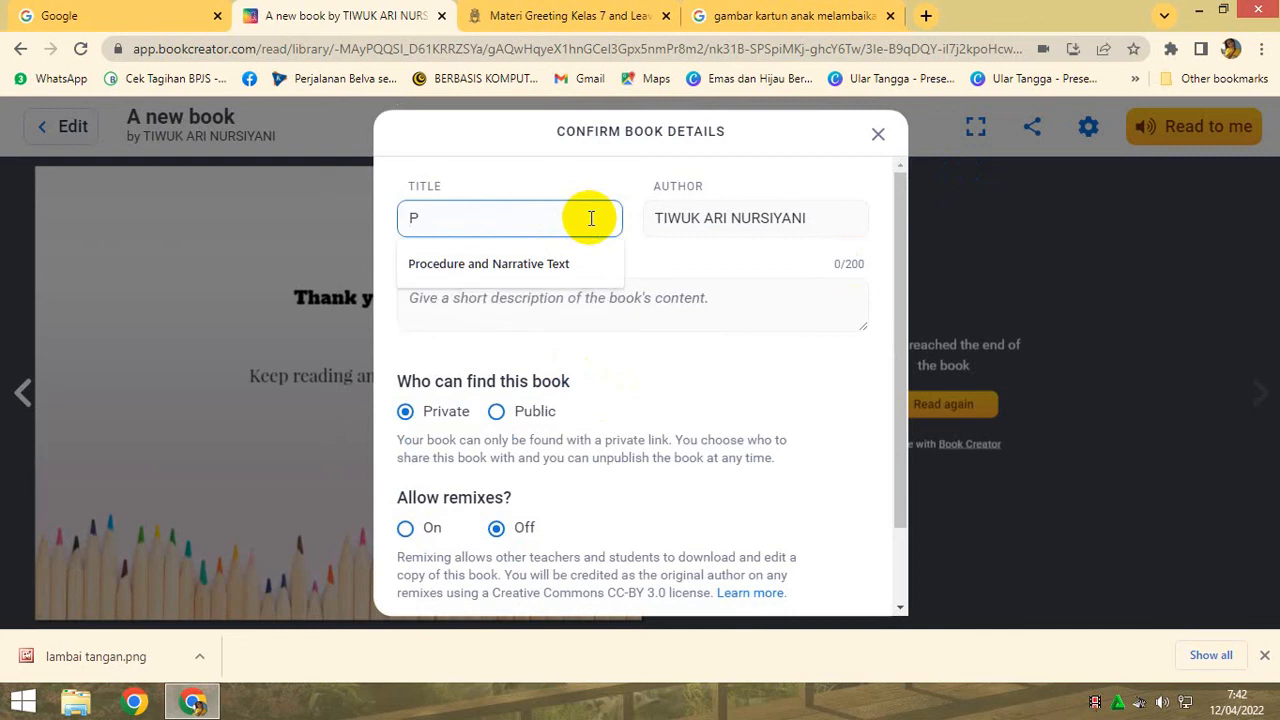
{"action": "type", "text": "arting and leaving"}
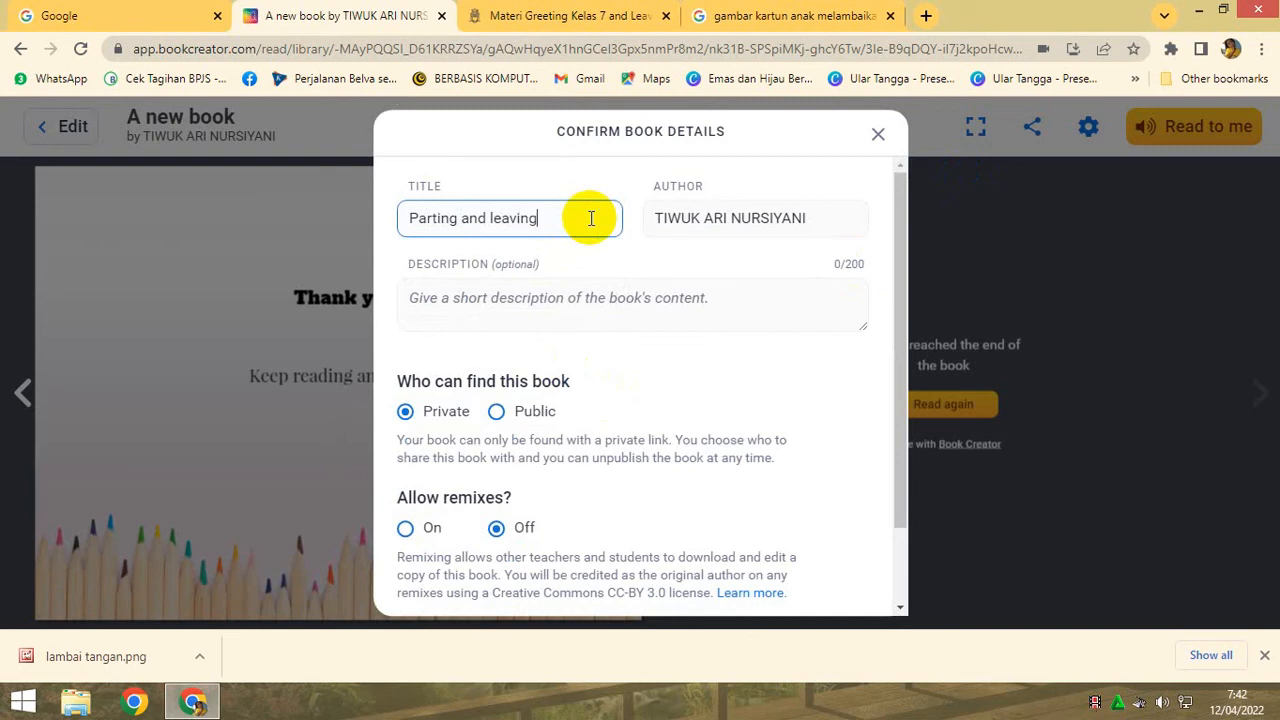
{"action": "left_click", "coordinate": [743, 296]}
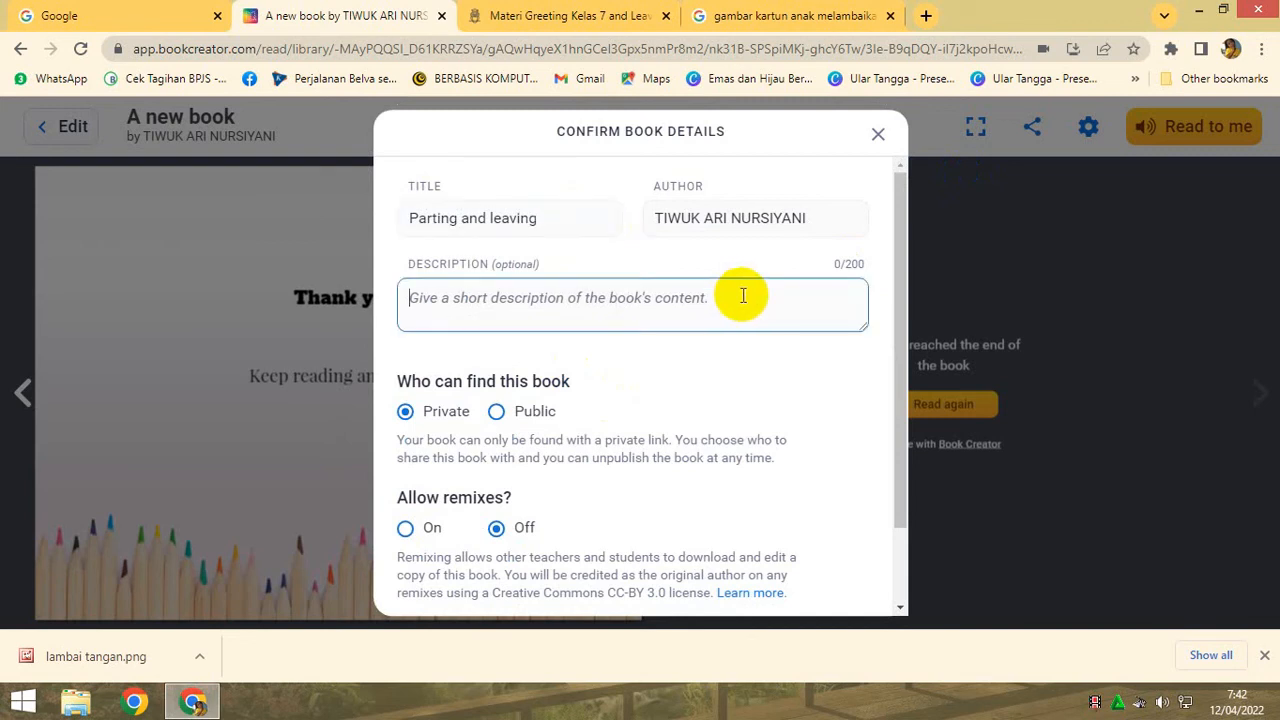
{"action": "type", "text": "Buku ajar ini untuk kelas 7 SMP"}
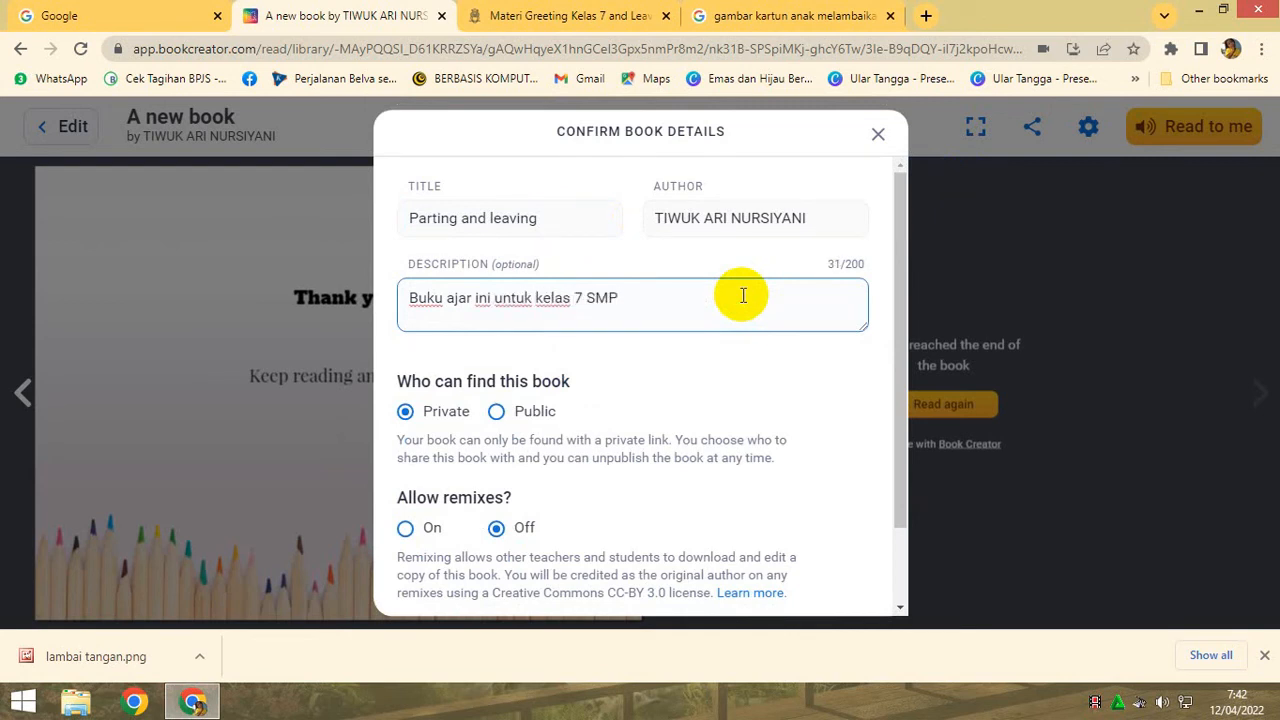
- Make the book findable as Public, leave remixes off, and publish it online
{"action": "left_click", "coordinate": [496, 412]}
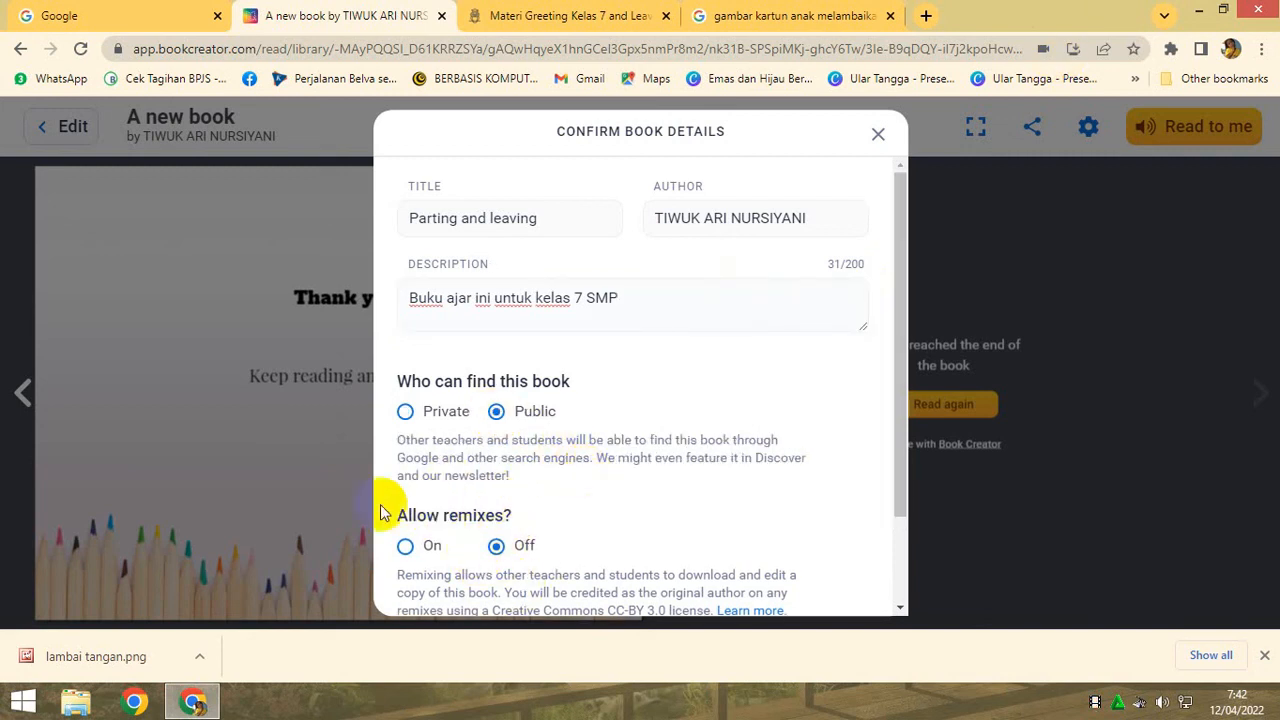
{"action": "scroll", "coordinate": [562, 527], "scroll_direction": "down", "scroll_amount": 2}
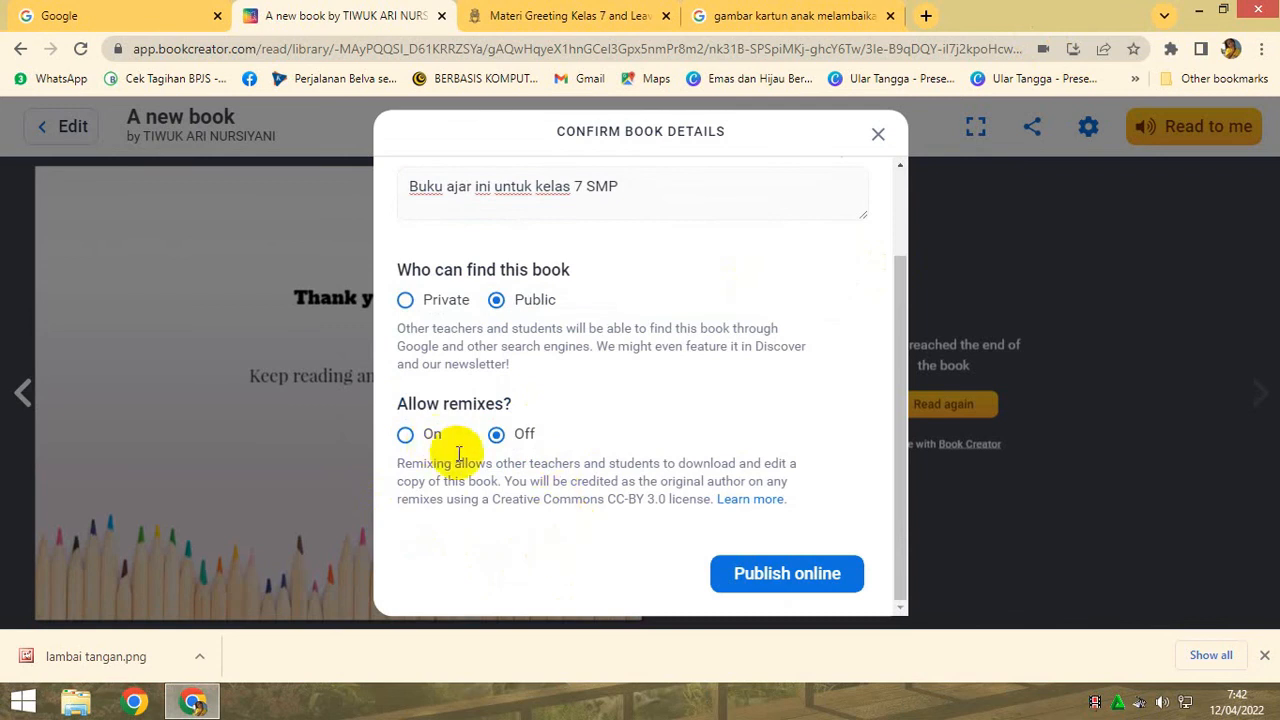
{"action": "left_click", "coordinate": [812, 587]}
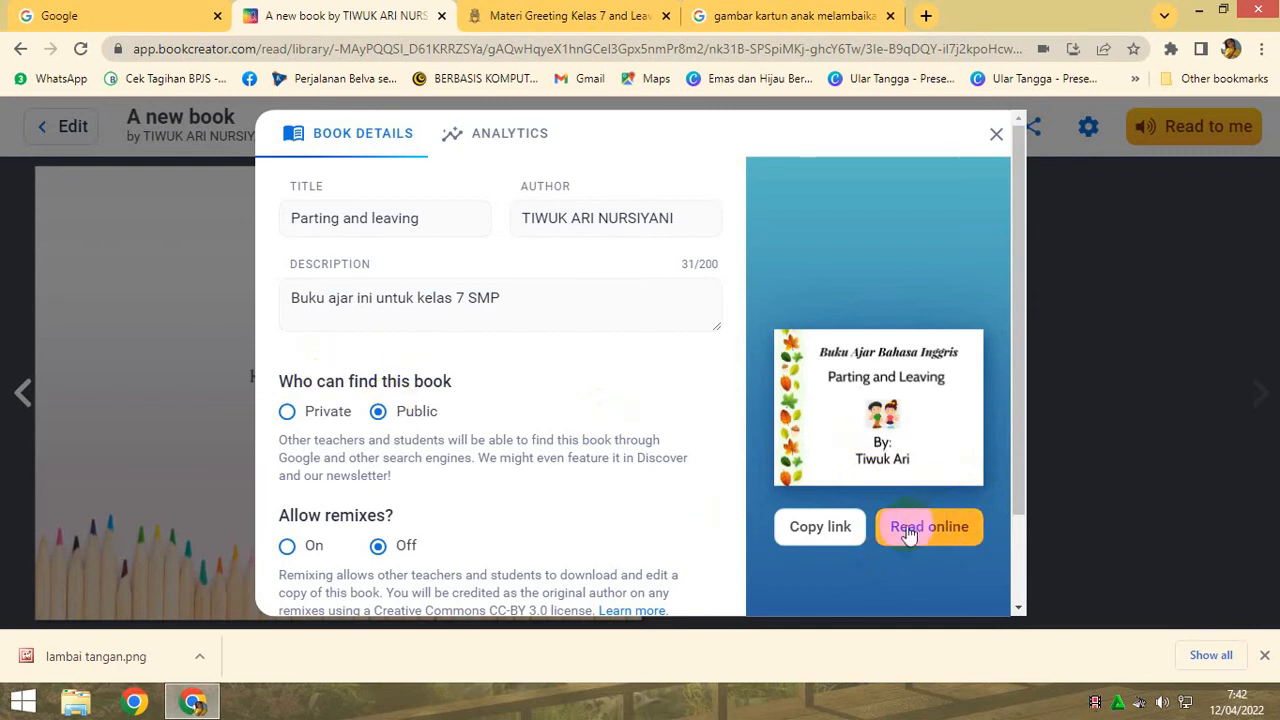
- Open WhatsApp Web in a new browser tab and copy the published book's link from its book details
{"action": "left_click", "coordinate": [838, 540]}
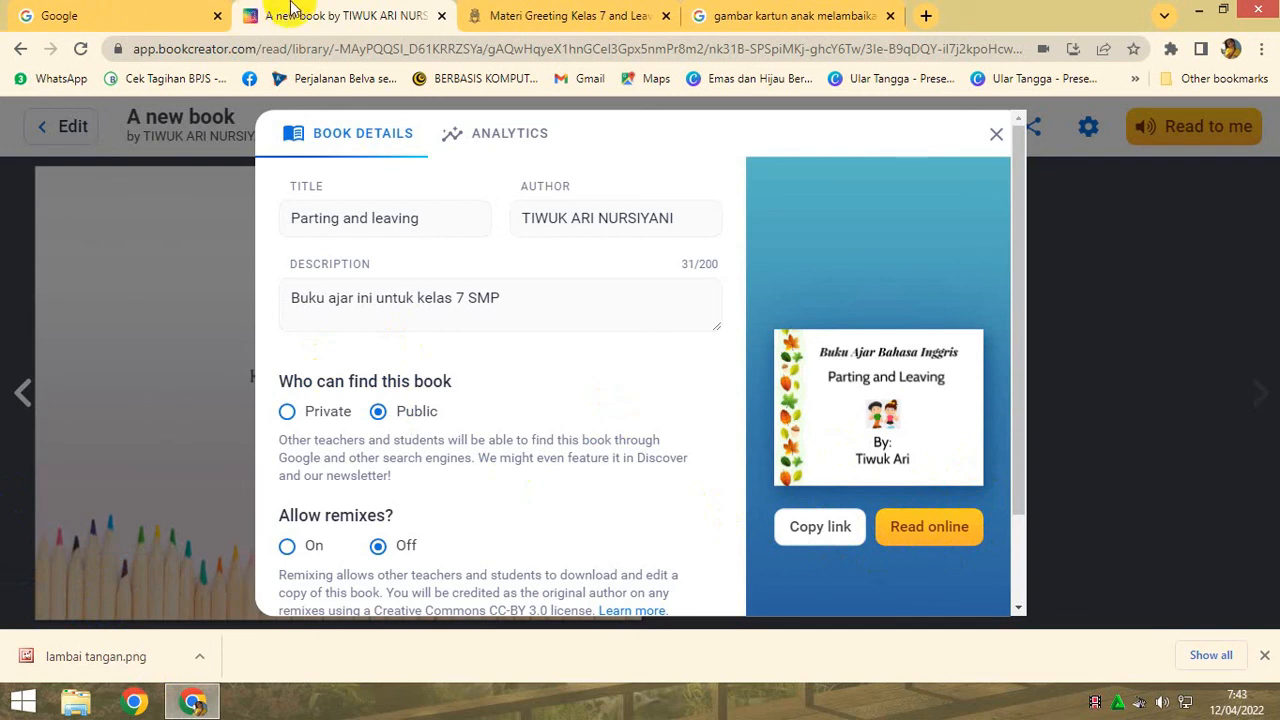
{"action": "left_click", "coordinate": [920, 15]}
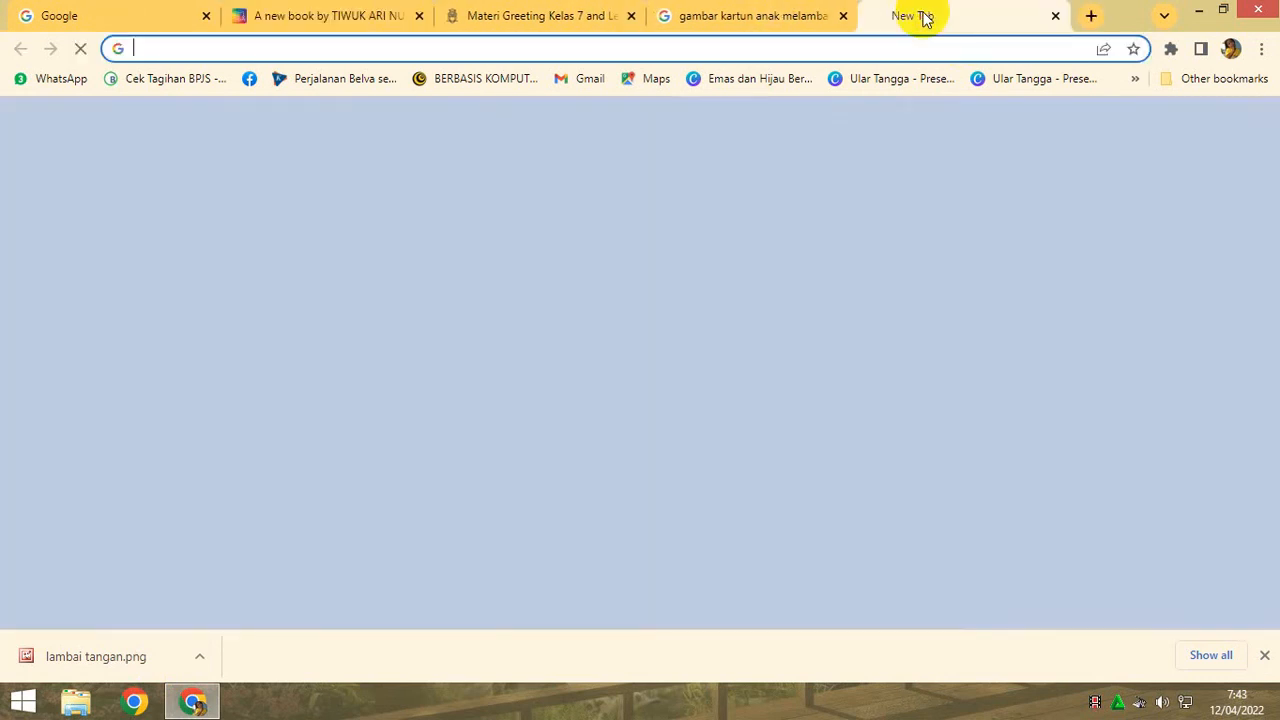
{"action": "left_click", "coordinate": [421, 468]}
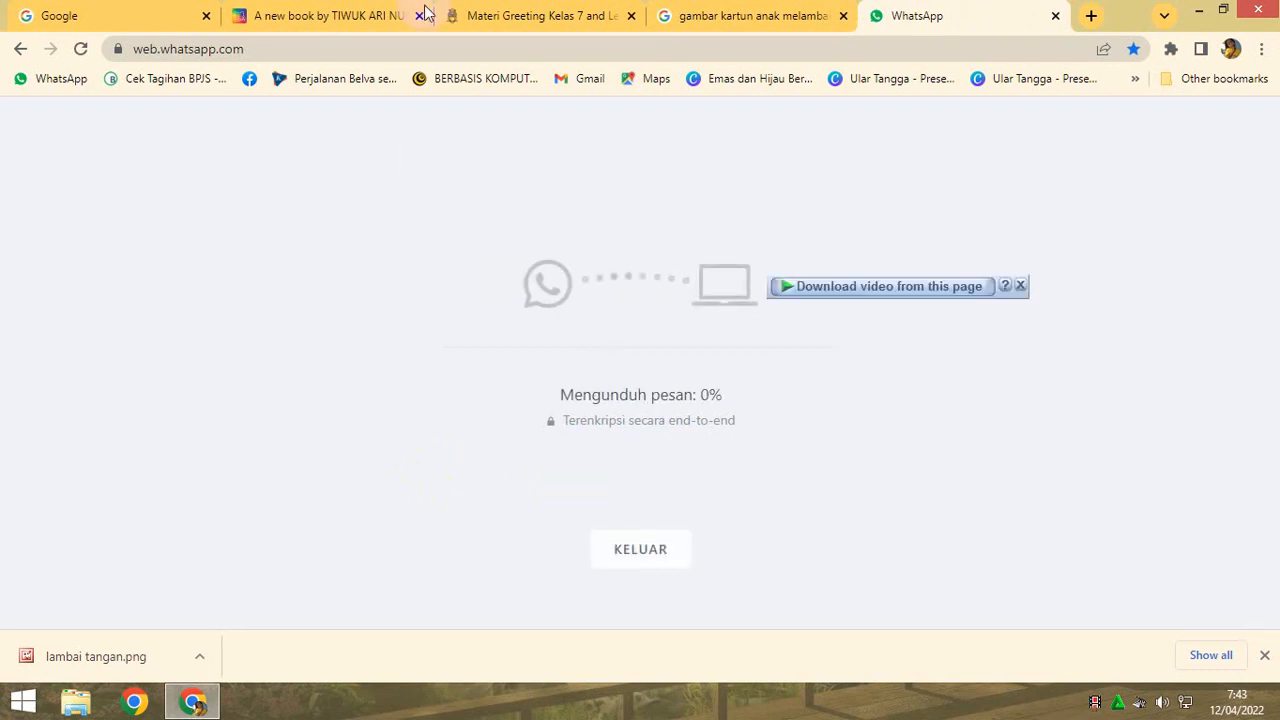
{"action": "left_click", "coordinate": [318, 17]}
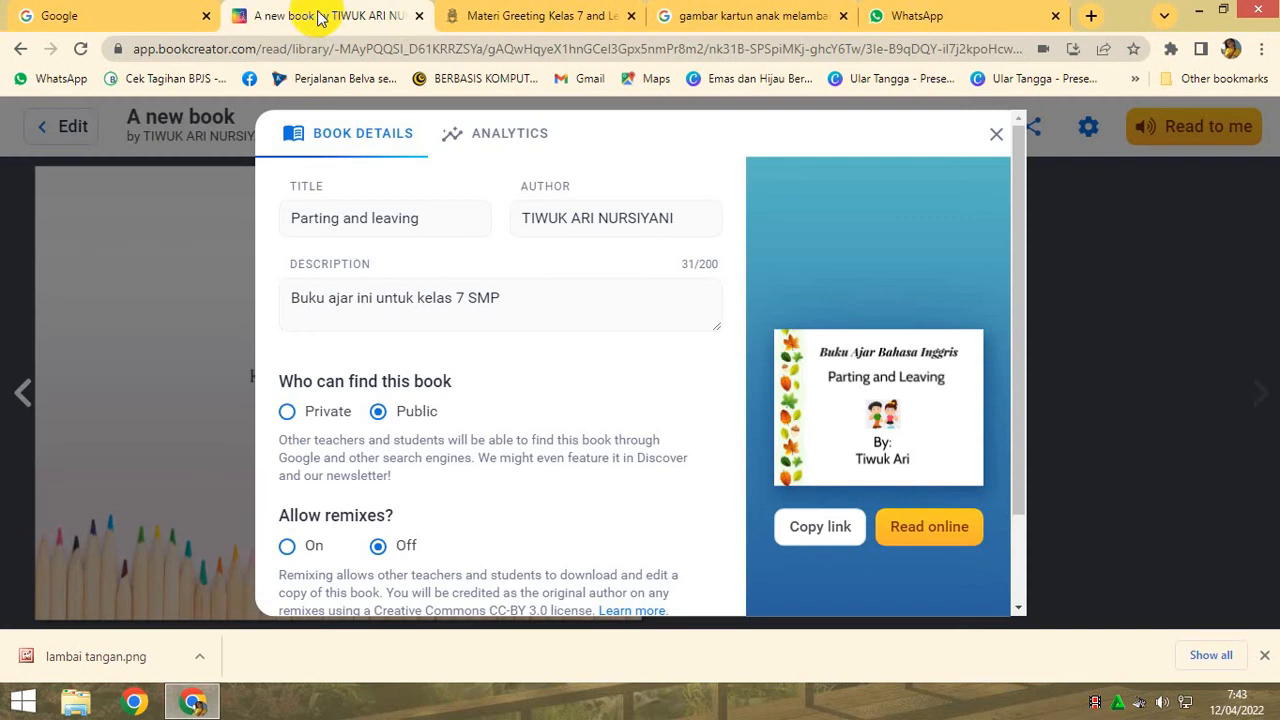
{"action": "left_click", "coordinate": [822, 530]}
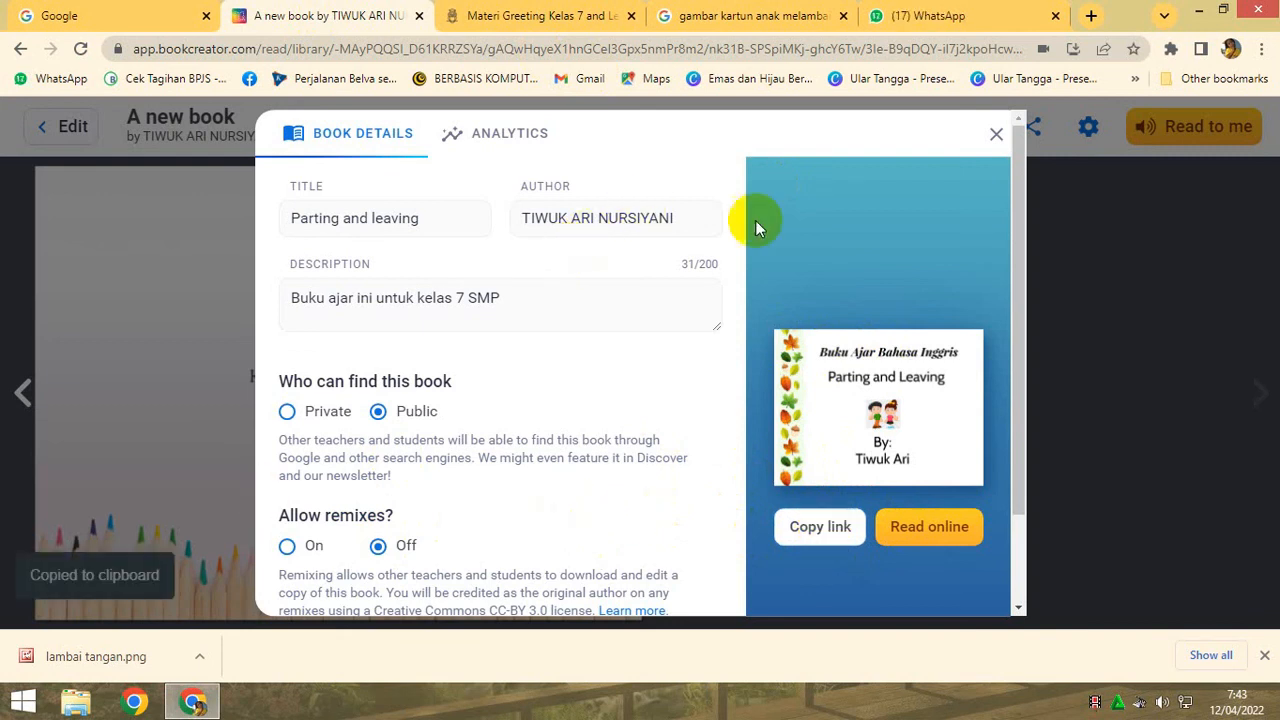
- Close the book details, page back to the cover, and return to editing the book
{"action": "left_click", "coordinate": [996, 134]}
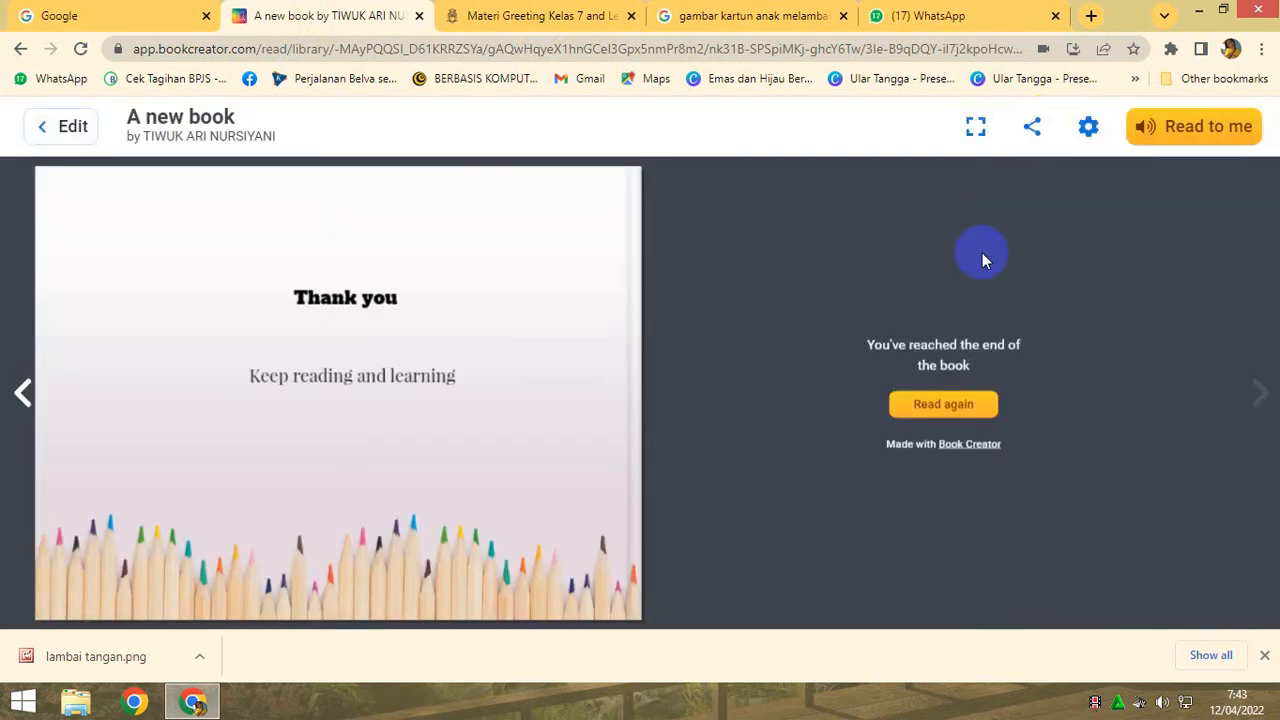
{"action": "left_click", "coordinate": [23, 393]}
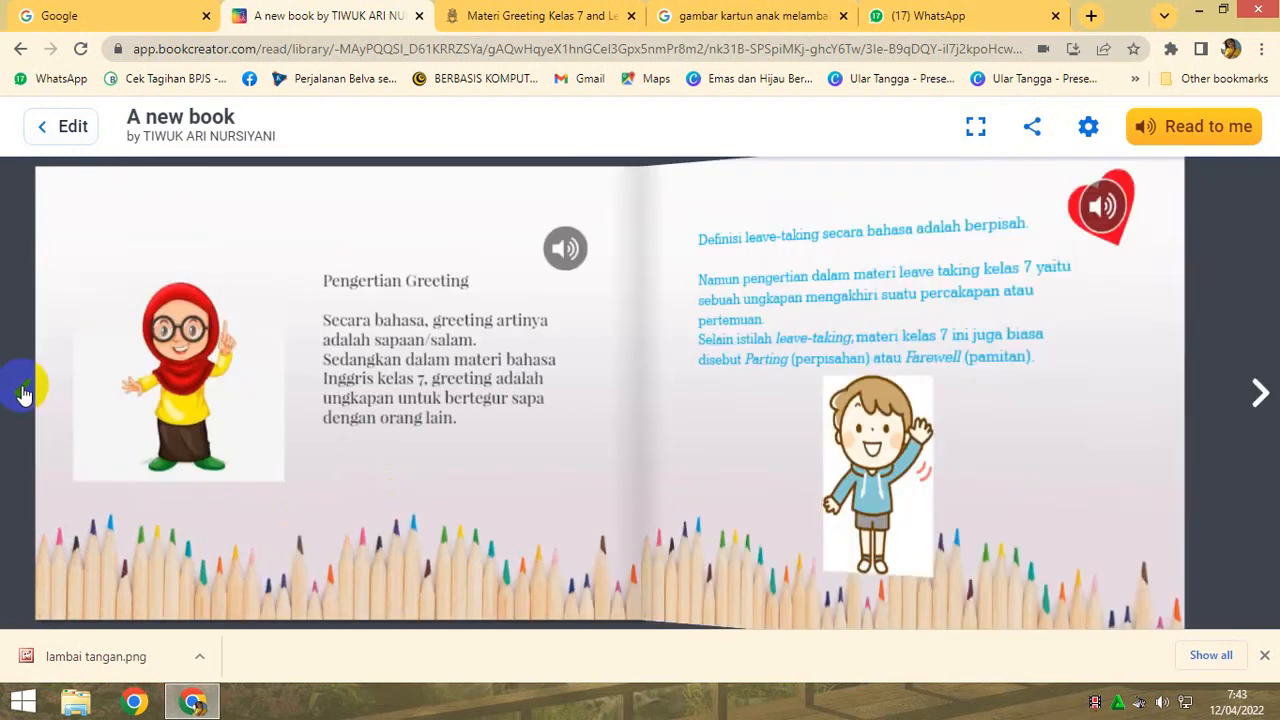
{"action": "left_click", "coordinate": [23, 396]}
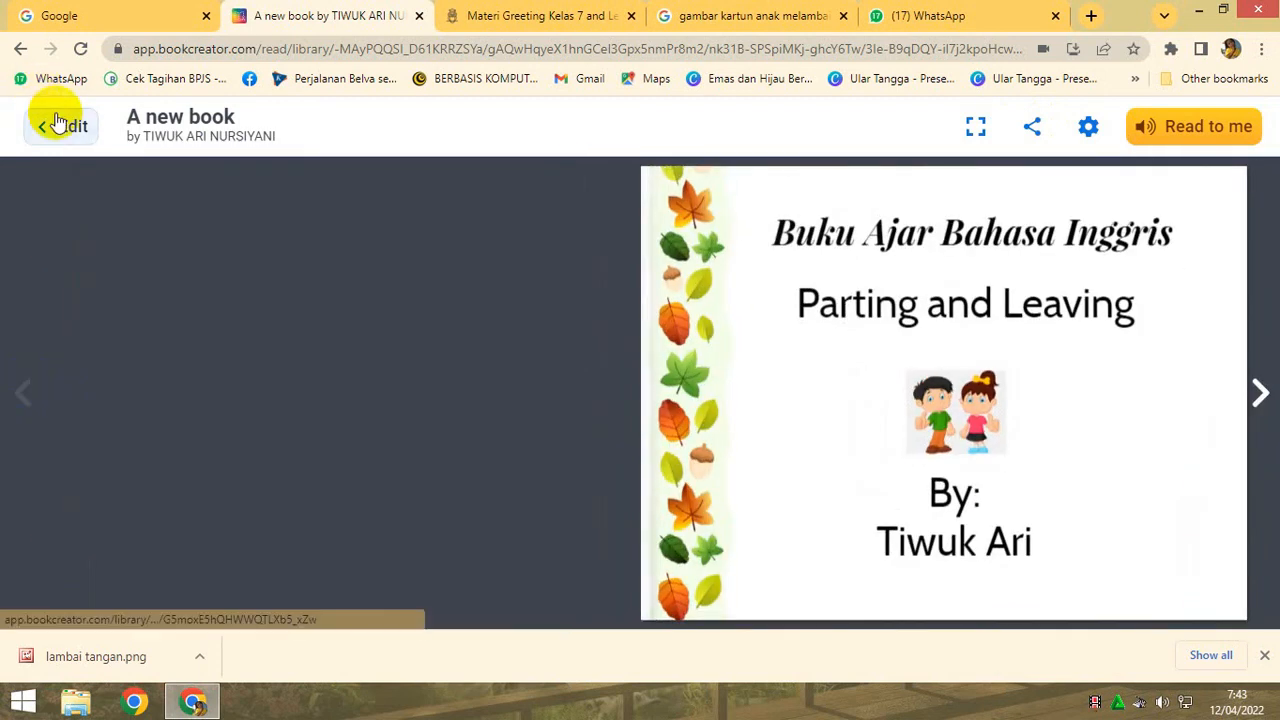
{"action": "left_click", "coordinate": [62, 130]}
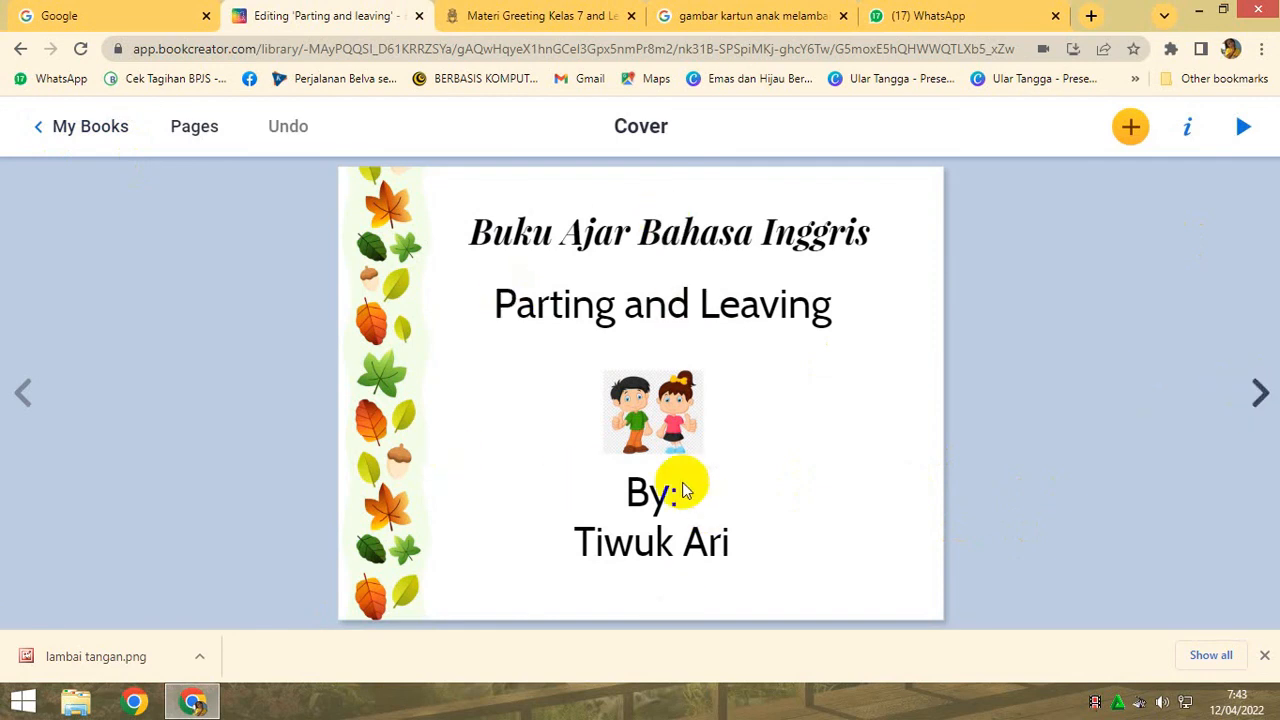
- Switch to WhatsApp Web, find the intended contact's chat, and send the copied book link as a message
{"action": "left_click", "coordinate": [930, 15]}
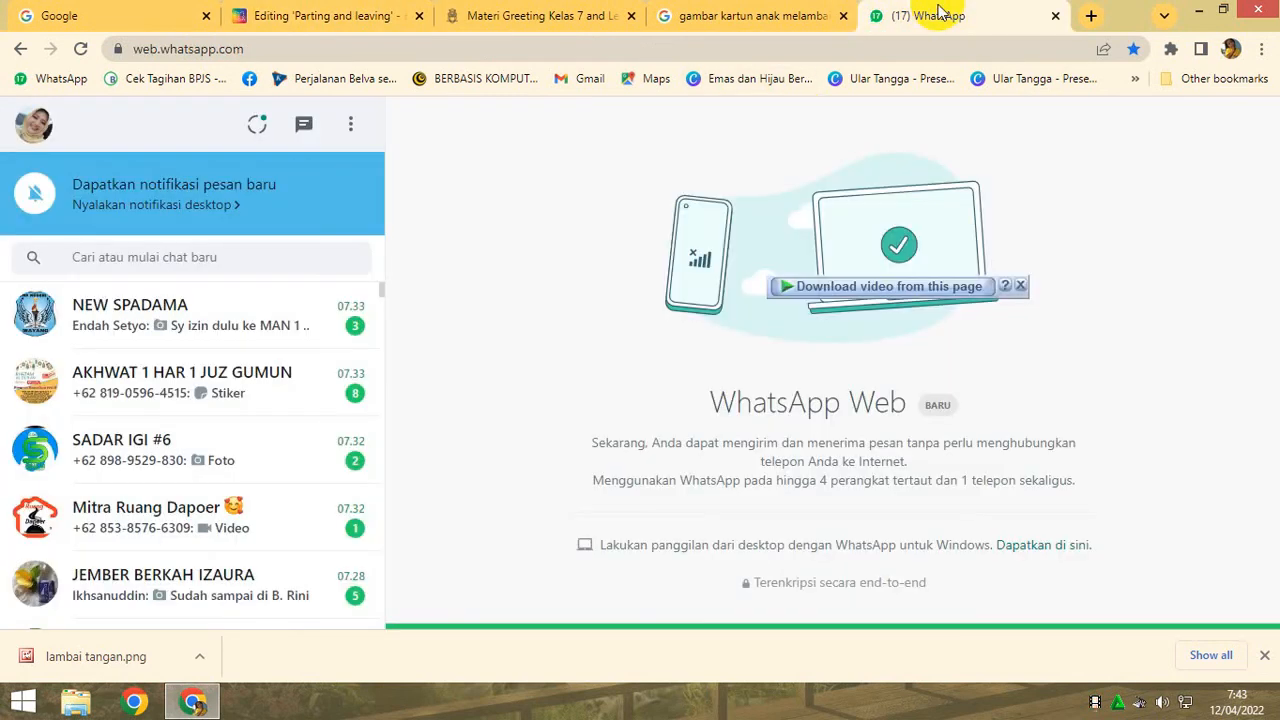
{"action": "left_click", "coordinate": [257, 259]}
{"action": "type", "text": "kris"}
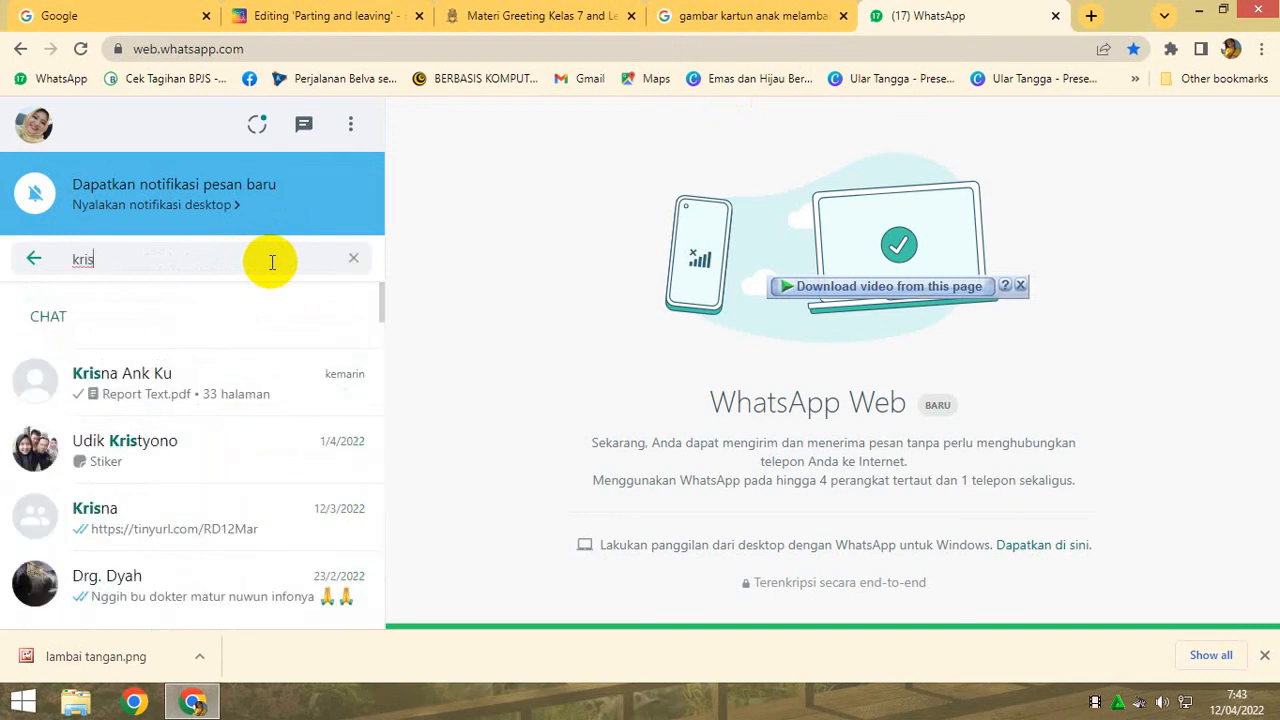
{"action": "left_click", "coordinate": [193, 377]}
{"action": "left_click", "coordinate": [586, 604]}
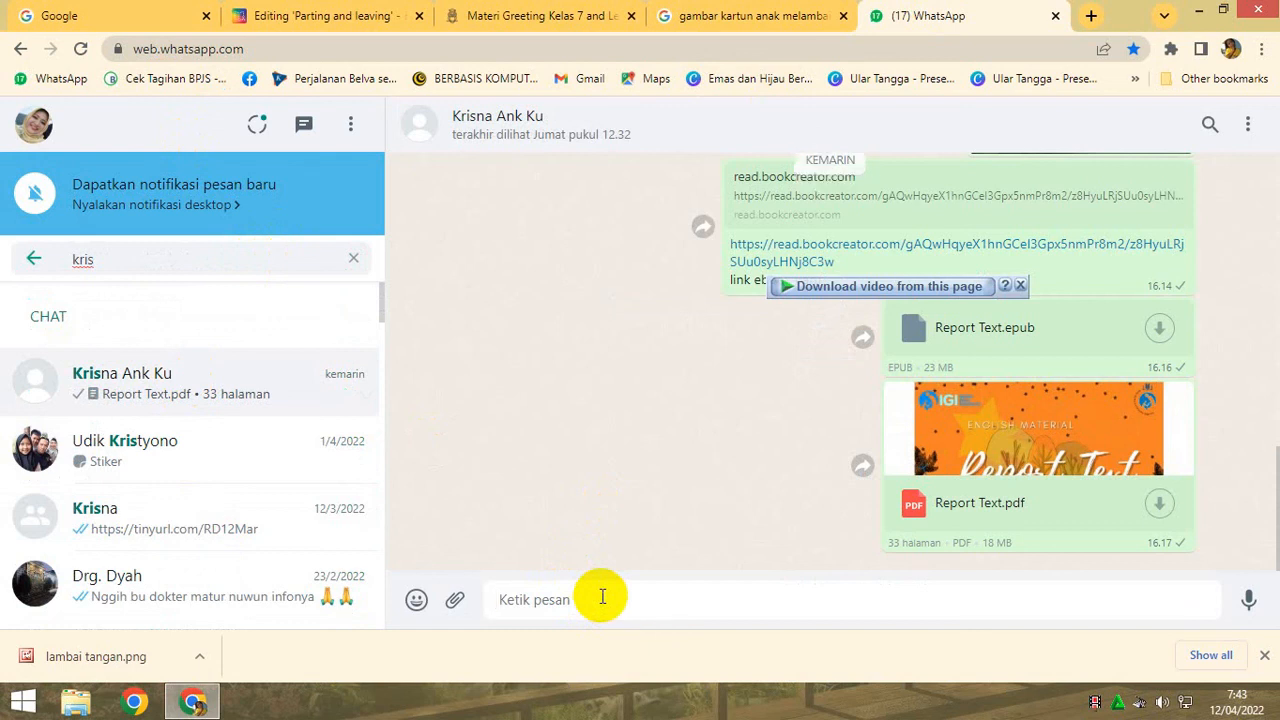
{"action": "key", "text": "ctrl+v"}
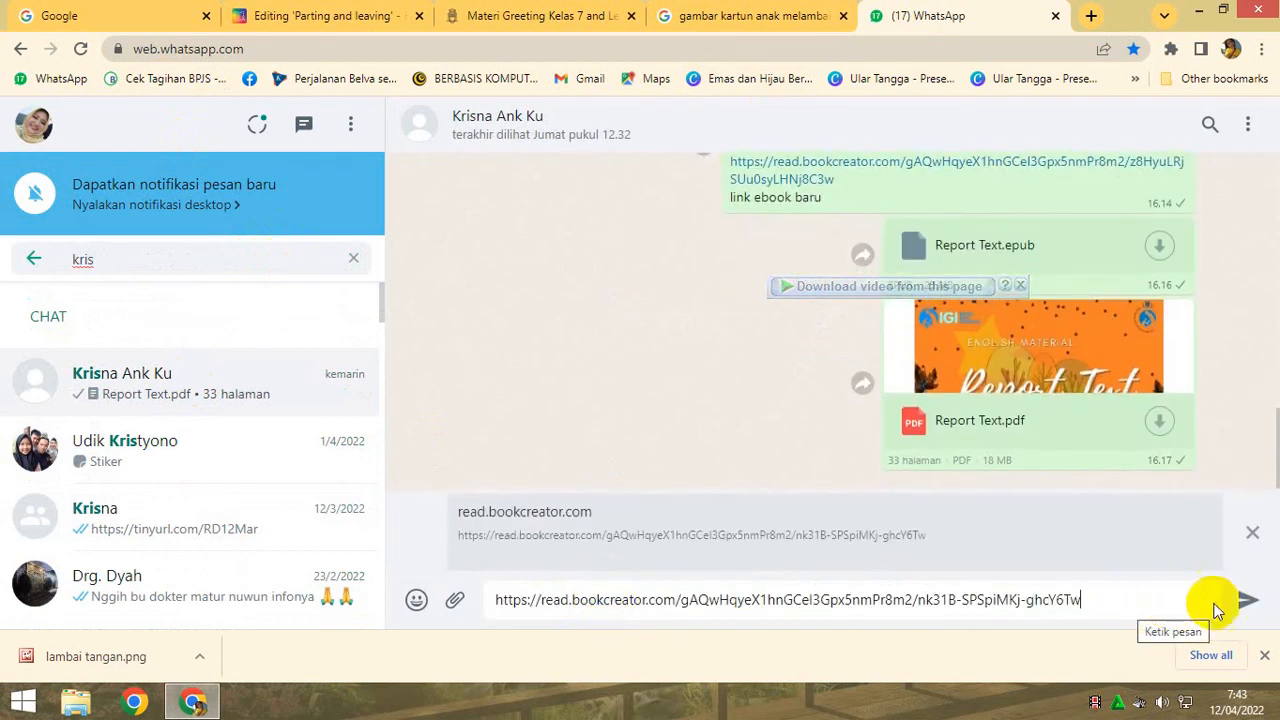
{"action": "left_click", "coordinate": [1248, 600]}
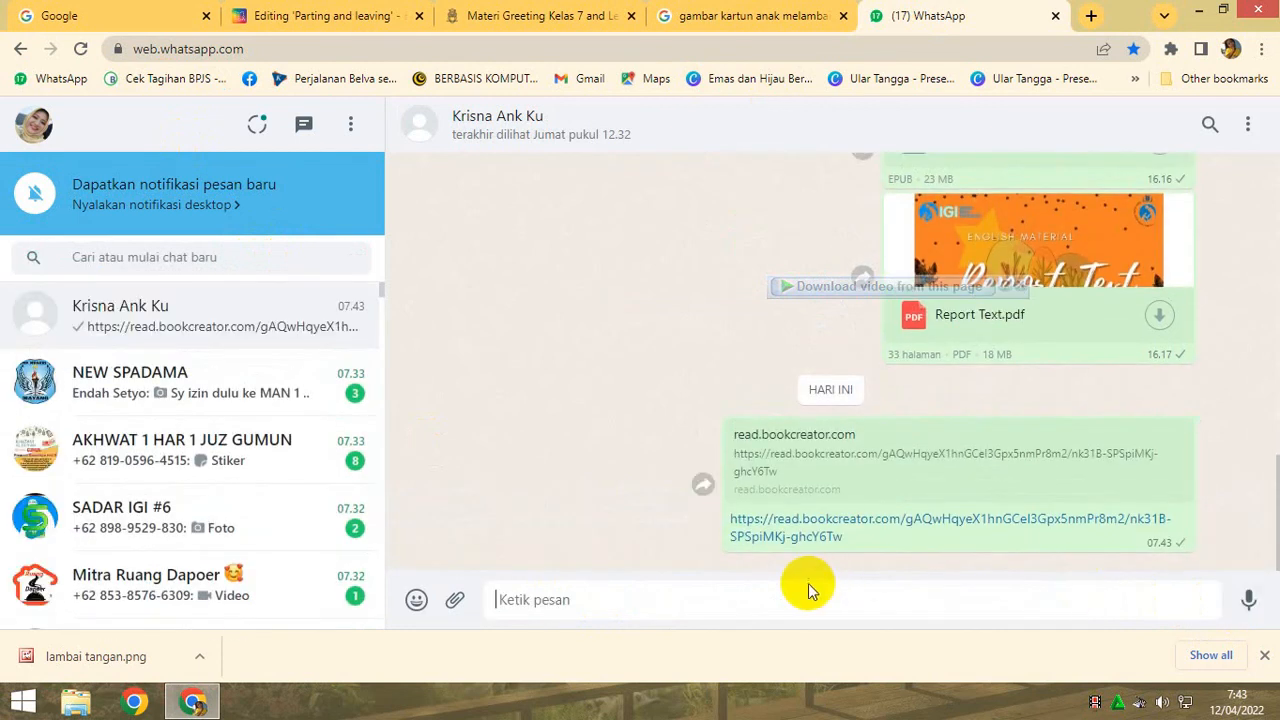
- Test the sent link by opening the published book, reading its first lesson spread and playing the greeting narration, and close the book's tab
{"action": "left_click", "coordinate": [835, 530]}
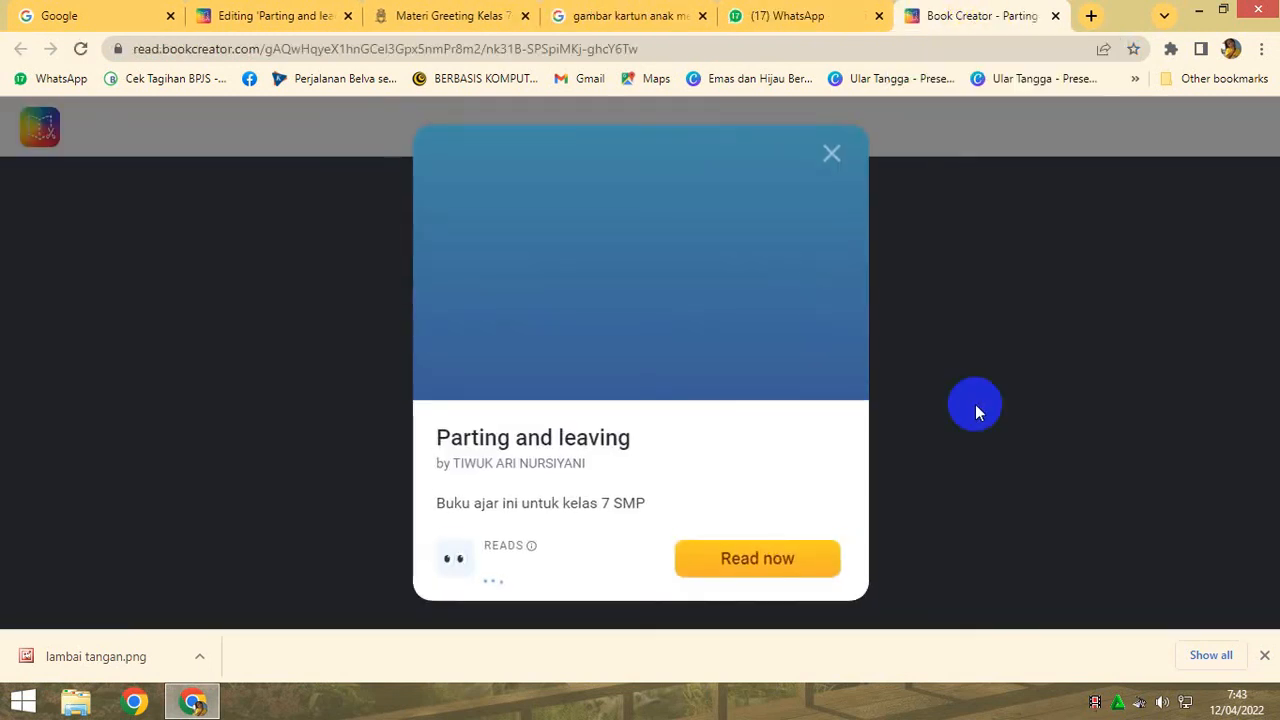
{"action": "left_click", "coordinate": [776, 558]}
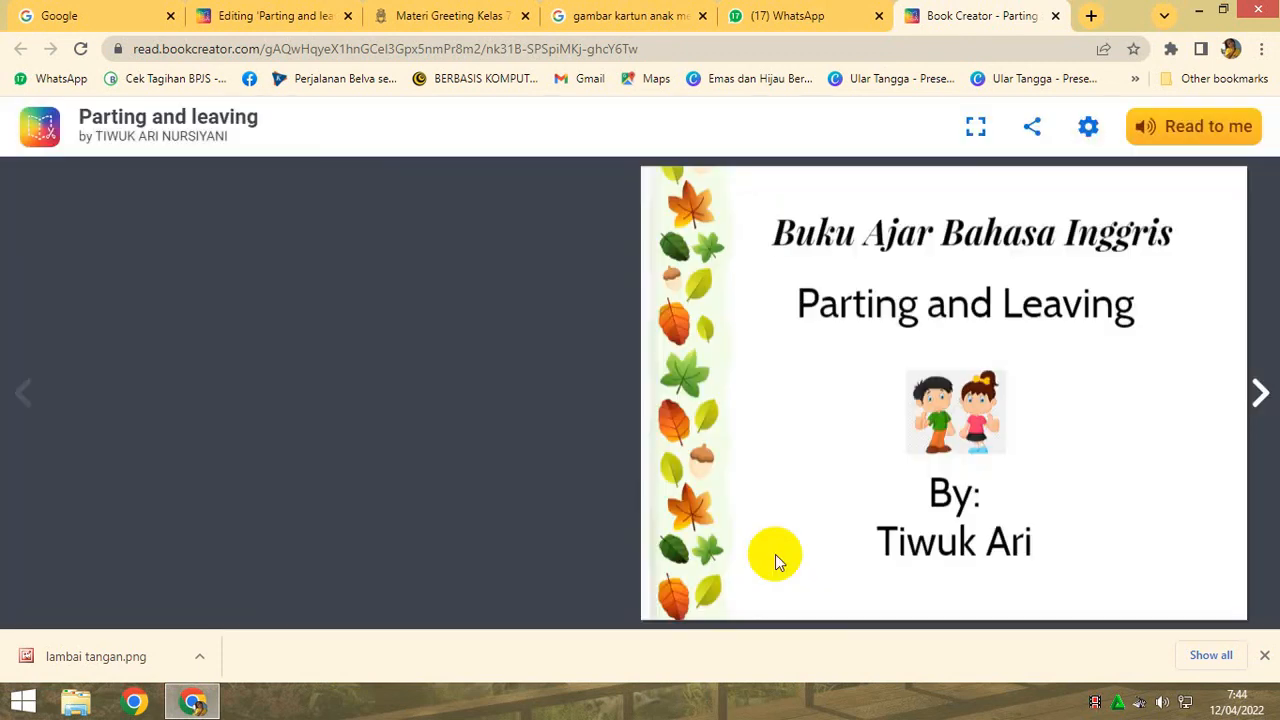
{"action": "left_click", "coordinate": [1268, 391]}
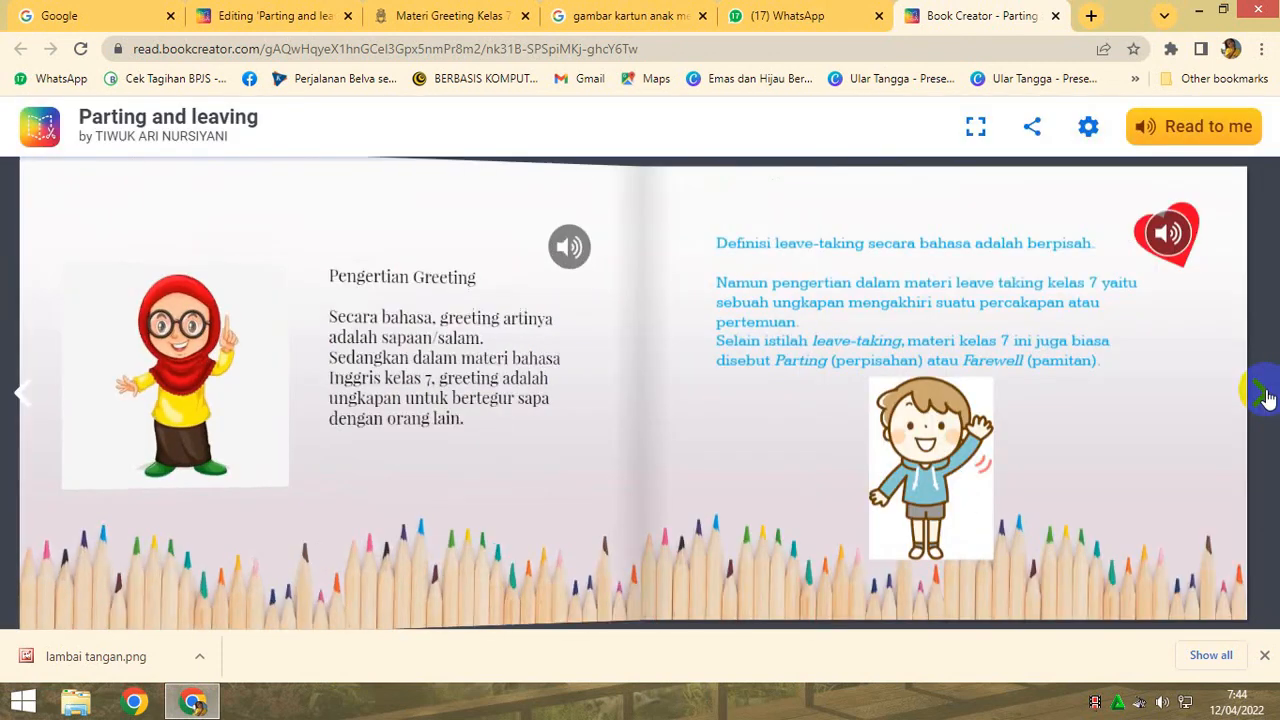
{"action": "left_click", "coordinate": [568, 250]}
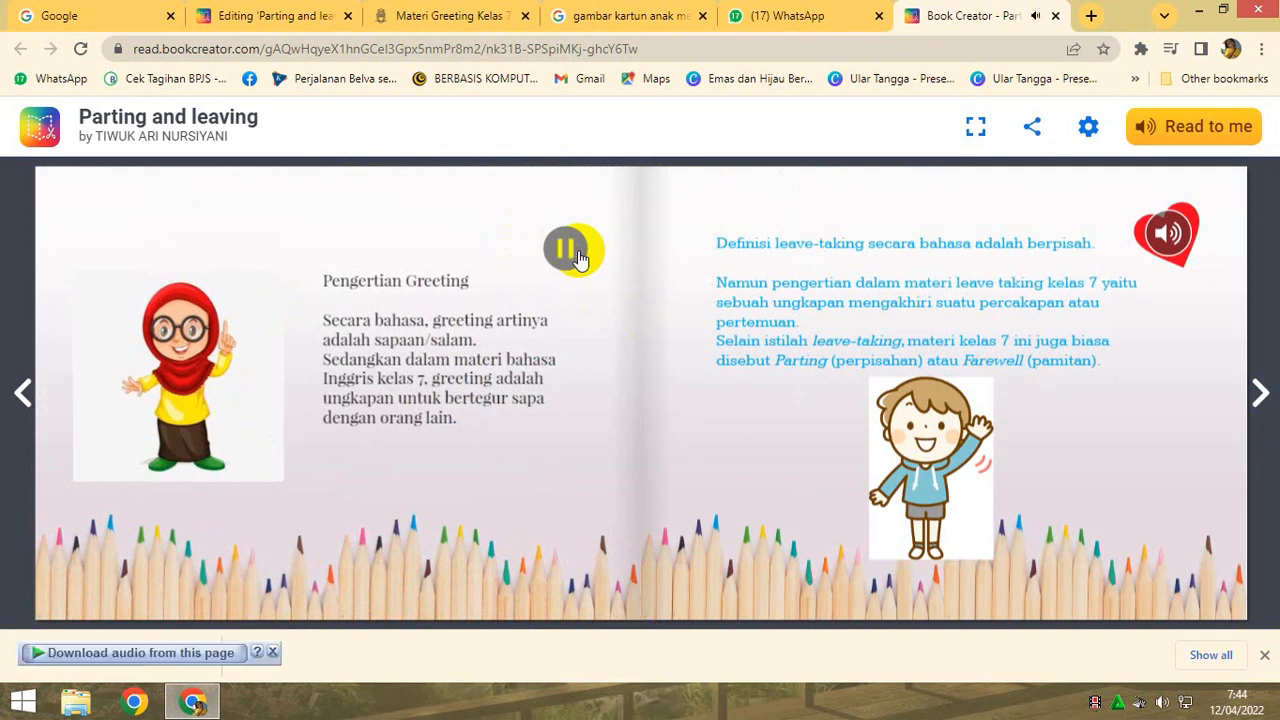
{"action": "left_click", "coordinate": [30, 393]}
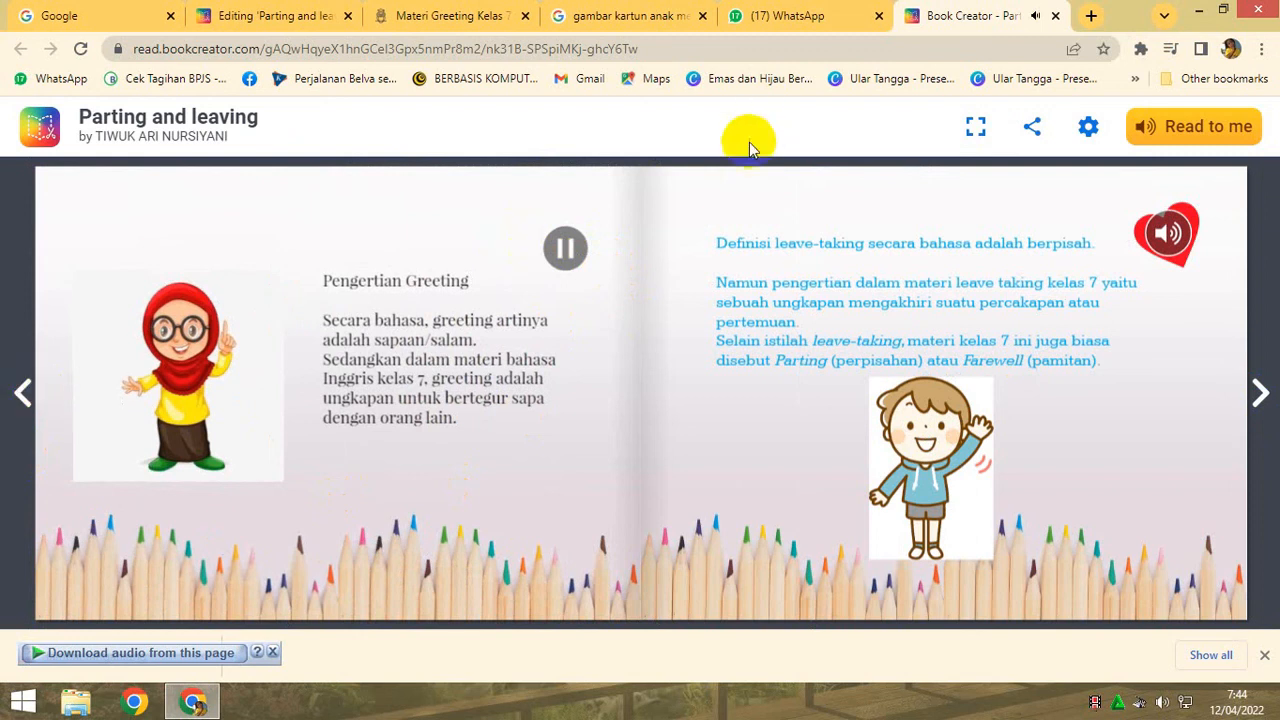
{"action": "left_click", "coordinate": [1053, 16]}
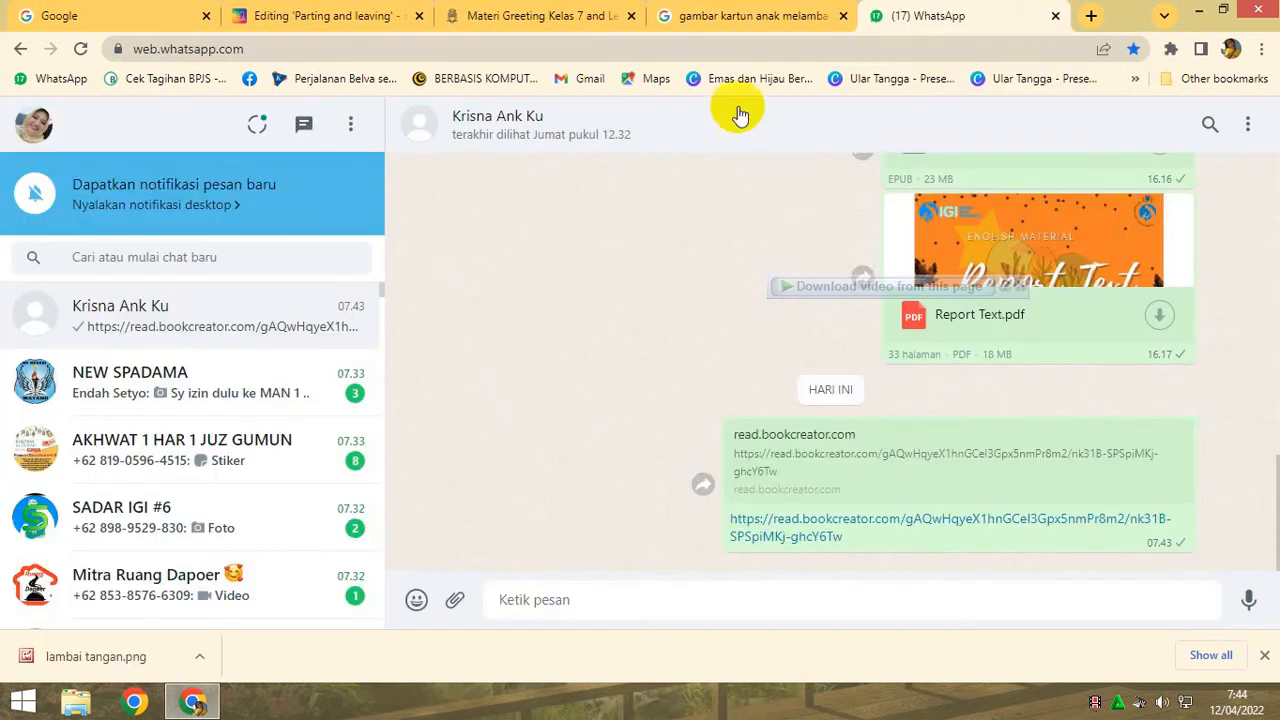
- Back in Book Creator, add a blank page after the "Thank you" page and open the overview of all pages
{"action": "left_click", "coordinate": [350, 14]}
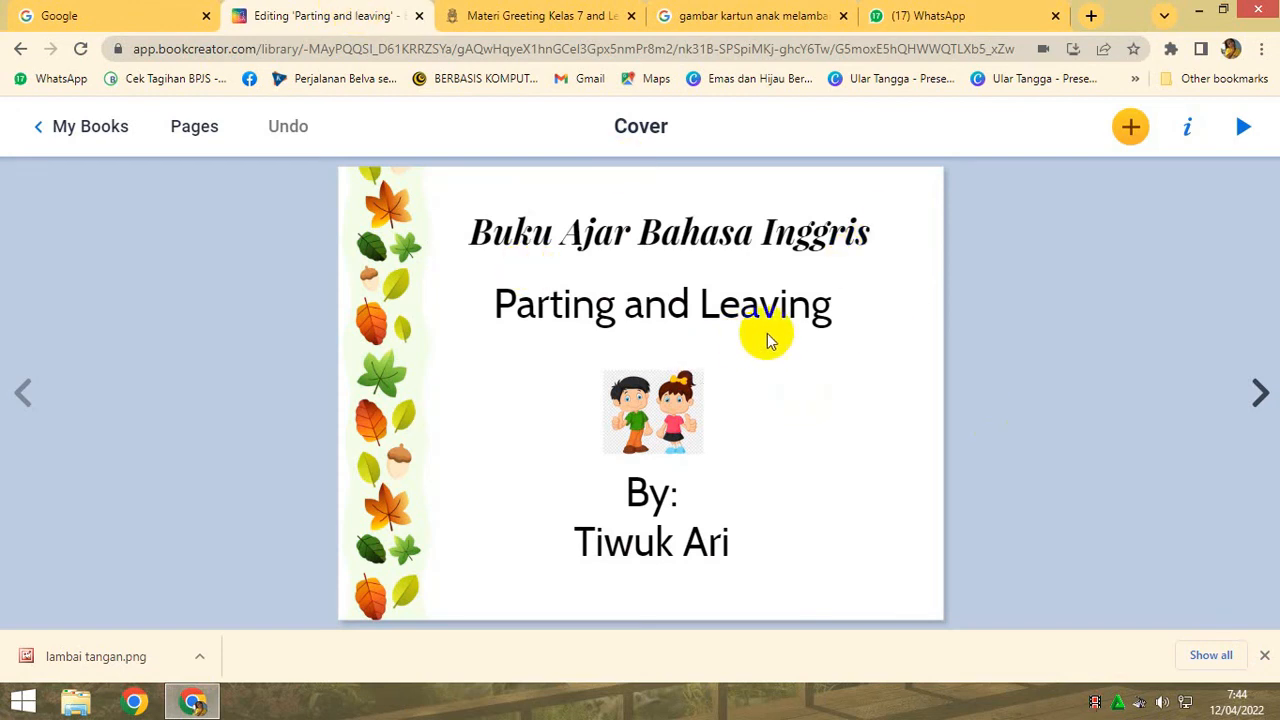
{"action": "left_click", "coordinate": [196, 128]}
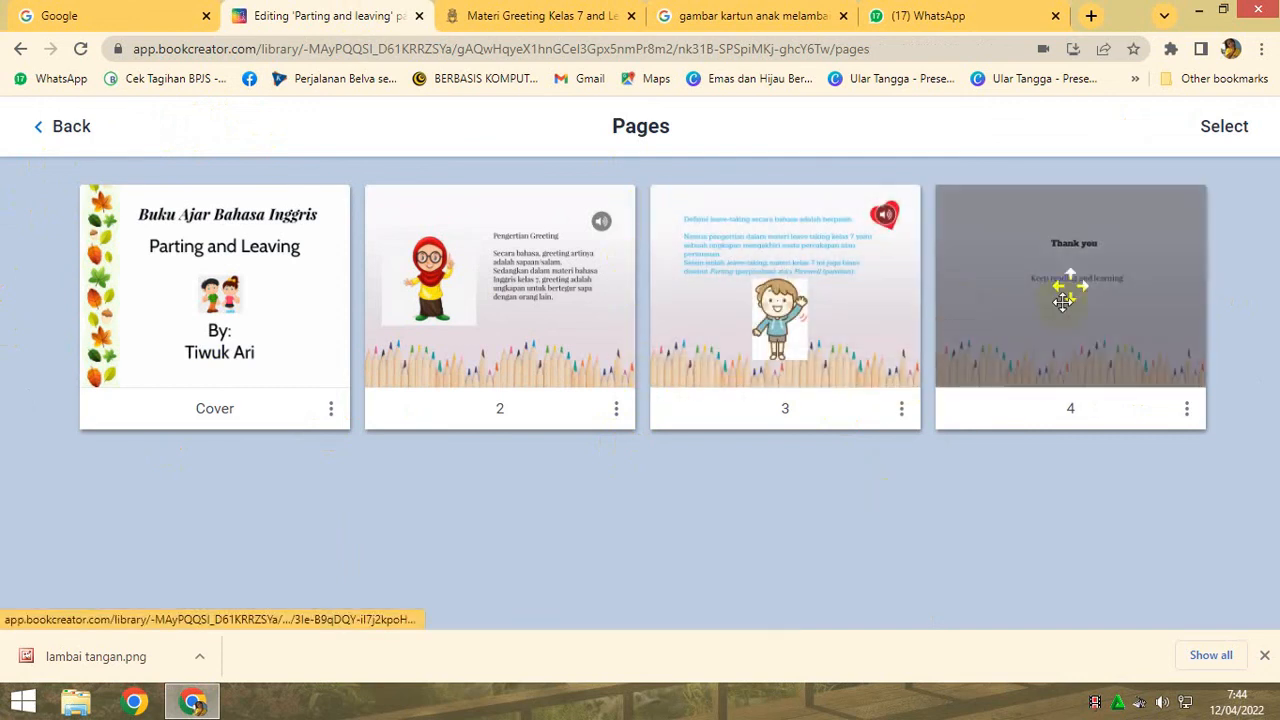
{"action": "left_click", "coordinate": [1076, 290]}
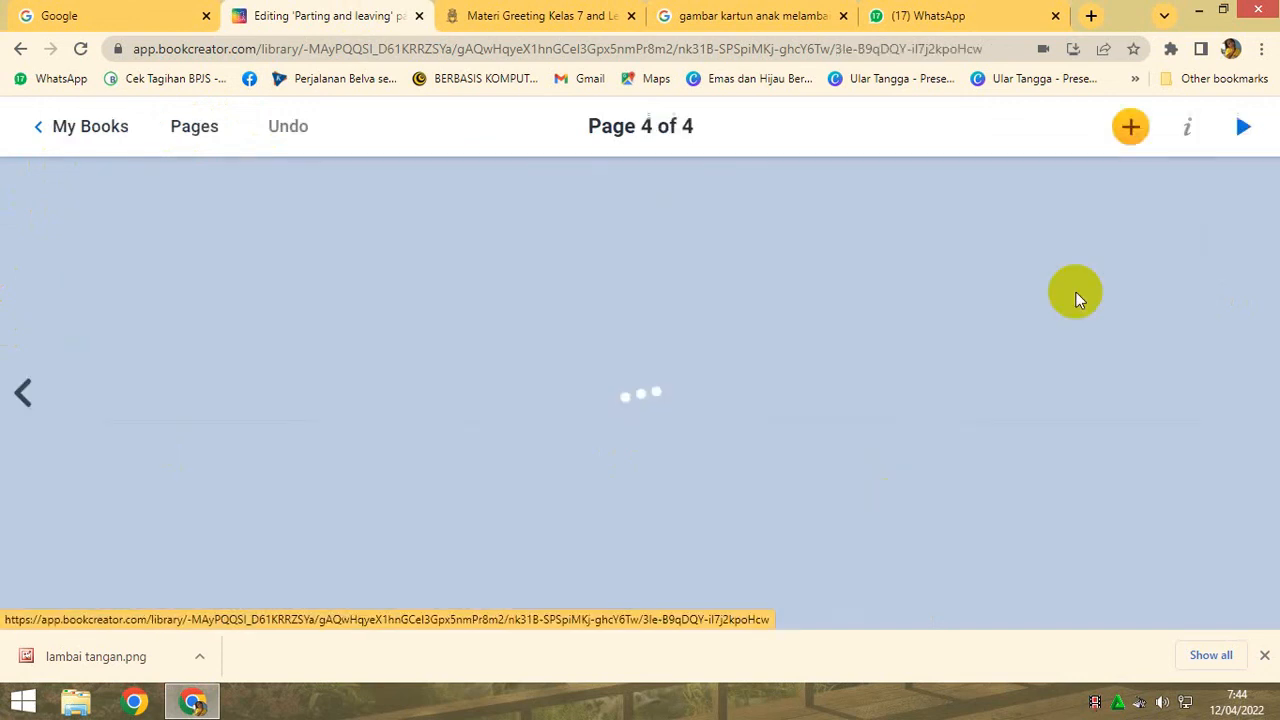
{"action": "left_click", "coordinate": [1258, 394]}
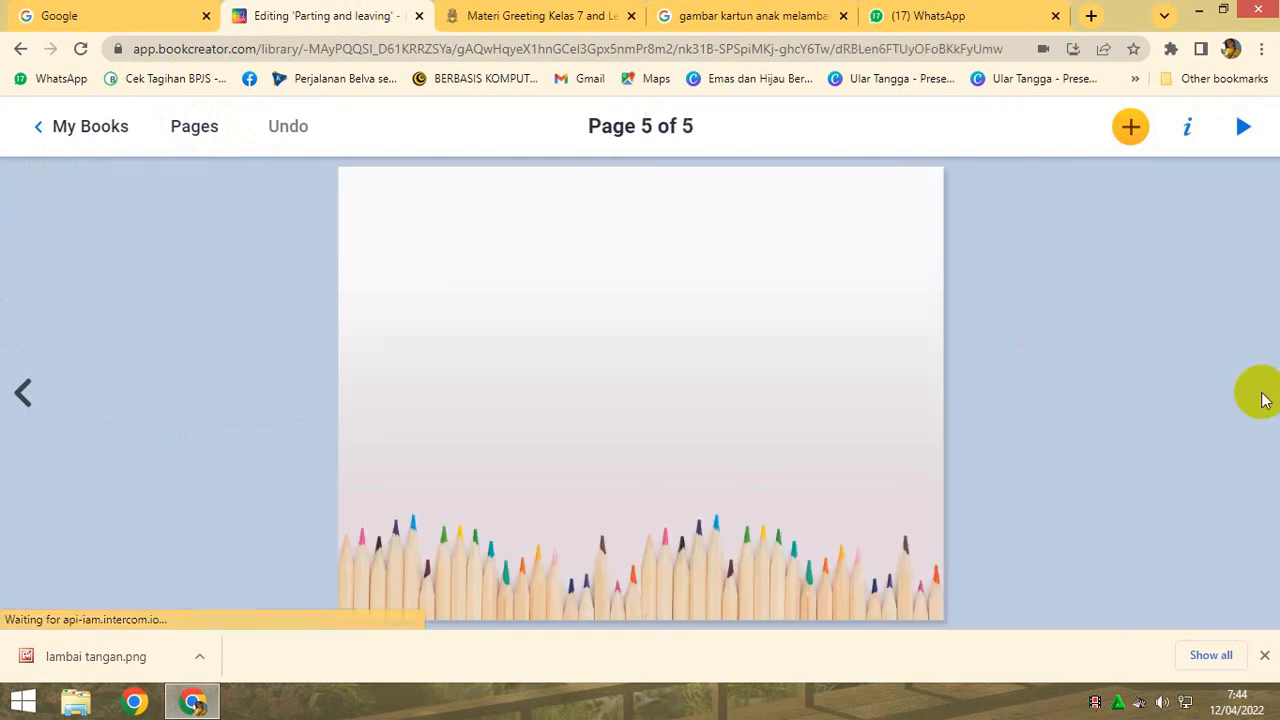
{"action": "left_click", "coordinate": [190, 126]}
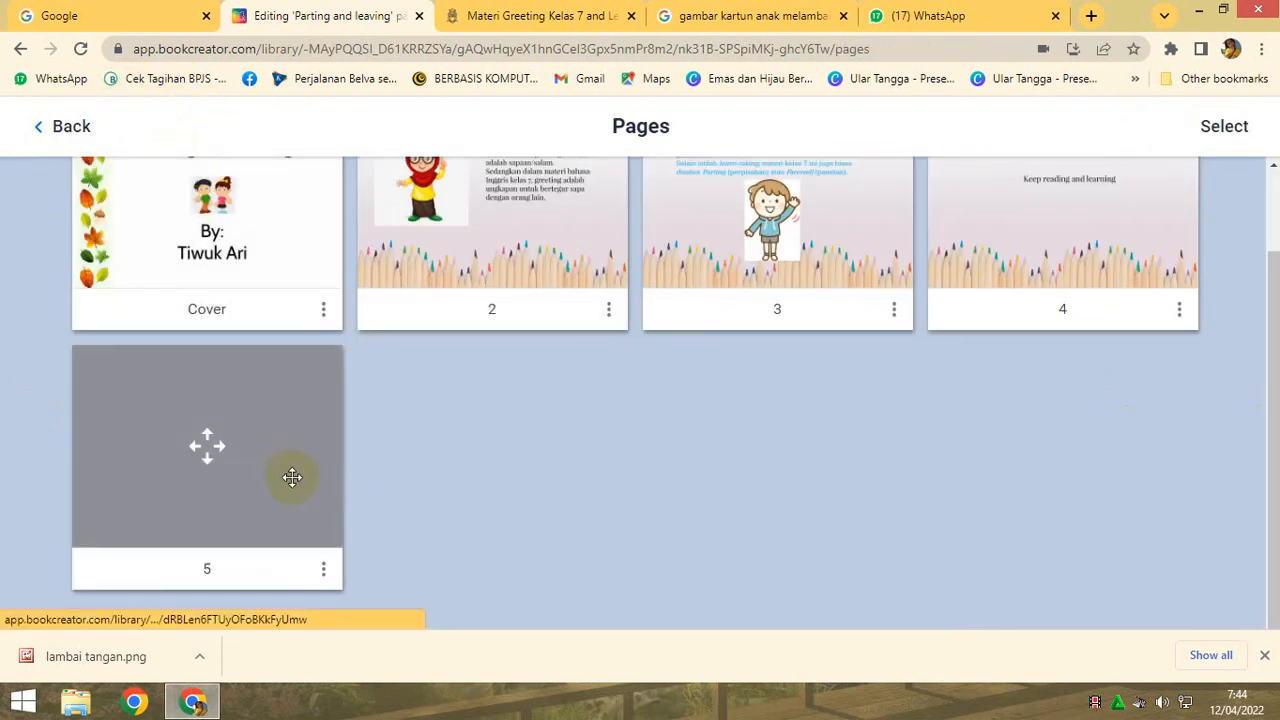
- Move the blank page to position 4, just before the "Thank you" page, also trying it out at position 3
{"action": "left_click_drag", "start_coordinate": [269, 472], "coordinate": [980, 240]}
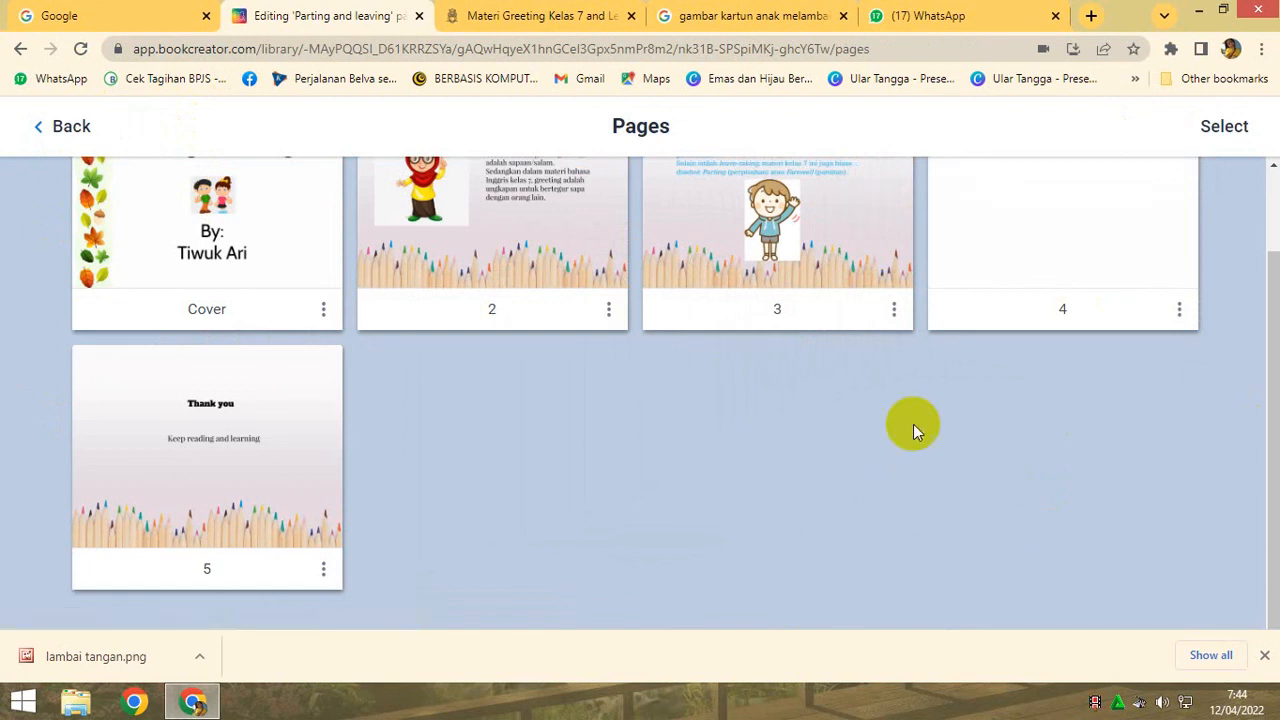
{"action": "left_click_drag", "start_coordinate": [1023, 249], "coordinate": [651, 277]}
{"action": "left_click_drag", "start_coordinate": [1090, 249], "coordinate": [569, 277]}
{"action": "left_click_drag", "start_coordinate": [1165, 249], "coordinate": [852, 254]}
{"action": "scroll", "coordinate": [1067, 483], "scroll_direction": "up", "scroll_amount": 2}
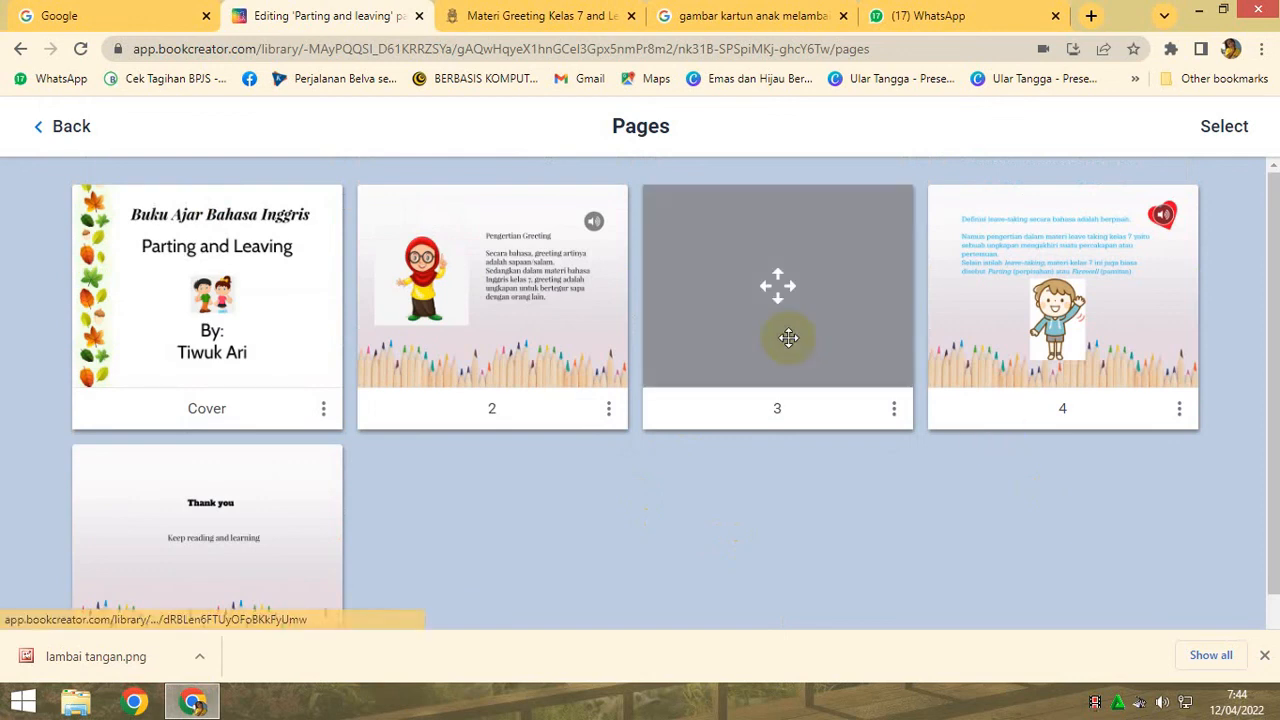
{"action": "left_click_drag", "start_coordinate": [786, 337], "coordinate": [1071, 329]}
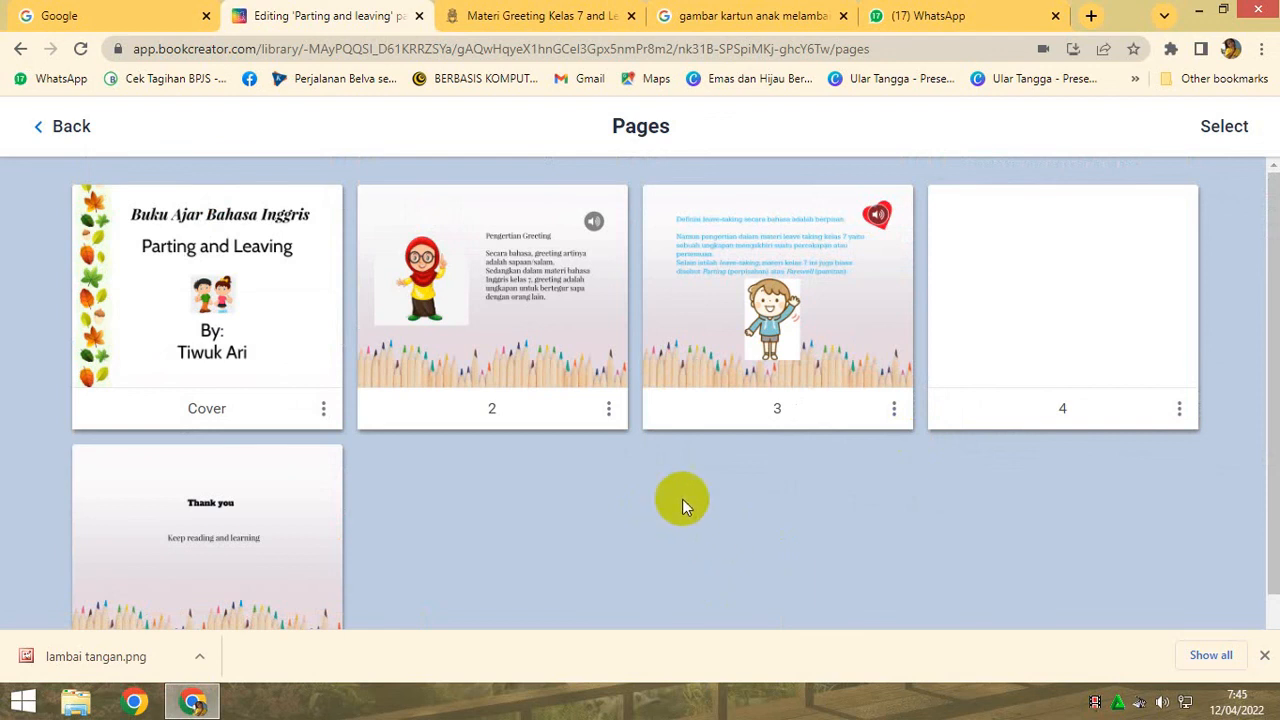
- Close the page overview and page back through the book to the cover
{"action": "left_click", "coordinate": [74, 134]}
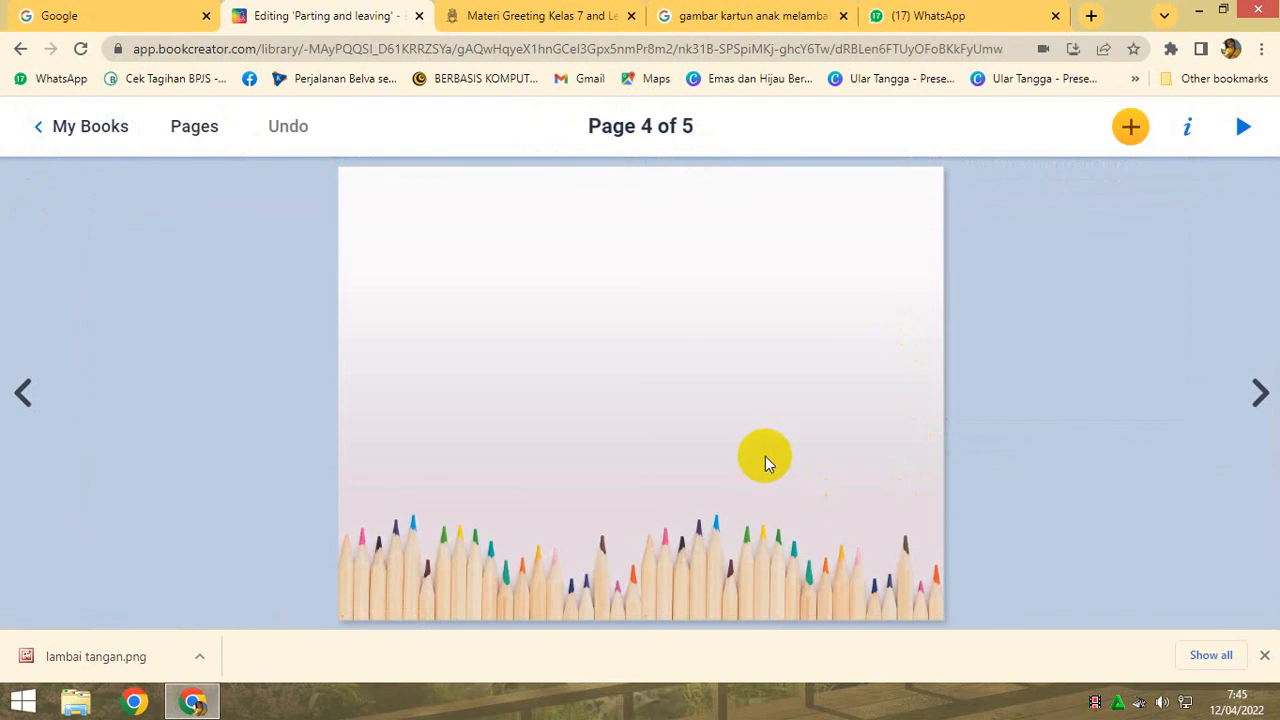
{"action": "left_click", "coordinate": [22, 396]}
{"action": "left_click", "coordinate": [22, 396]}
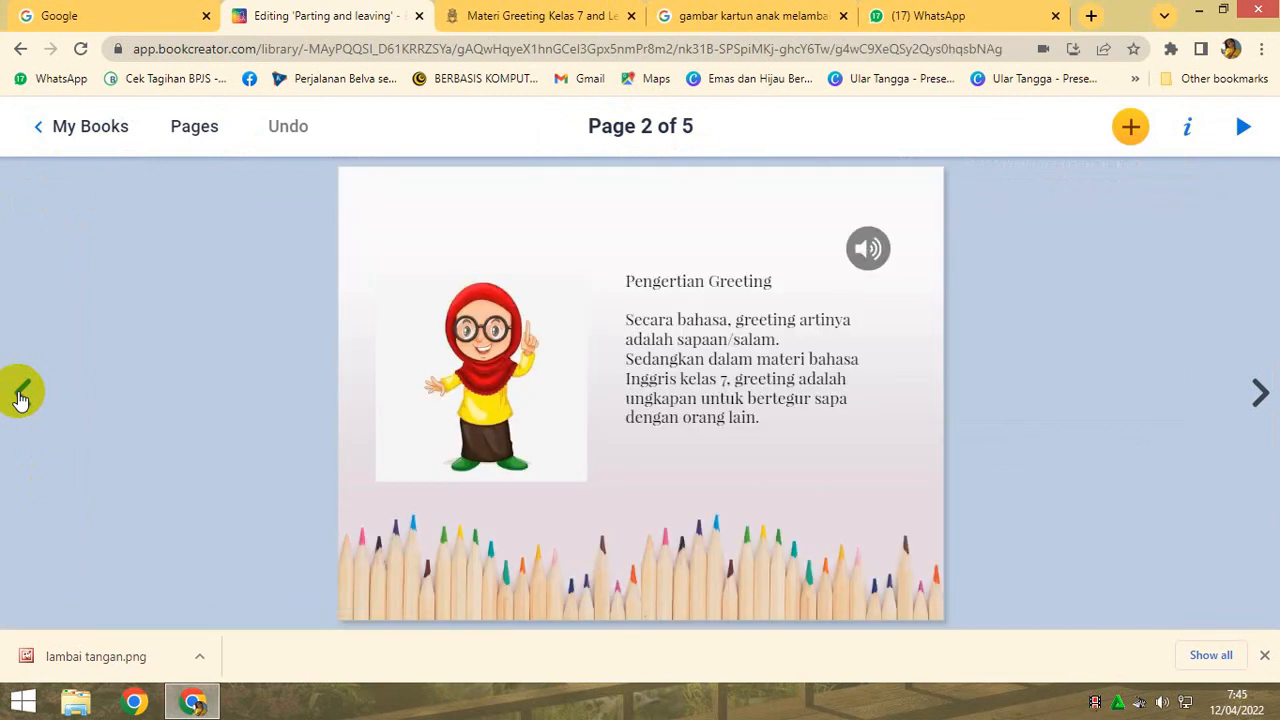
{"action": "left_click", "coordinate": [20, 396]}
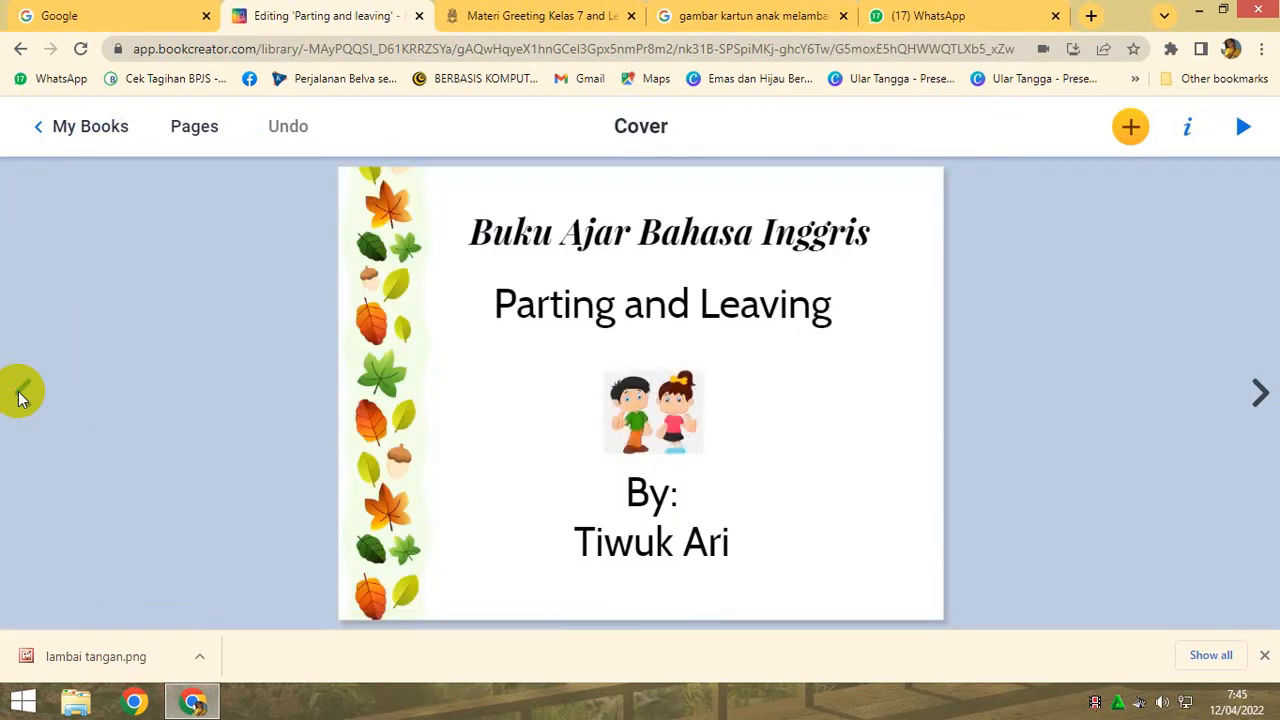